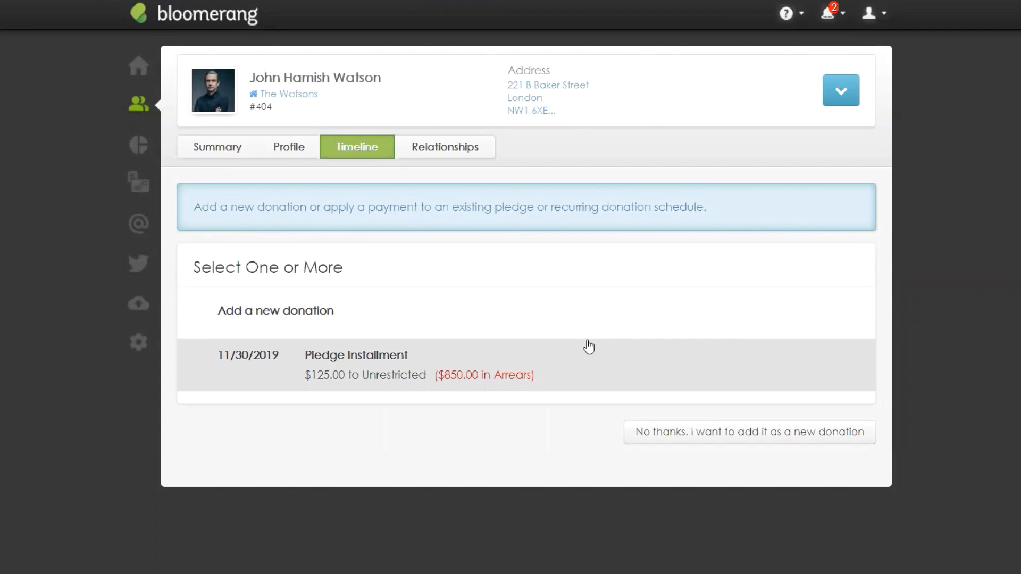
# Create a new donation on the constituent's timeline, separate from the pledge installment, with an amount of $500
pyautogui.click(594, 323)
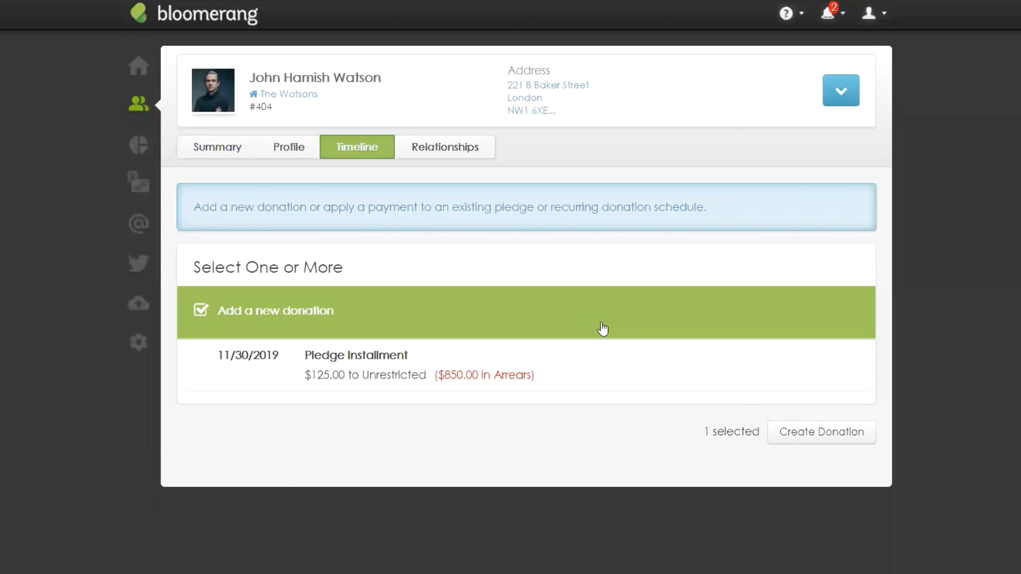
pyautogui.click(811, 433)
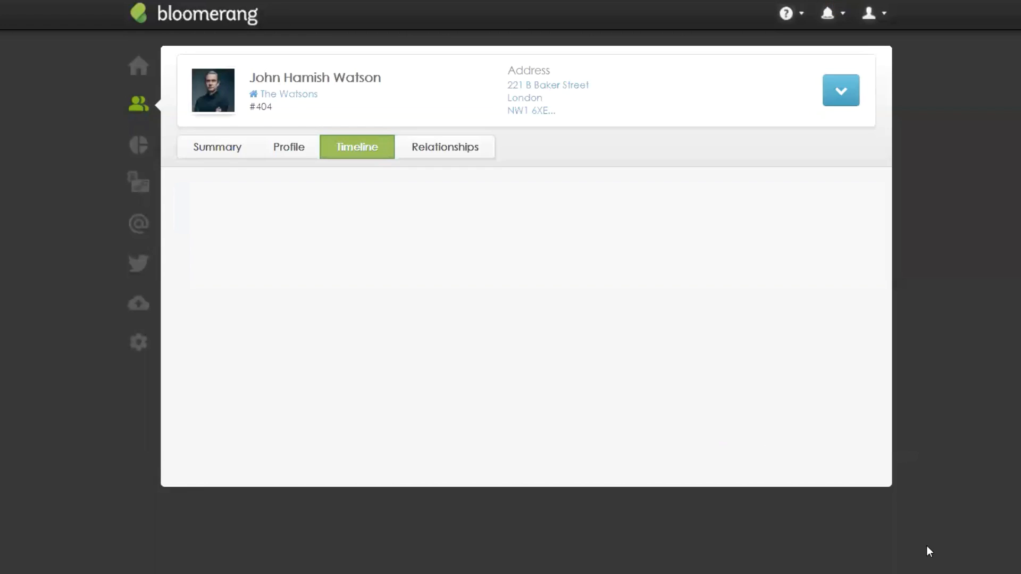
pyautogui.scroll(-1, 999, 378)
pyautogui.scroll(-1, 1001, 379)
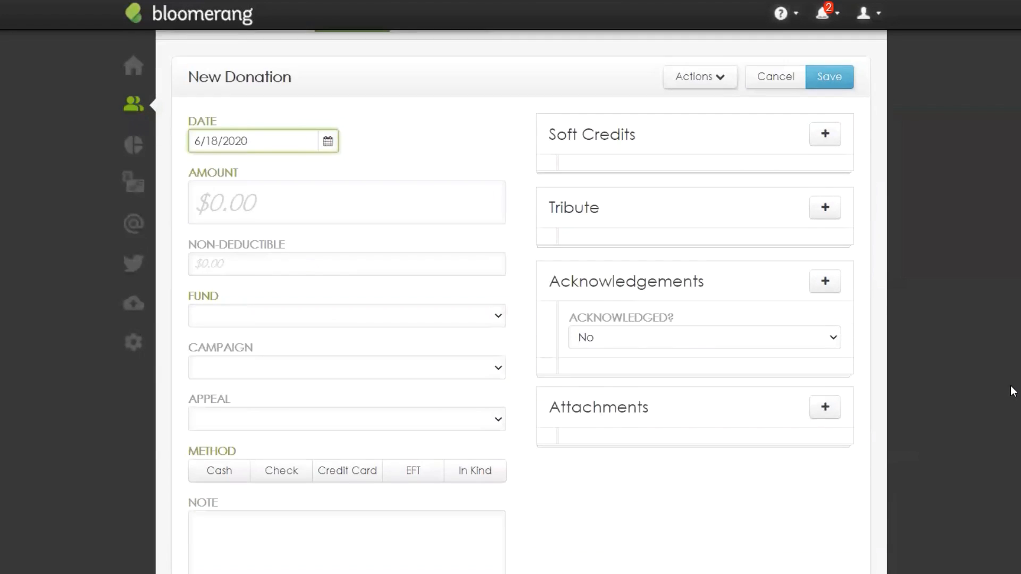
pyautogui.click(461, 189)
pyautogui.write('500')
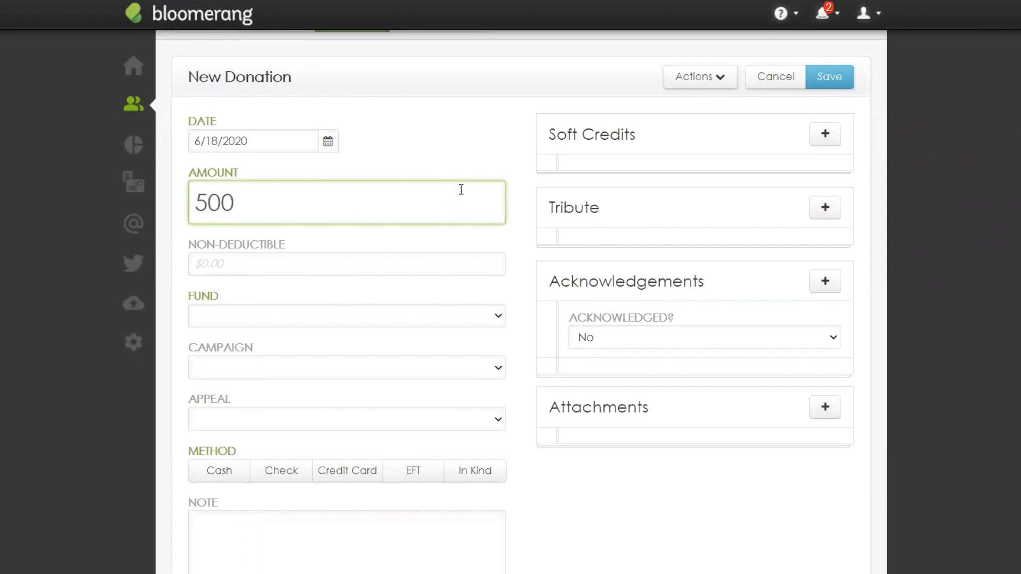
# Assign the donation to the Unrestricted fund, the COVID-19 Campaign and the Crisis Email appeal
pyautogui.click(311, 315)
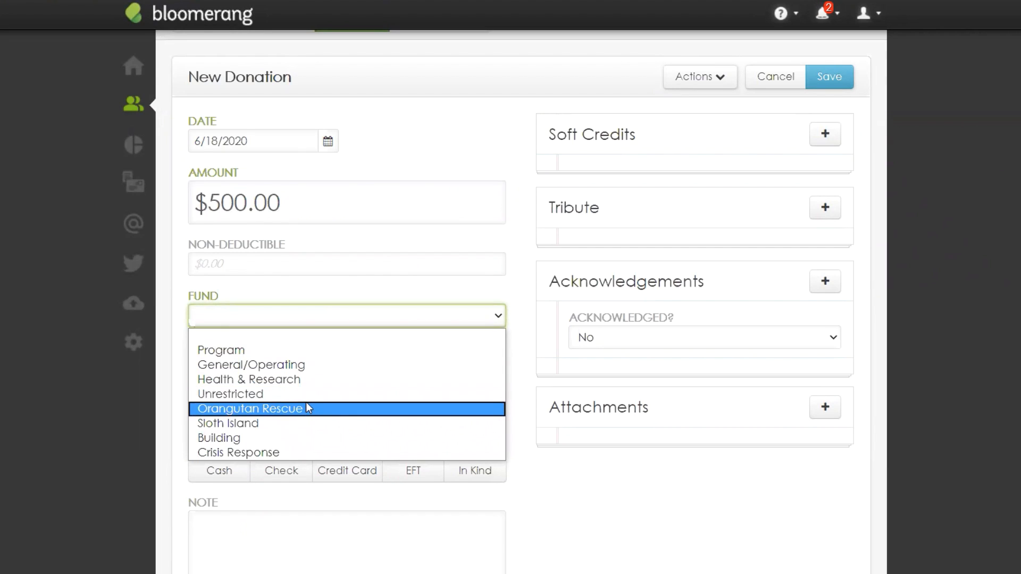
pyautogui.click(312, 397)
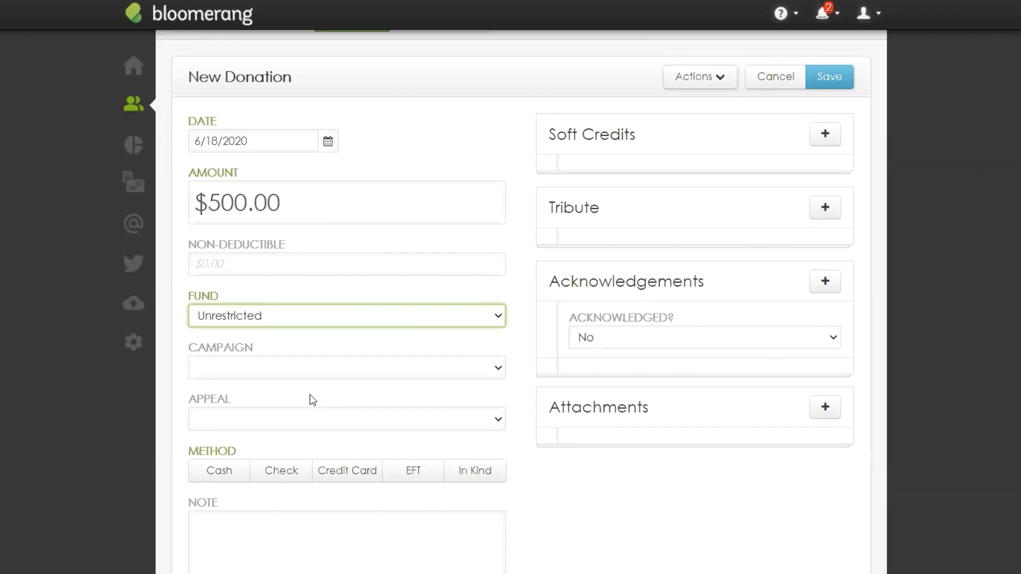
pyautogui.click(298, 363)
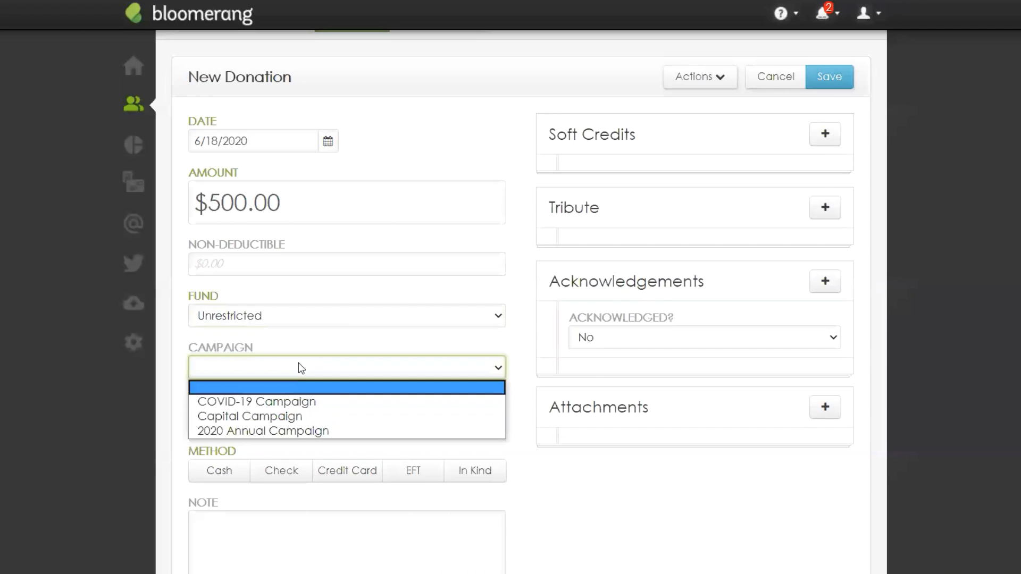
pyautogui.click(299, 401)
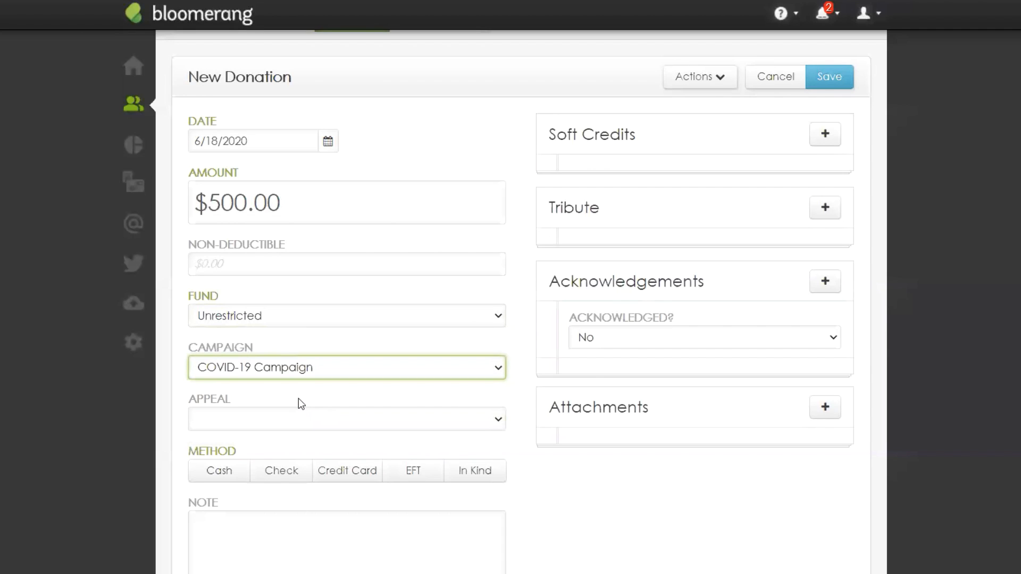
pyautogui.click(288, 419)
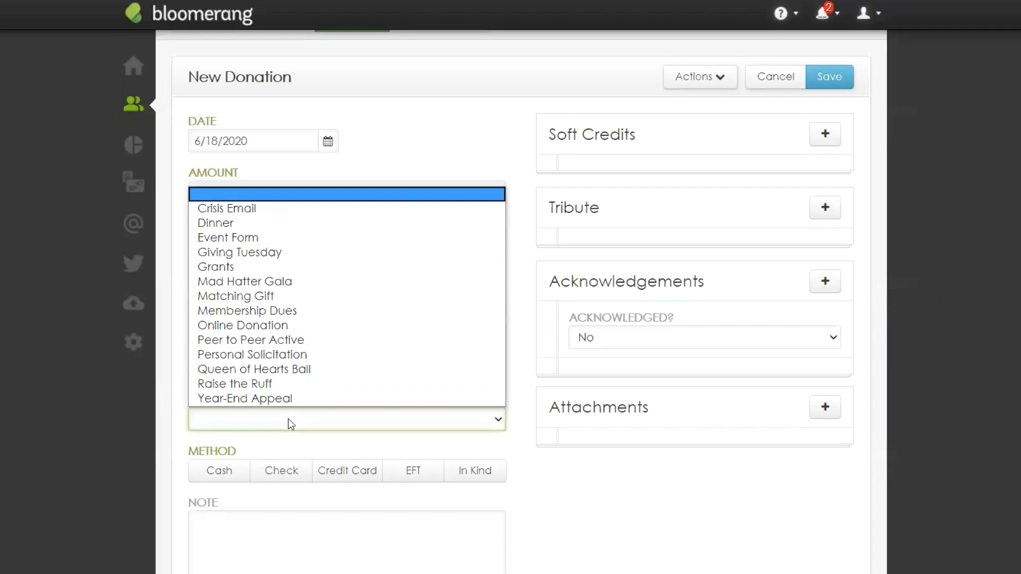
pyautogui.click(279, 209)
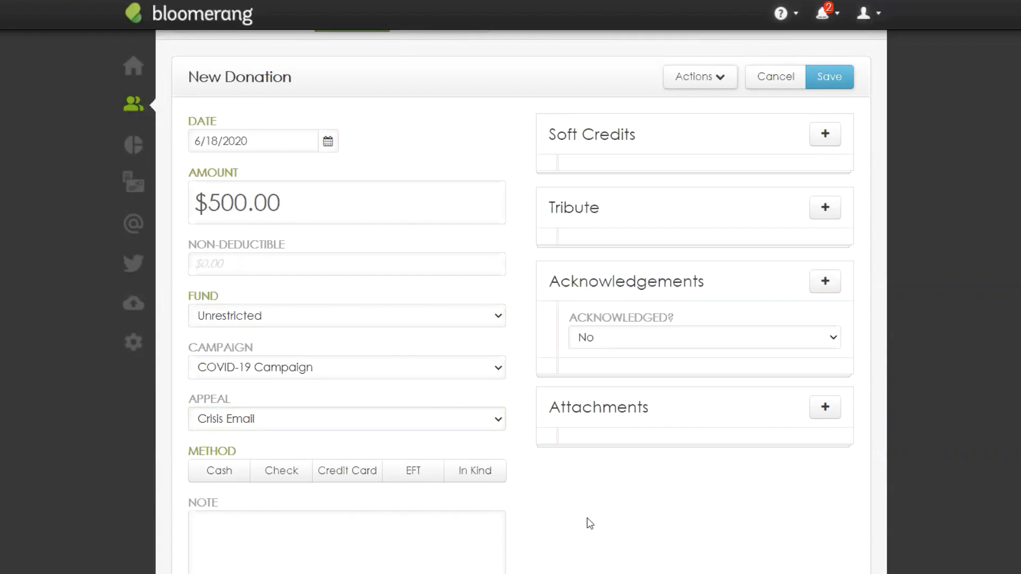
# Set the payment method to Check with check number 12345 and check date 6/18/2020
pyautogui.click(290, 473)
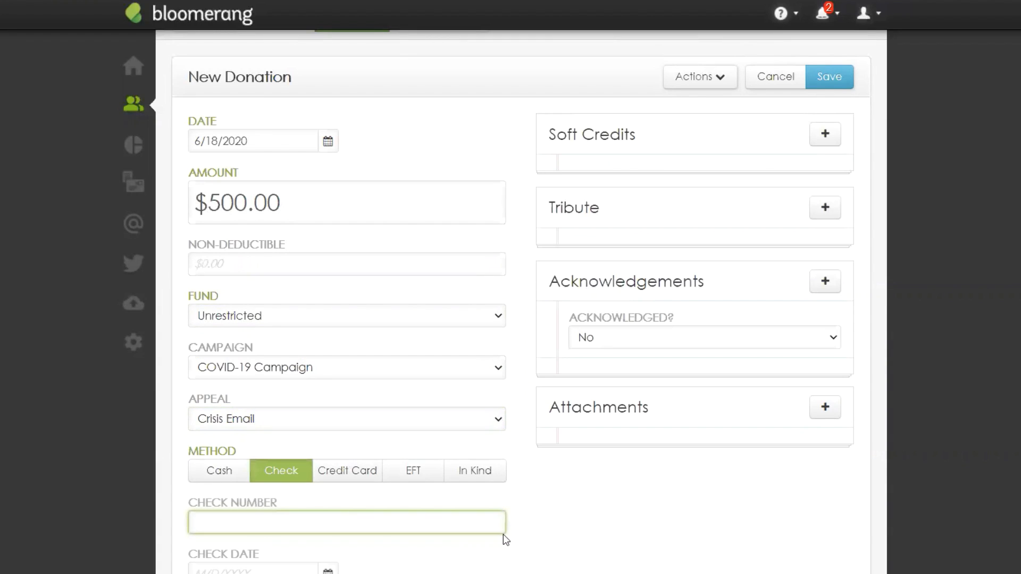
pyautogui.write('12345')
pyautogui.scroll(-1, 519, 539)
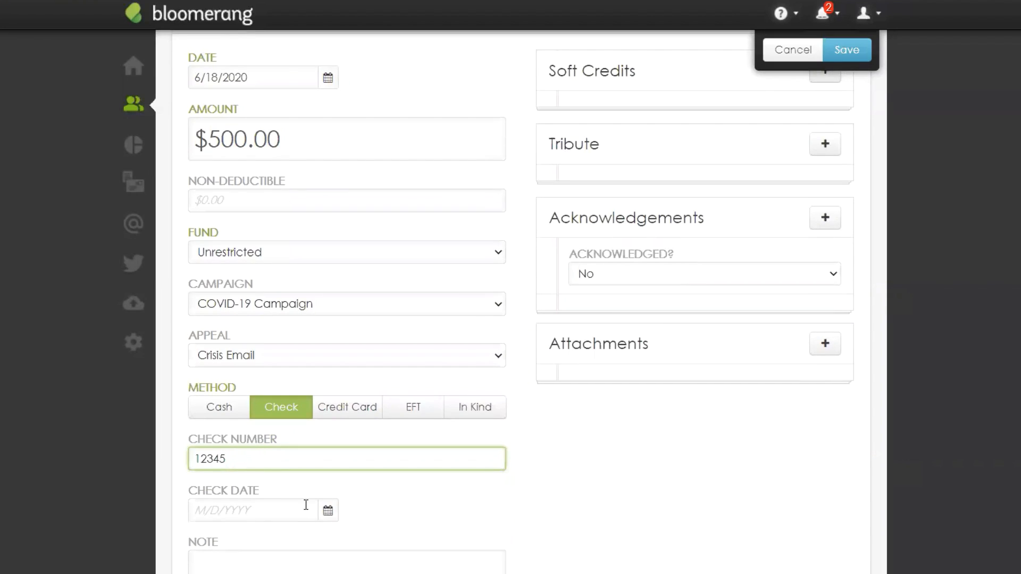
pyautogui.click(330, 513)
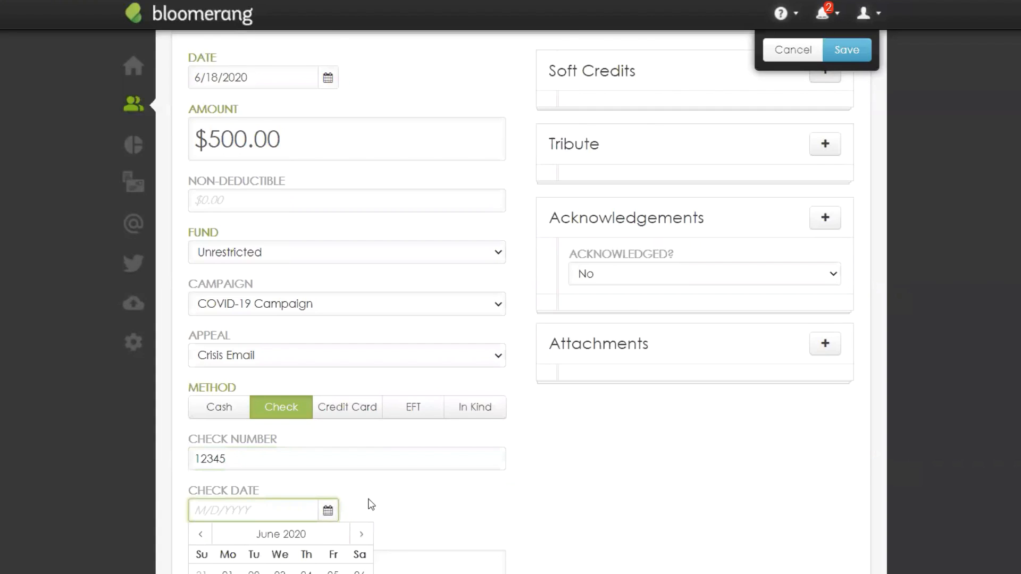
pyautogui.scroll(-1, 367, 506)
pyautogui.scroll(-1, 359, 529)
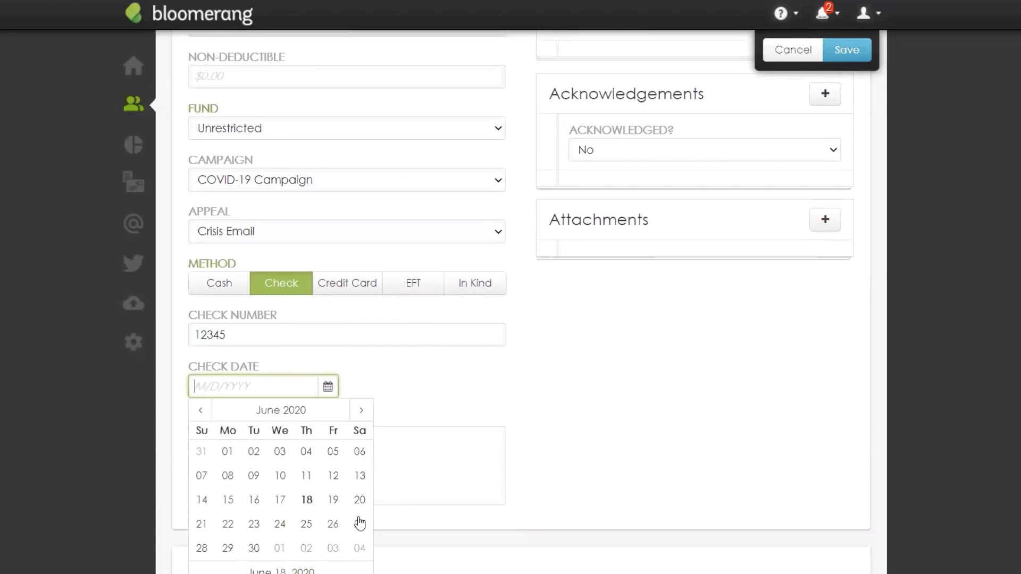
pyautogui.click(310, 497)
# Review the completed donation form and save the new donation
pyautogui.scroll(4, 590, 473)
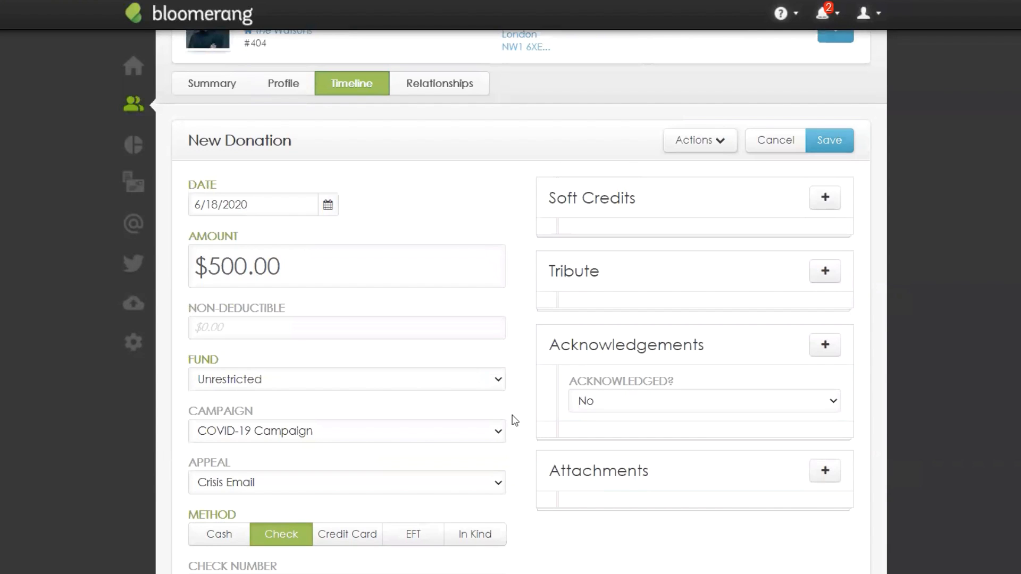
pyautogui.scroll(-1, 513, 415)
pyautogui.scroll(-1, 514, 410)
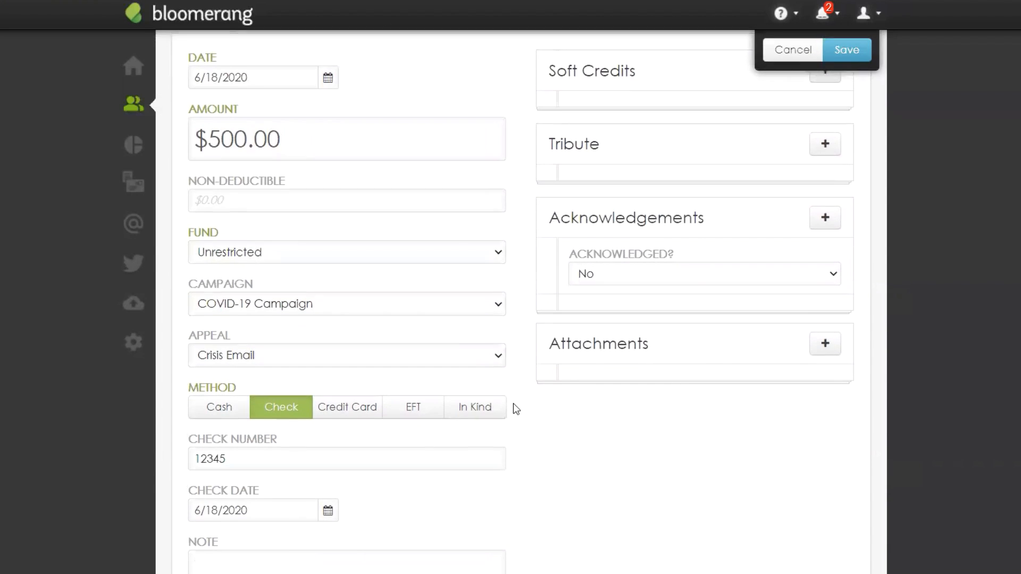
pyautogui.scroll(1, 530, 420)
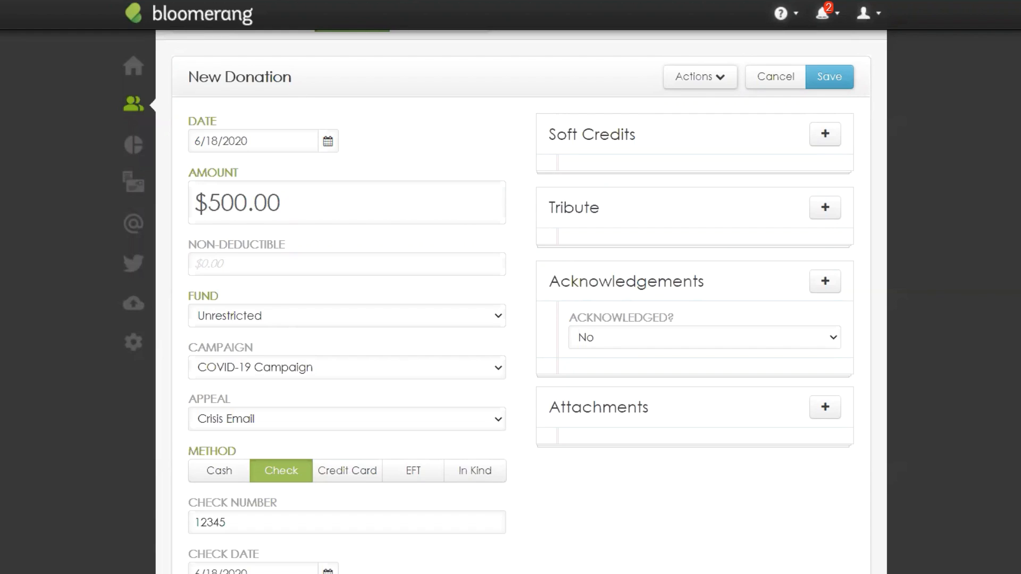
pyautogui.click(824, 79)
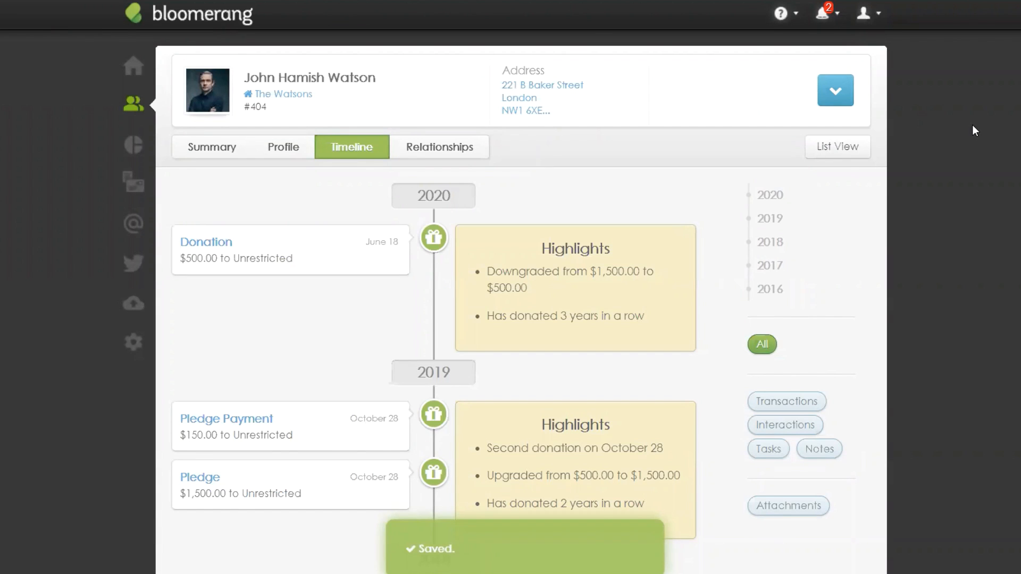
# Reopen the June 18 donation, examine the options for its Acknowledged status, and save it with No selected
pyautogui.click(222, 246)
pyautogui.scroll(-2, 866, 479)
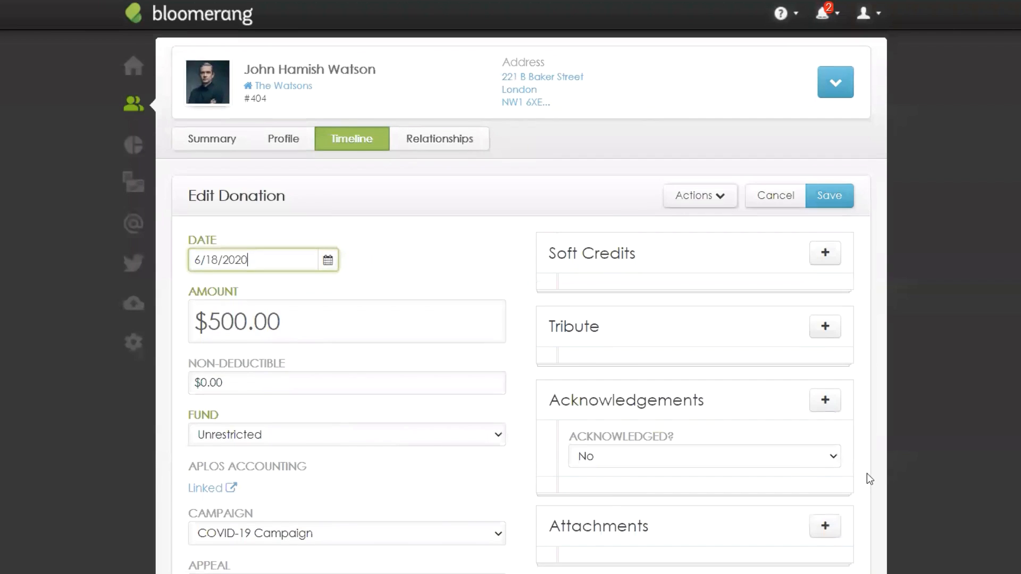
pyautogui.moveTo(553, 346); pyautogui.dragTo(690, 351)
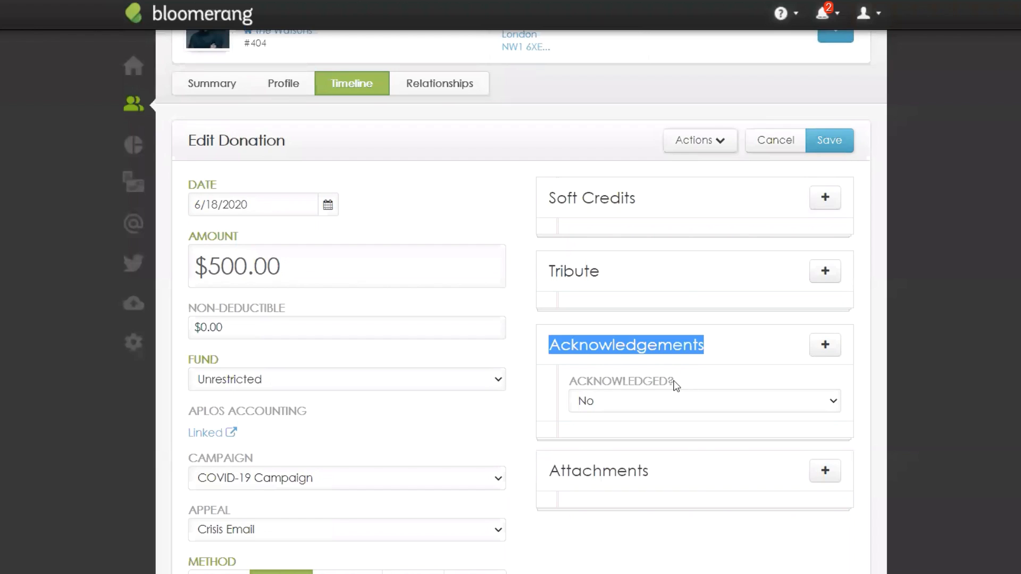
pyautogui.moveTo(675, 383); pyautogui.dragTo(578, 384)
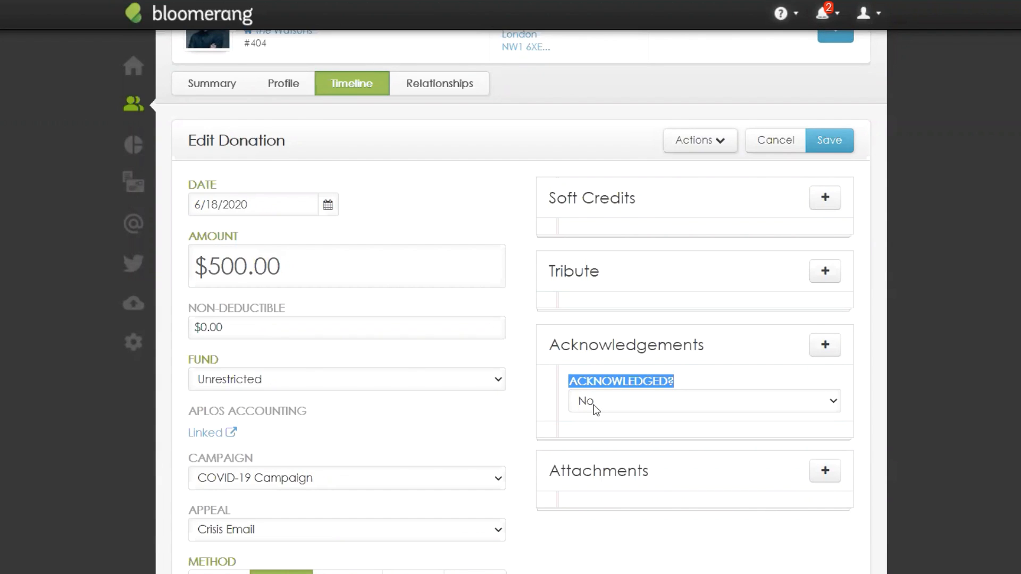
pyautogui.click(593, 404)
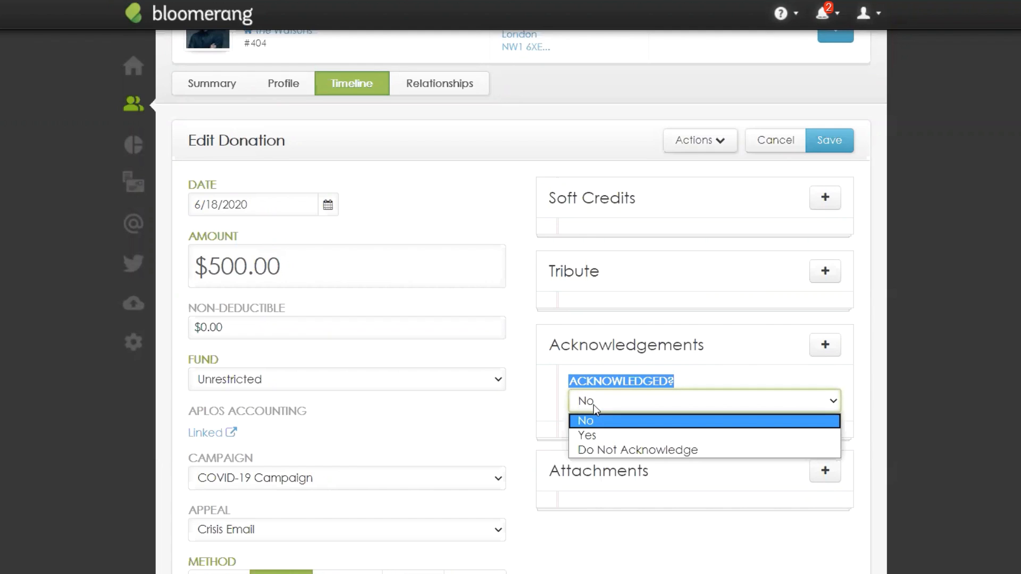
pyautogui.click(880, 408)
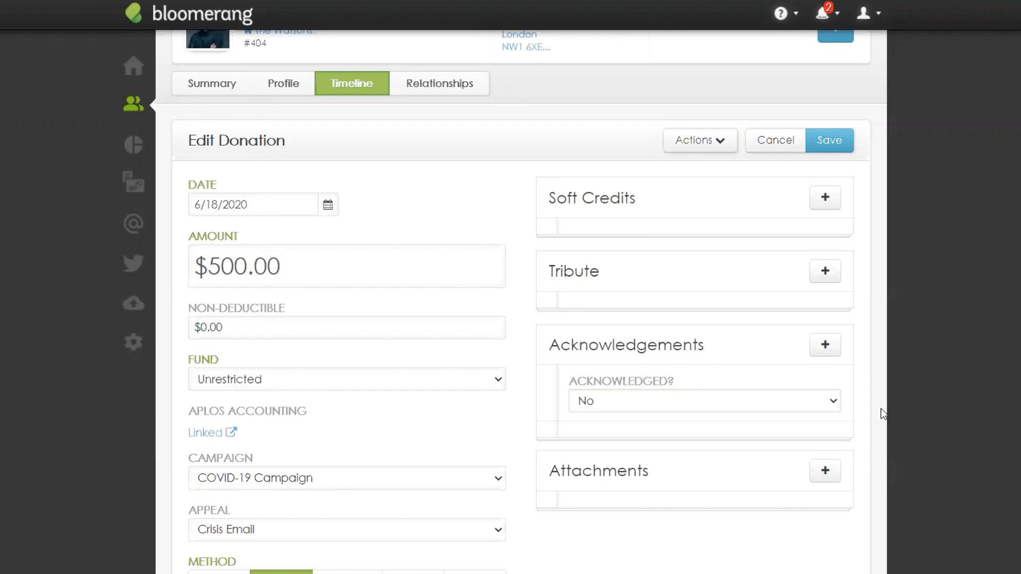
pyautogui.click(822, 407)
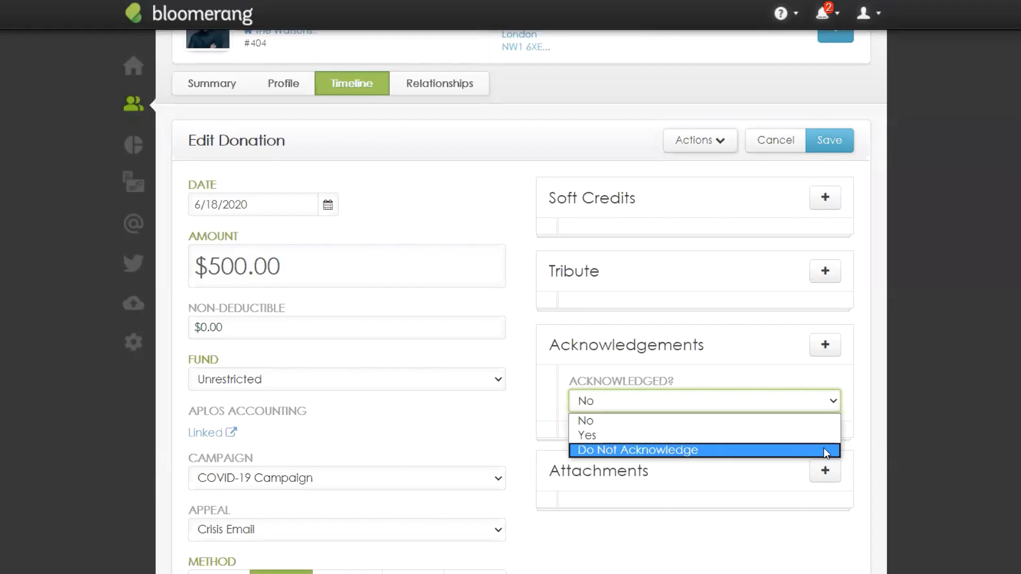
pyautogui.click(883, 438)
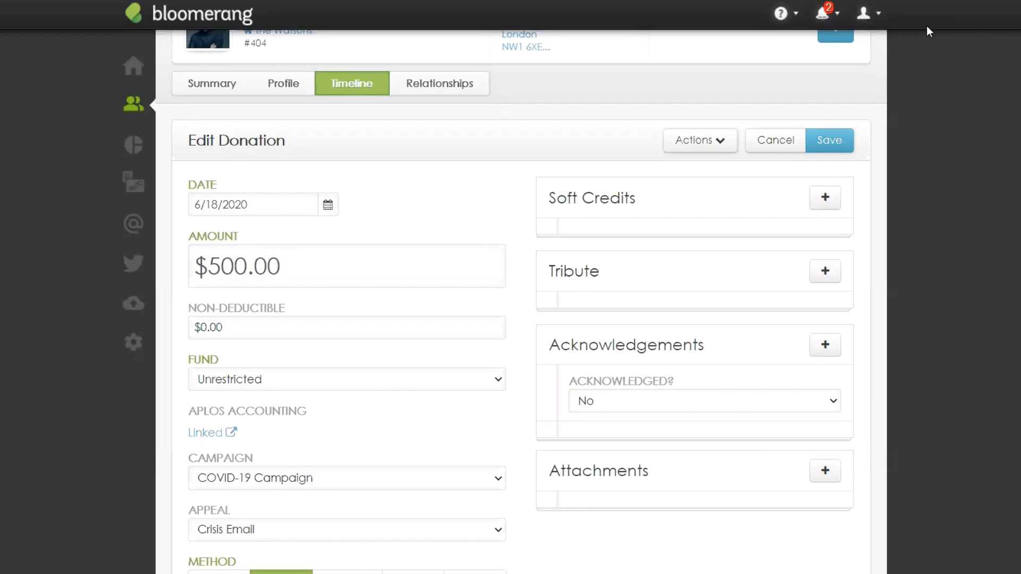
pyautogui.click(832, 149)
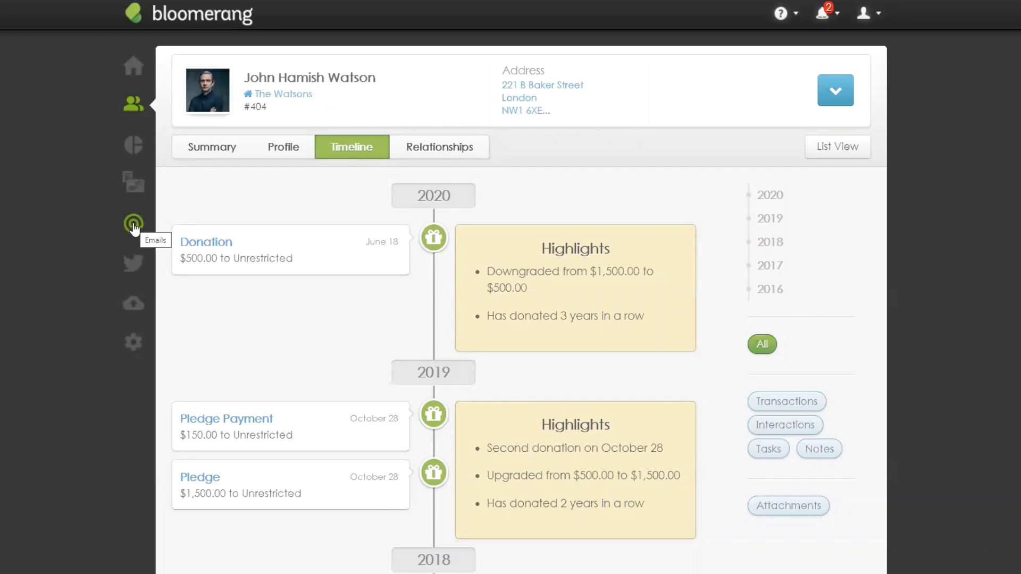
# Open the letter templates and look through the most recent mailings, the template list and its category filters
pyautogui.click(137, 199)
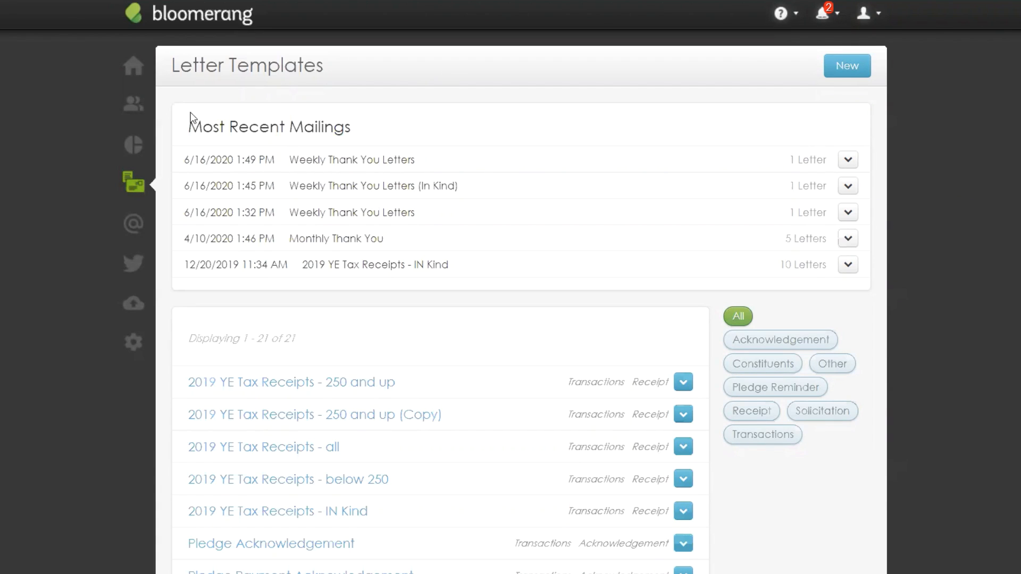
pyautogui.moveTo(188, 127); pyautogui.dragTo(355, 128)
pyautogui.scroll(-5, 416, 197)
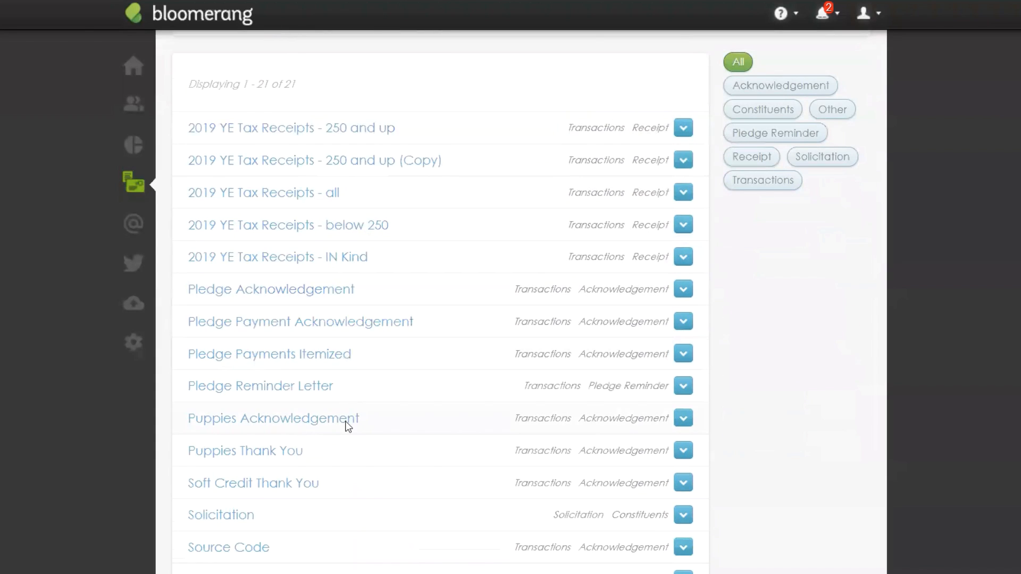
pyautogui.scroll(-5, 346, 425)
pyautogui.scroll(10, 429, 422)
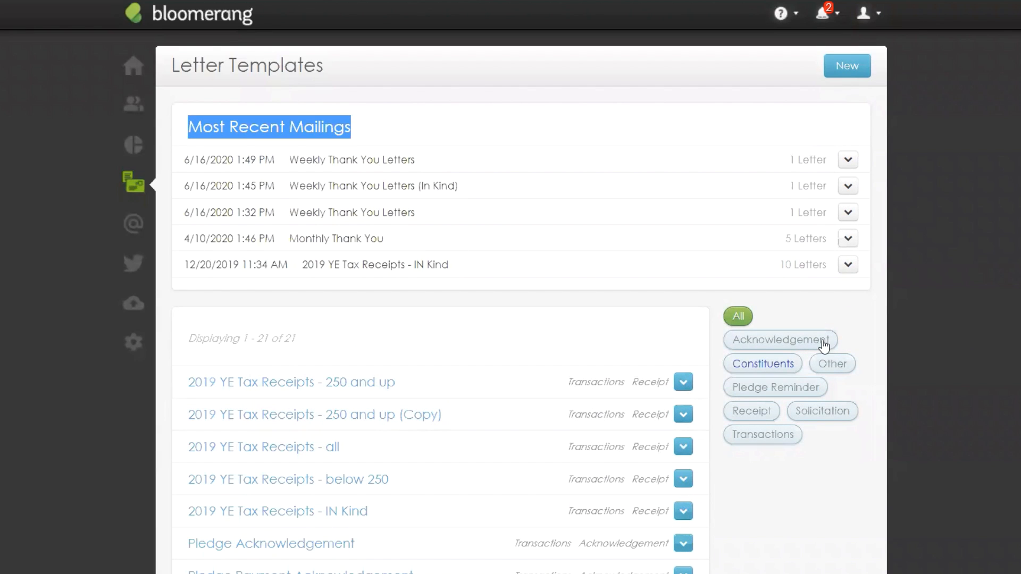
pyautogui.click(897, 313)
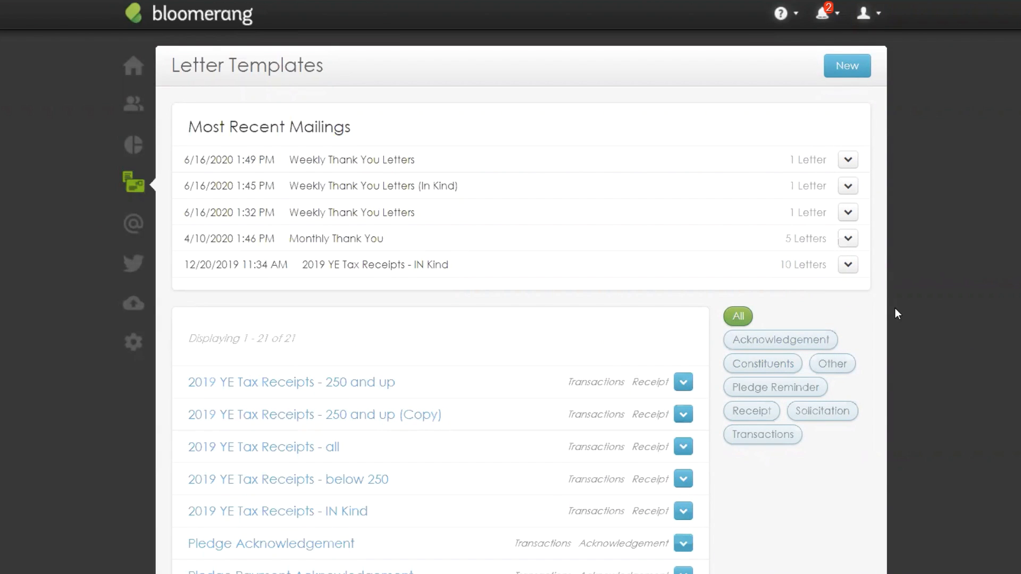
# Start a new letter and examine what the Constituents audience type is used for
pyautogui.click(861, 68)
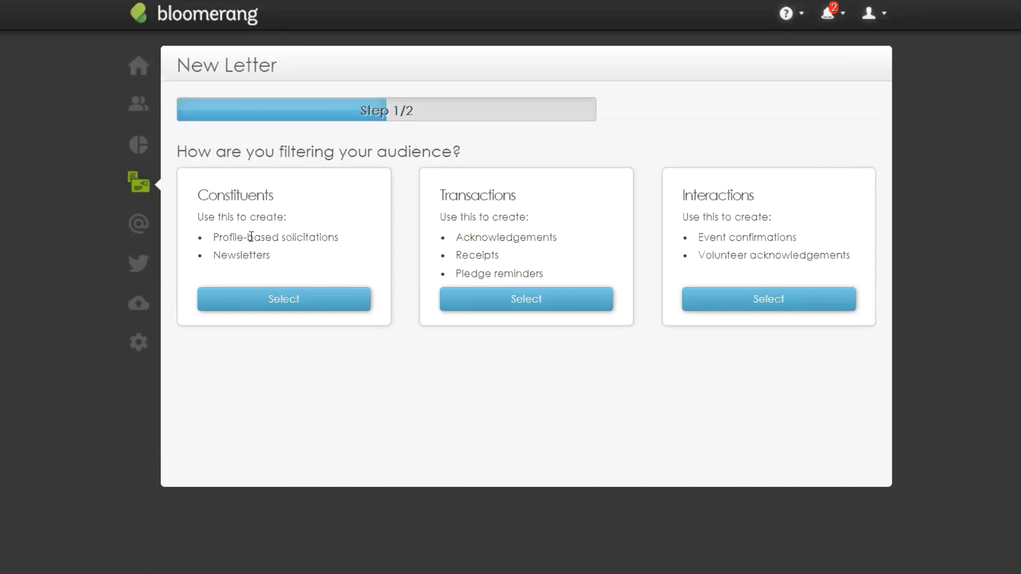
pyautogui.moveTo(274, 196); pyautogui.dragTo(198, 198)
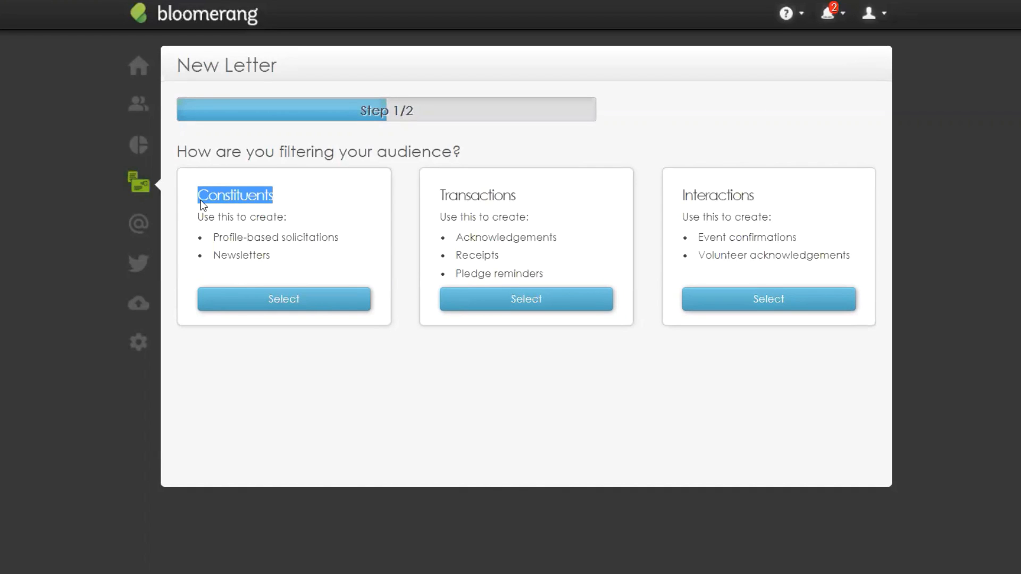
pyautogui.moveTo(340, 237); pyautogui.dragTo(213, 237)
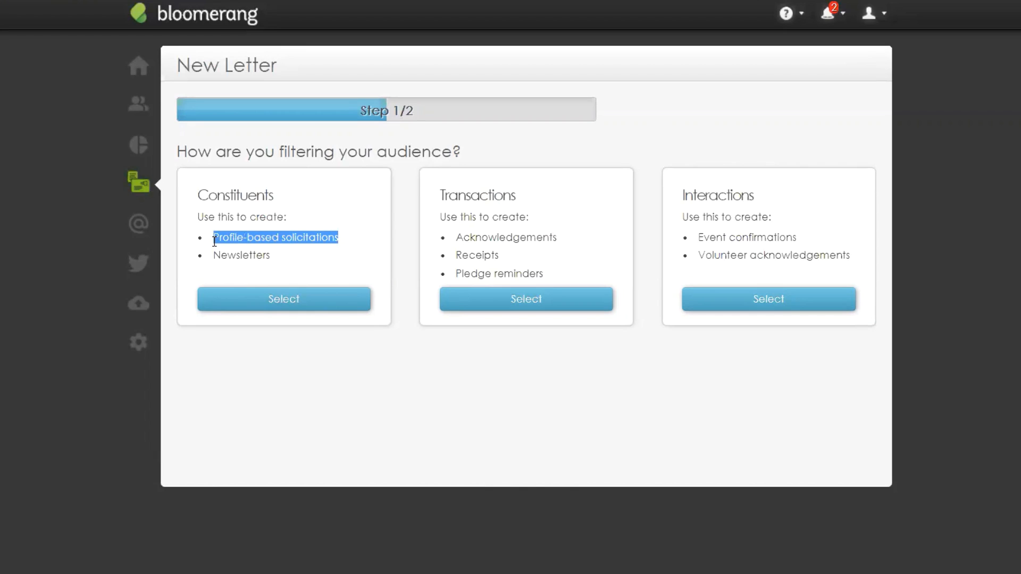
pyautogui.moveTo(270, 255); pyautogui.dragTo(213, 257)
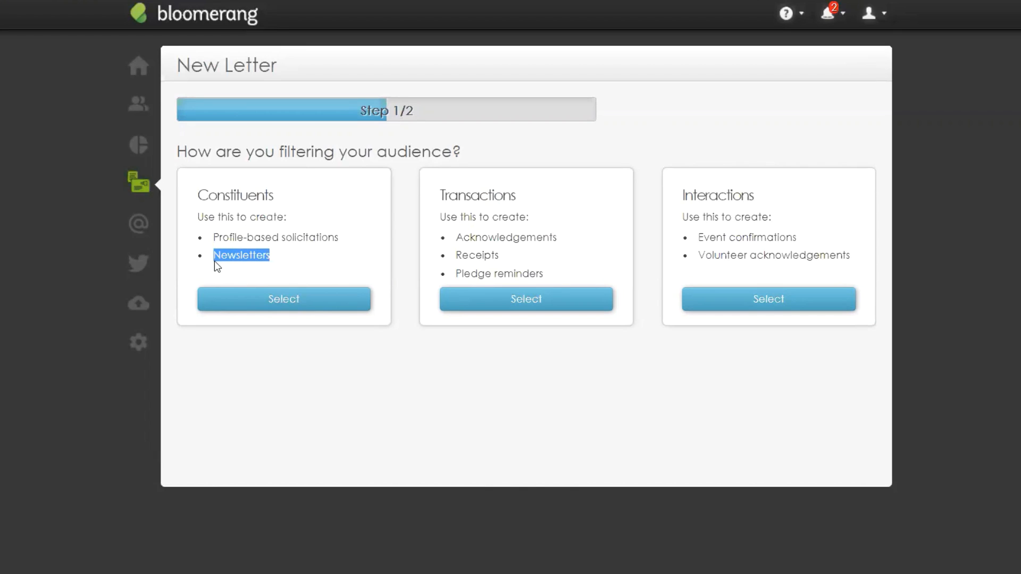
pyautogui.moveTo(275, 194); pyautogui.dragTo(200, 196)
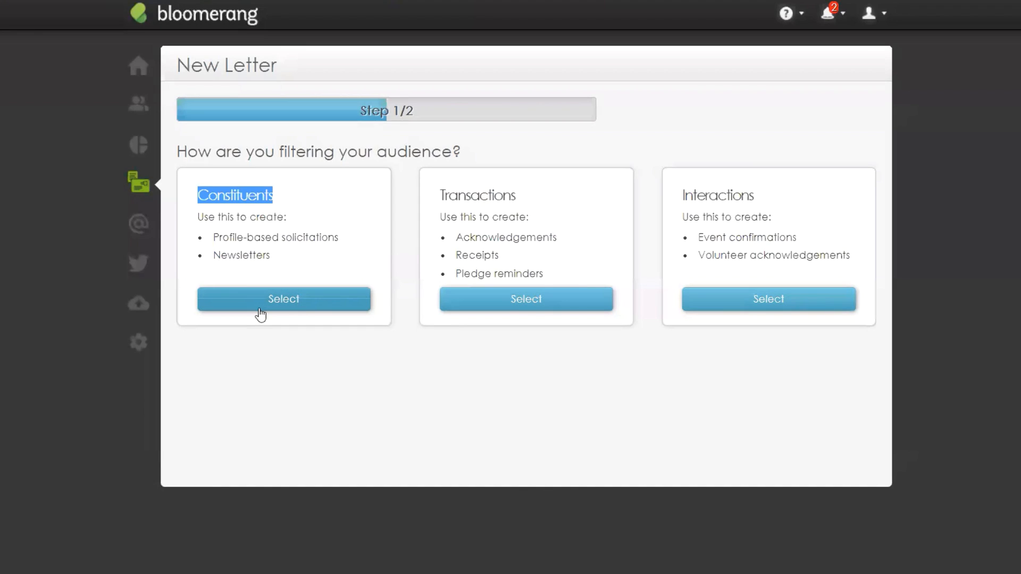
# Examine which kinds of letters the Transactions audience type is used for
pyautogui.doubleClick(478, 196)
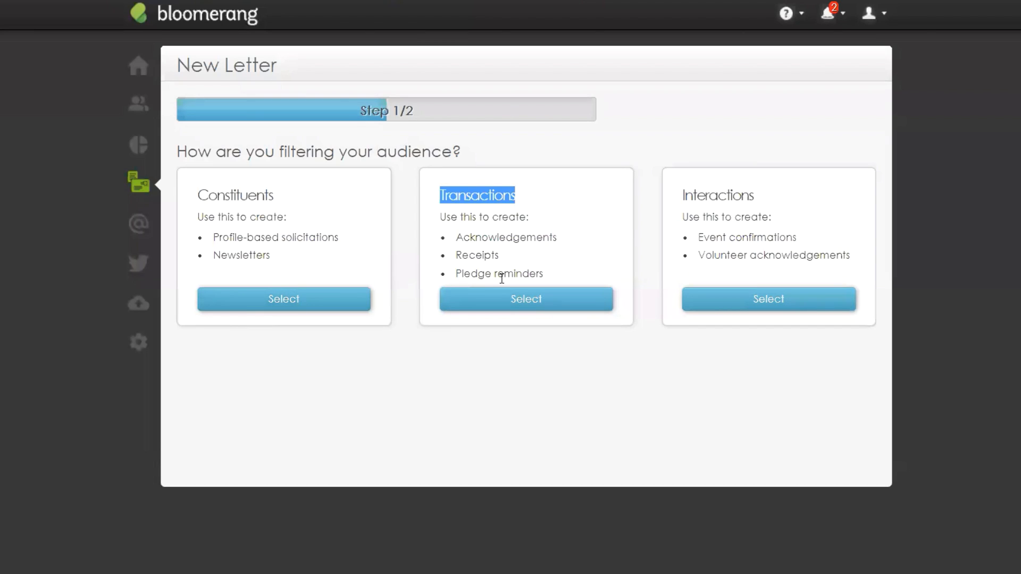
pyautogui.click(489, 239)
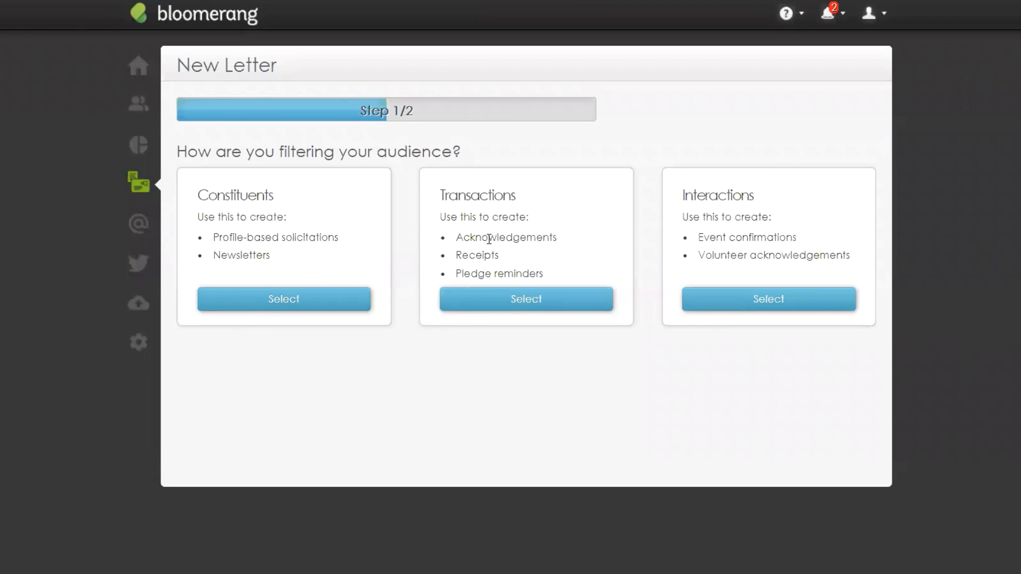
pyautogui.doubleClick(489, 239)
pyautogui.click(480, 262)
pyautogui.doubleClick(480, 262)
pyautogui.doubleClick(507, 273)
pyautogui.click(508, 274)
pyautogui.doubleClick(507, 274)
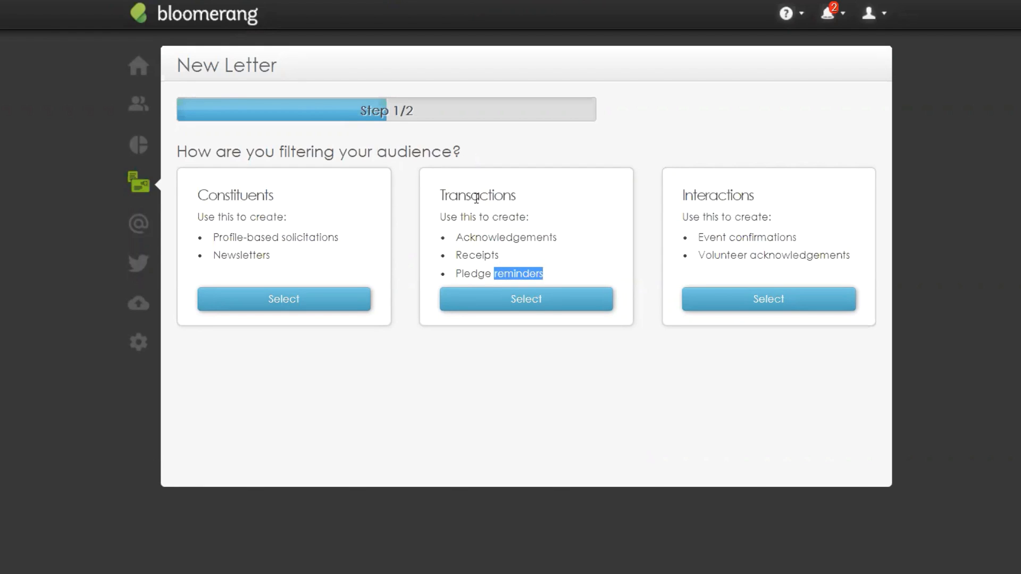
pyautogui.doubleClick(476, 198)
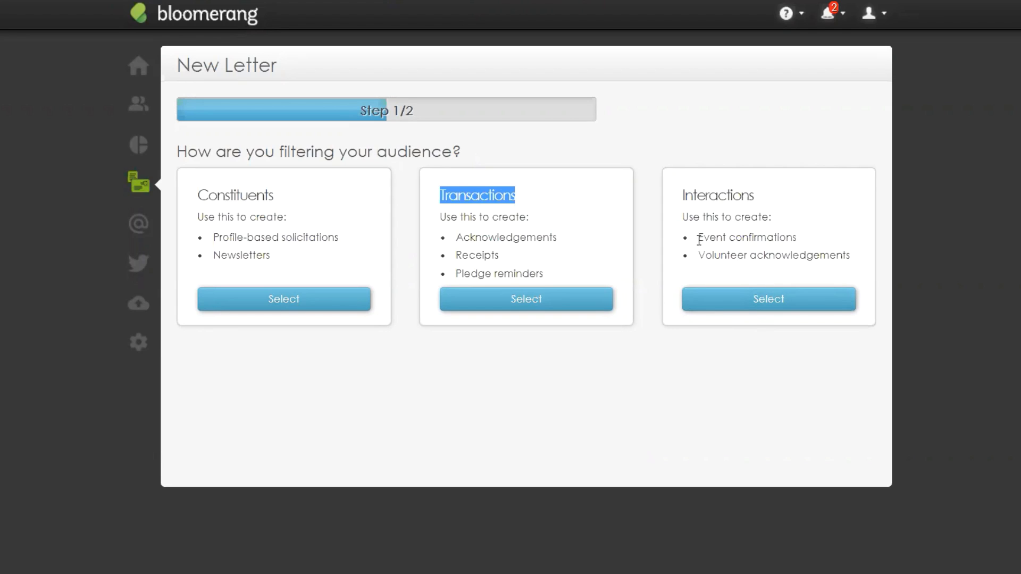
# Examine the uses of the Interactions audience type and choose Transactions as the letter's audience filter
pyautogui.moveTo(698, 237); pyautogui.dragTo(798, 237)
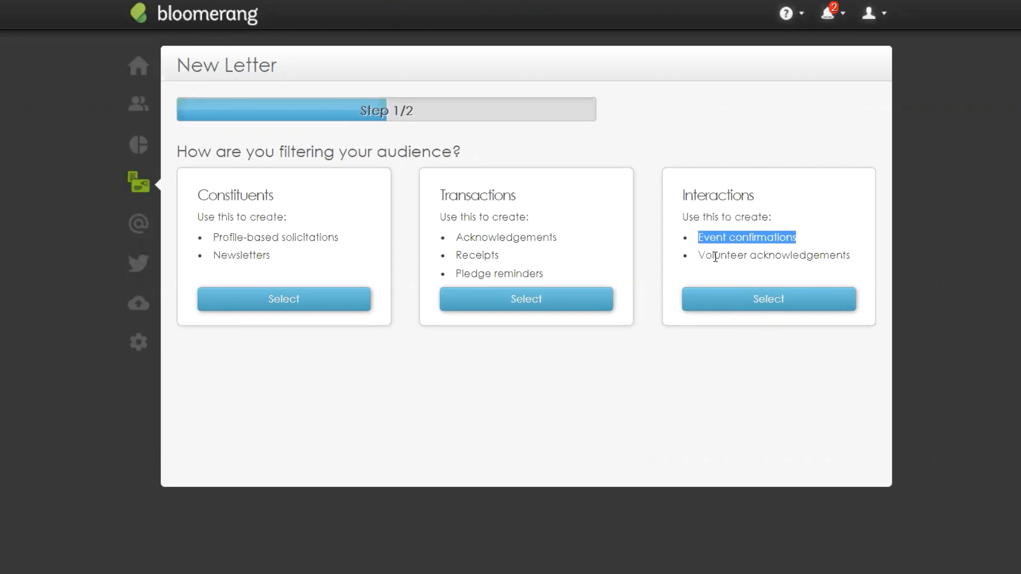
pyautogui.moveTo(699, 256); pyautogui.dragTo(869, 264)
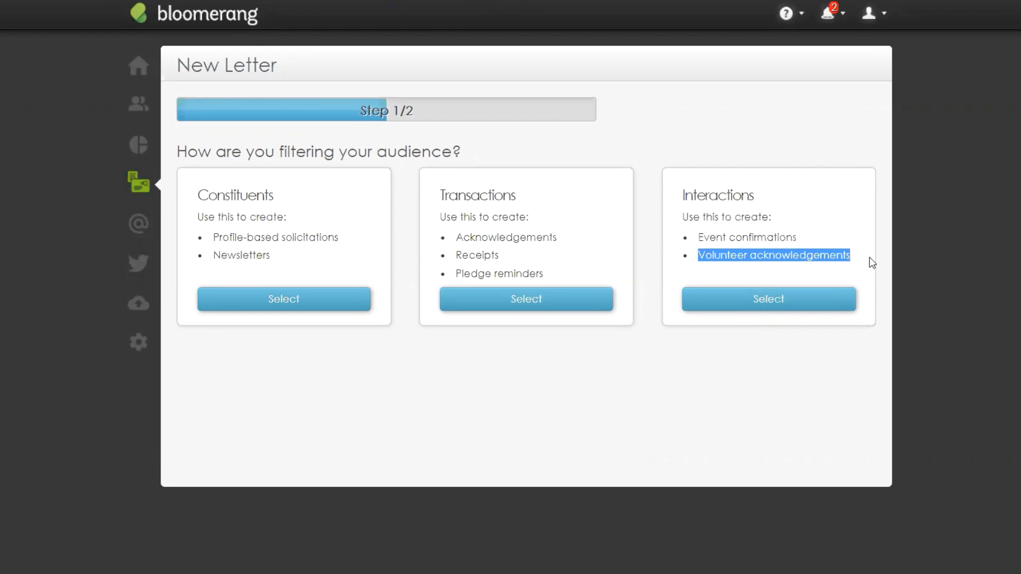
pyautogui.doubleClick(715, 198)
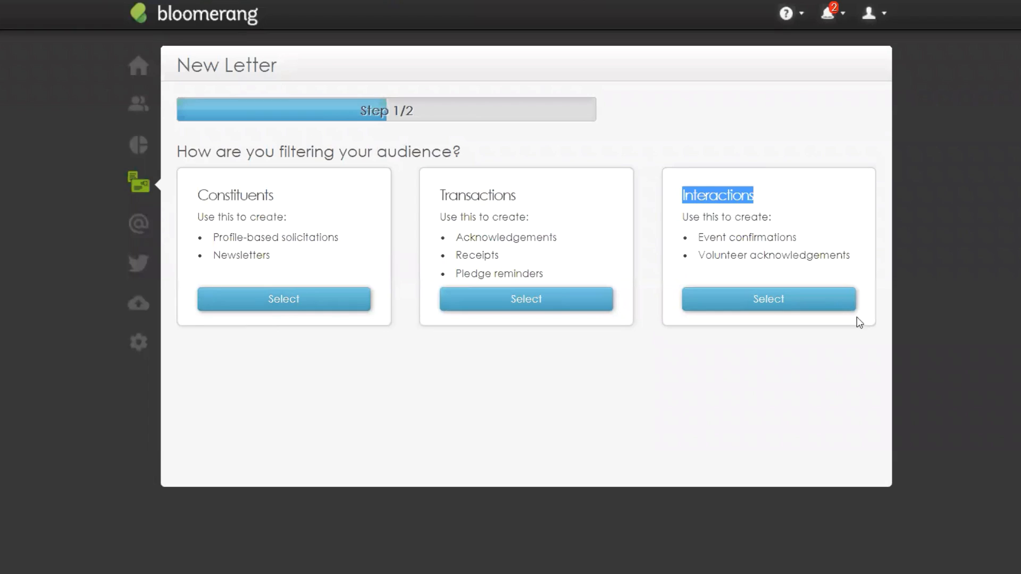
pyautogui.click(561, 303)
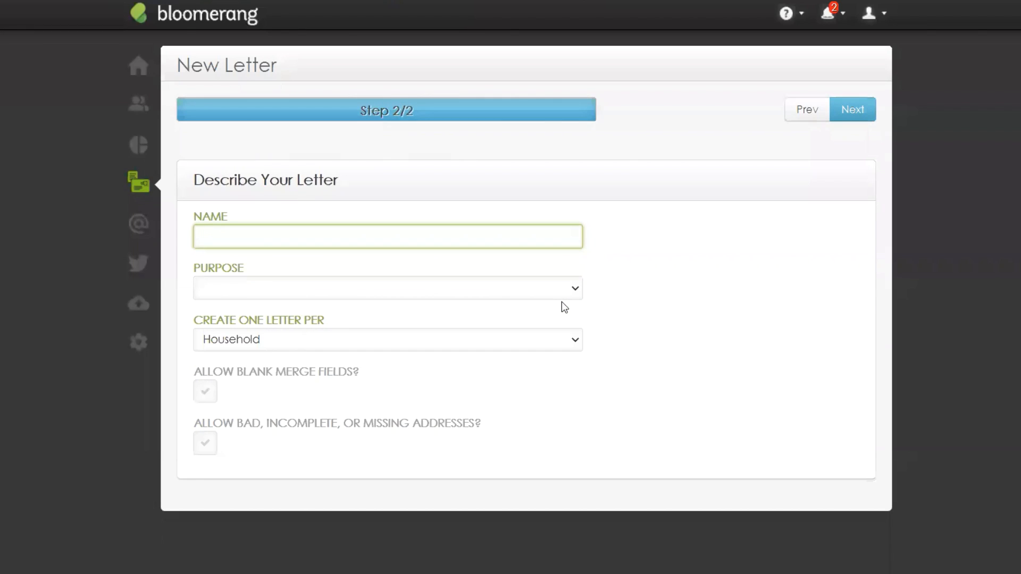
# Name the letter Weekly Thank You and set its purpose to Acknowledgement
pyautogui.write('Weekly Thank You')
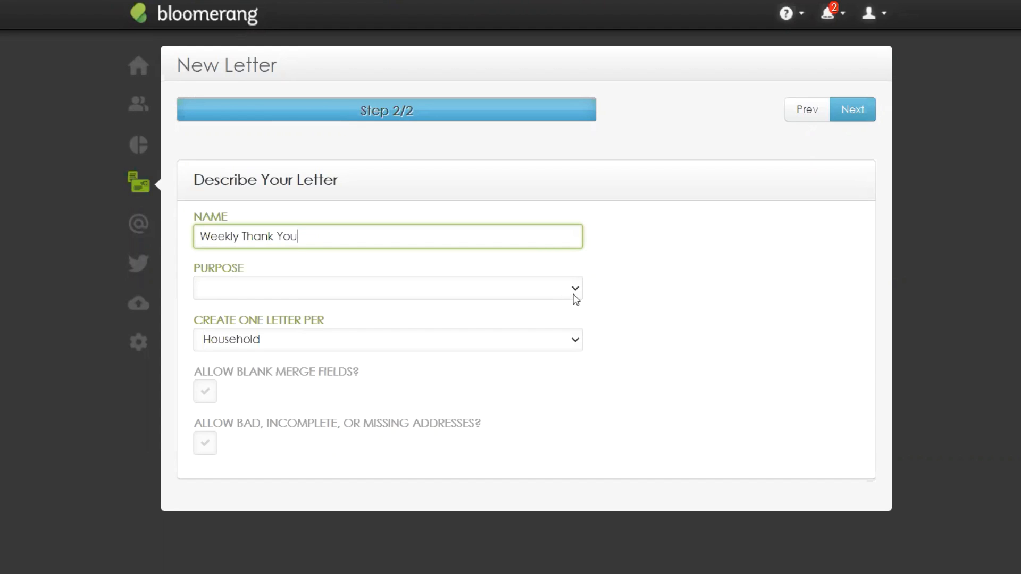
pyautogui.moveTo(248, 267); pyautogui.dragTo(198, 270)
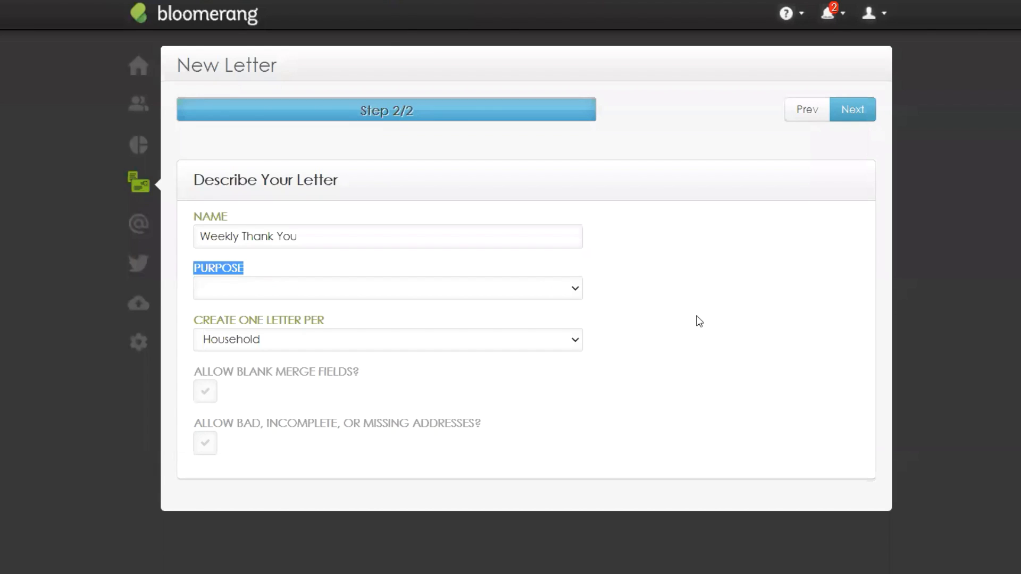
pyautogui.click(575, 289)
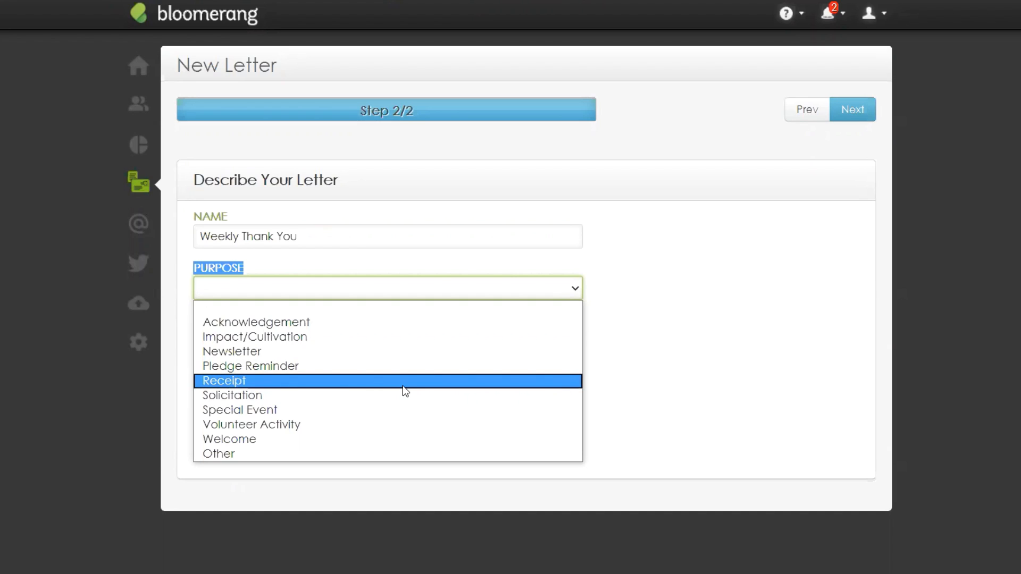
pyautogui.click(392, 325)
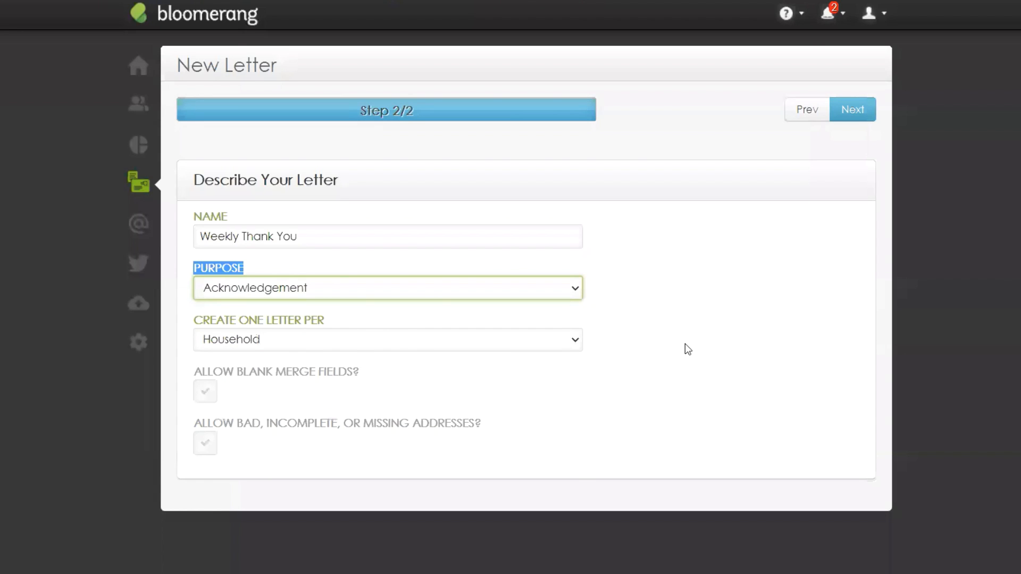
# Review the choices for creating one letter per recipient group and select Household
pyautogui.moveTo(378, 319); pyautogui.dragTo(194, 321)
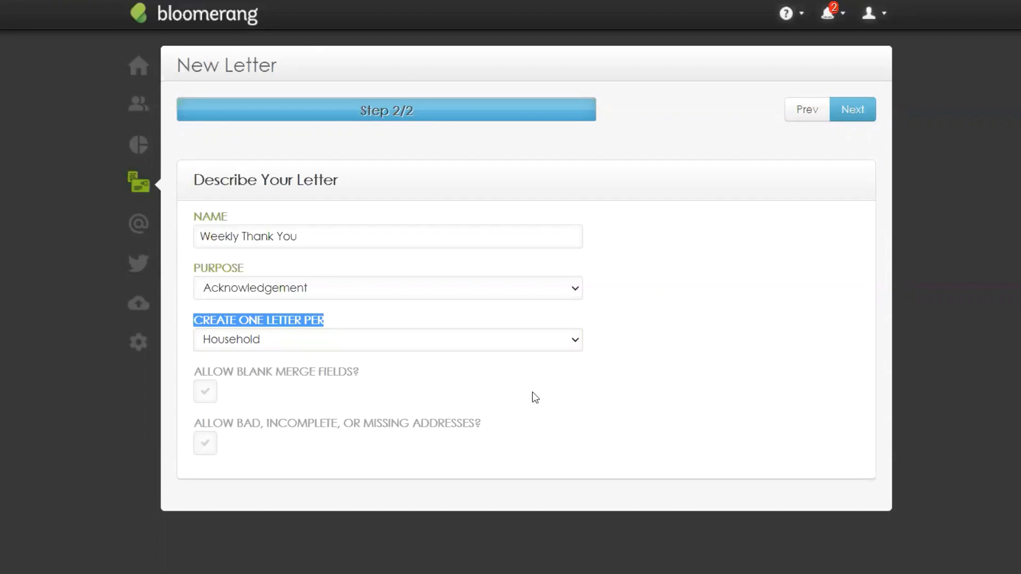
pyautogui.click(579, 349)
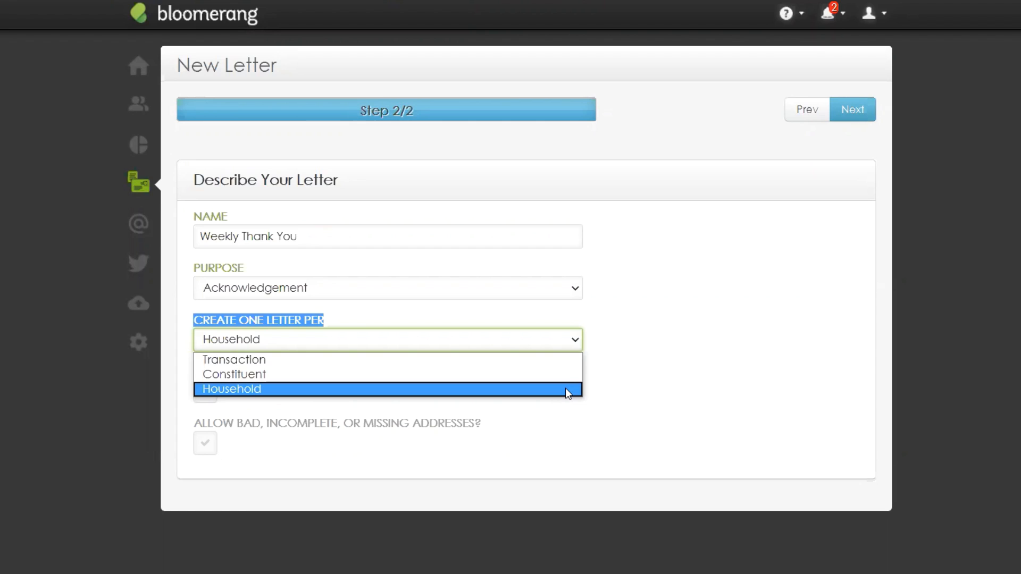
pyautogui.click(566, 389)
pyautogui.click(667, 368)
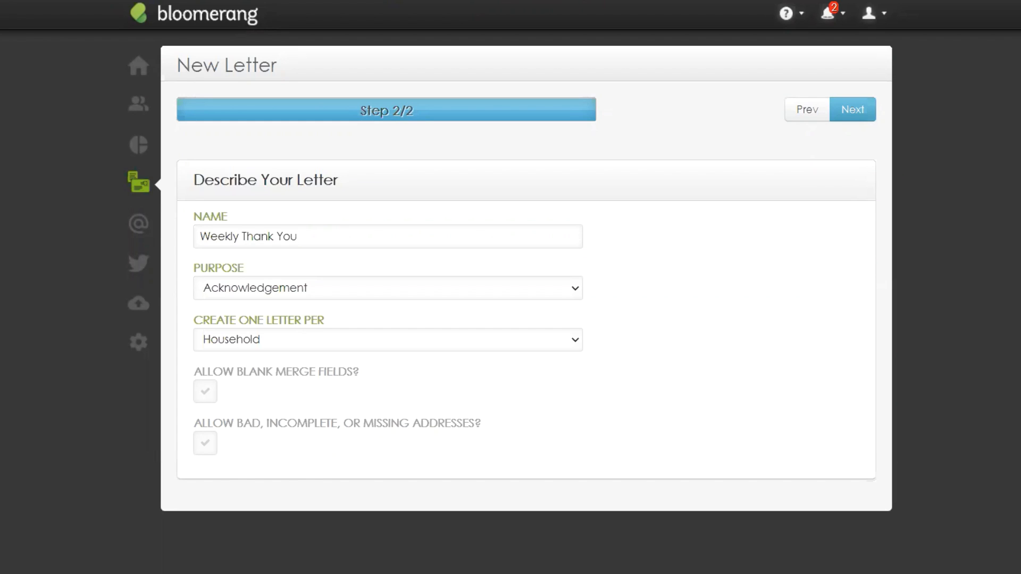
# Examine the options for blank merge fields and bad addresses, leave both disallowed, and continue to the letter editor
pyautogui.moveTo(361, 376); pyautogui.dragTo(190, 368)
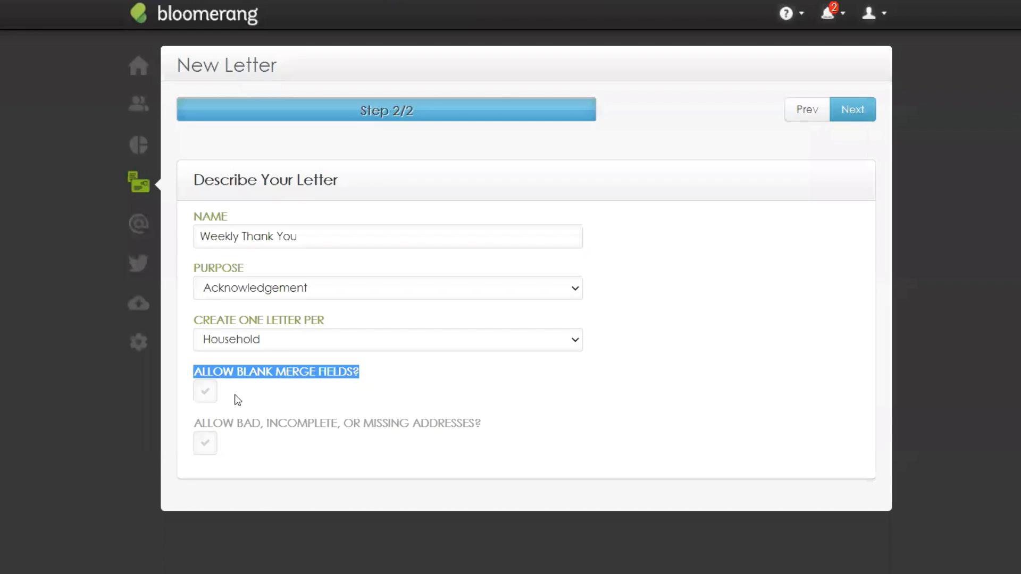
pyautogui.click(206, 392)
pyautogui.click(213, 394)
pyautogui.moveTo(484, 424); pyautogui.dragTo(187, 428)
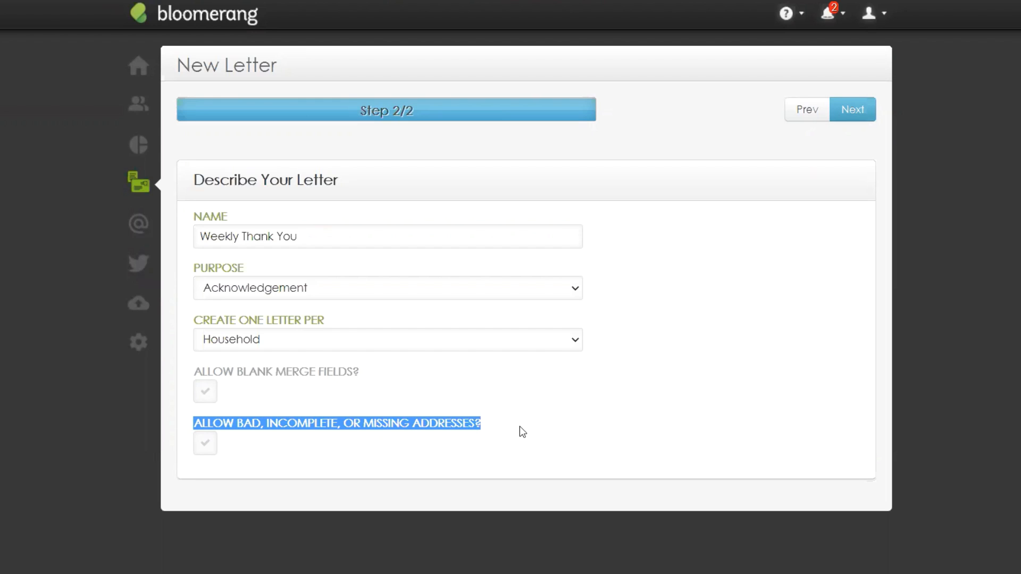
pyautogui.click(205, 450)
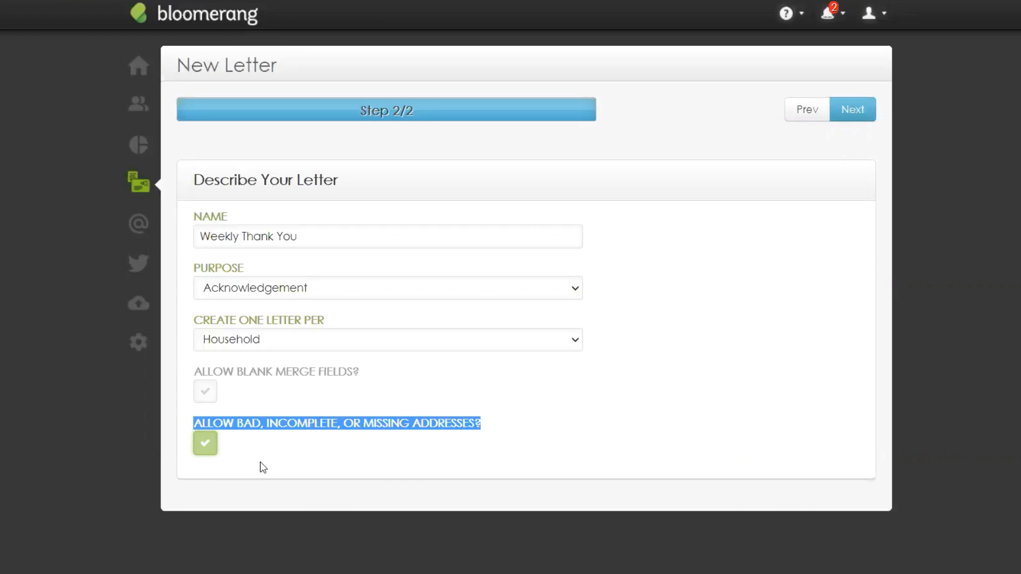
pyautogui.click(209, 452)
pyautogui.click(738, 456)
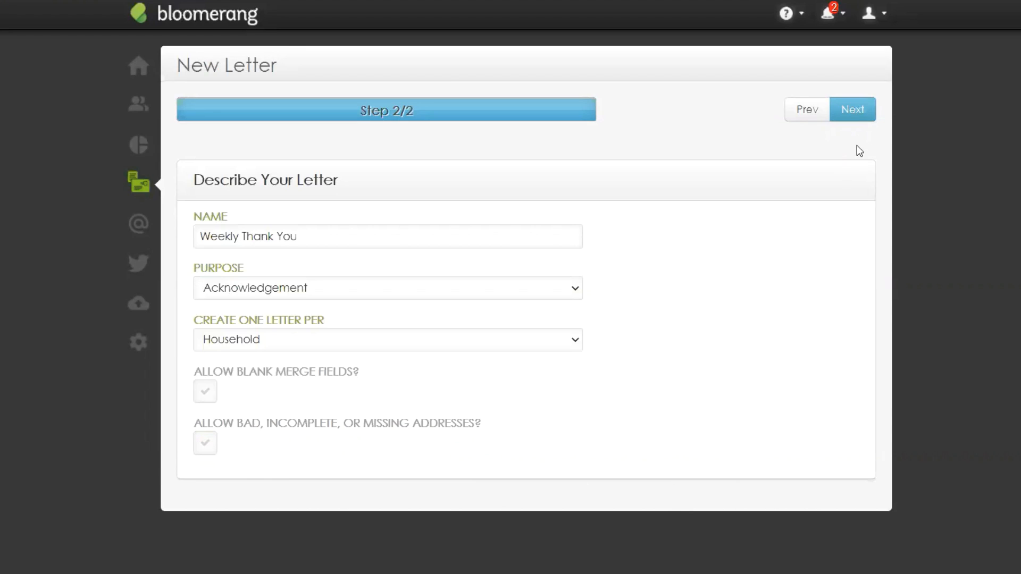
pyautogui.click(859, 120)
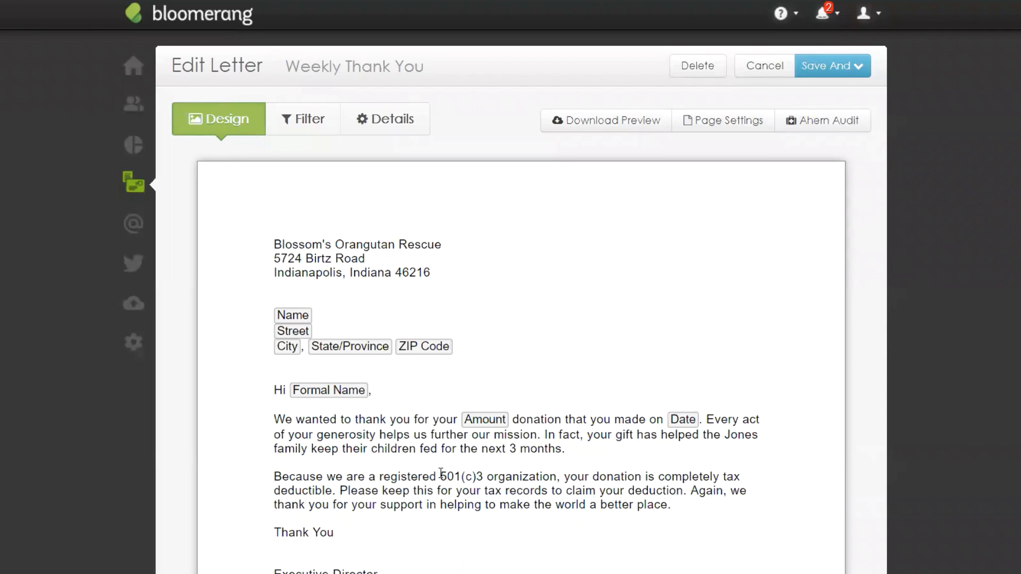
# Look over the letter's transaction filters and details, and return to its design
pyautogui.click(329, 125)
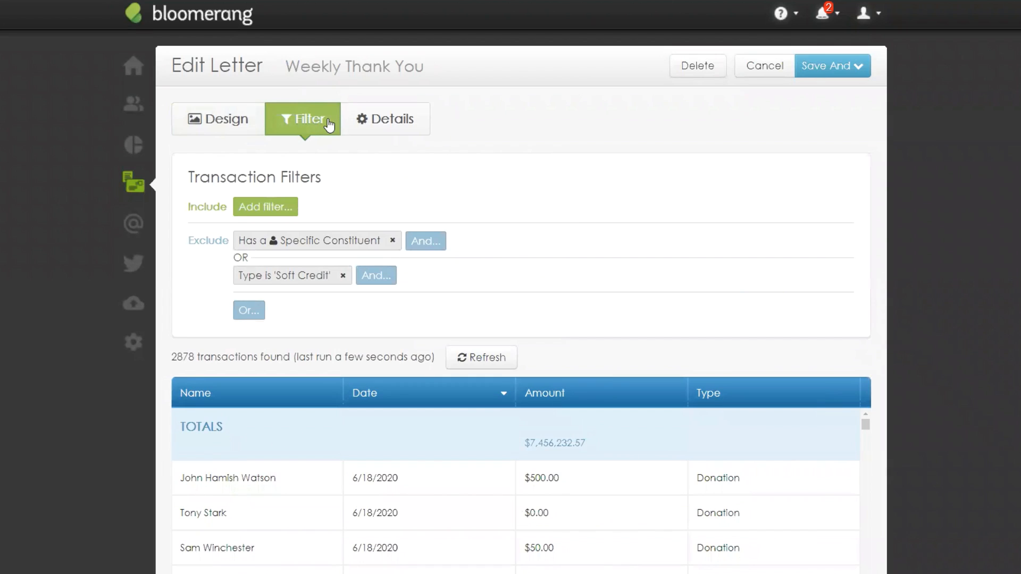
pyautogui.click(410, 113)
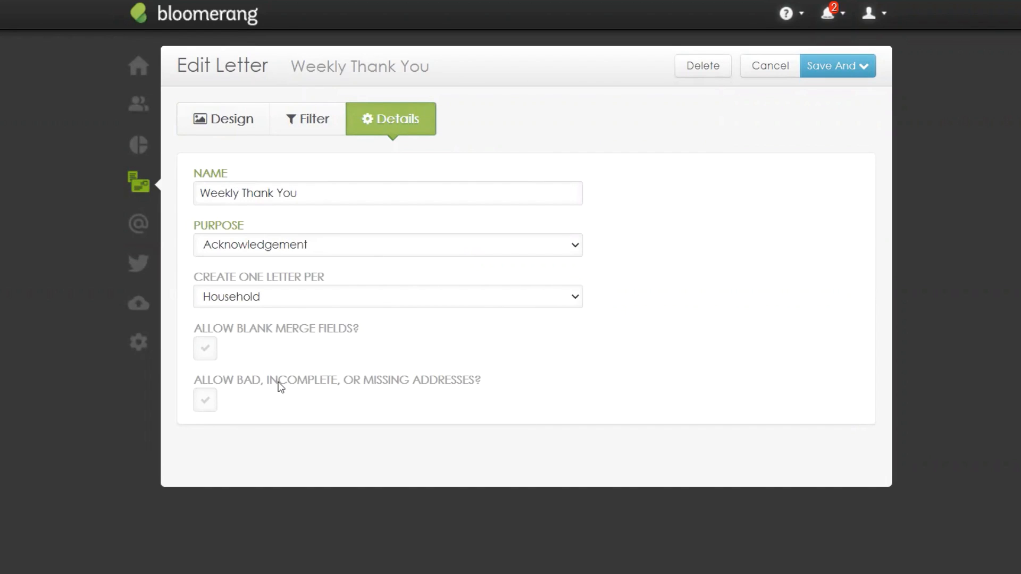
pyautogui.click(251, 129)
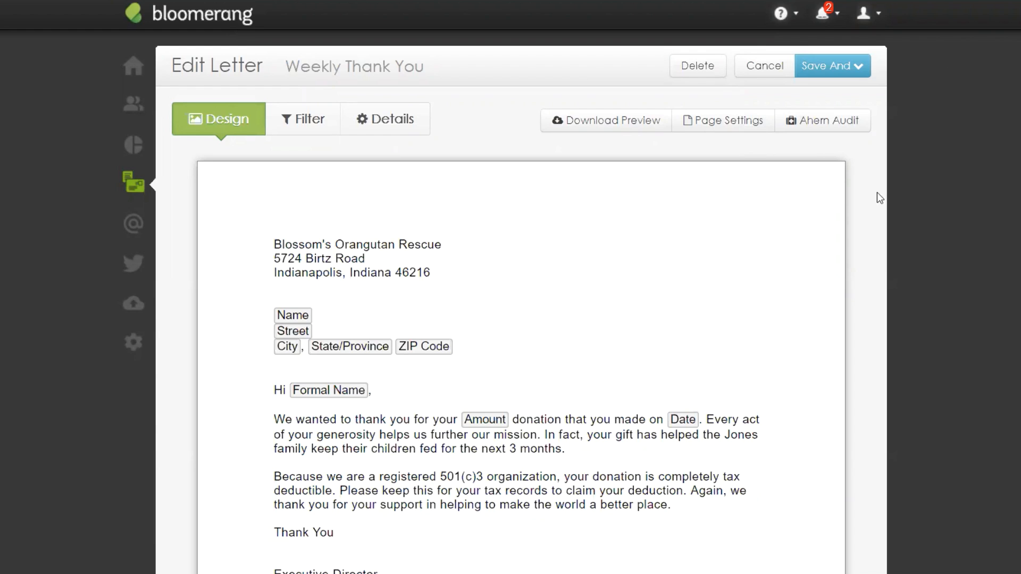
# Begin inserting an image before the organization's name at the start of the letter and browse the image gallery
pyautogui.click(492, 342)
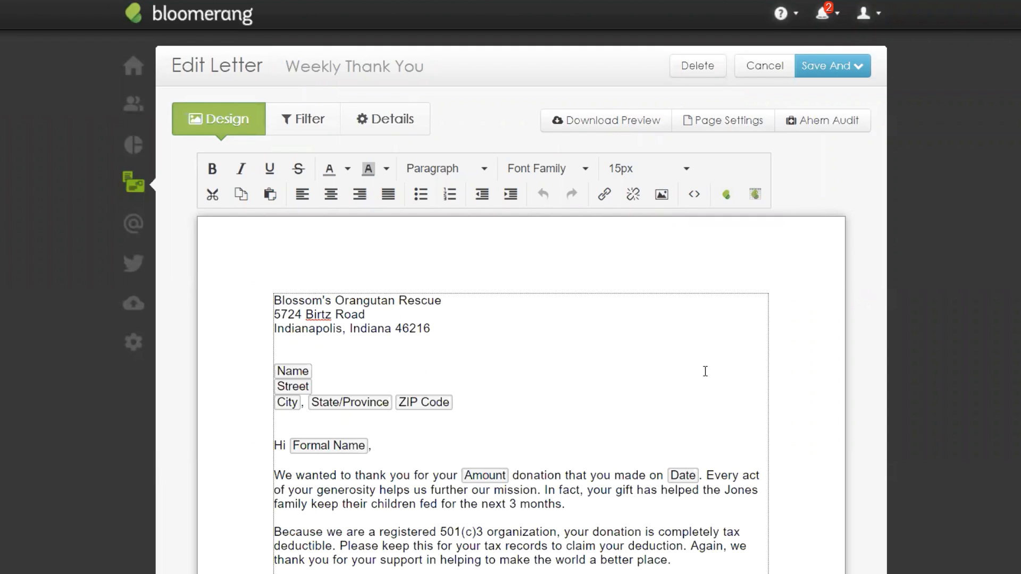
pyautogui.click(546, 340)
pyautogui.click(276, 300)
pyautogui.click(662, 197)
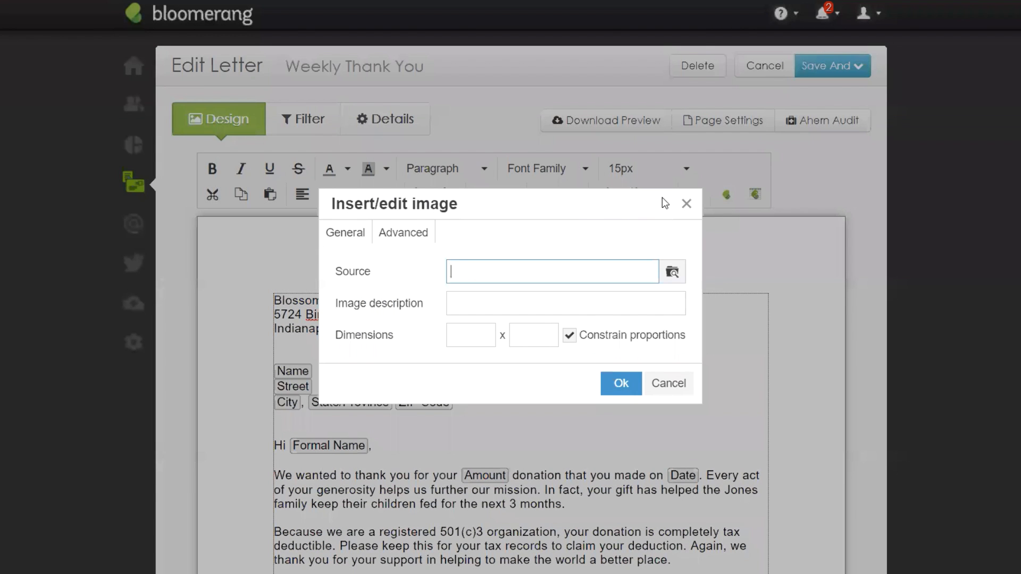
pyautogui.click(673, 274)
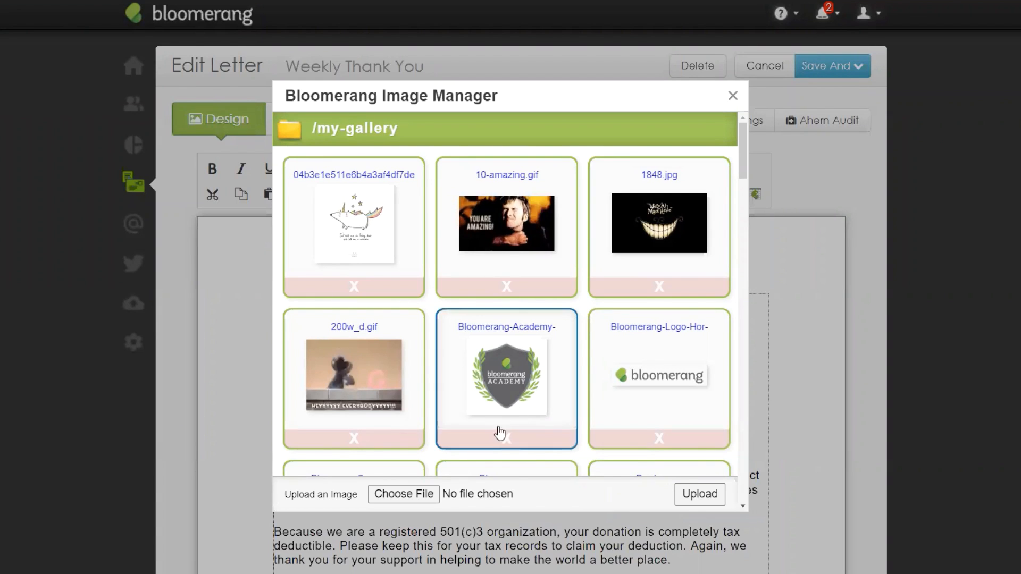
# Upload the image file "orangutan-guarding - Copy" to the gallery and insert it before the organization's name in the letter
pyautogui.click(425, 498)
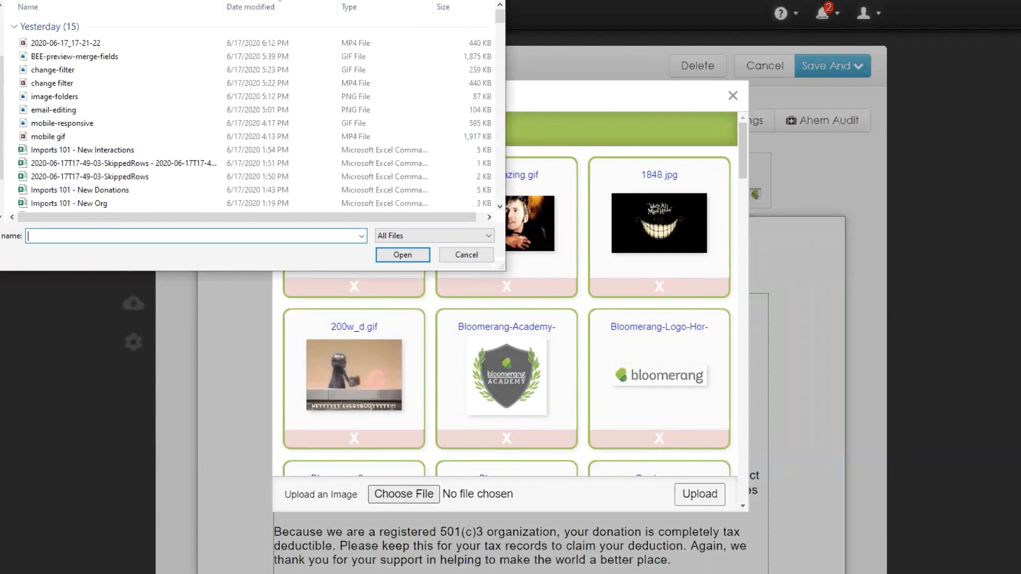
pyautogui.click(1, 22)
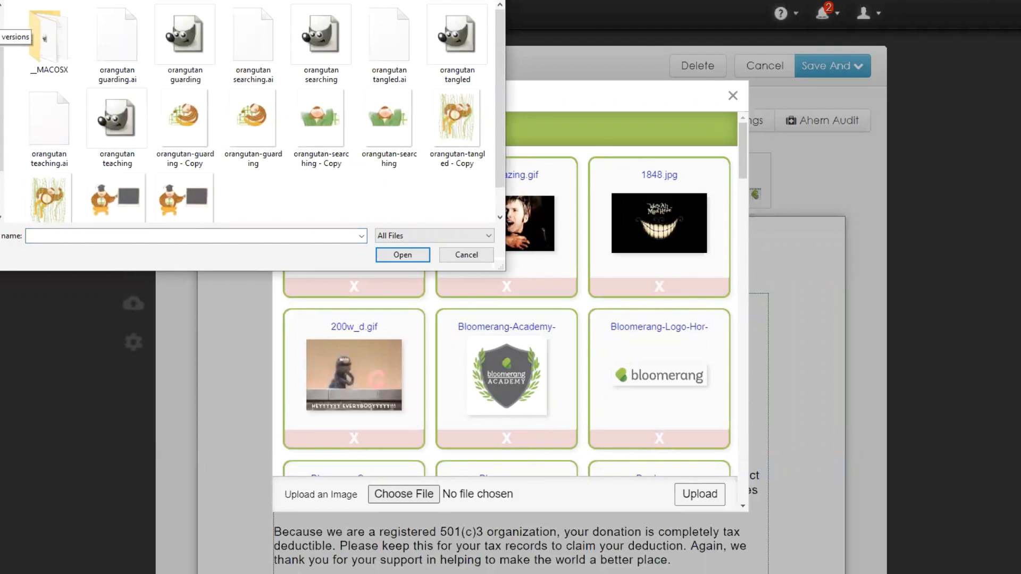
pyautogui.click(192, 126)
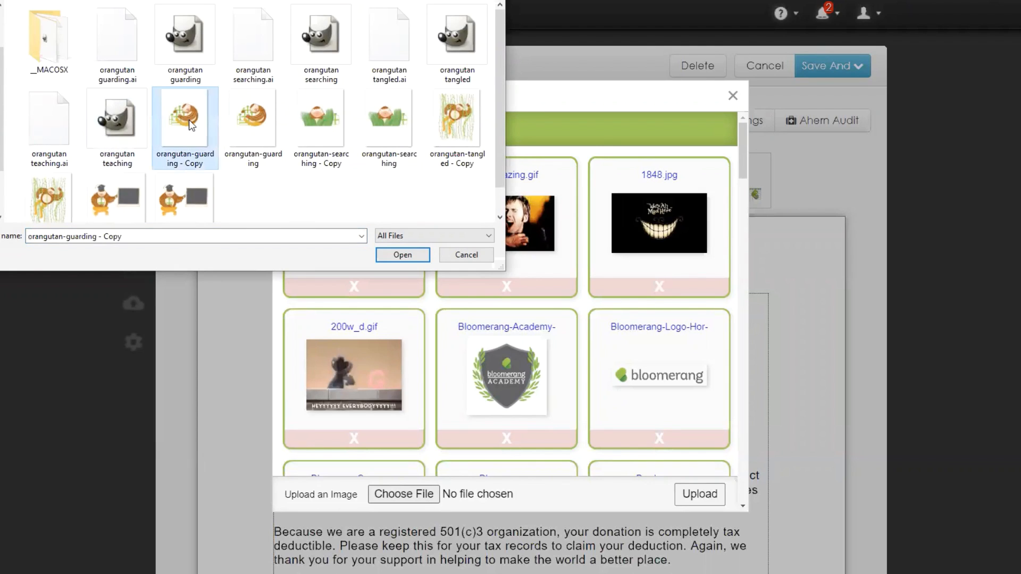
pyautogui.click(401, 254)
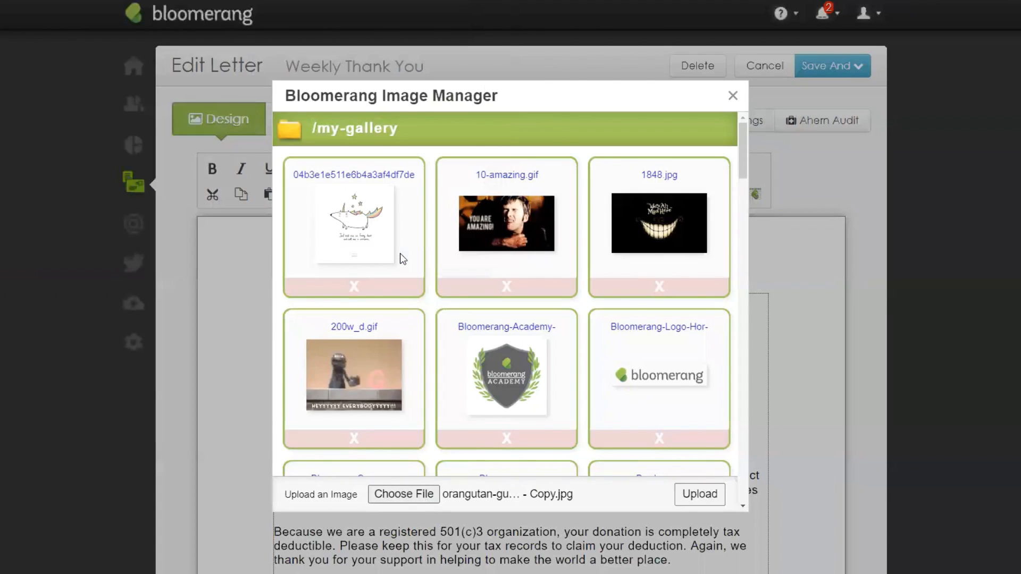
pyautogui.click(698, 494)
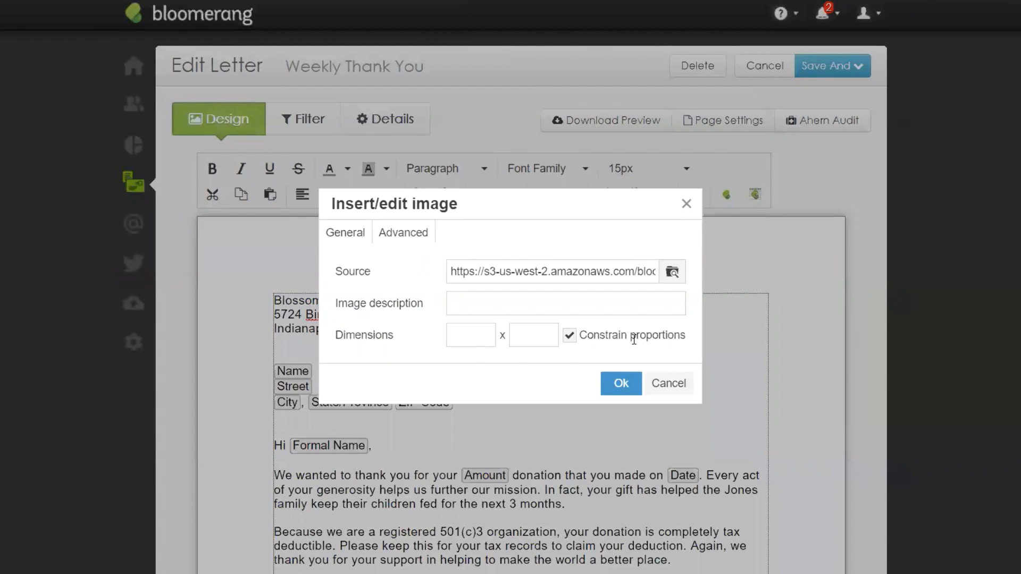
pyautogui.click(617, 383)
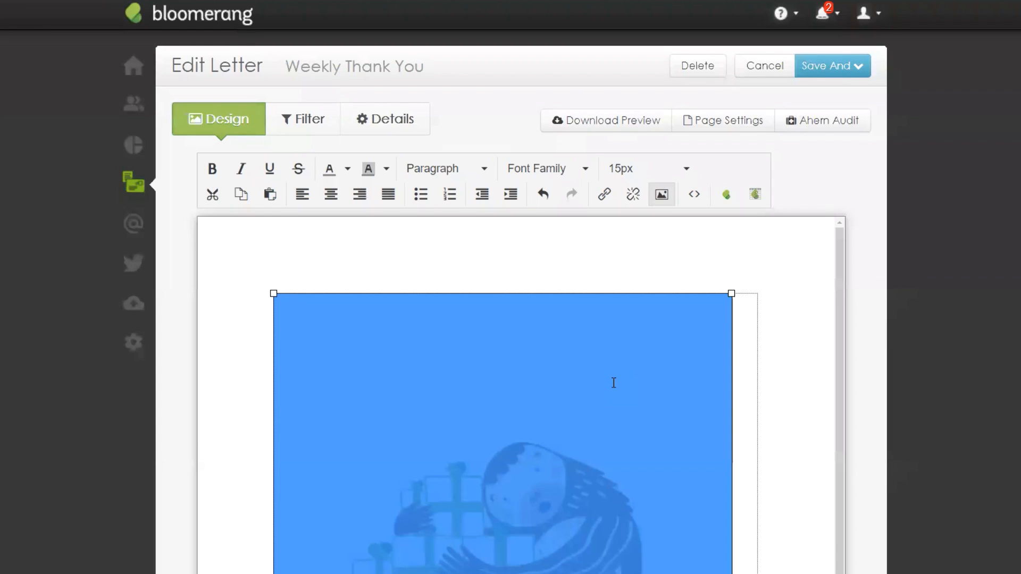
pyautogui.click(755, 357)
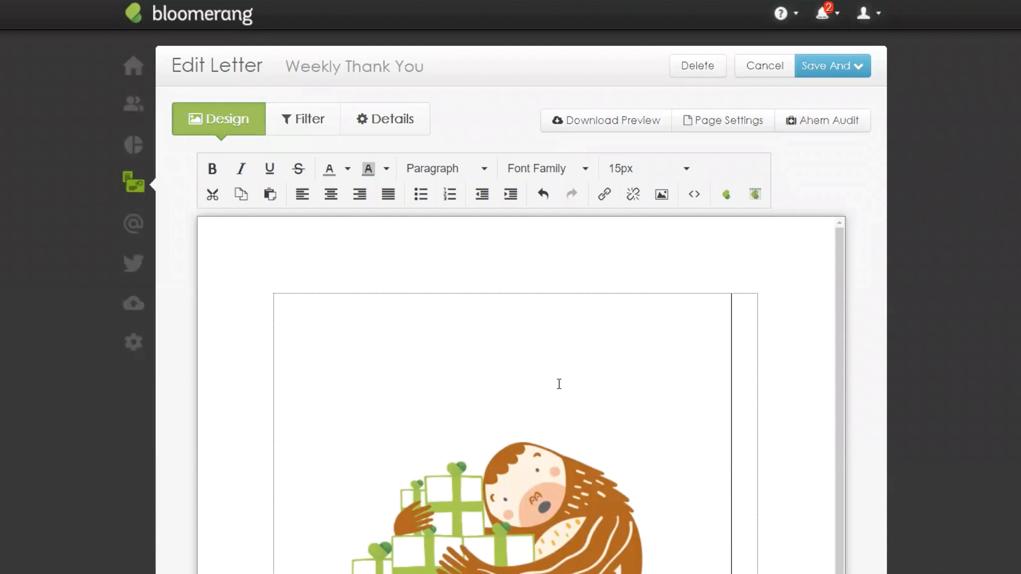
# Scale the inserted orangutan image down proportionally to a small logo beside the organization's name
pyautogui.scroll(-2, 529, 405)
pyautogui.scroll(-2, 529, 405)
pyautogui.scroll(-5, 891, 475)
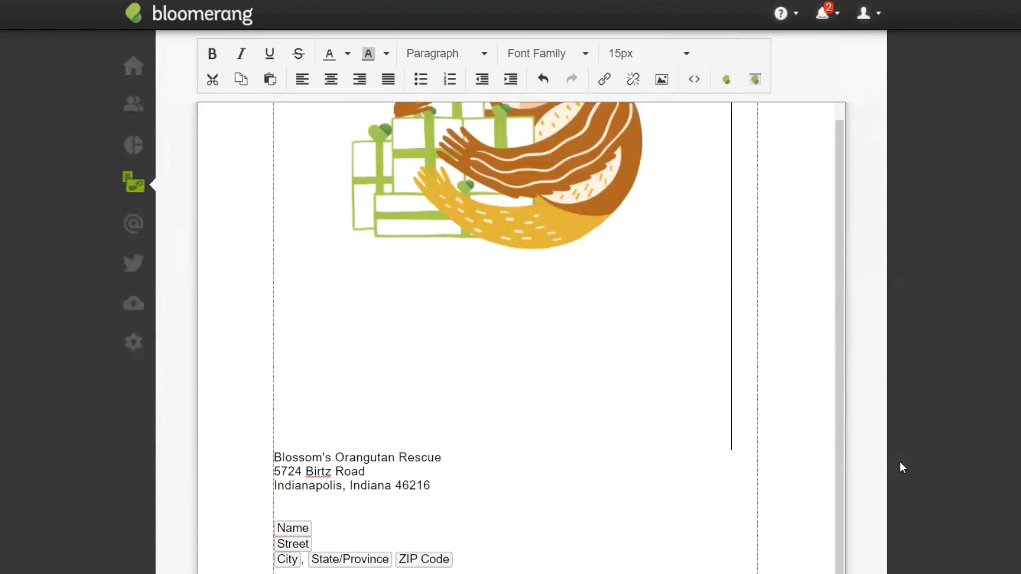
pyautogui.scroll(3, 843, 438)
pyautogui.click(507, 277)
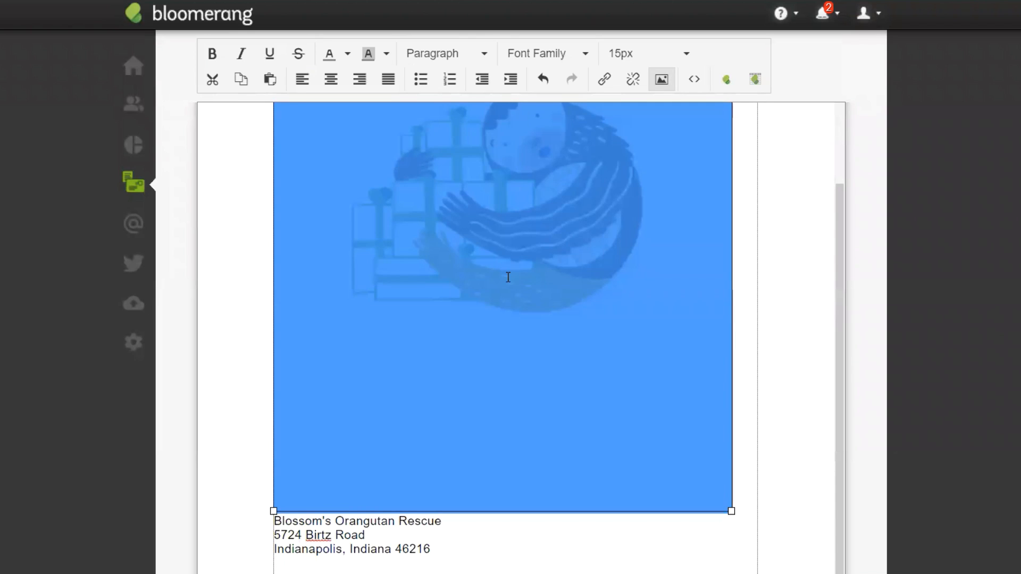
pyautogui.moveTo(731, 511); pyautogui.dragTo(524, 331)
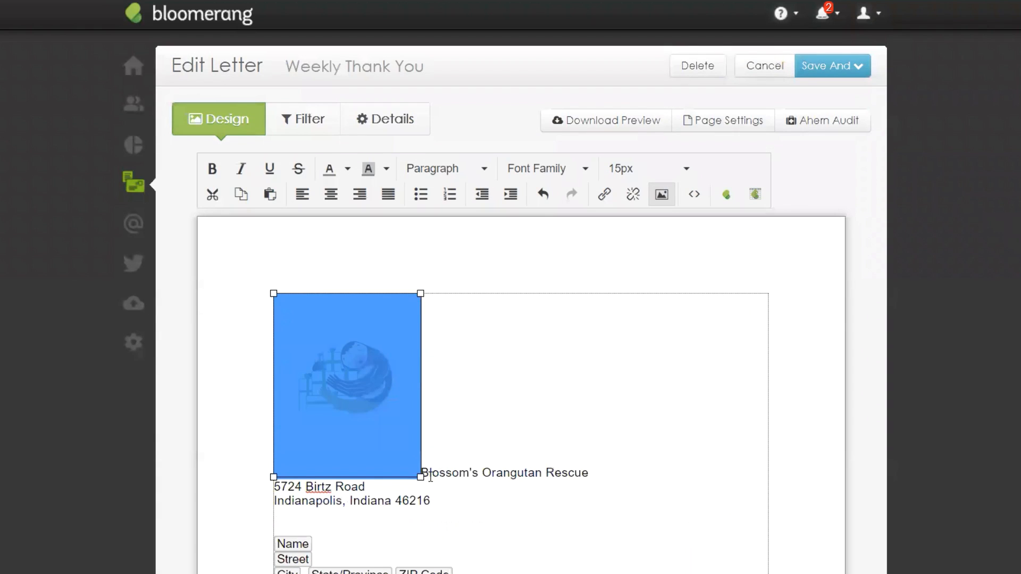
pyautogui.moveTo(420, 477); pyautogui.dragTo(371, 416)
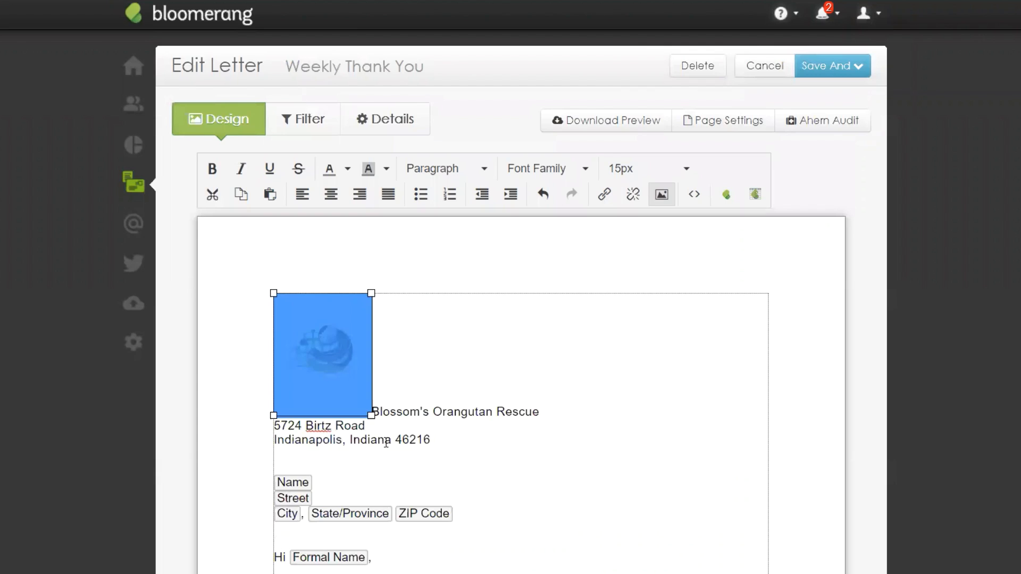
pyautogui.click(535, 443)
pyautogui.click(344, 351)
pyautogui.click(432, 419)
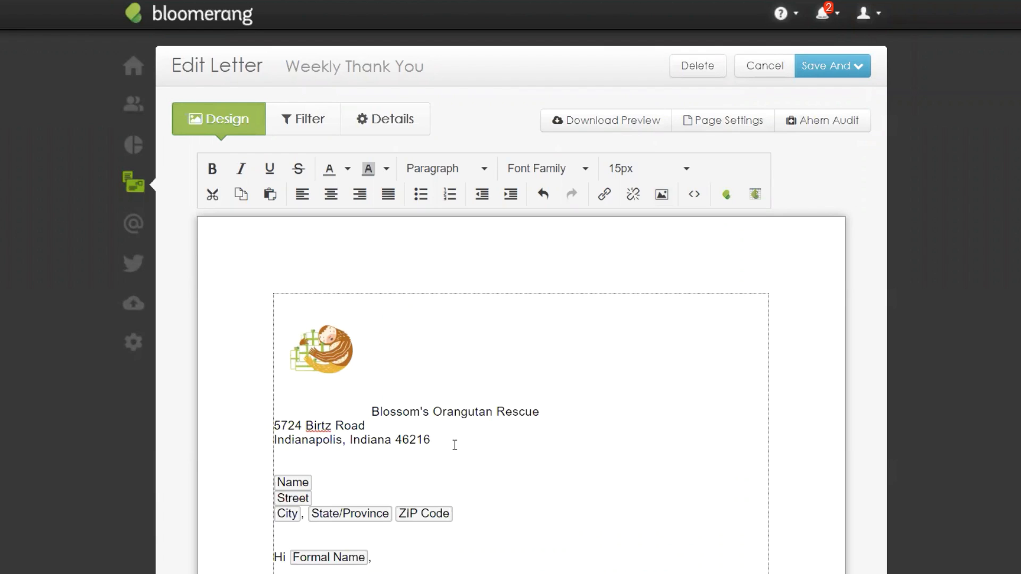
# Try the orangutan image with left alignment and with center alignment in the letter's heading
pyautogui.click(352, 358)
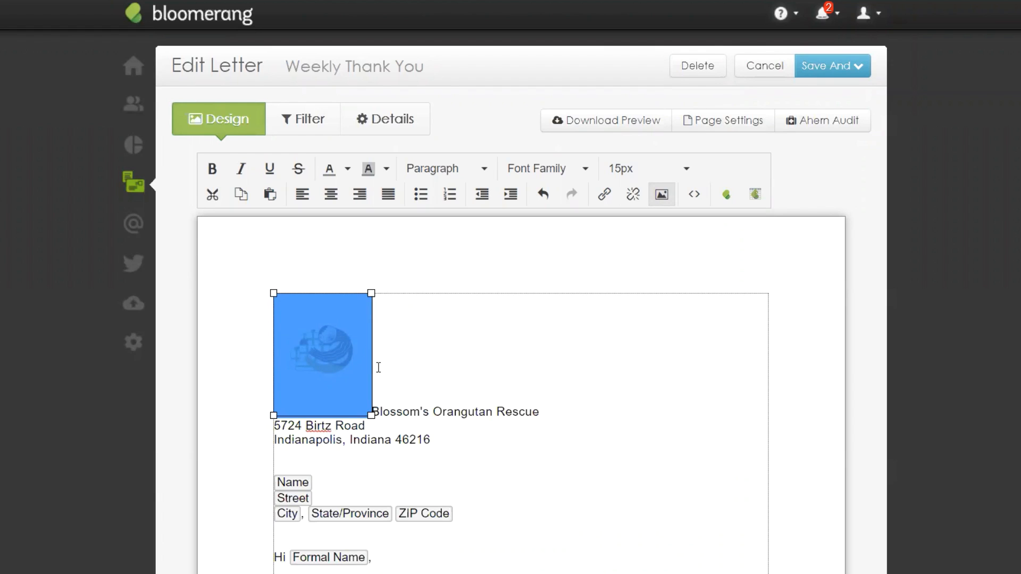
pyautogui.click(302, 196)
pyautogui.click(602, 384)
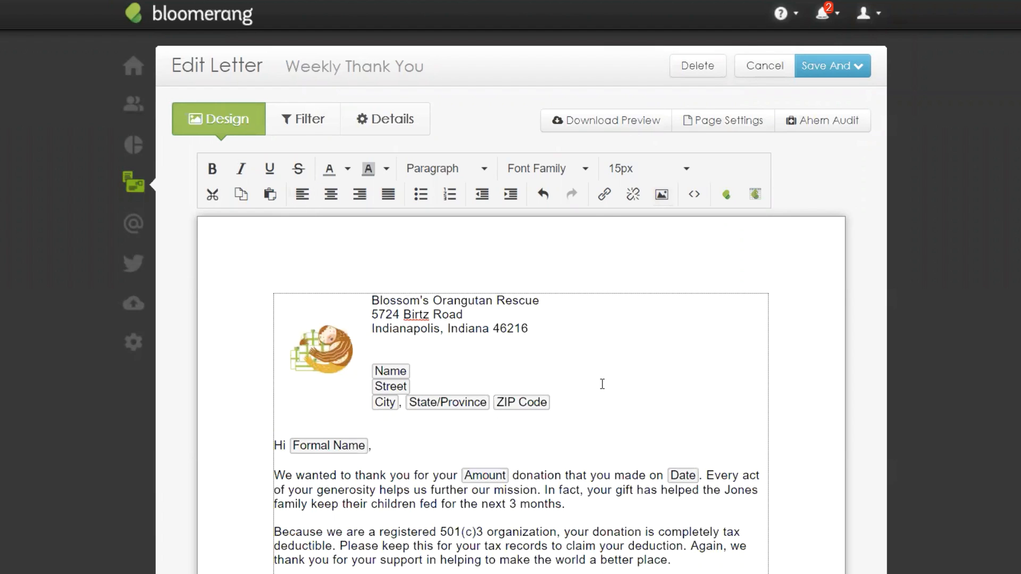
pyautogui.click(335, 349)
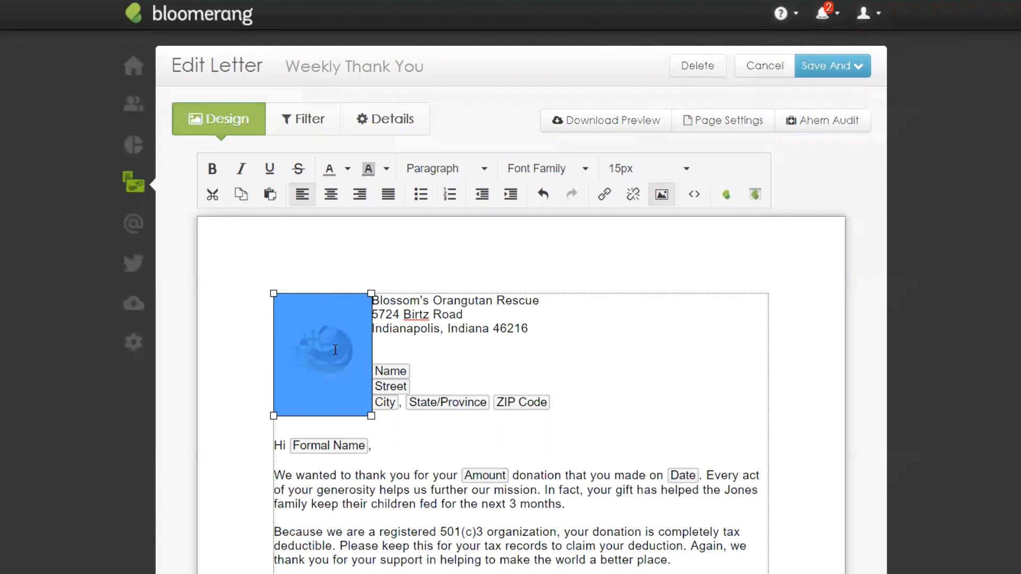
pyautogui.click(330, 199)
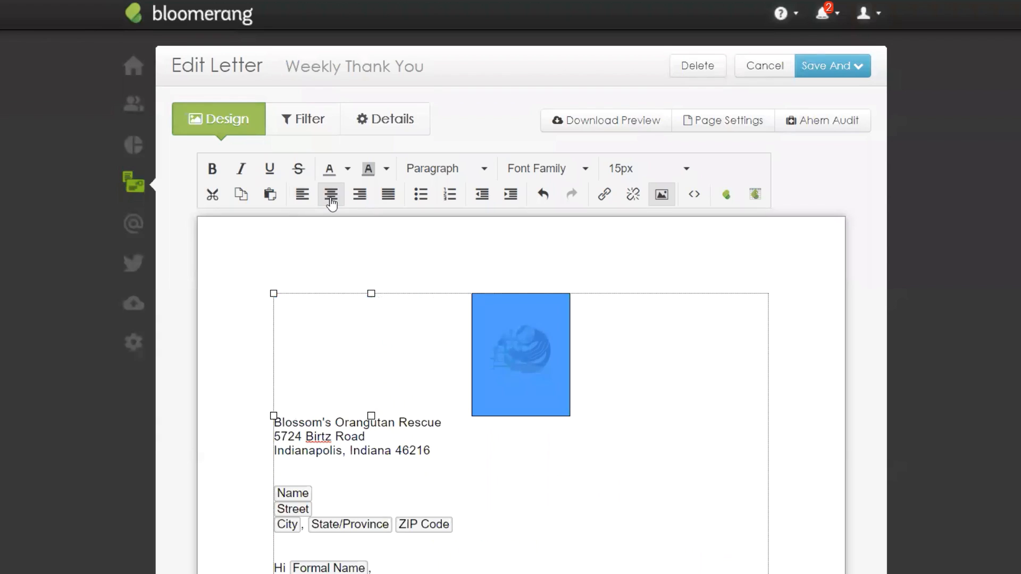
pyautogui.click(642, 423)
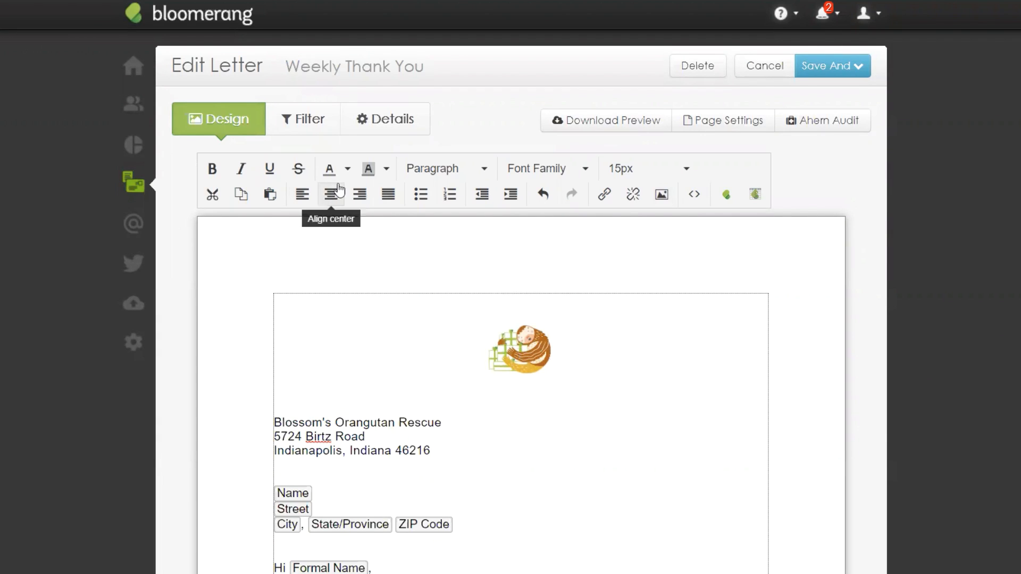
# Align the orangutan image to the right of the address blocks and enlarge it slightly
pyautogui.click(522, 386)
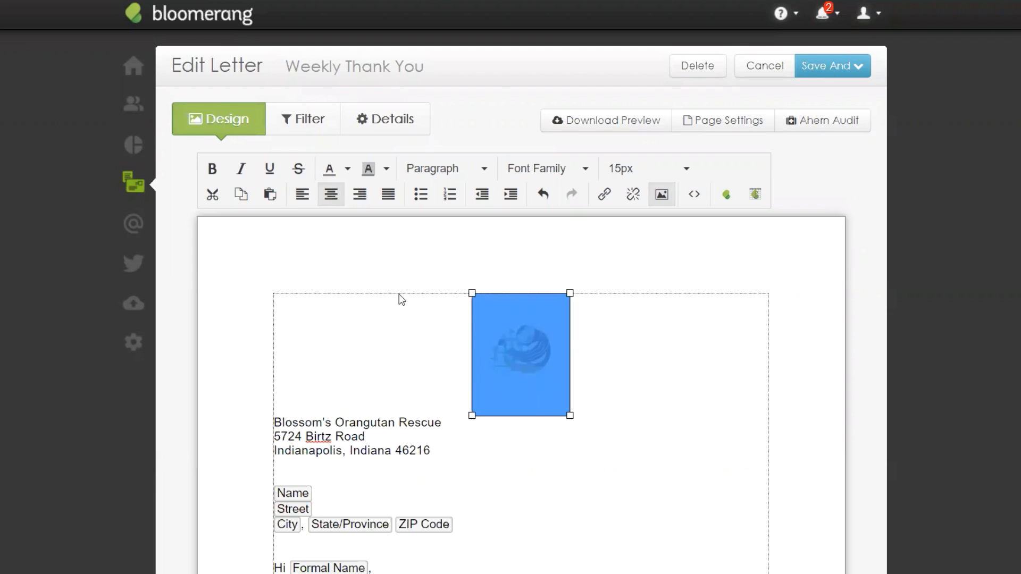
pyautogui.click(360, 195)
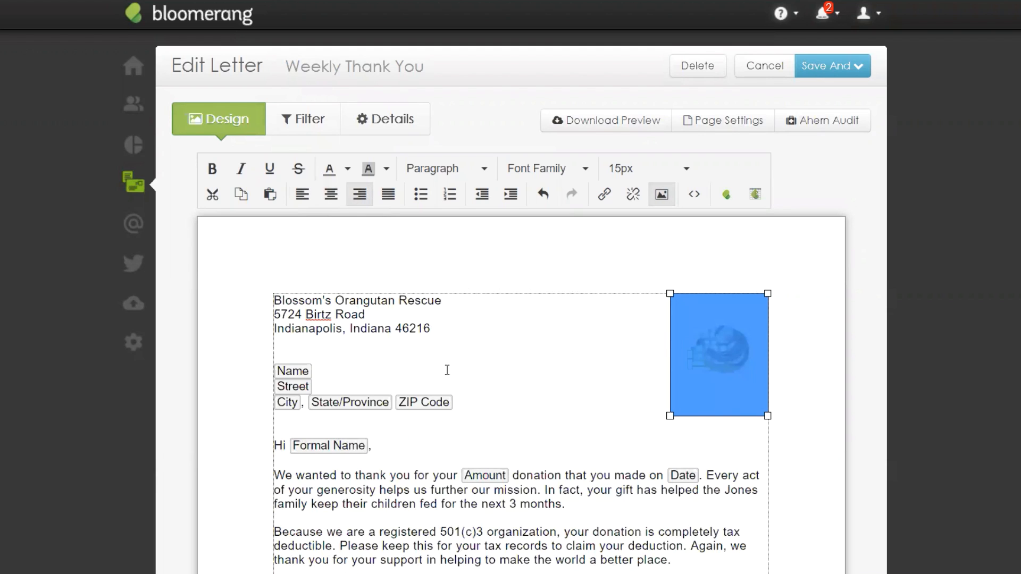
pyautogui.moveTo(669, 416); pyautogui.dragTo(641, 453)
pyautogui.click(805, 389)
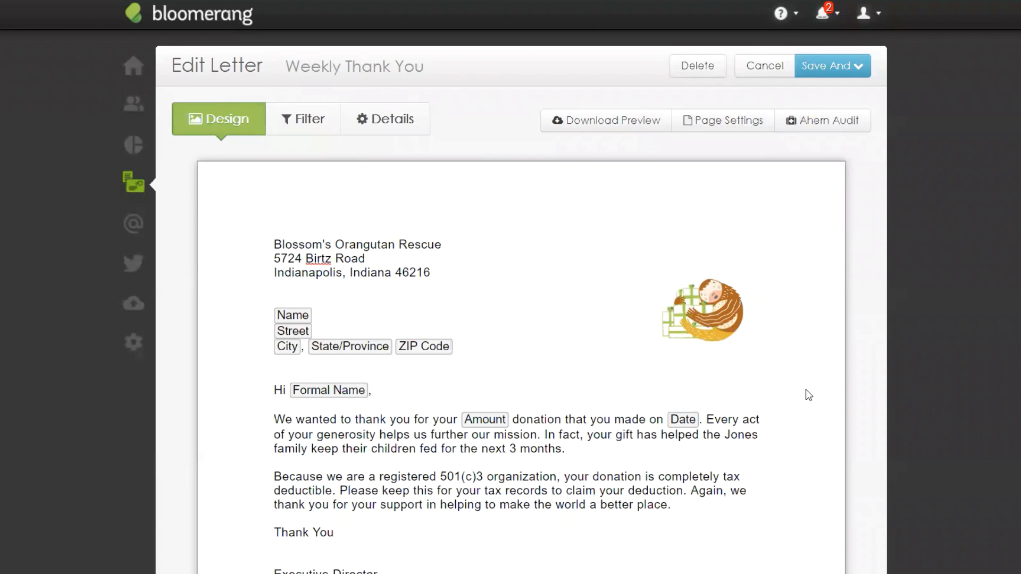
pyautogui.click(698, 319)
pyautogui.click(698, 319)
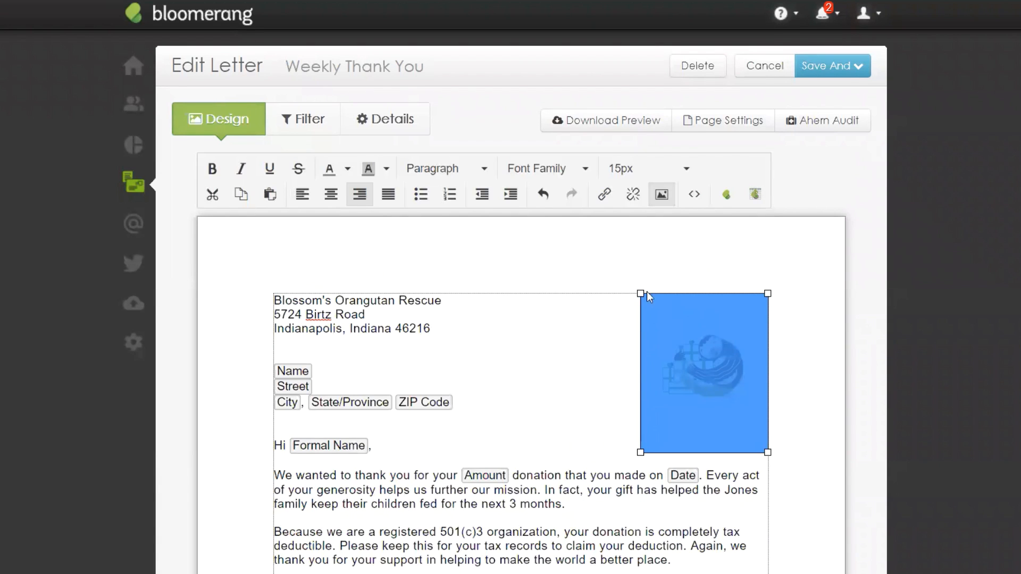
pyautogui.moveTo(639, 452); pyautogui.dragTo(638, 454)
pyautogui.click(793, 428)
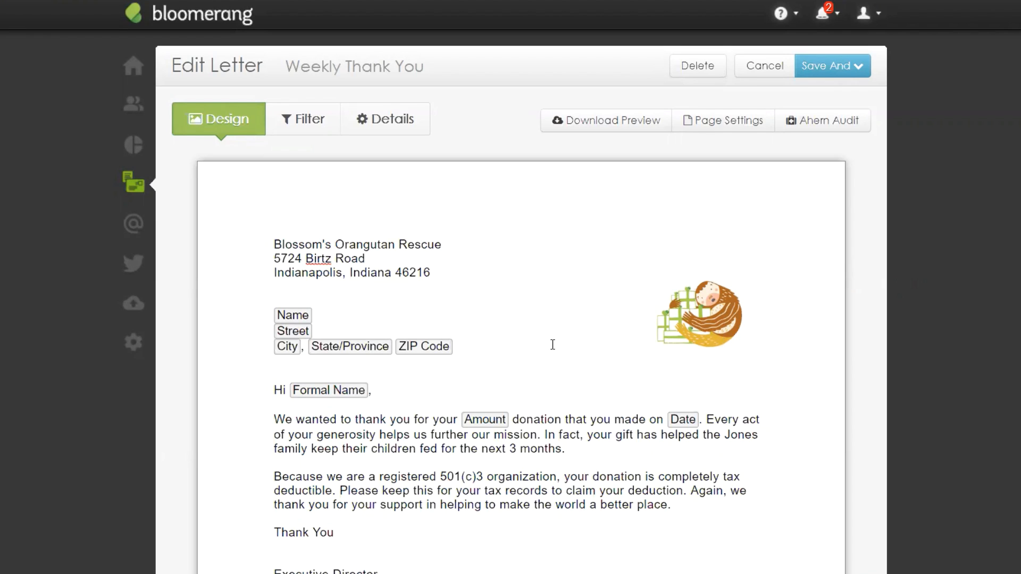
# Highlight the organization's name and return address in the letter to examine that block, and leave the text as it is
pyautogui.click(355, 258)
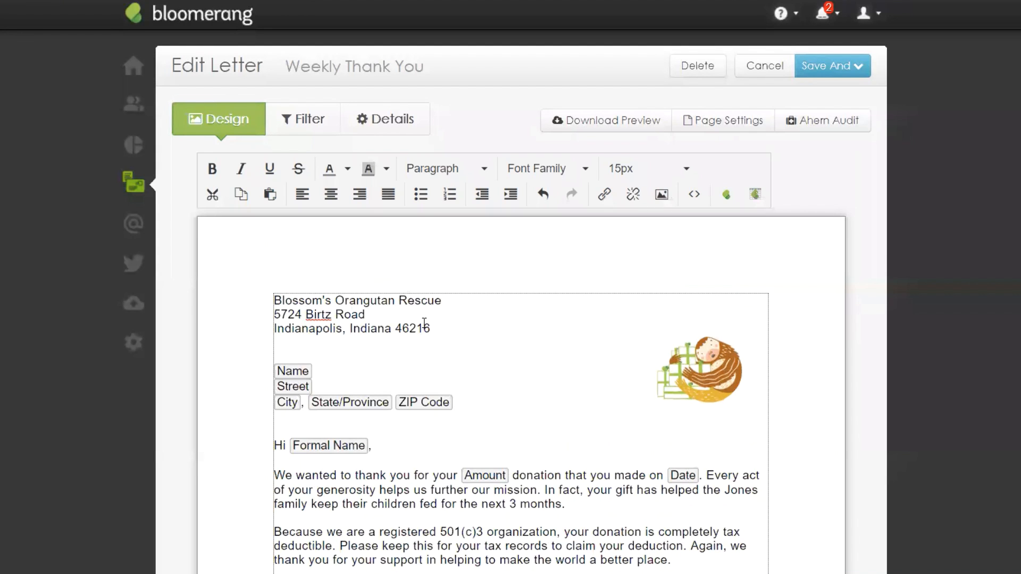
pyautogui.moveTo(431, 328); pyautogui.dragTo(272, 305)
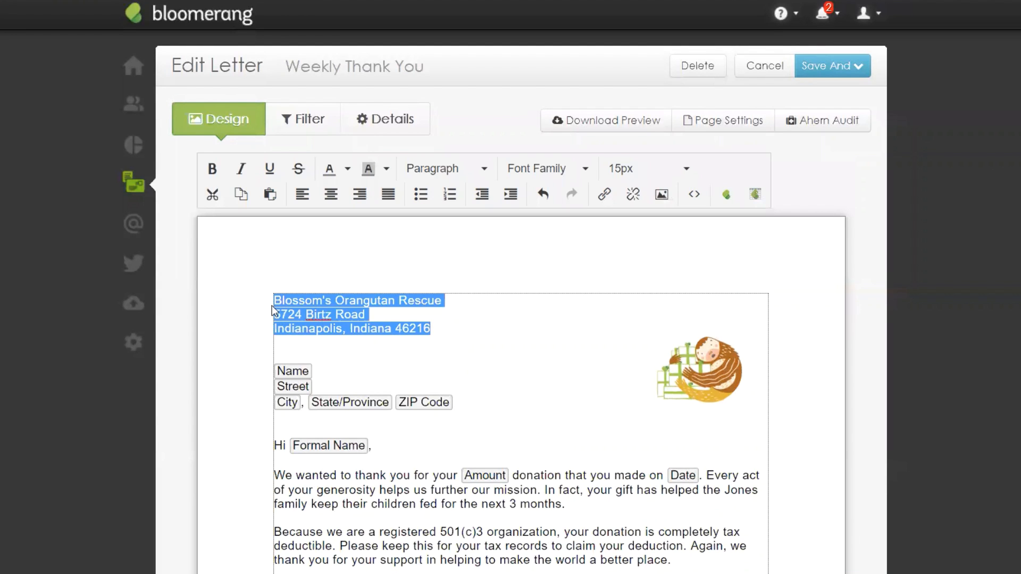
pyautogui.click(461, 333)
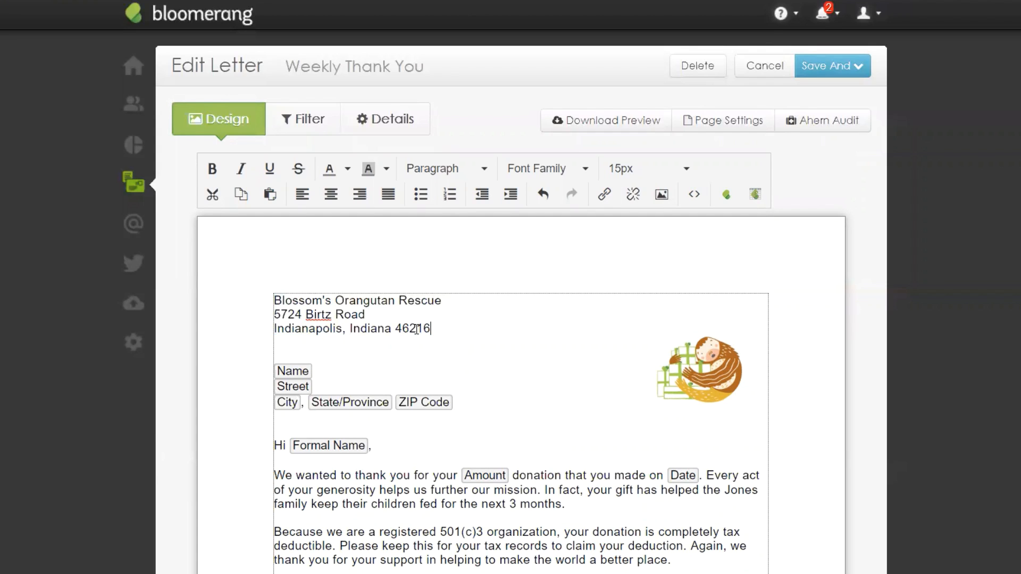
pyautogui.moveTo(461, 332); pyautogui.dragTo(269, 301)
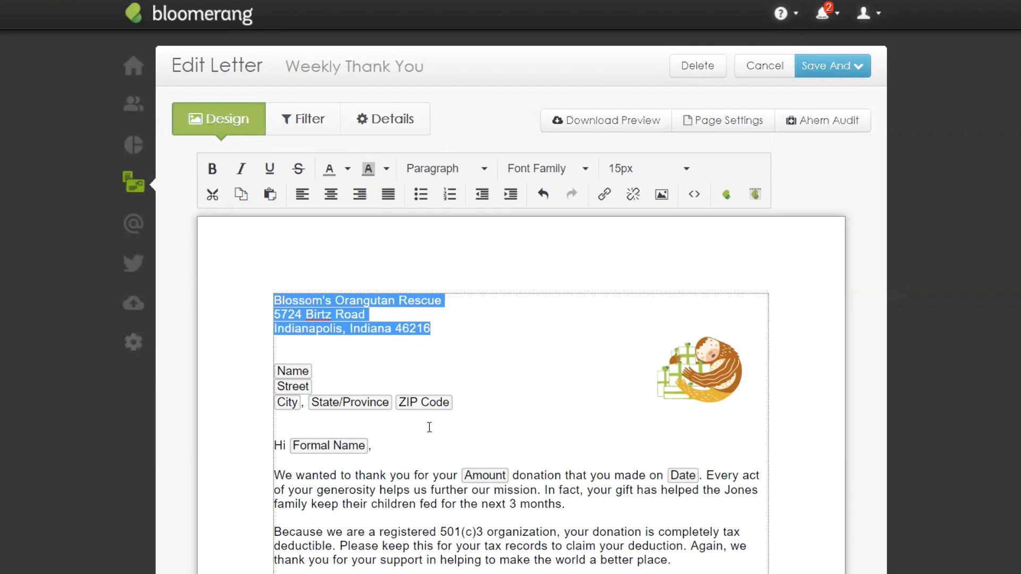
pyautogui.click(361, 346)
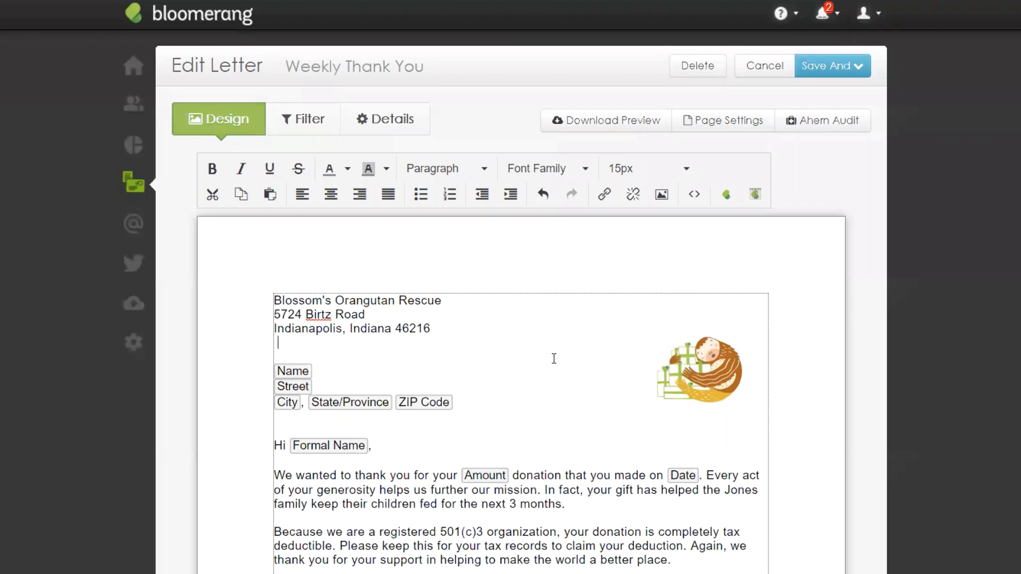
# Remove the Name merge field from above the Street field in the recipient's address block
pyautogui.scroll(-1, 556, 354)
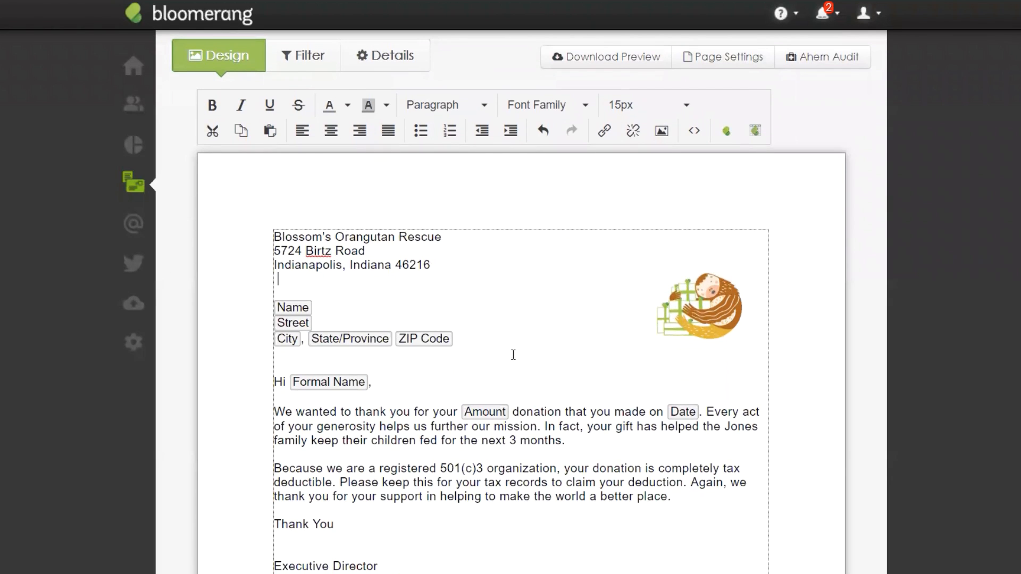
pyautogui.click(319, 308)
pyautogui.press('BackSpace')
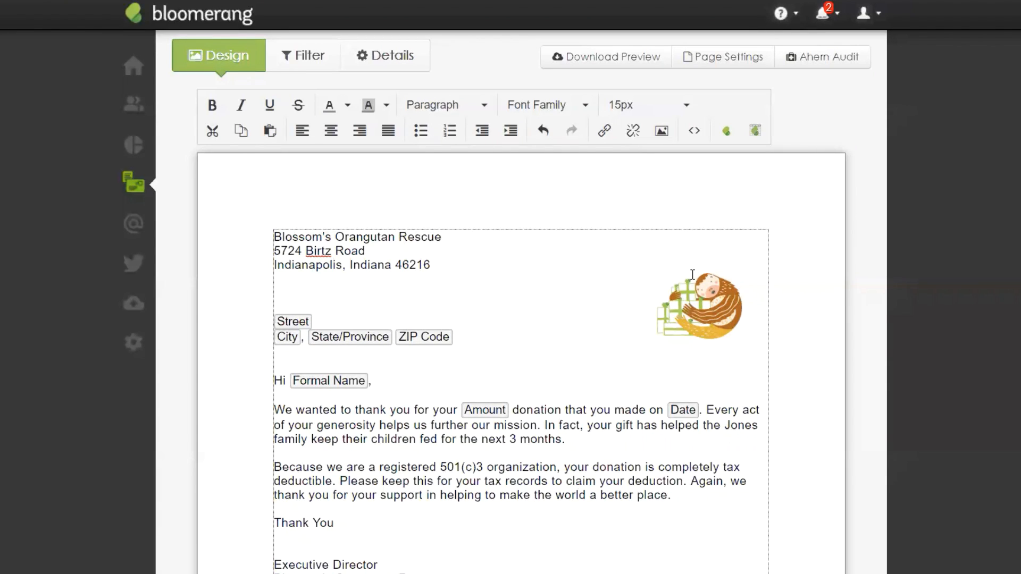
# Browse the available merge fields and examine the Constituent and Transaction groups
pyautogui.click(726, 132)
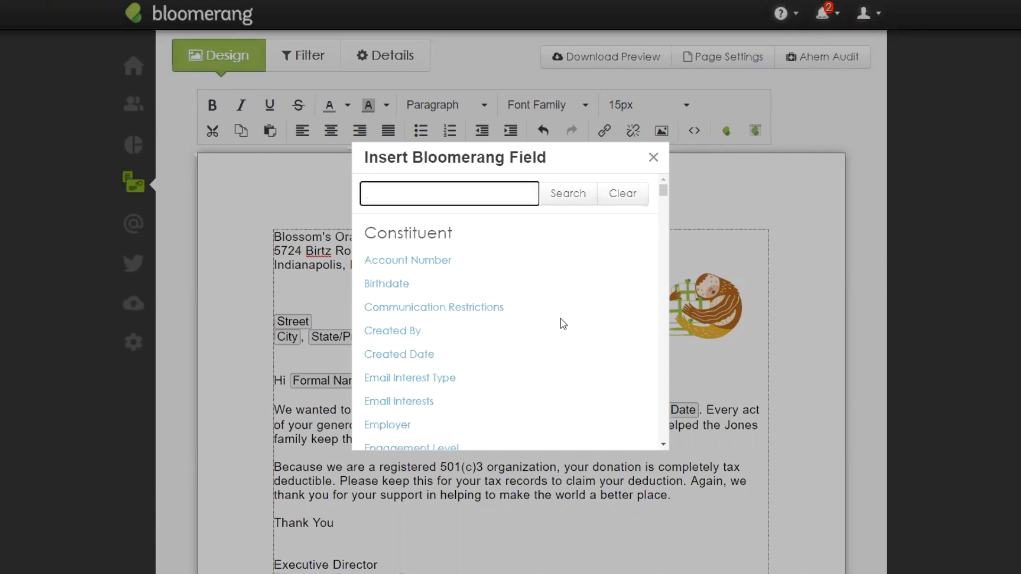
pyautogui.scroll(-4, 563, 323)
pyautogui.scroll(-10, 563, 323)
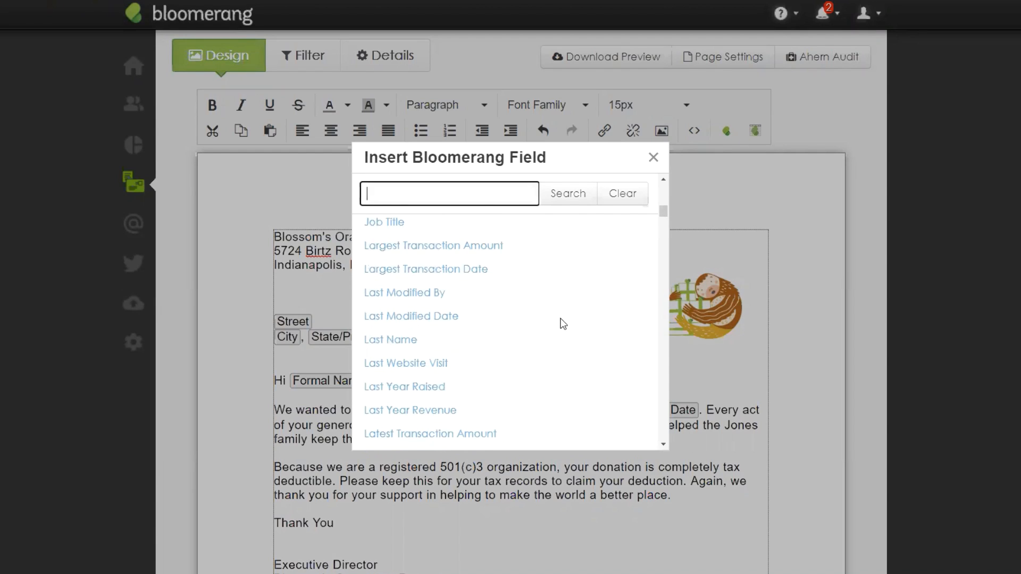
pyautogui.scroll(-5, 561, 322)
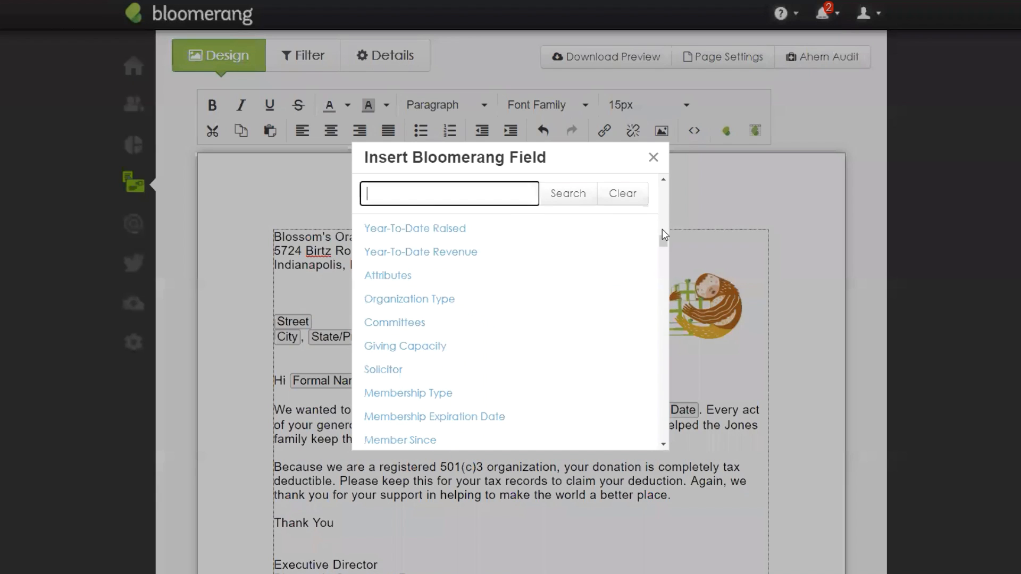
pyautogui.moveTo(659, 240); pyautogui.dragTo(665, 183)
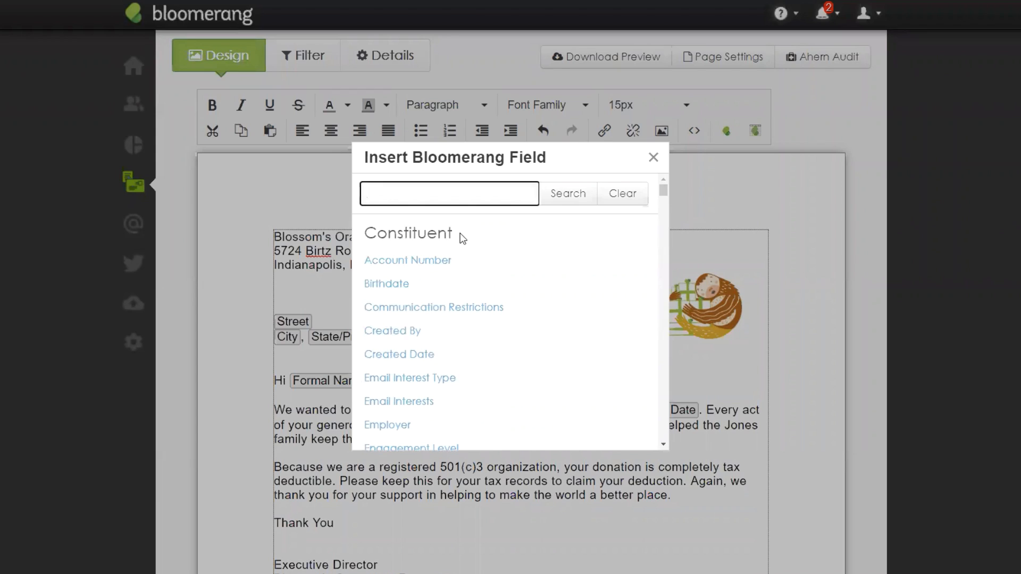
pyautogui.moveTo(461, 237); pyautogui.dragTo(364, 233)
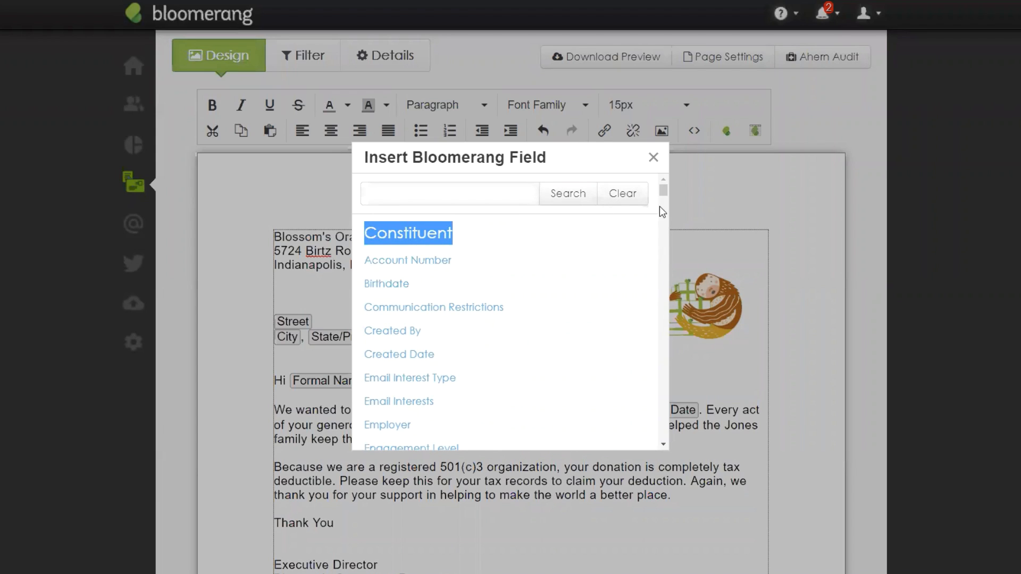
pyautogui.moveTo(666, 196); pyautogui.dragTo(661, 300)
pyautogui.moveTo(481, 235); pyautogui.dragTo(364, 228)
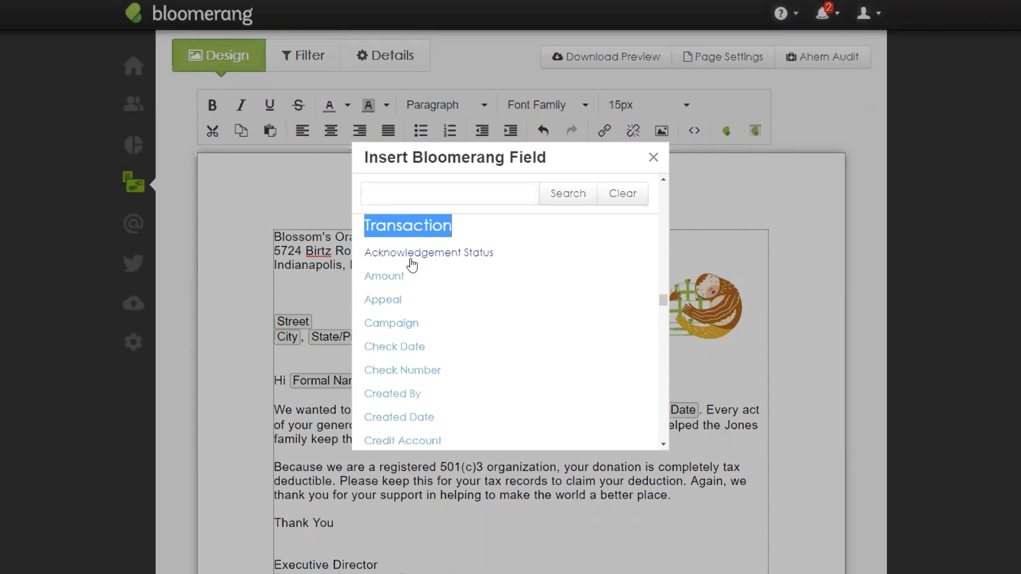
pyautogui.scroll(1, 478, 348)
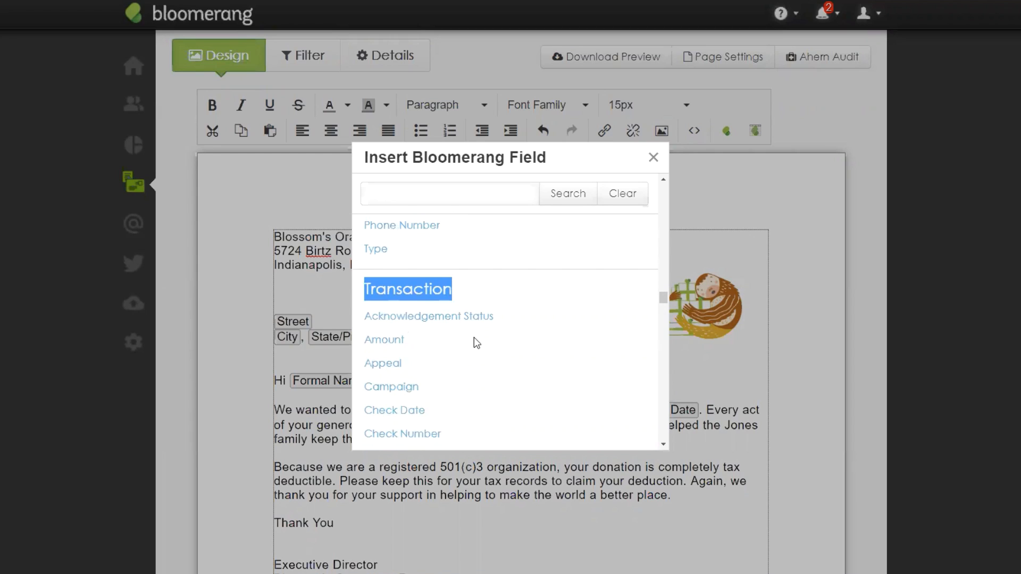
pyautogui.moveTo(462, 292); pyautogui.dragTo(365, 297)
pyautogui.moveTo(663, 301); pyautogui.dragTo(667, 184)
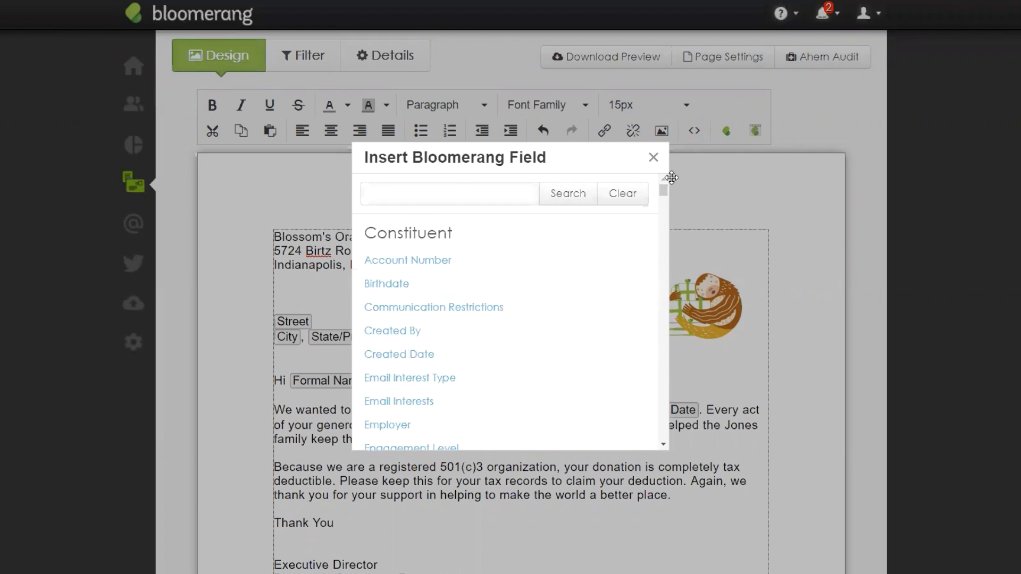
# Search the merge fields for "Envelope" and insert Envelope Name above the Street field in the recipient's address block
pyautogui.click(427, 191)
pyautogui.write('Envelope')
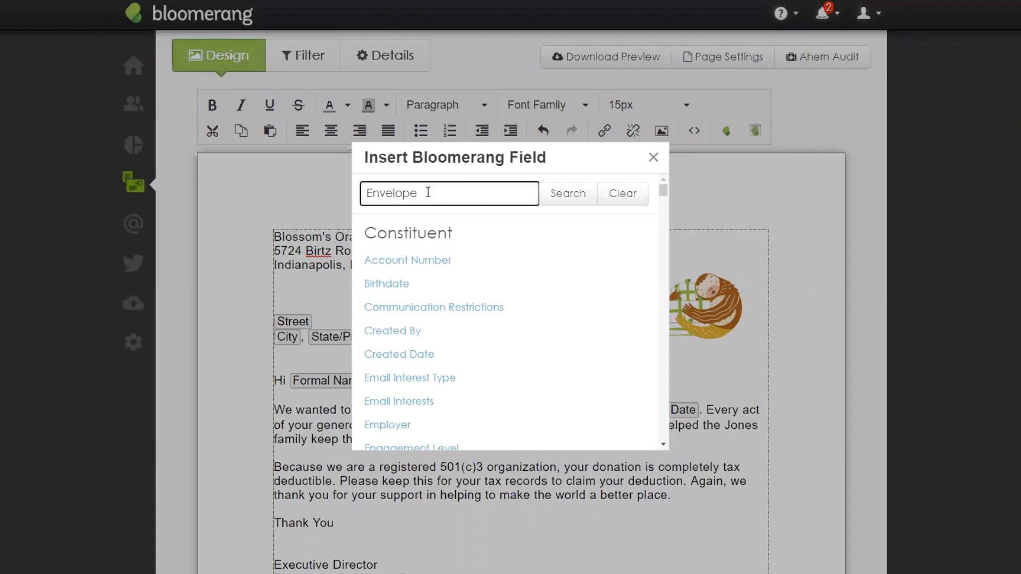
pyautogui.press('Return')
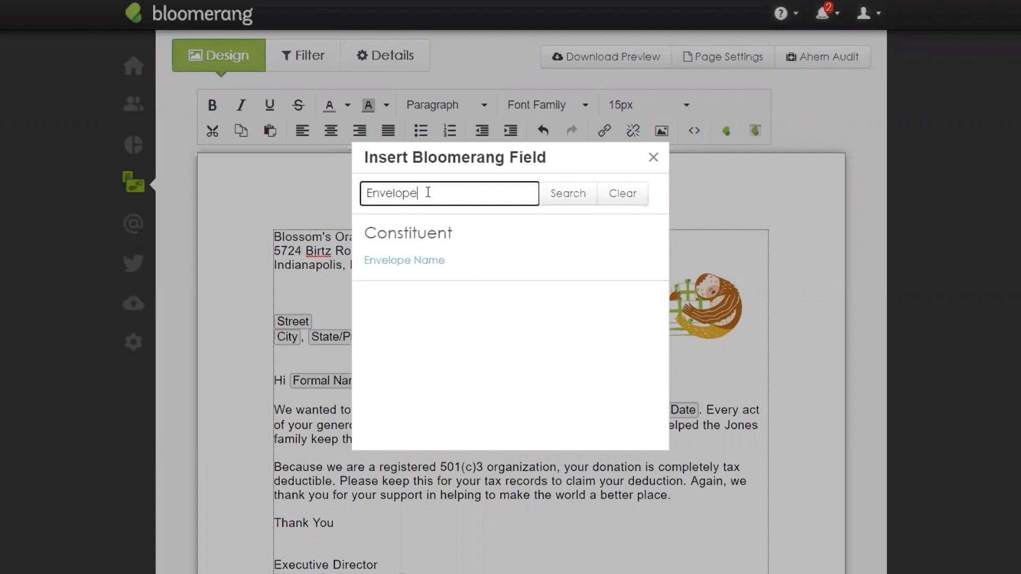
pyautogui.click(431, 260)
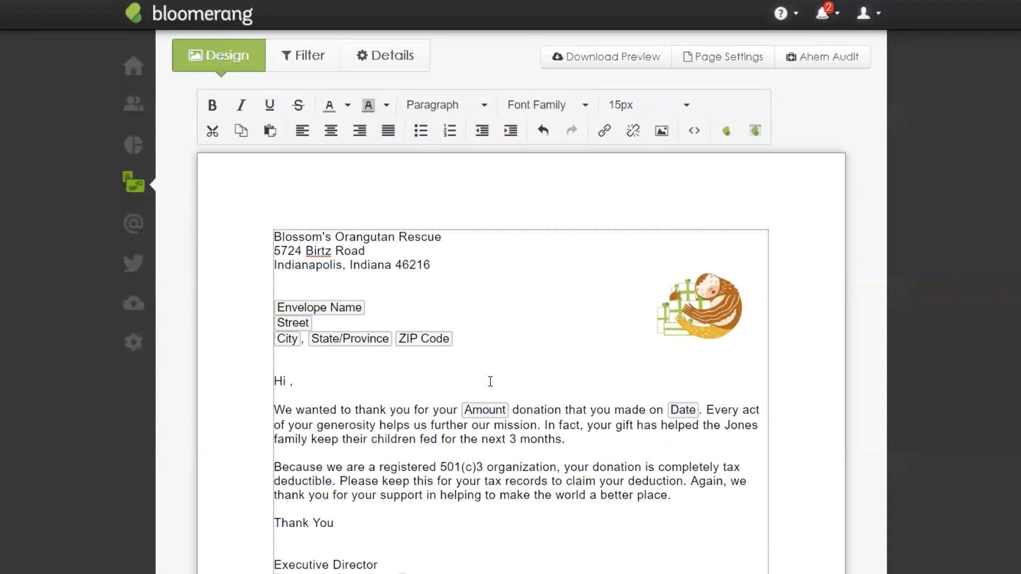
# Replace the Formal Name field in the letter's greeting with the Informal Name merge field
pyautogui.click(724, 130)
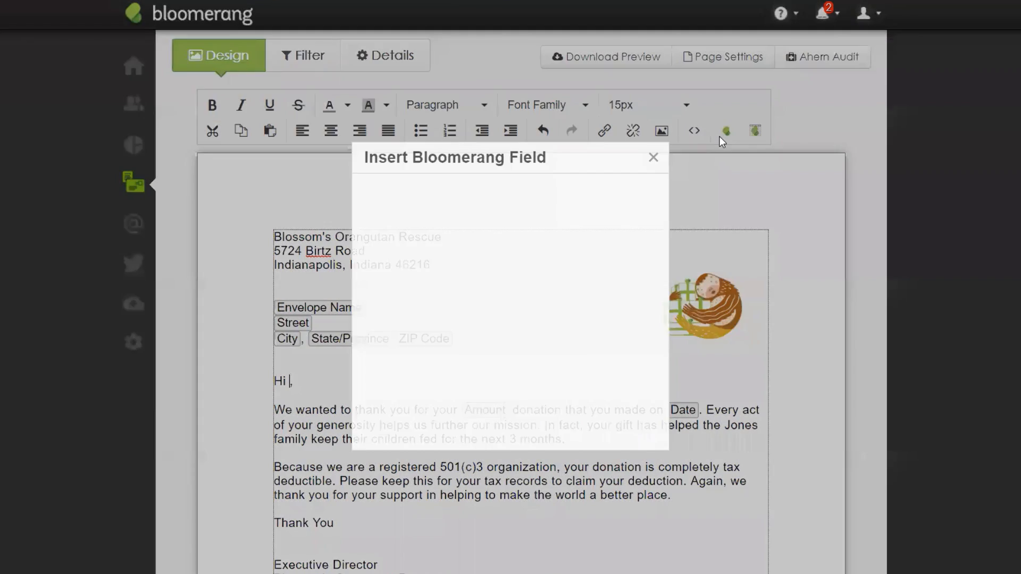
pyautogui.write('informal')
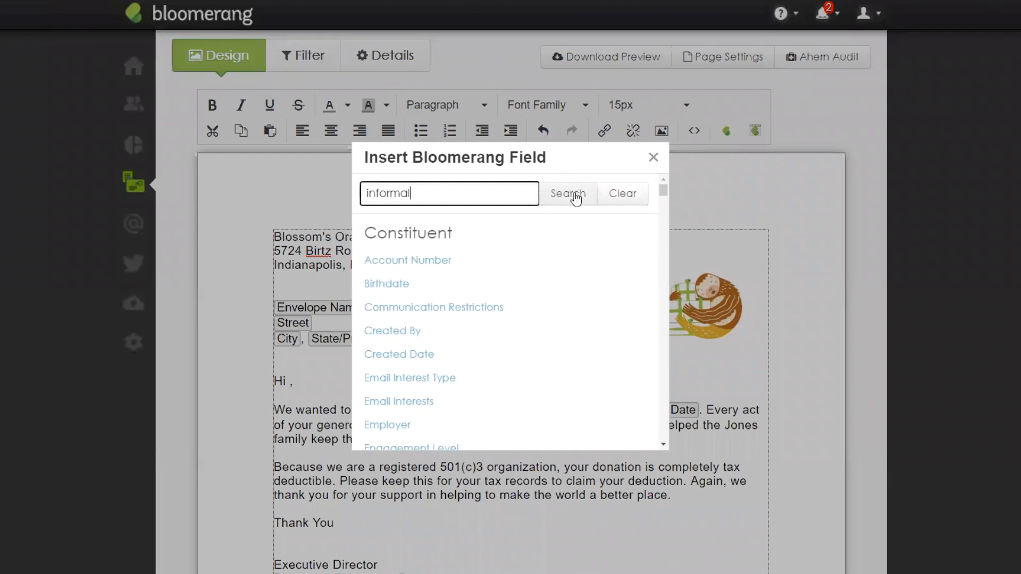
pyautogui.click(576, 196)
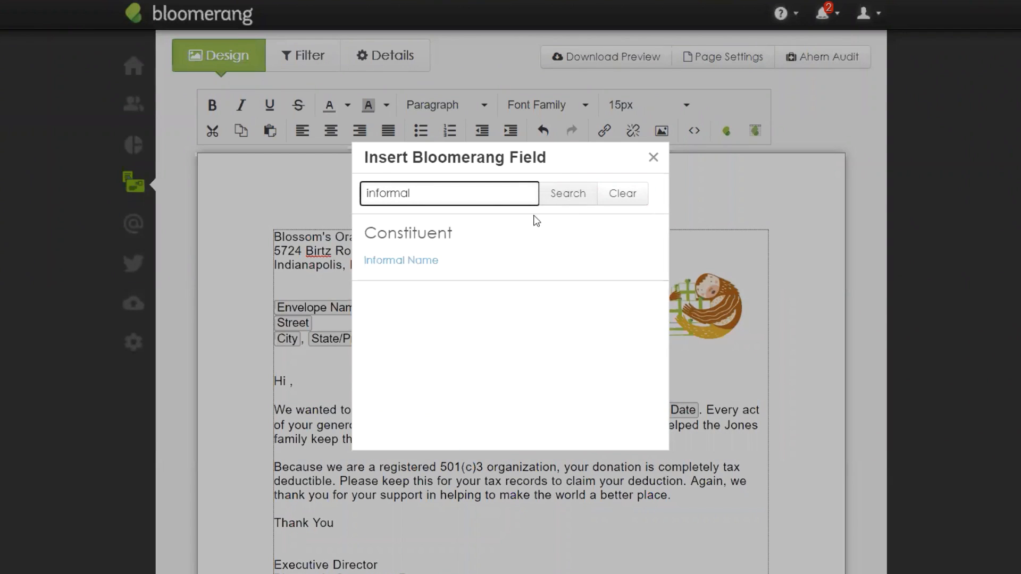
pyautogui.click(433, 260)
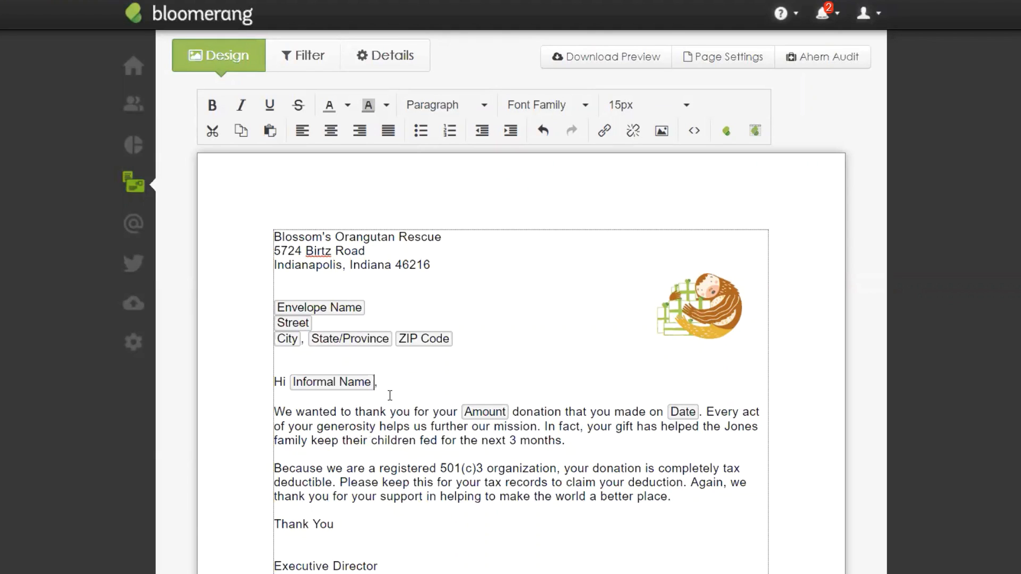
# Search the merge fields for "name" to review the constituent name options, and insert none of them
pyautogui.click(724, 135)
pyautogui.write('name')
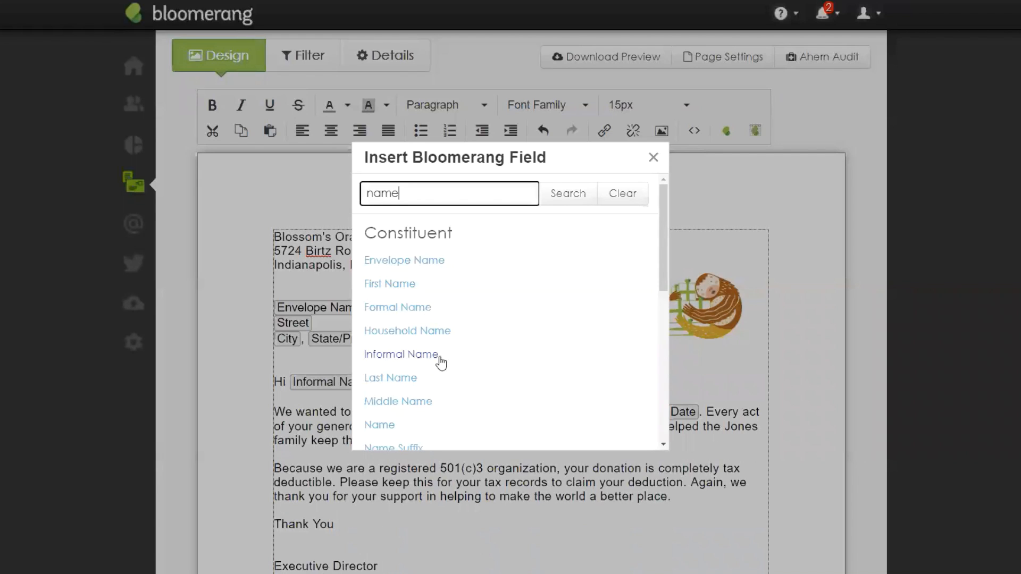
pyautogui.click(653, 158)
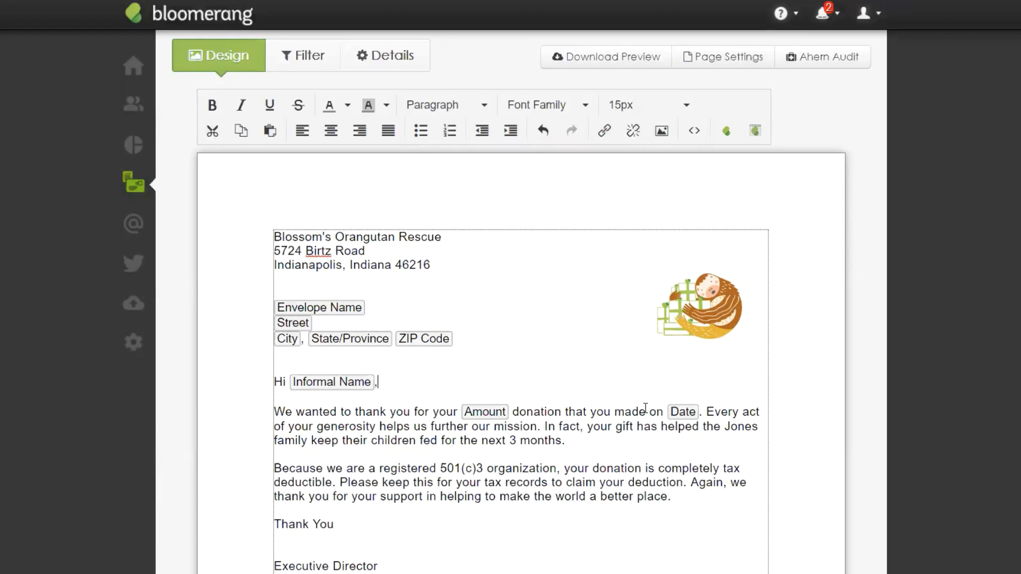
# Split the opening paragraph after the sentence ending in the Date field, leaving an empty line for gift details
pyautogui.click(700, 412)
pyautogui.click(707, 412)
pyautogui.press('Return')
pyautogui.press('Return')
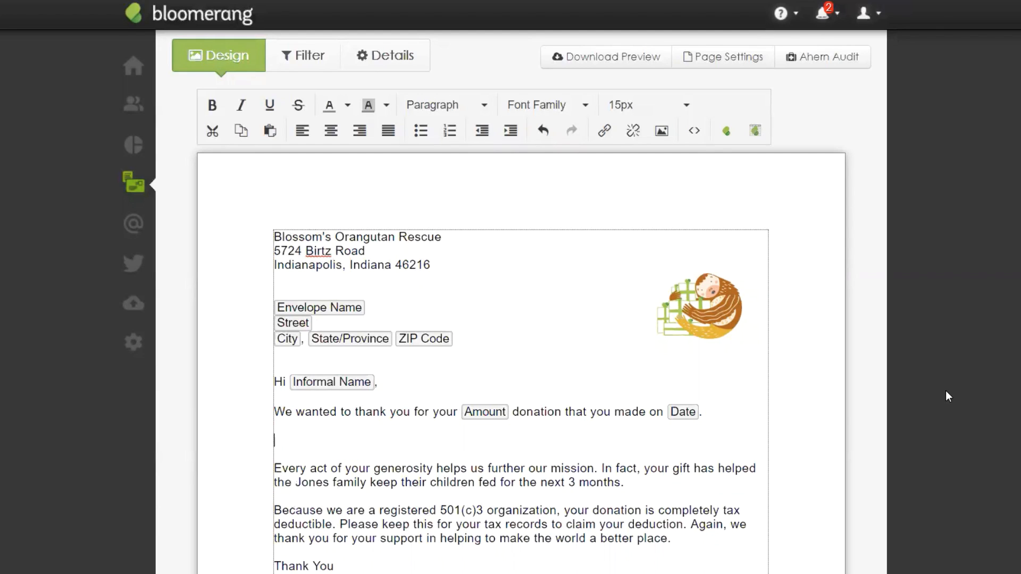
# Add the labels "Fund:", "Campaign:" and "Appeal:" on three separate lines below the opening sentence
pyautogui.write('Fund:')
pyautogui.press('Return')
pyautogui.write('Cam[a')
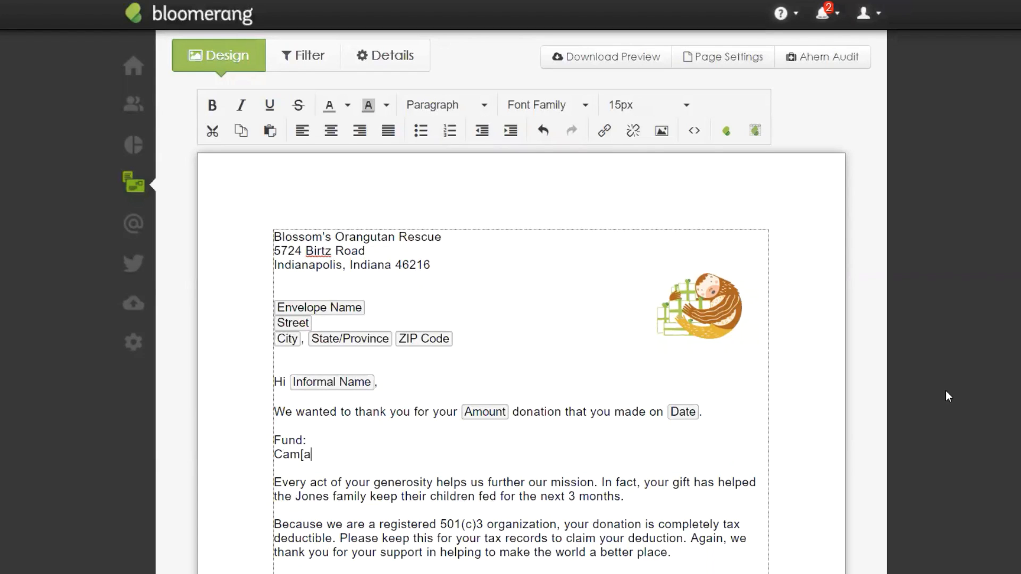
pyautogui.press('BackSpace')
pyautogui.write('[a')
pyautogui.press('BackSpace')
pyautogui.press('BackSpace')
pyautogui.write('paing')
pyautogui.press('BackSpace')
pyautogui.press('BackSpace')
pyautogui.write('gn:')
pyautogui.press('Return')
pyautogui.write('Ap')
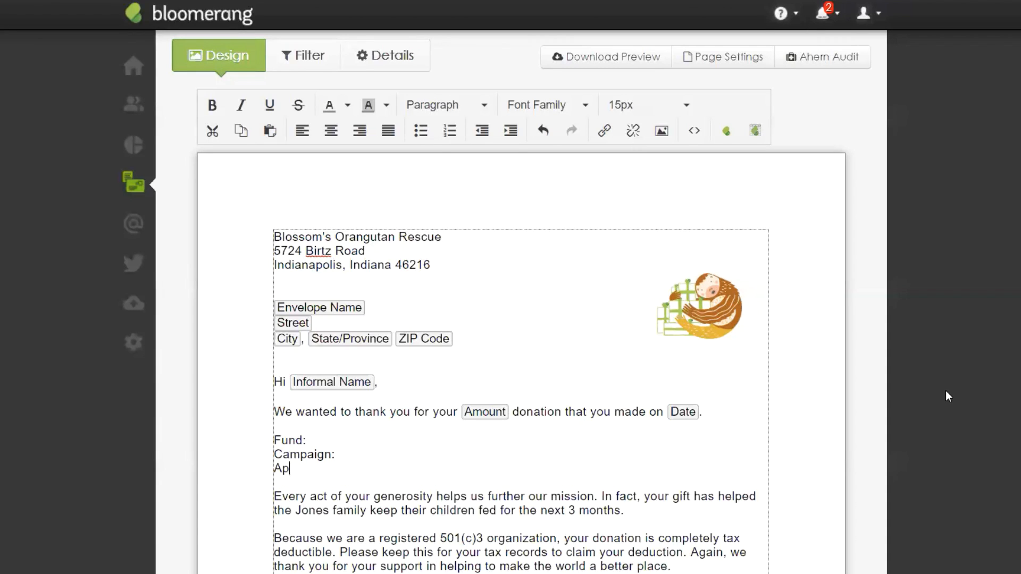
pyautogui.write('peal:')
# Insert the transaction's Fund merge field after the "Fund:" label
pyautogui.click(373, 435)
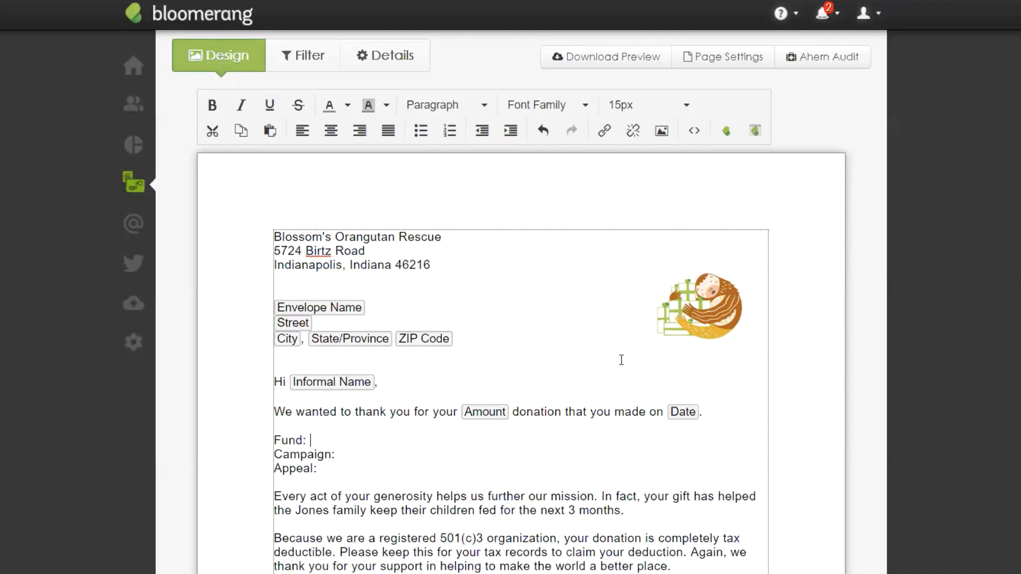
pyautogui.click(728, 132)
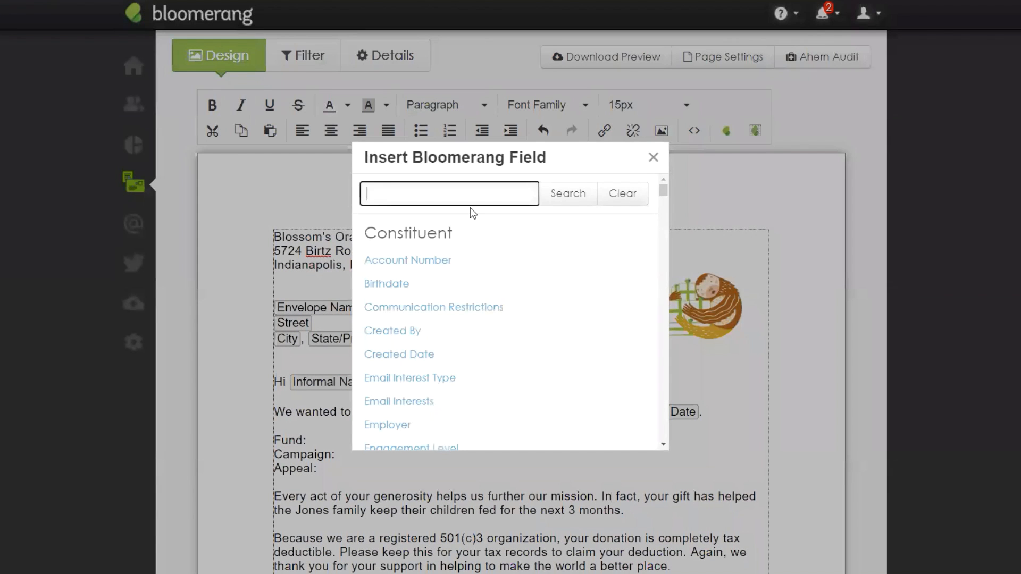
pyautogui.write('fund')
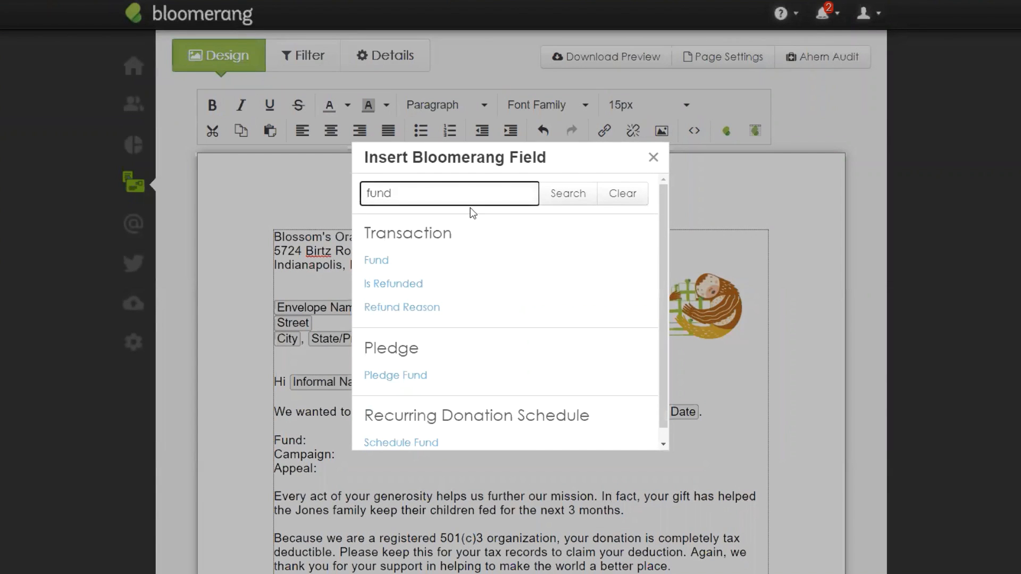
pyautogui.click(376, 260)
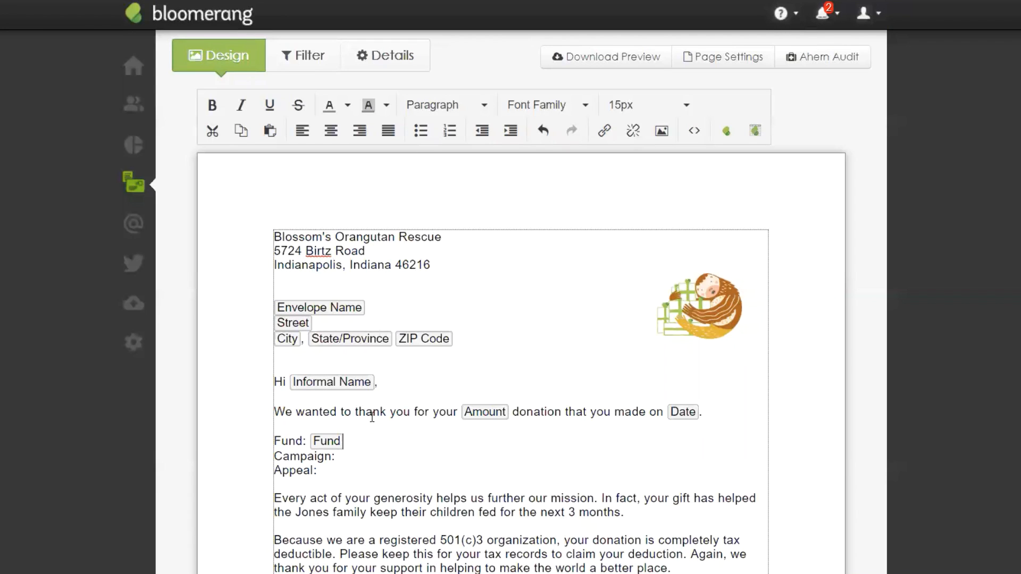
# Insert the transaction's Campaign merge field after the "Campaign:" label
pyautogui.click(372, 450)
pyautogui.click(717, 128)
pyautogui.write('campaign')
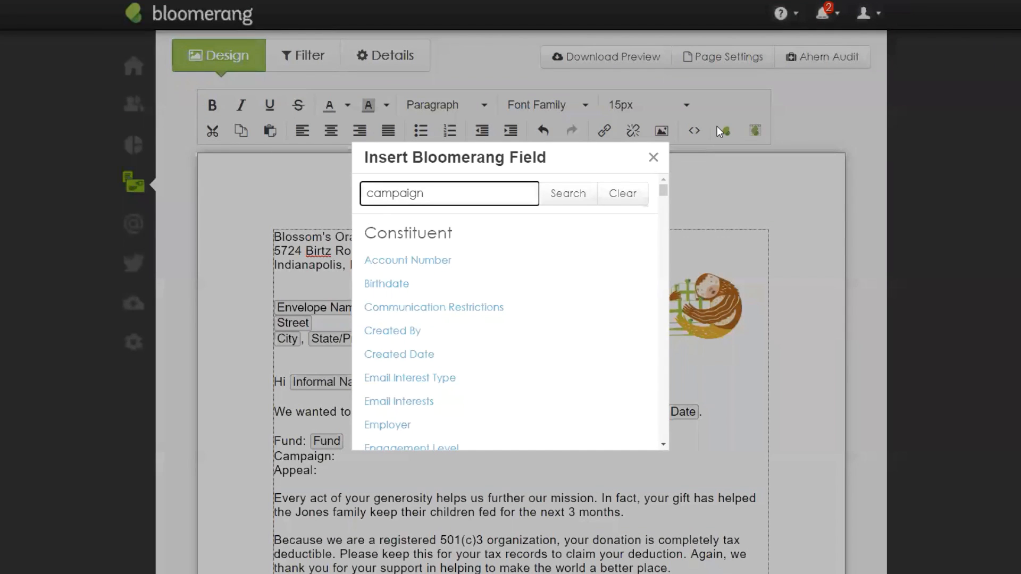
pyautogui.press('Return')
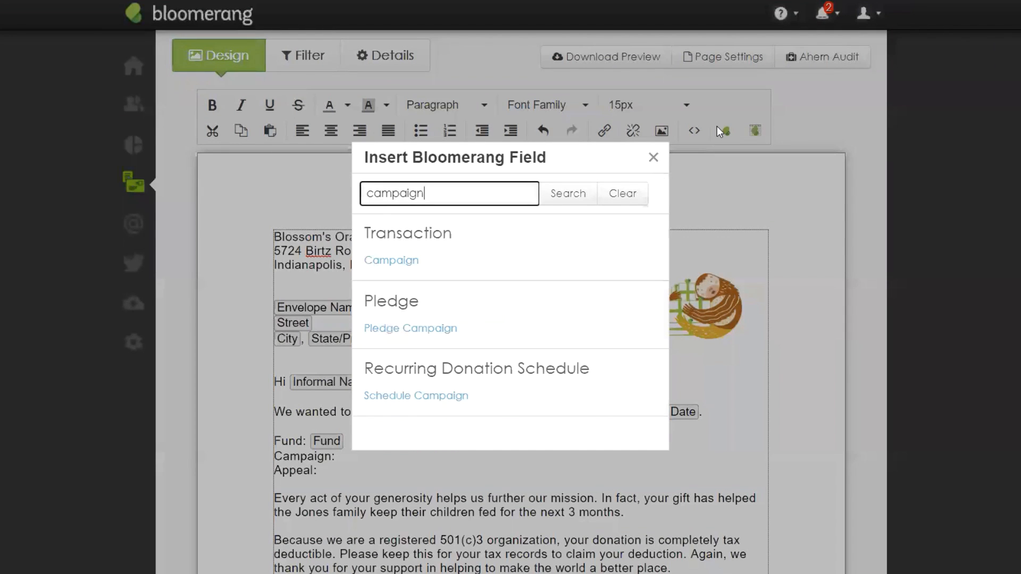
pyautogui.click(412, 264)
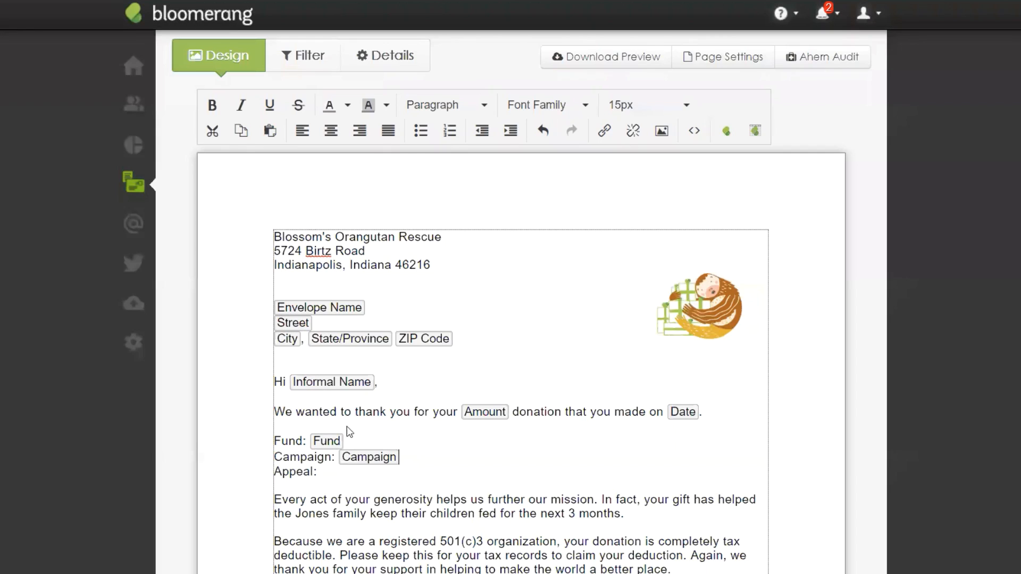
# Insert the transaction's Appeal merge field after the "Appeal:" label
pyautogui.click(338, 465)
pyautogui.click(727, 131)
pyautogui.write('appeal')
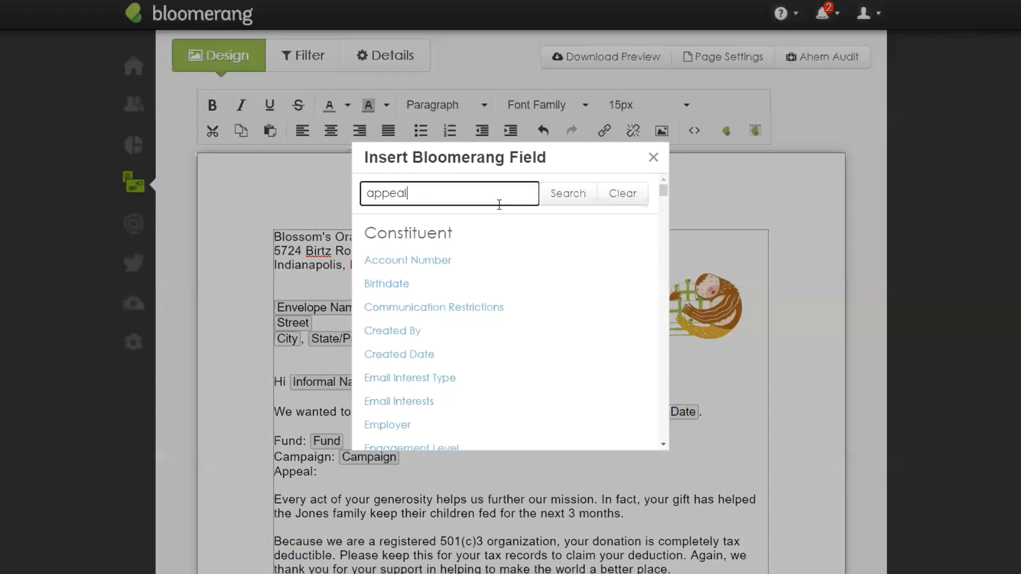
pyautogui.press('Return')
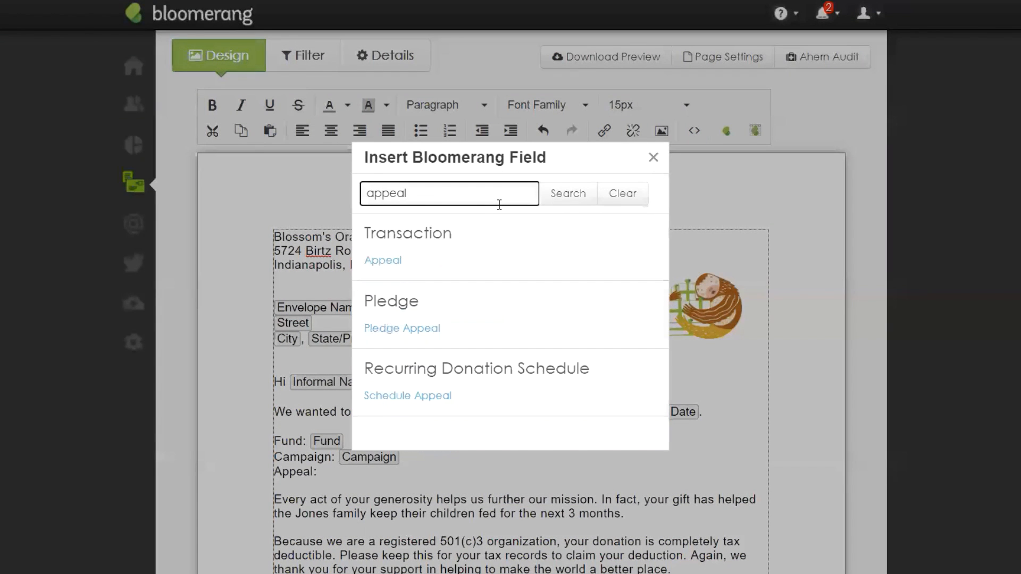
pyautogui.click(383, 260)
pyautogui.click(349, 490)
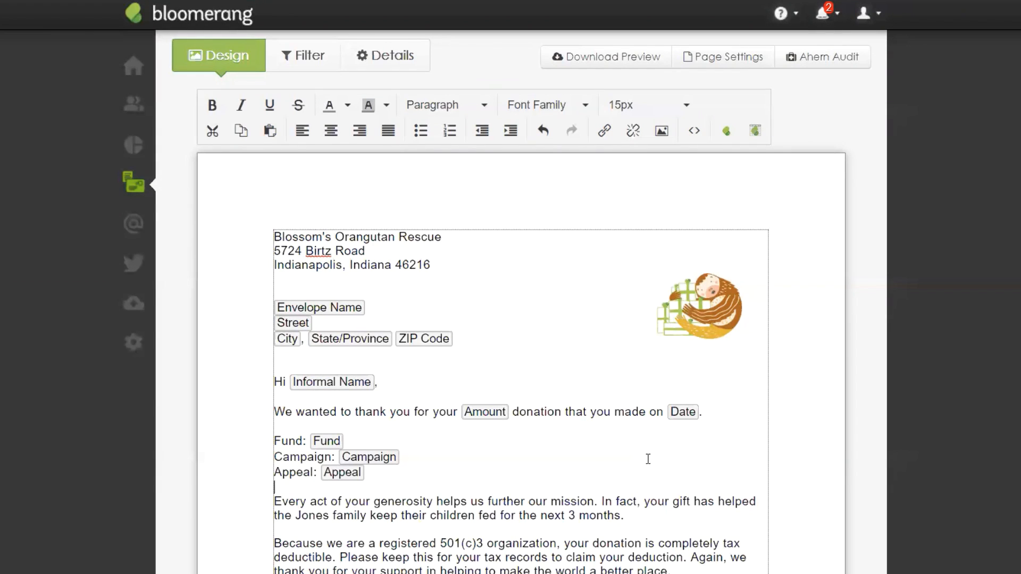
# Review the rest of the letter, highlighting the paragraph beginning "Every act of your generosity", and leave the text as it is
pyautogui.scroll(-3, 464, 453)
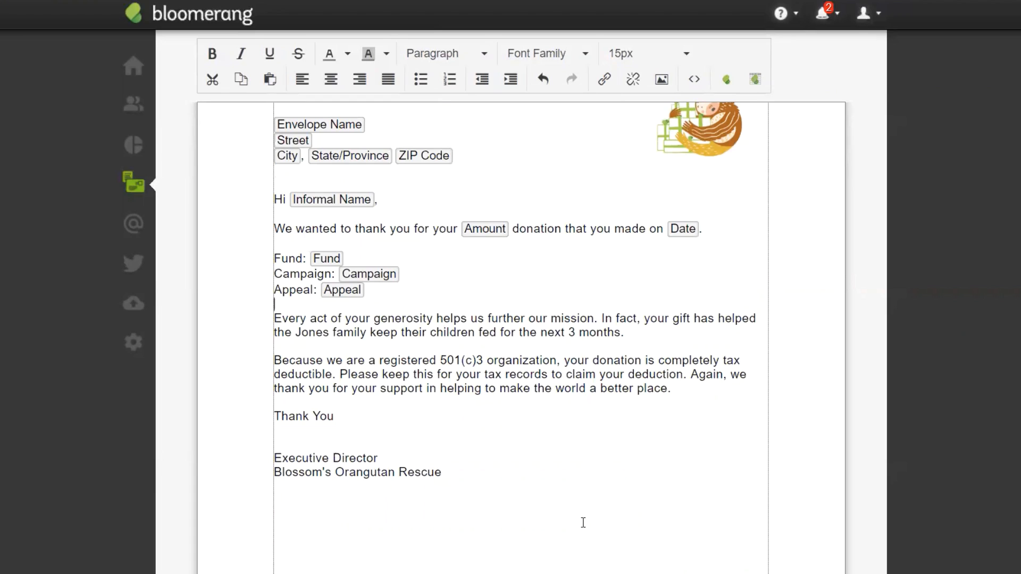
pyautogui.click(274, 317)
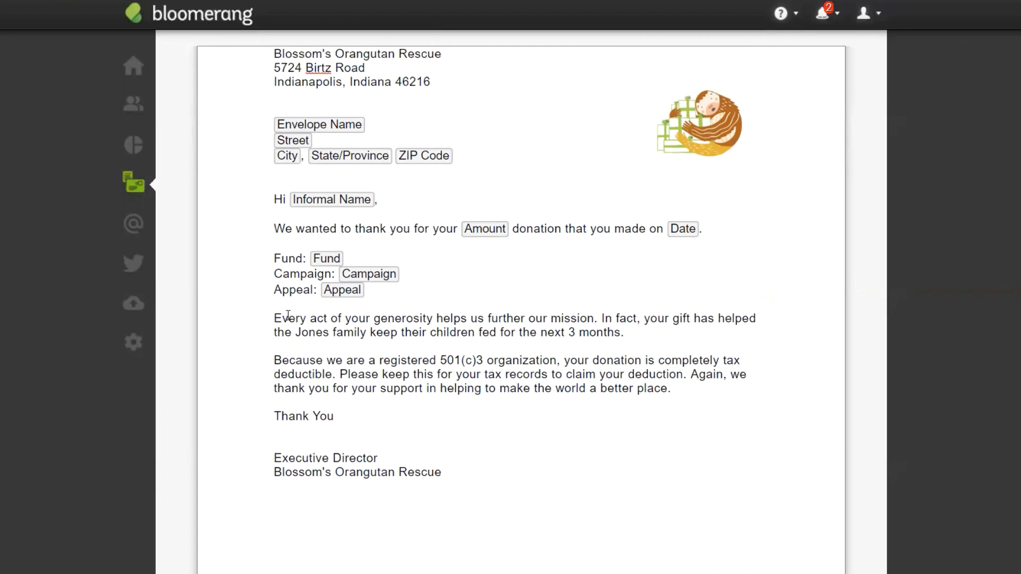
pyautogui.click(281, 319)
pyautogui.moveTo(274, 321); pyautogui.dragTo(633, 337)
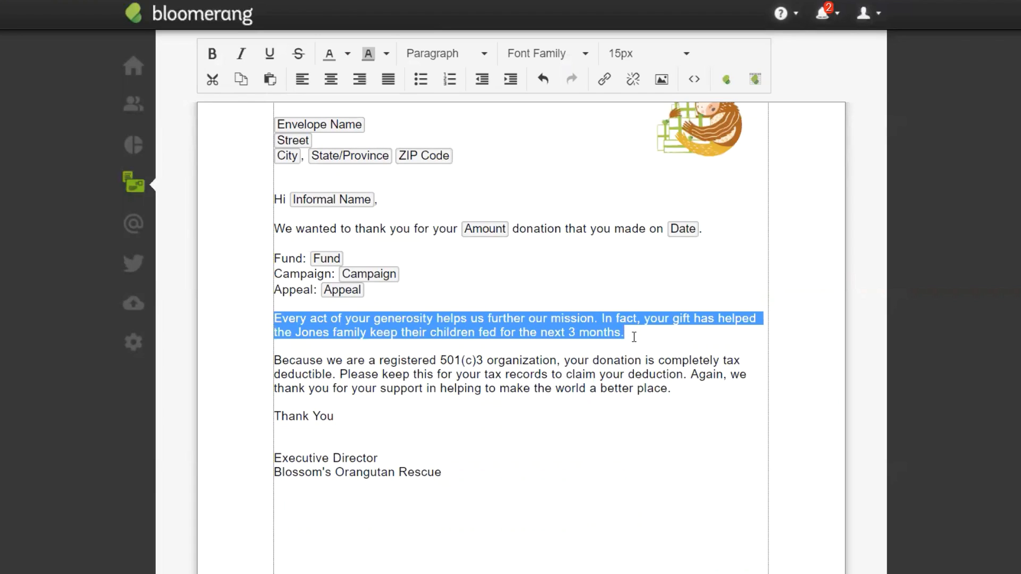
pyautogui.click(373, 441)
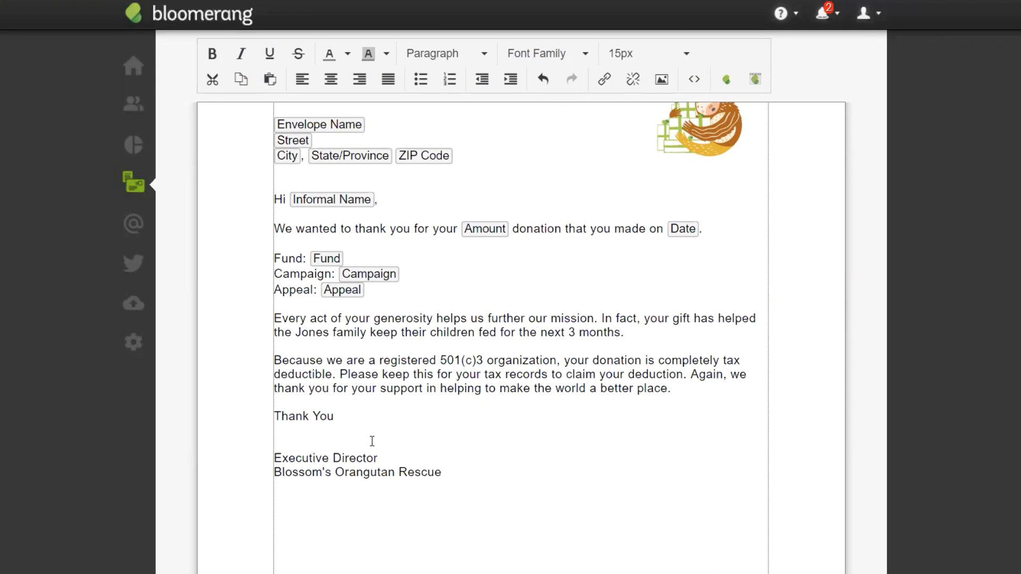
pyautogui.scroll(5, 538, 410)
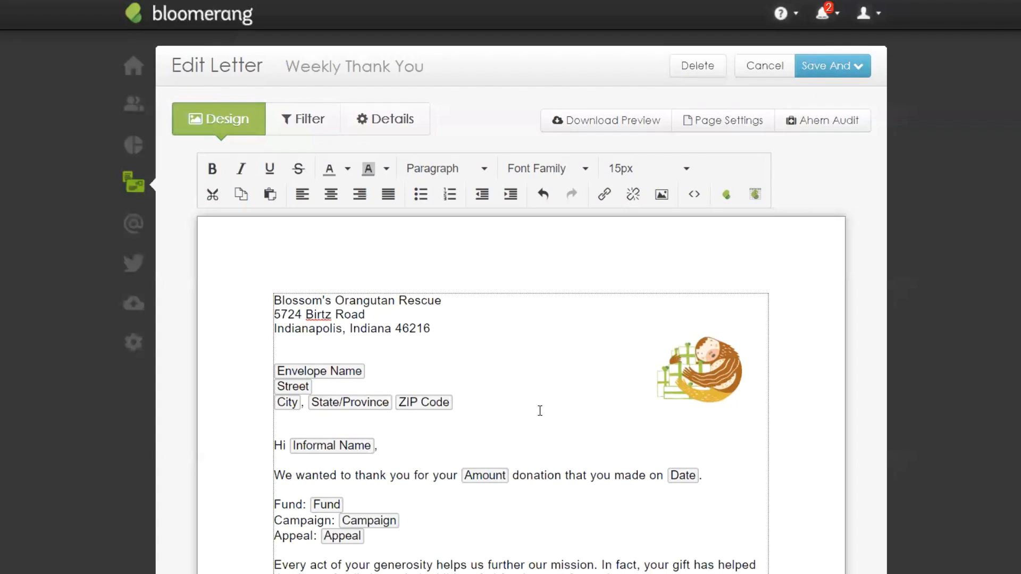
# Run the Ahern Audit on the letter and examine the result of The "You" Test
pyautogui.click(276, 306)
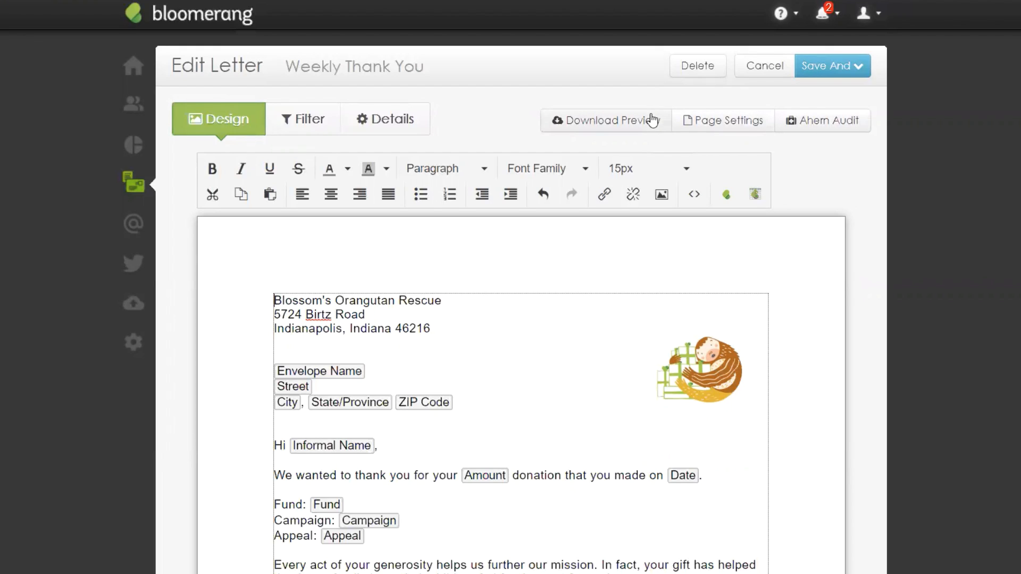
pyautogui.click(825, 124)
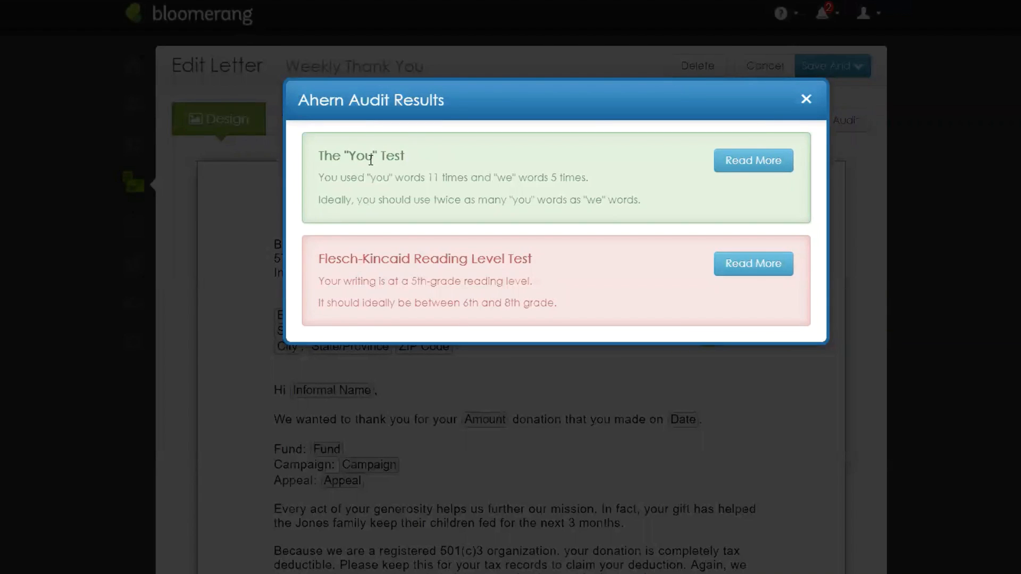
pyautogui.moveTo(406, 156); pyautogui.dragTo(321, 162)
pyautogui.tripleClick(318, 159)
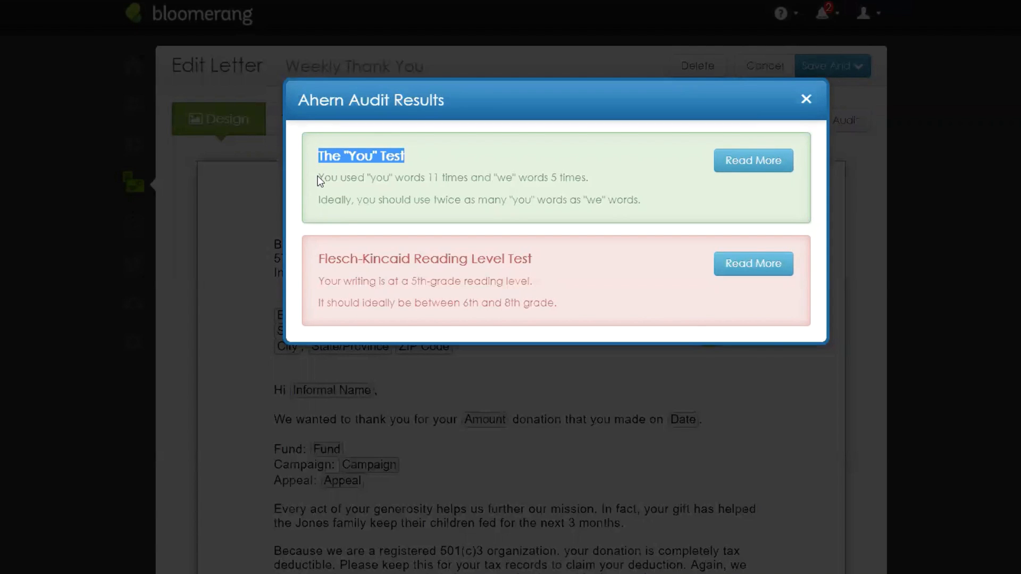
pyautogui.doubleClick(379, 178)
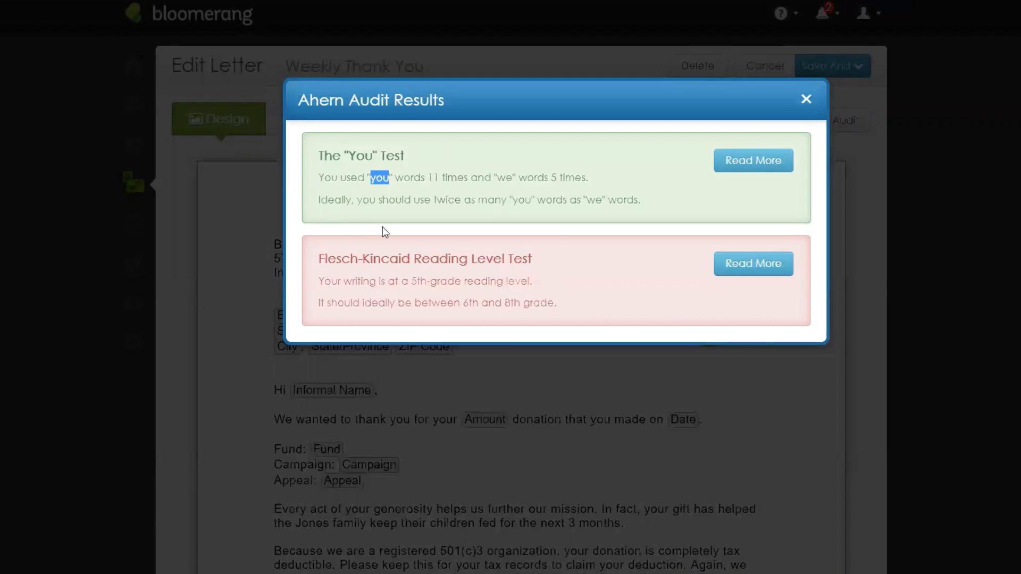
pyautogui.doubleClick(505, 177)
# Examine the Flesch-Kincaid Reading Level Test result and its recommended grade range, and close the audit results
pyautogui.moveTo(532, 259); pyautogui.dragTo(317, 258)
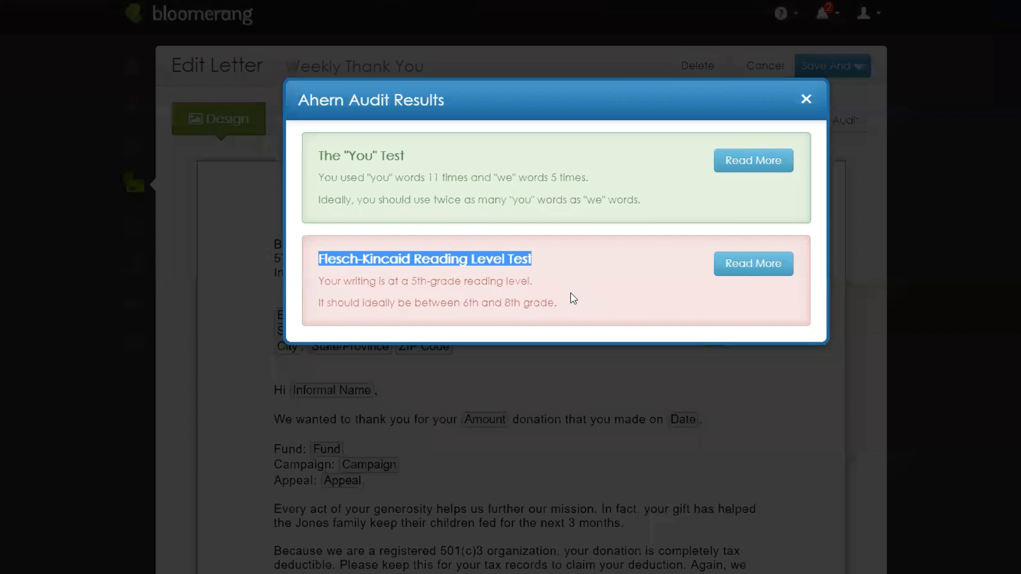
pyautogui.click(361, 286)
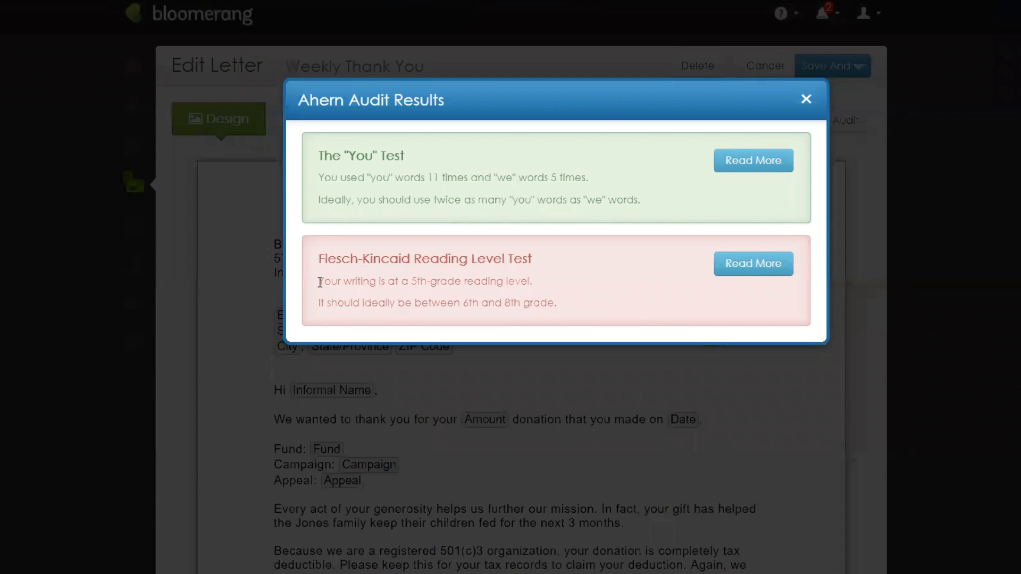
pyautogui.moveTo(319, 281); pyautogui.dragTo(539, 287)
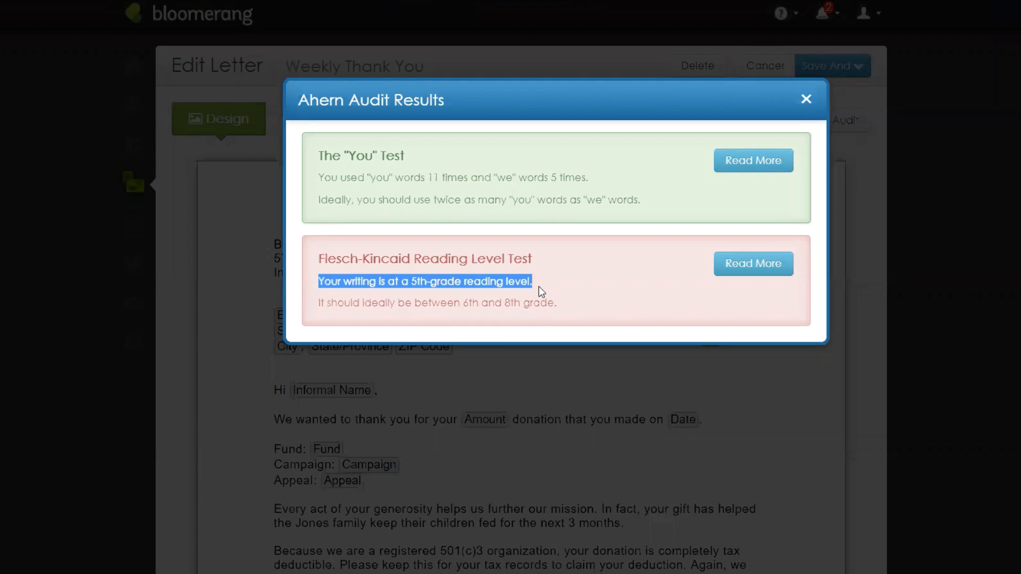
pyautogui.moveTo(458, 305); pyautogui.dragTo(559, 304)
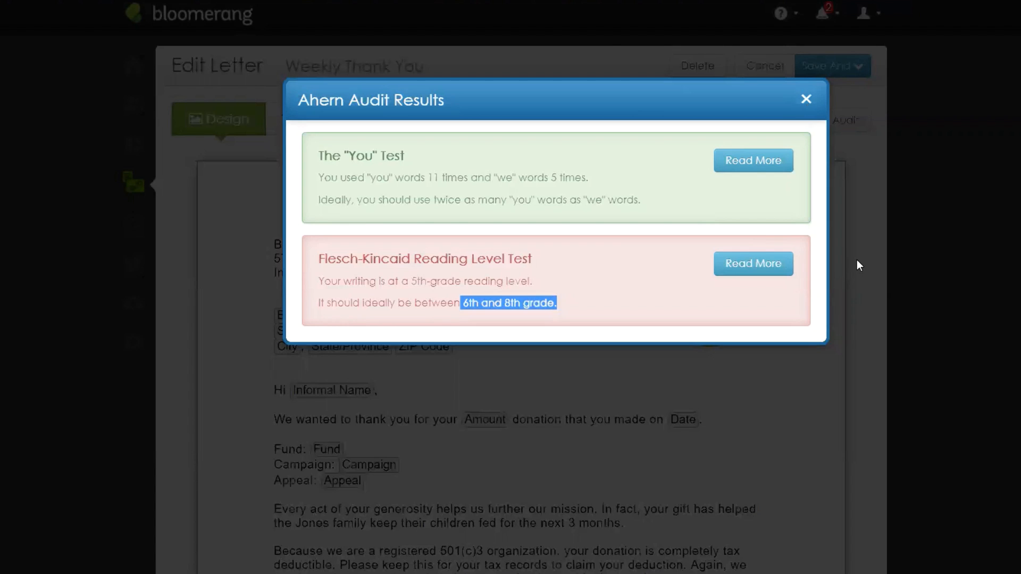
pyautogui.click(807, 100)
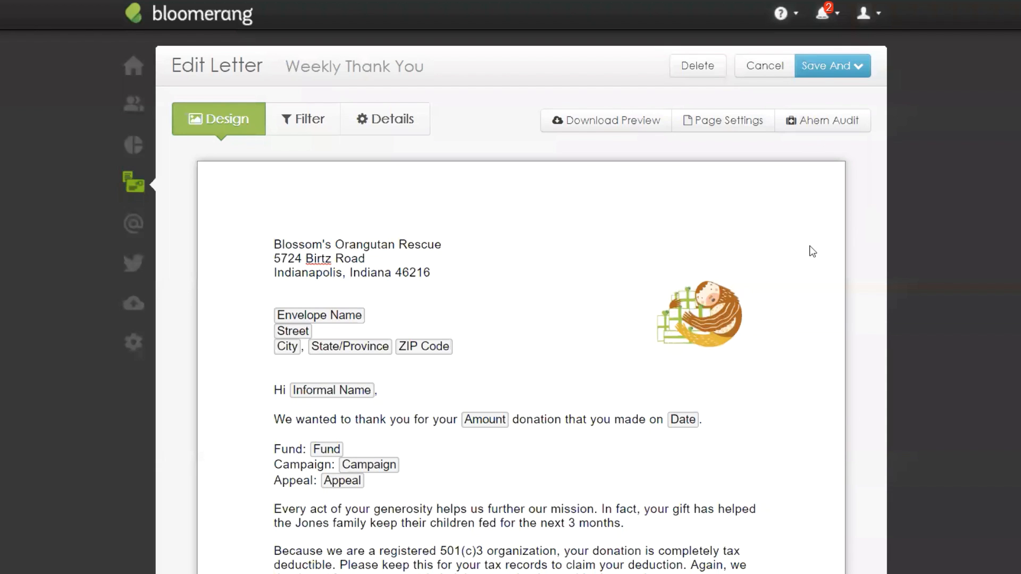
# Try the Half Letter and Legal page sizes in the page settings and return the size to Letter (8.5" x 11")
pyautogui.click(709, 121)
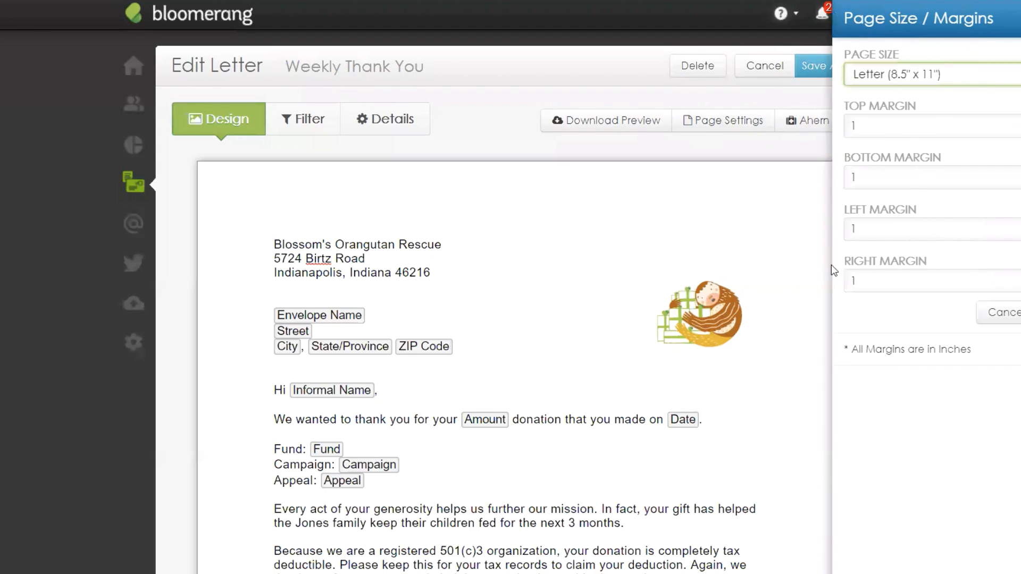
pyautogui.click(938, 84)
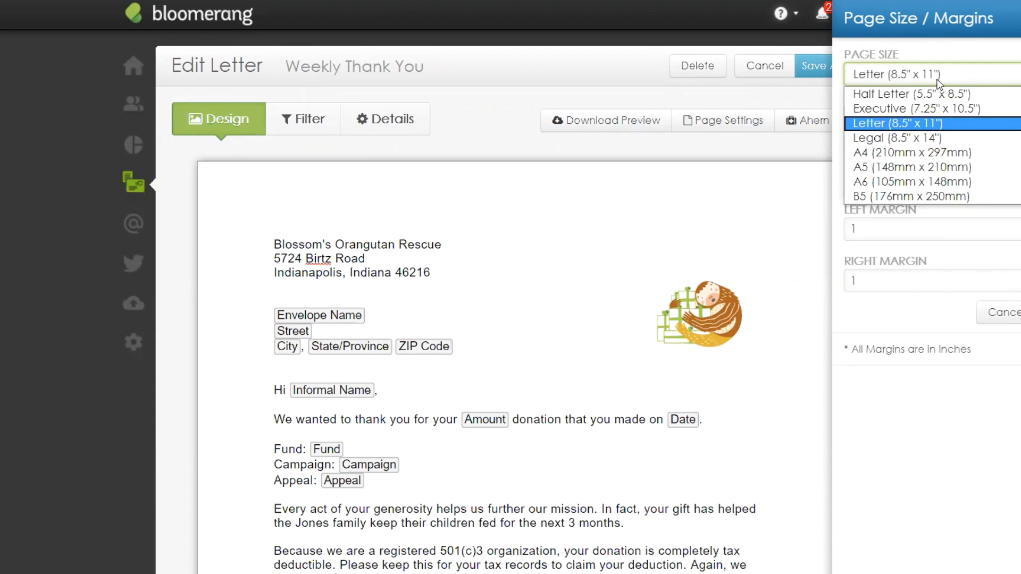
pyautogui.click(948, 97)
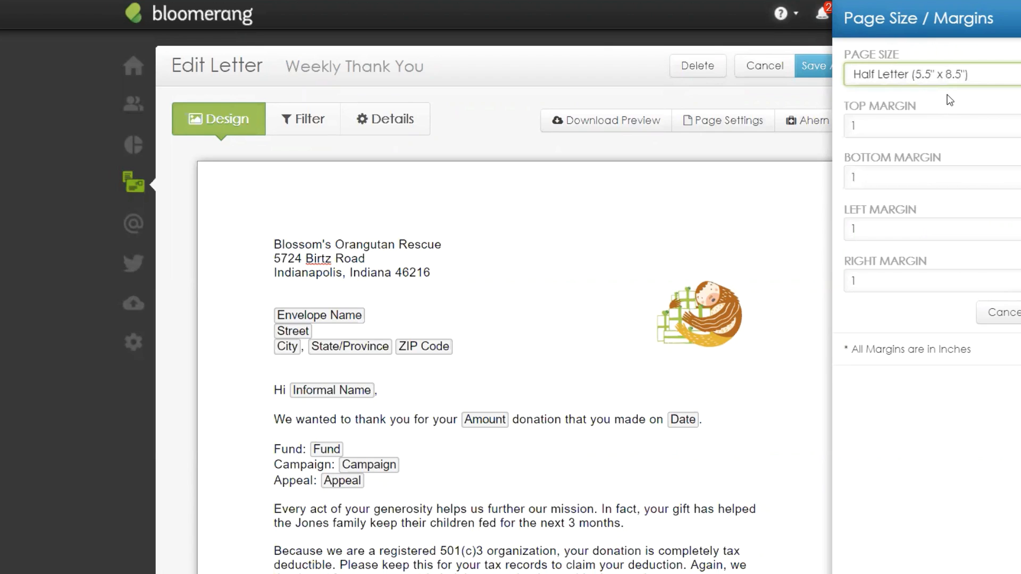
pyautogui.click(950, 79)
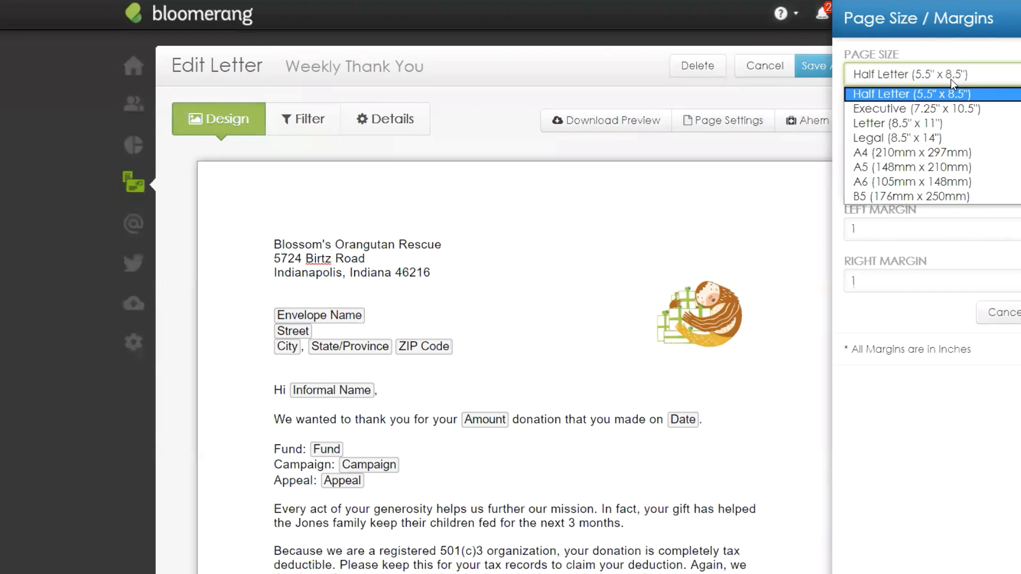
pyautogui.click(957, 140)
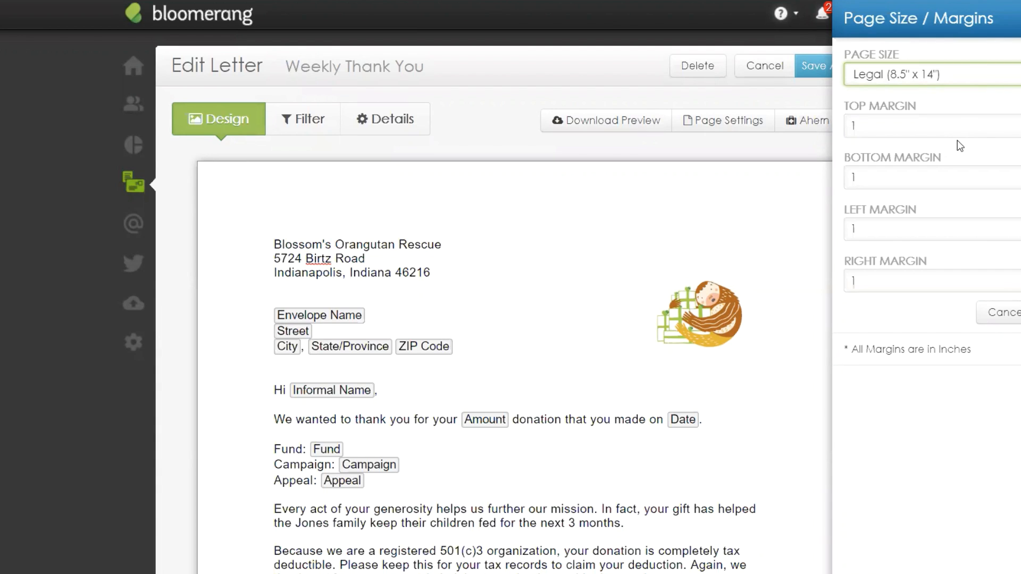
pyautogui.click(939, 75)
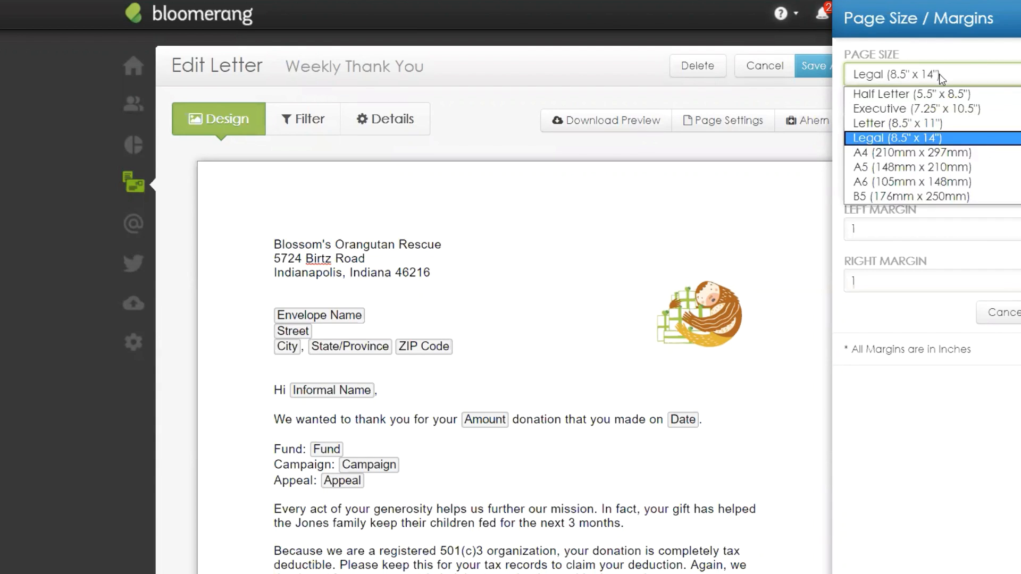
pyautogui.click(930, 123)
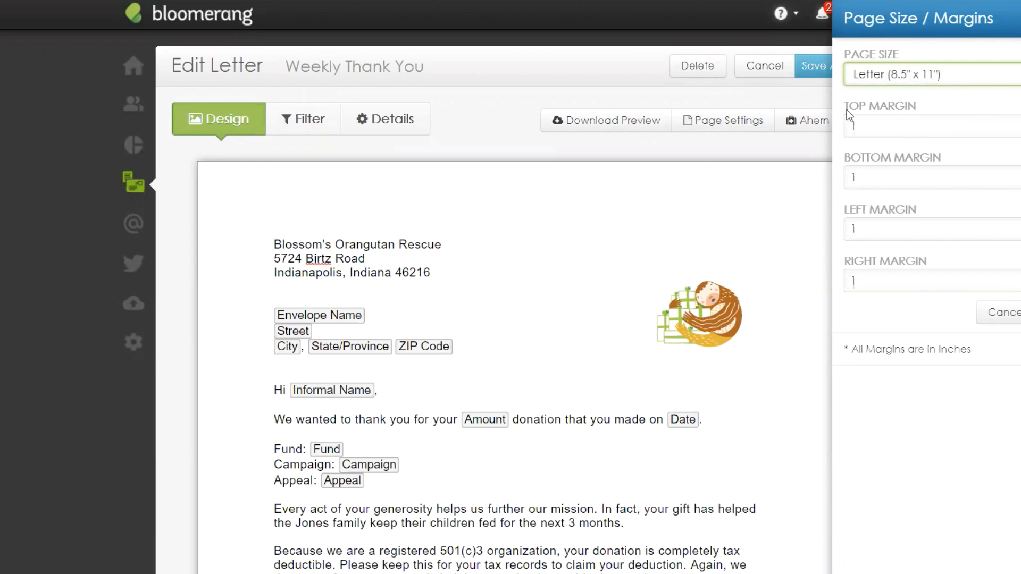
# Try a top margin of 1.5 inches, restore it to 1, and discard the page settings
pyautogui.moveTo(847, 110); pyautogui.dragTo(925, 117)
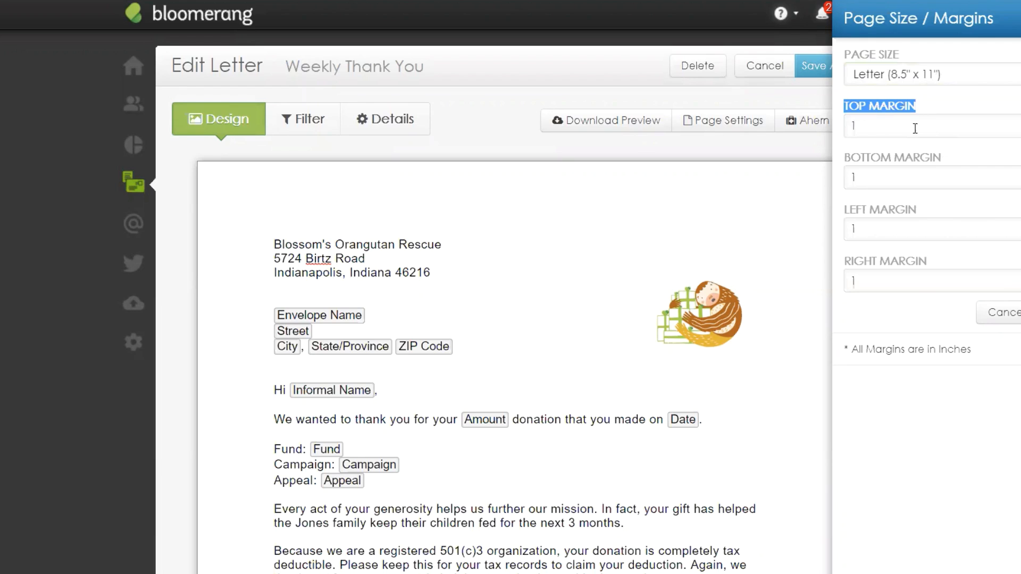
pyautogui.click(913, 130)
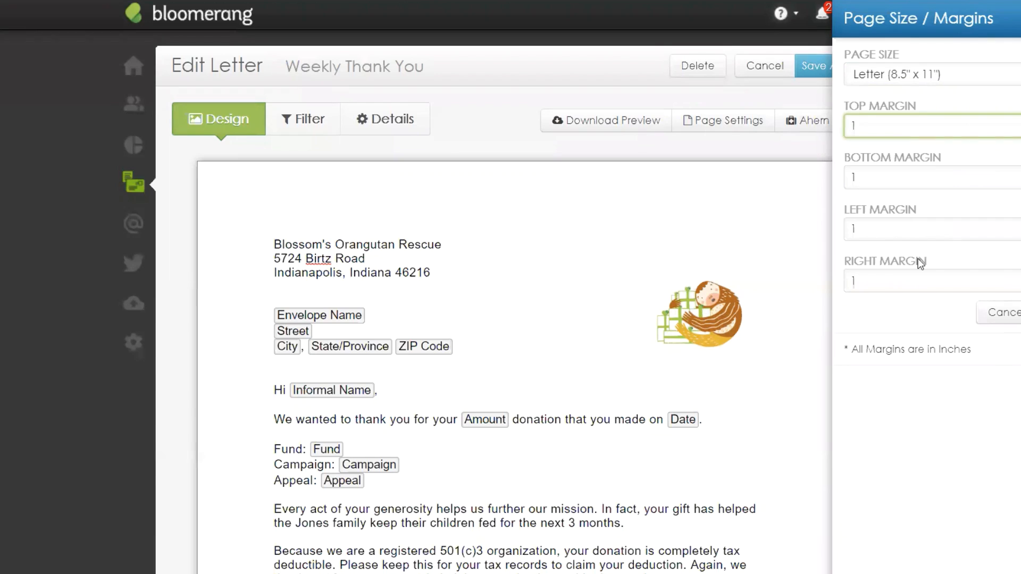
pyautogui.moveTo(861, 126); pyautogui.dragTo(839, 129)
pyautogui.write('1.5')
pyautogui.press('BackSpace')
pyautogui.press('BackSpace')
pyautogui.press('BackSpace')
pyautogui.write('1')
pyautogui.click(999, 312)
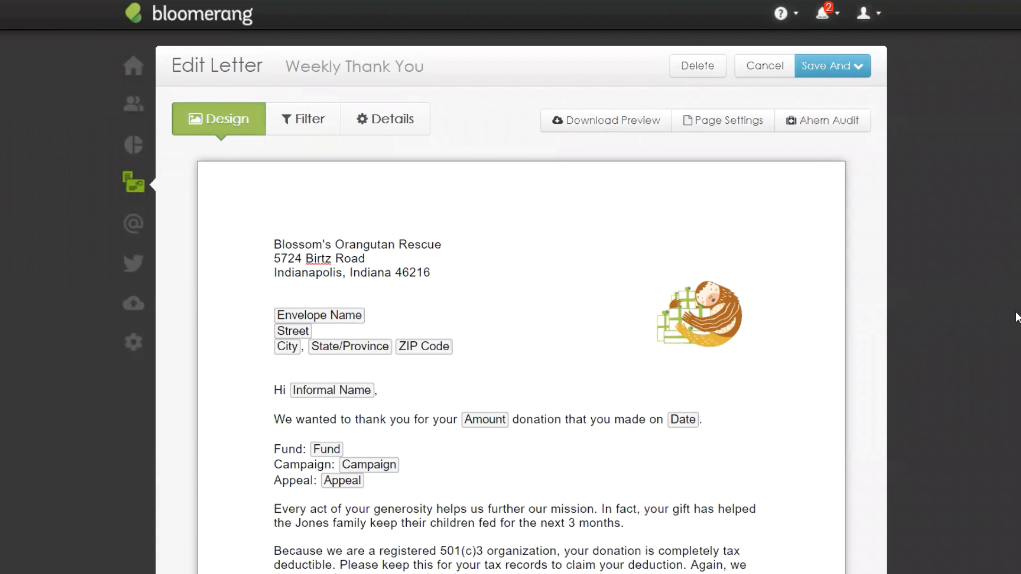
# Download a preview of the letter, examine its layout and merge field placeholders, and return to the letter editor
pyautogui.click(605, 132)
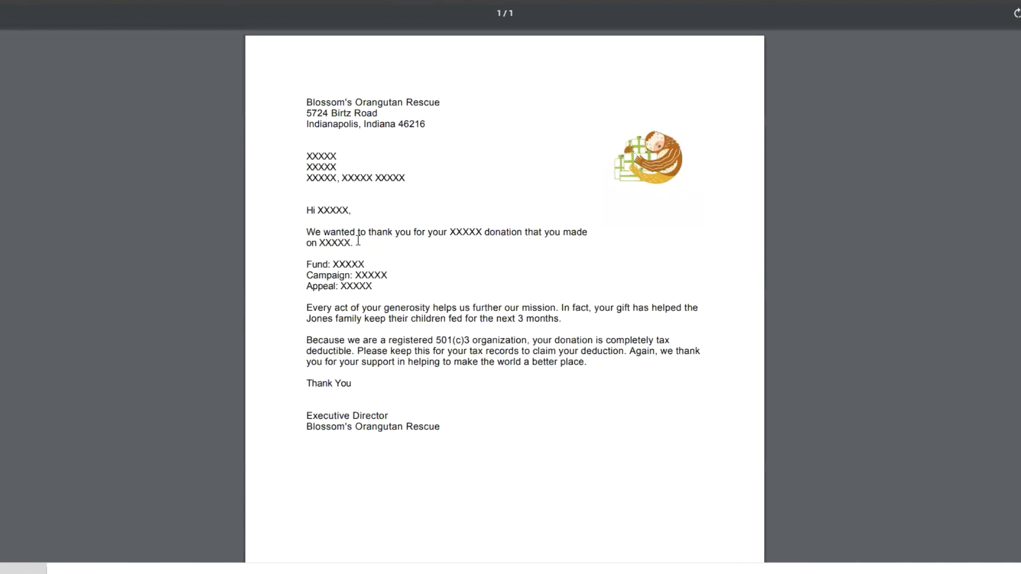
pyautogui.moveTo(303, 156); pyautogui.dragTo(405, 178)
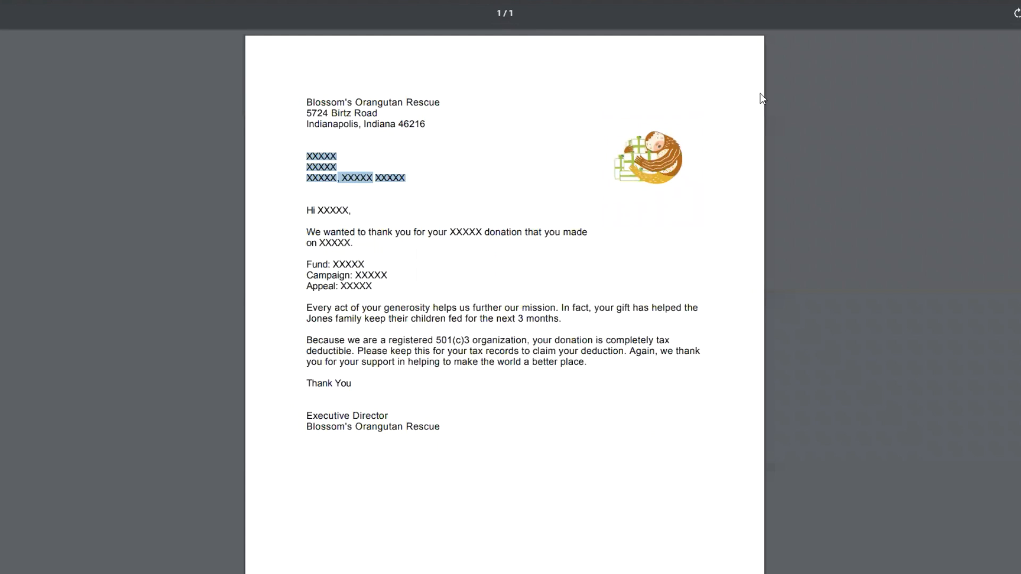
pyautogui.scroll(-3, 531, 457)
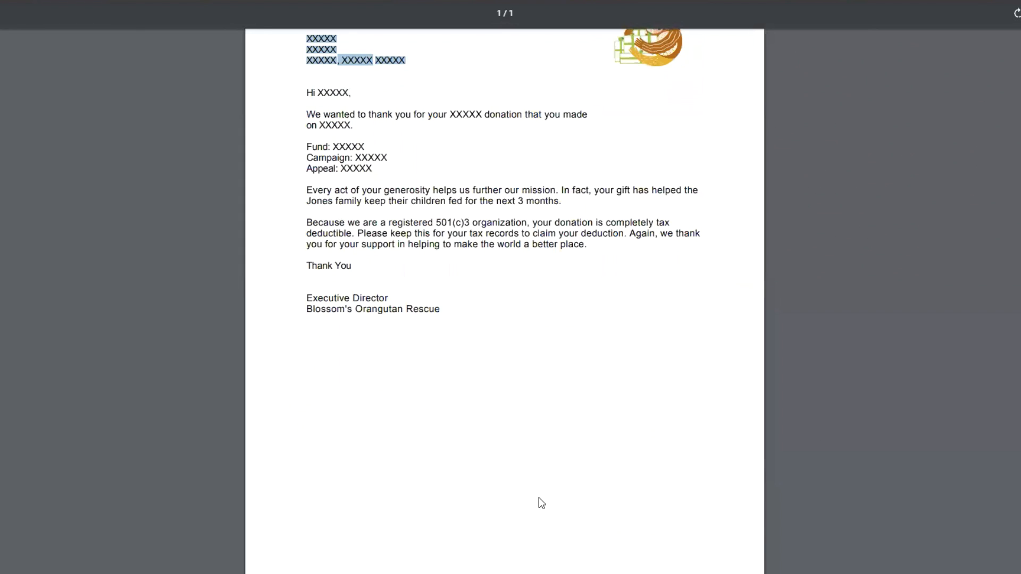
pyautogui.scroll(3, 539, 499)
pyautogui.scroll(-3, 537, 500)
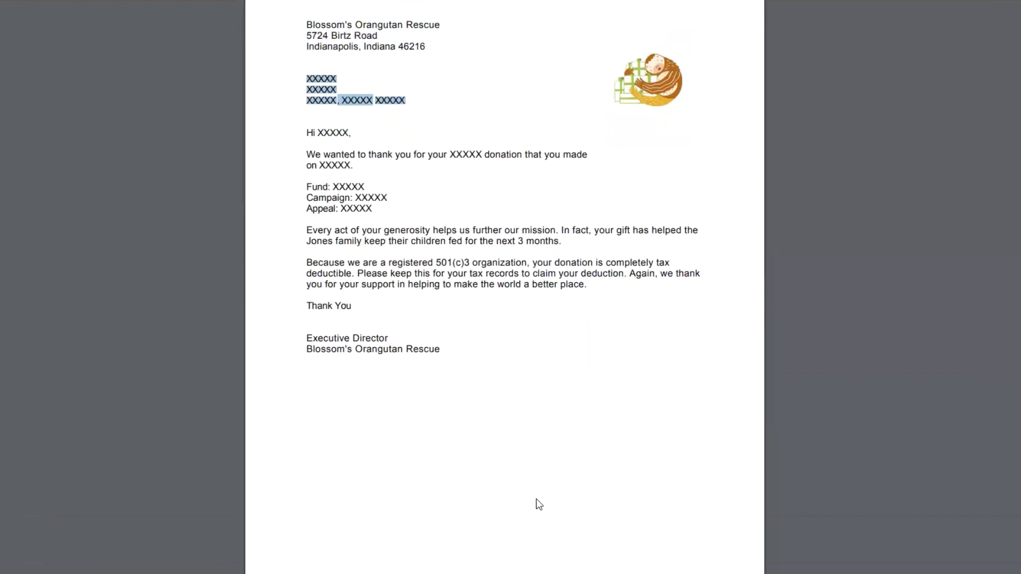
pyautogui.scroll(3, 465, 527)
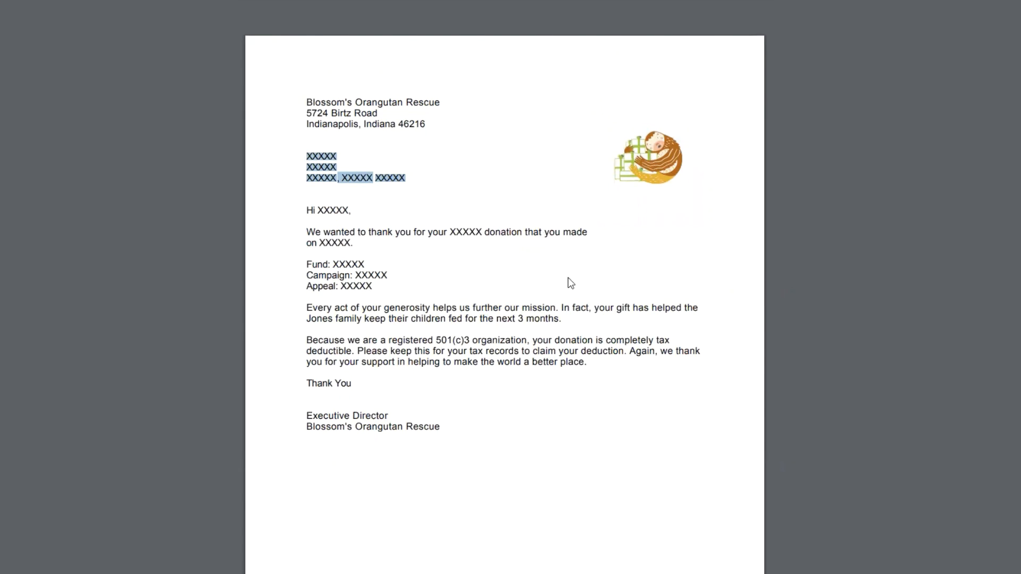
pyautogui.click(444, 159)
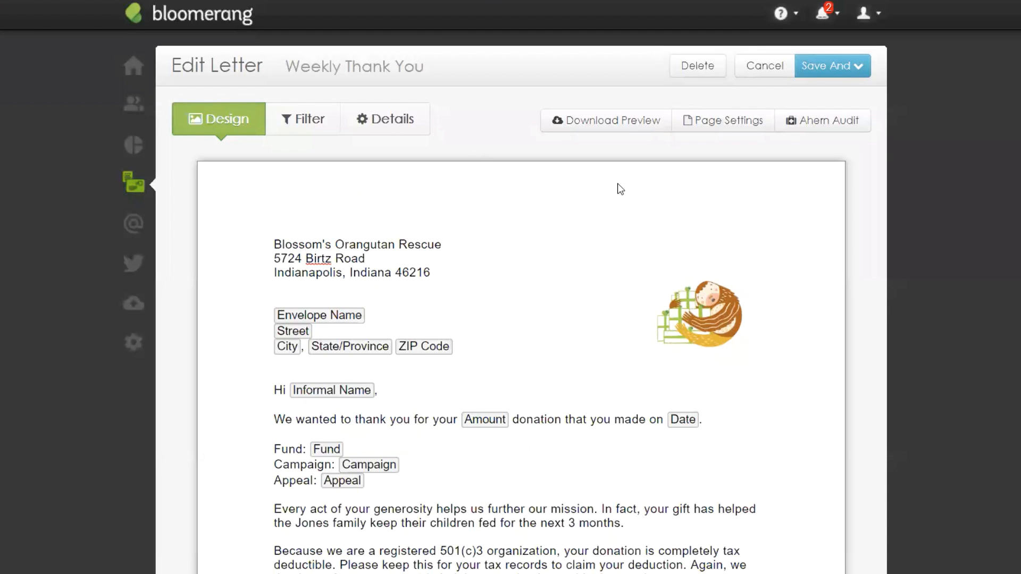
# Inspect the conditions inside the letter's excluded Specific Constituent filter and close it without changes
pyautogui.click(318, 129)
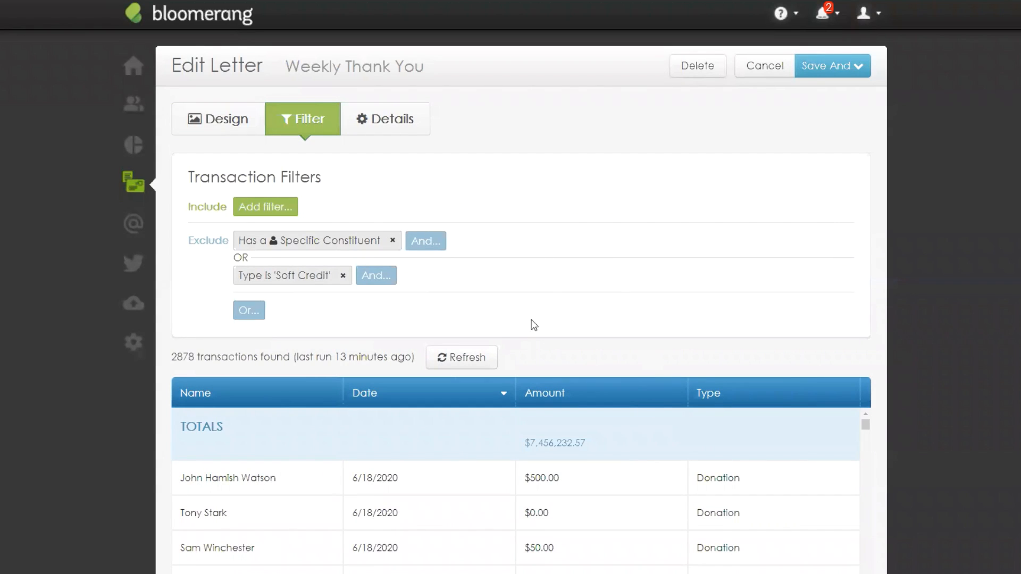
pyautogui.click(341, 242)
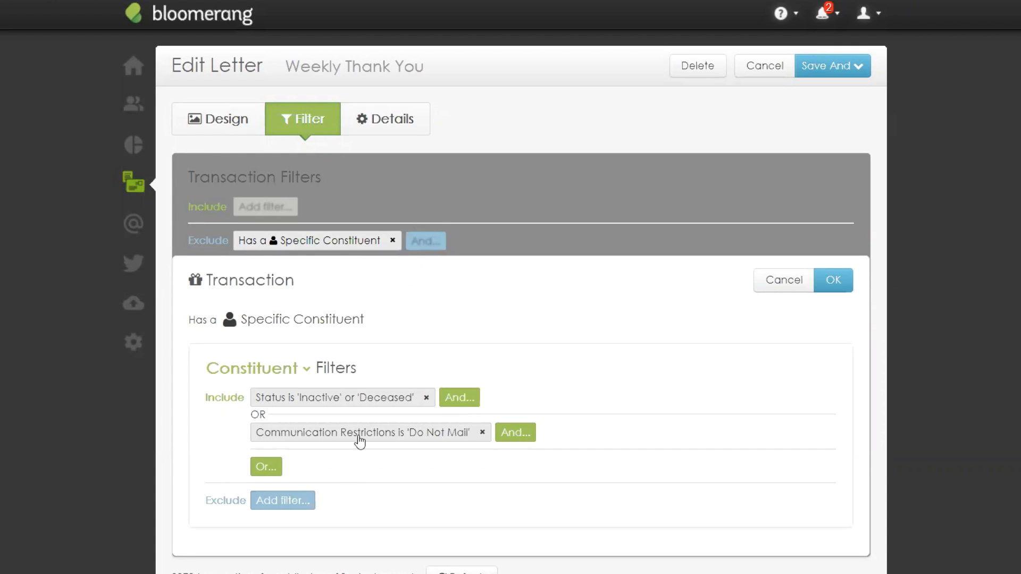
pyautogui.click(774, 282)
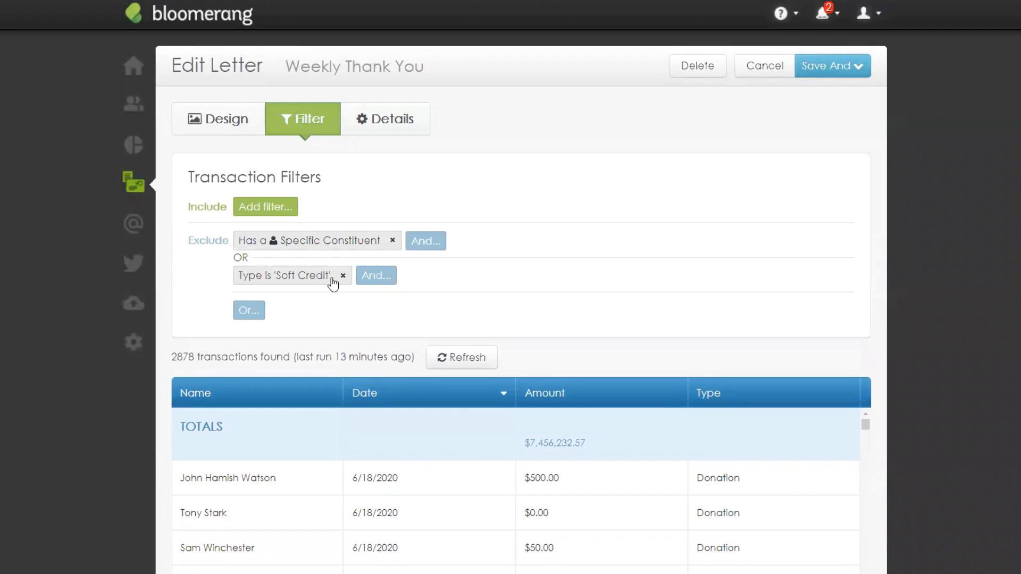
# Start a new include filter for the letter on the transaction's Date field
pyautogui.click(269, 208)
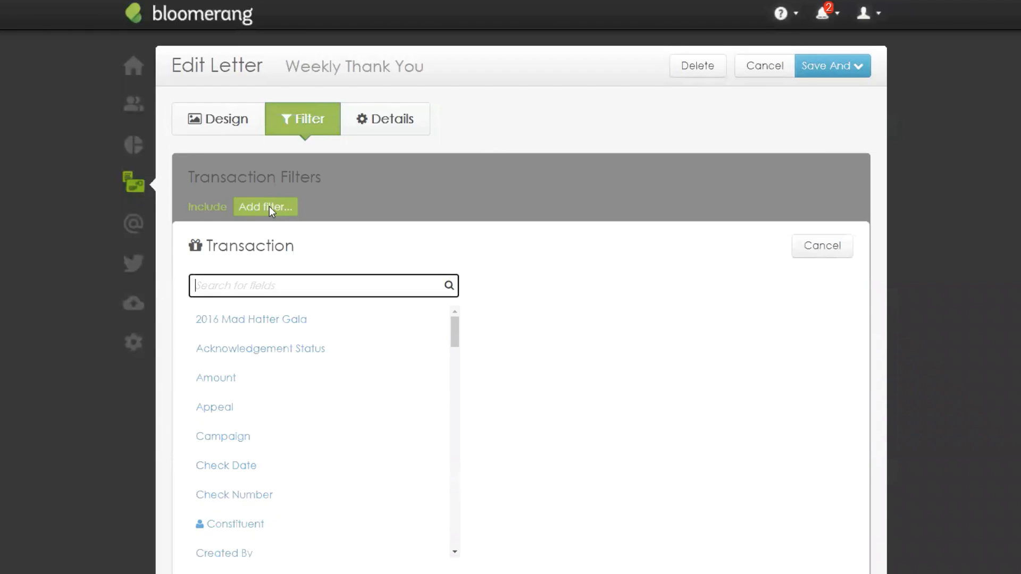
pyautogui.write('Date')
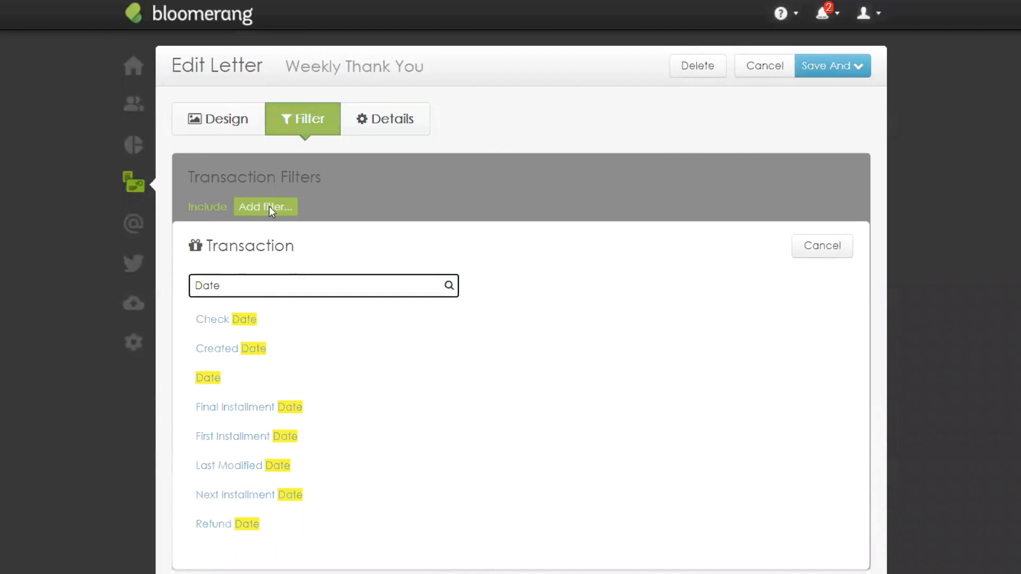
pyautogui.click(228, 379)
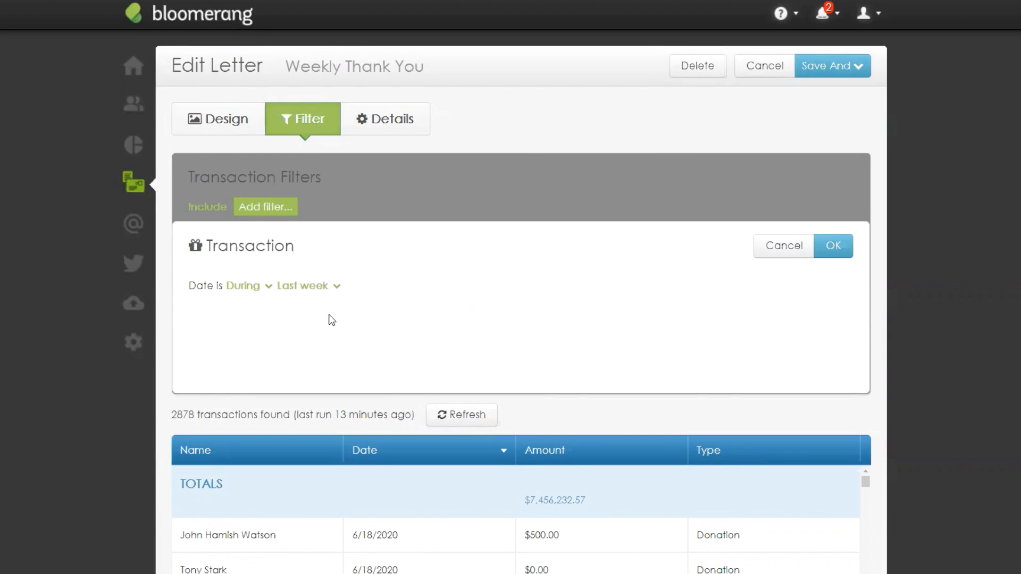
# Try Yesterday and Today as the During period of the Date filter
pyautogui.click(337, 287)
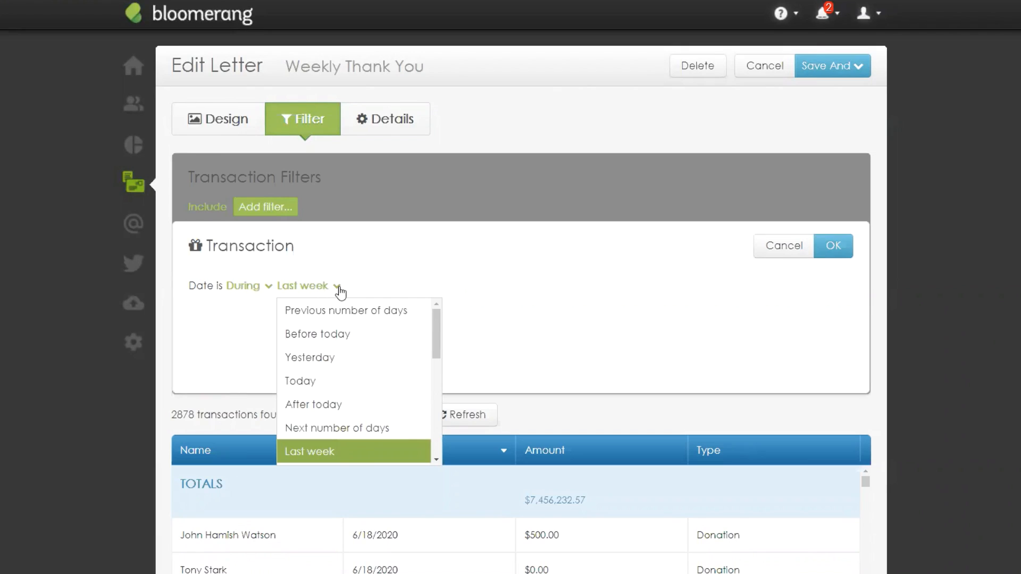
pyautogui.click(359, 358)
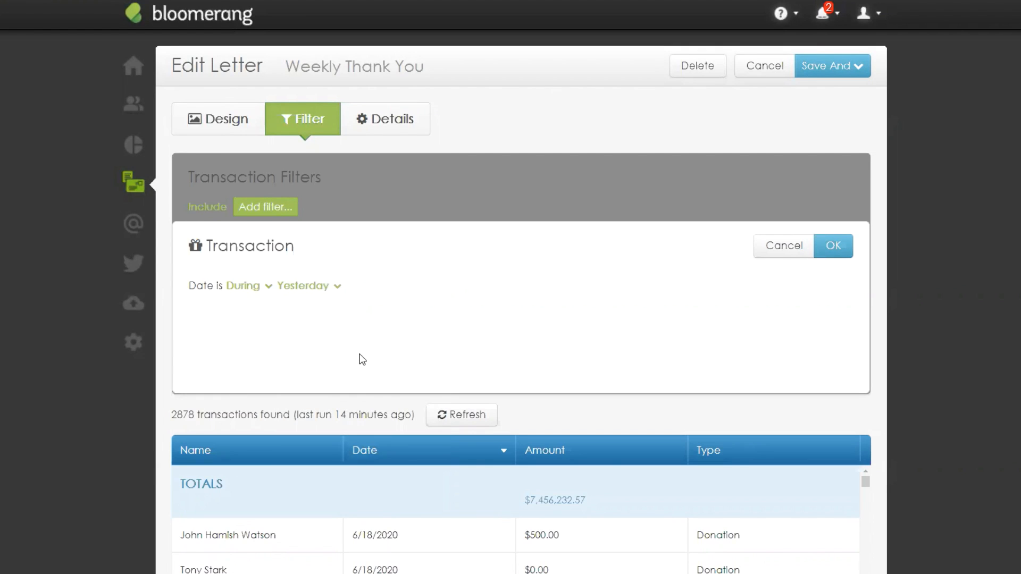
pyautogui.click(335, 288)
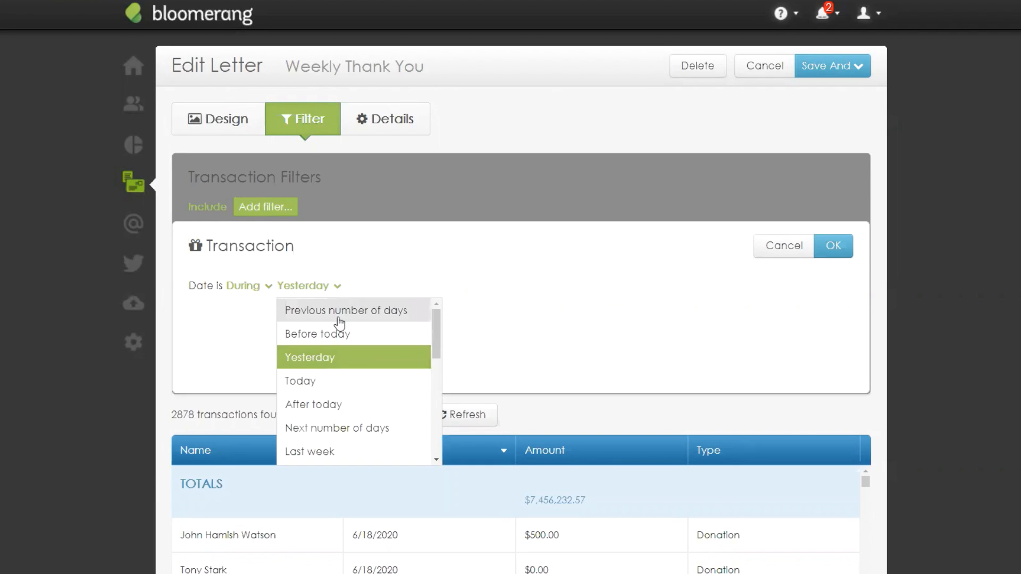
pyautogui.click(326, 382)
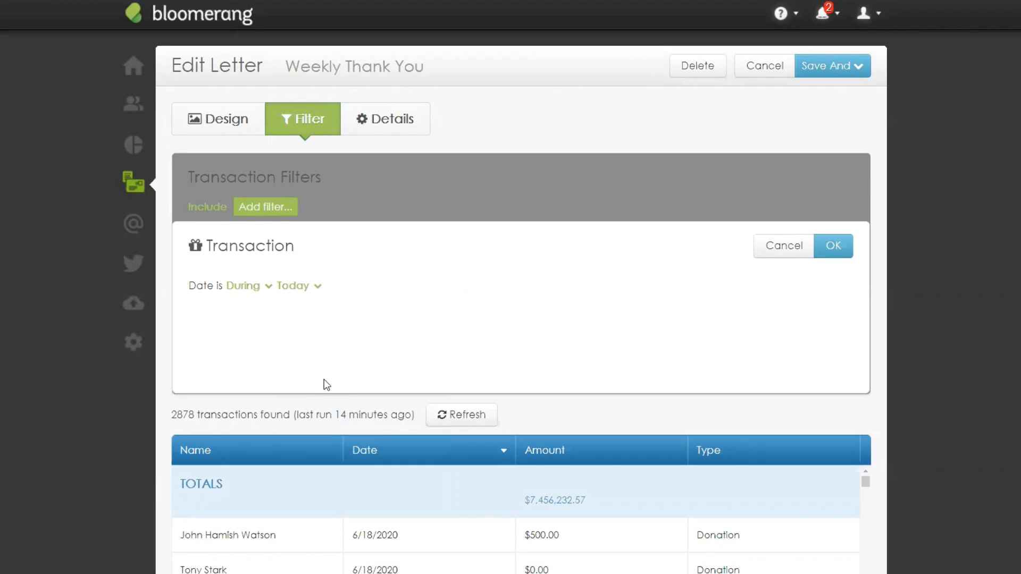
pyautogui.click(318, 286)
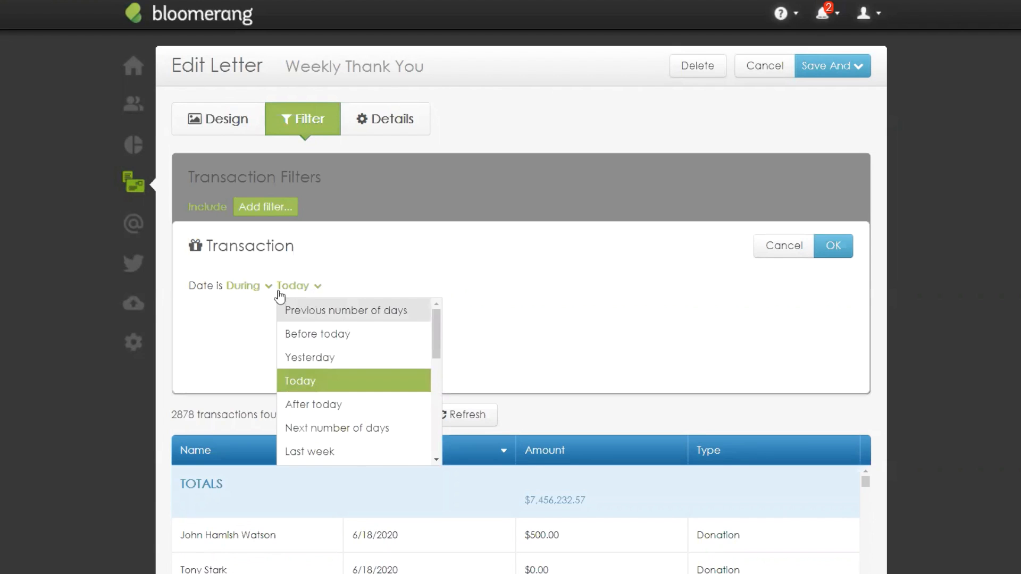
pyautogui.click(248, 312)
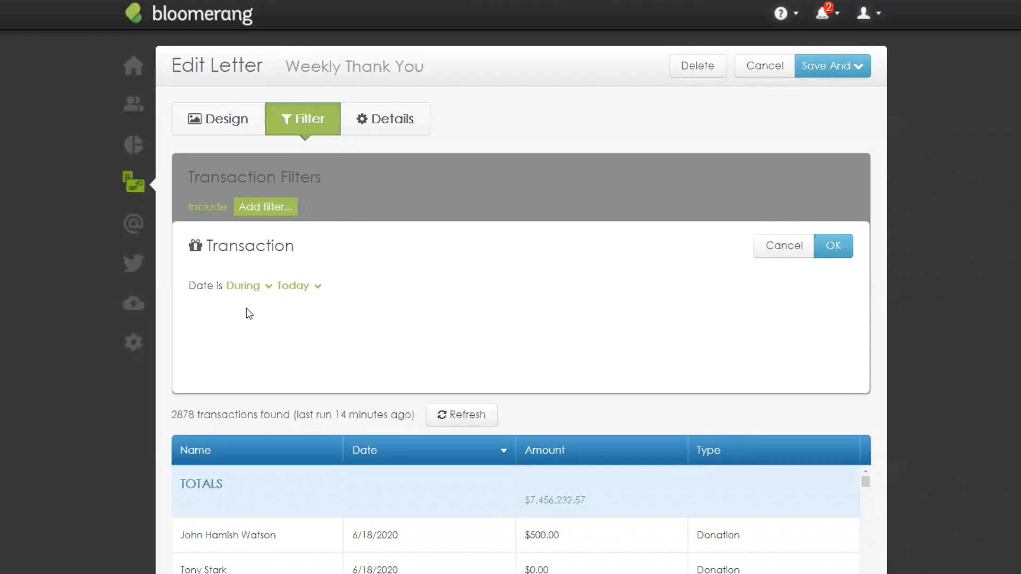
# Try the Between comparison in the Date filter and return it to During
pyautogui.click(258, 287)
pyautogui.click(264, 311)
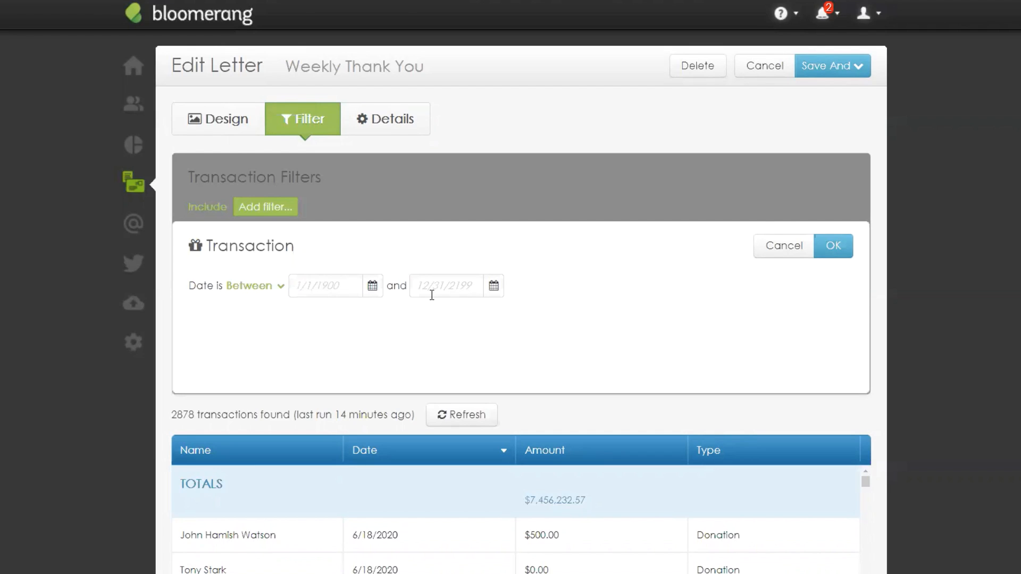
pyautogui.click(258, 287)
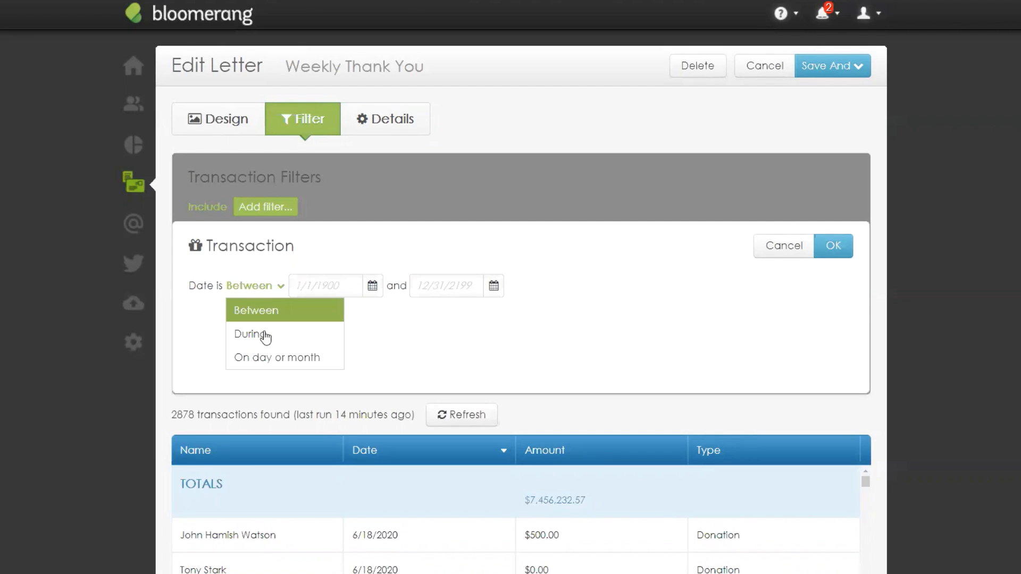
pyautogui.click(266, 336)
# Set the Date filter's period to This week and apply the include filter
pyautogui.click(310, 287)
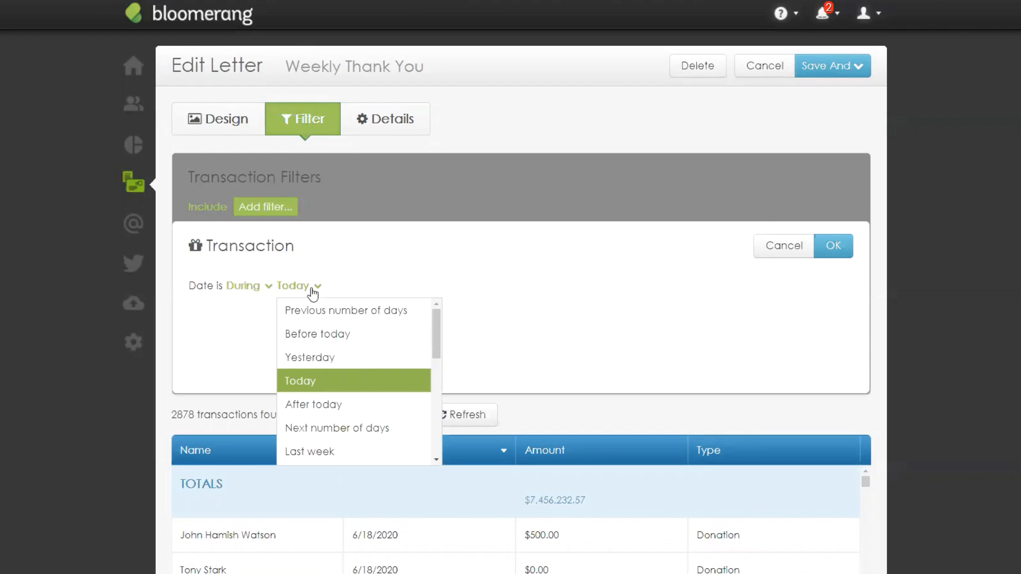
pyautogui.scroll(-1, 373, 367)
pyautogui.click(420, 412)
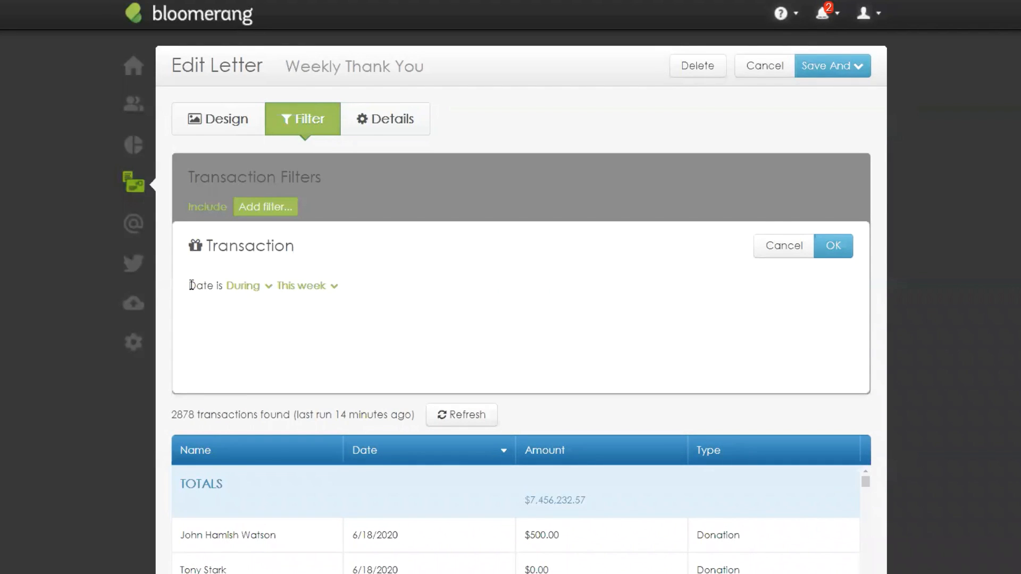
pyautogui.moveTo(191, 285); pyautogui.dragTo(380, 284)
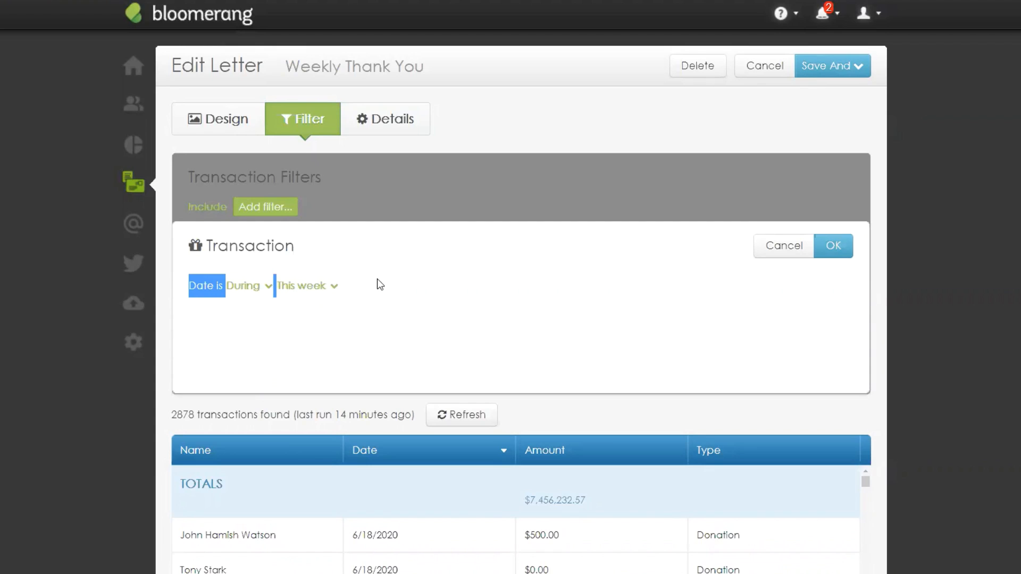
pyautogui.click(360, 292)
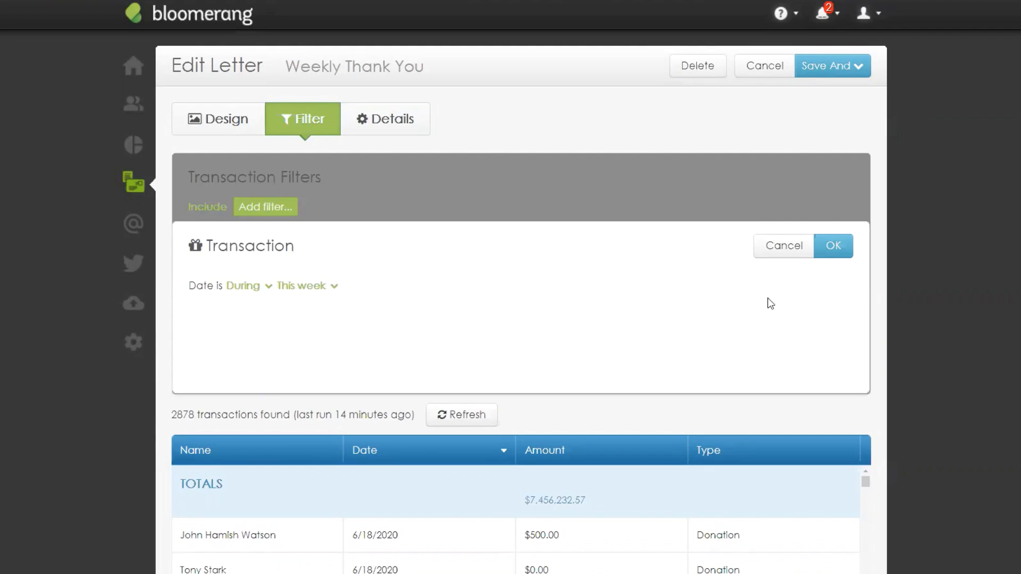
pyautogui.click(831, 247)
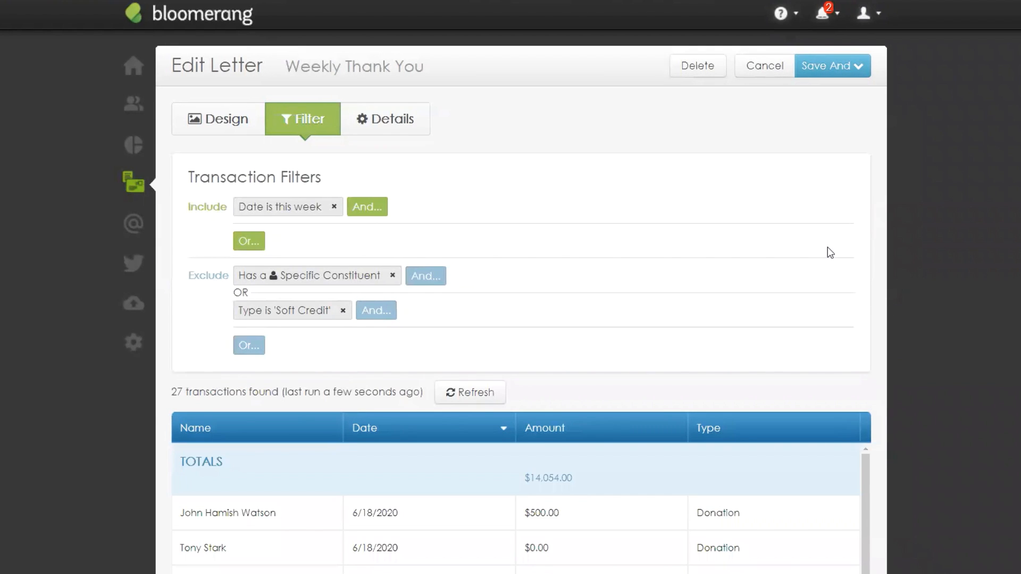
# Review the list of transactions matched by the letter's date filter
pyautogui.scroll(-4, 938, 470)
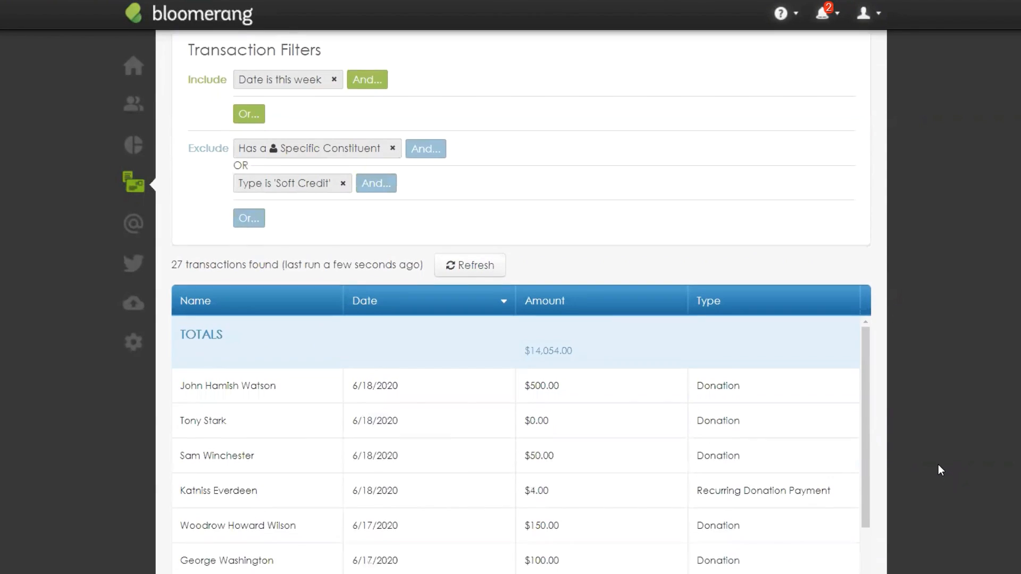
pyautogui.scroll(-5, 670, 472)
pyautogui.scroll(-10, 672, 472)
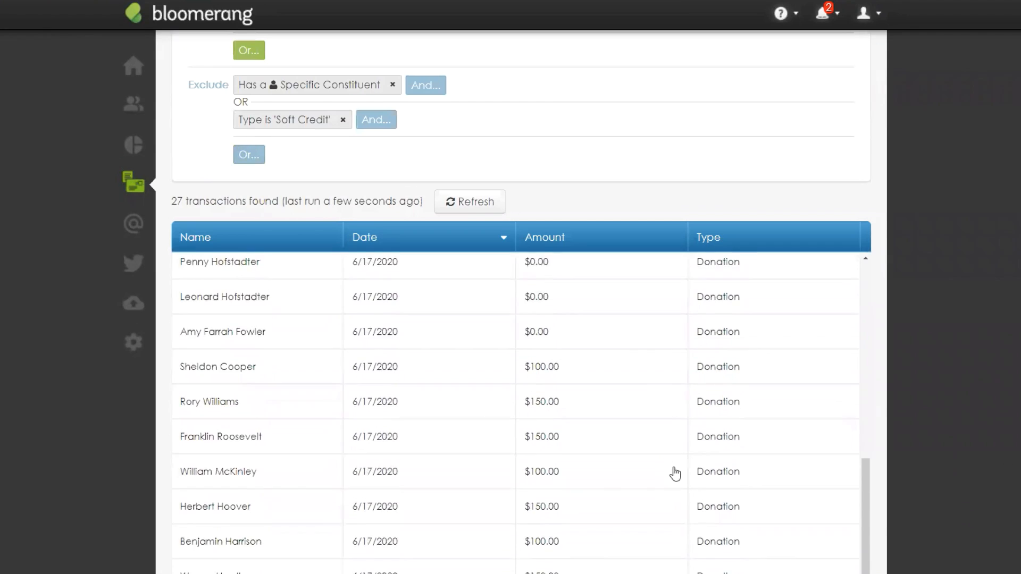
pyautogui.scroll(15, 785, 502)
pyautogui.scroll(3, 785, 503)
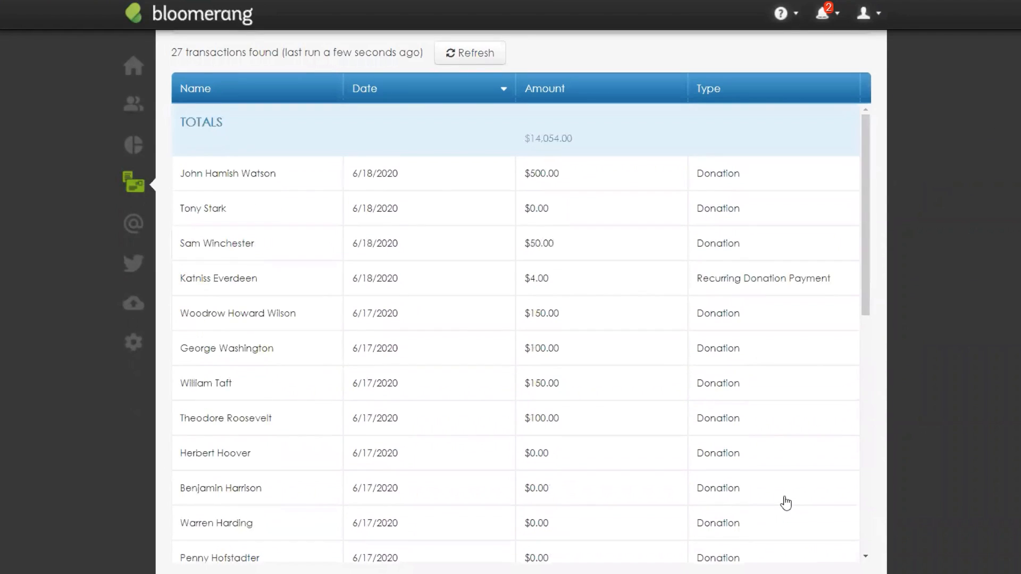
pyautogui.scroll(6, 937, 489)
pyautogui.scroll(1, 938, 489)
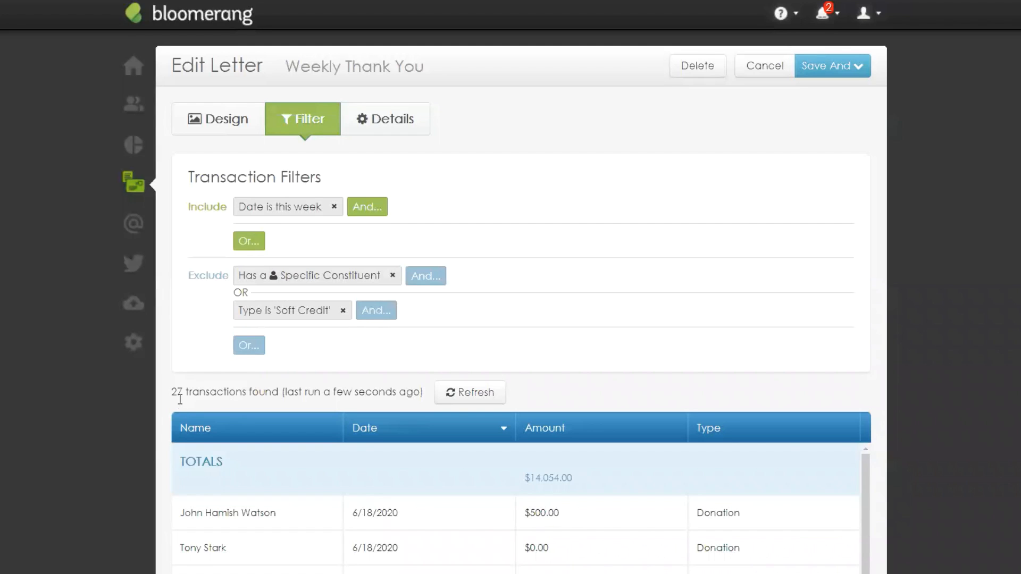
# Add an alternative (OR) exclude filter for transactions whose Acknowledgement Status is Yes
pyautogui.click(248, 348)
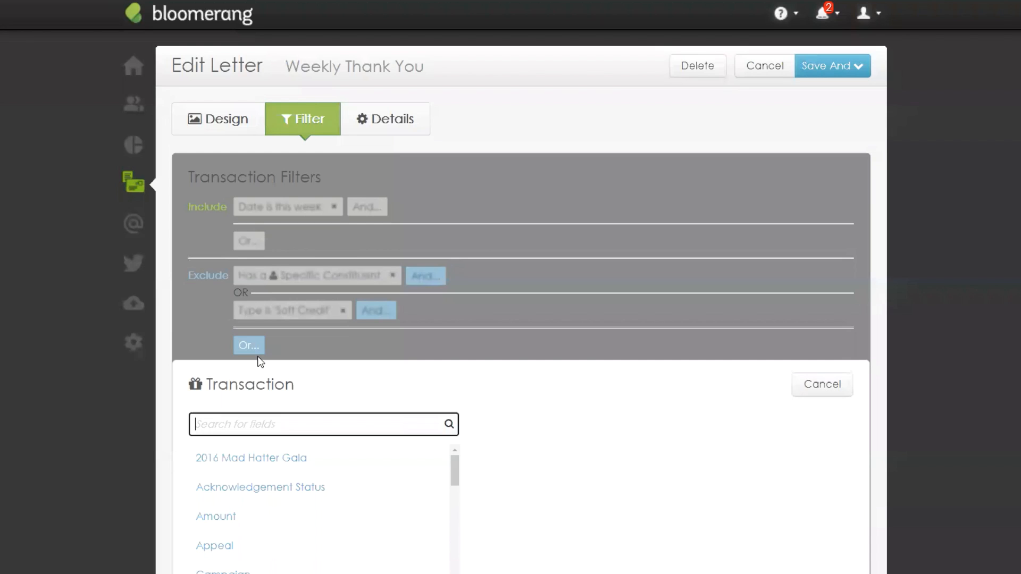
pyautogui.write('acknow')
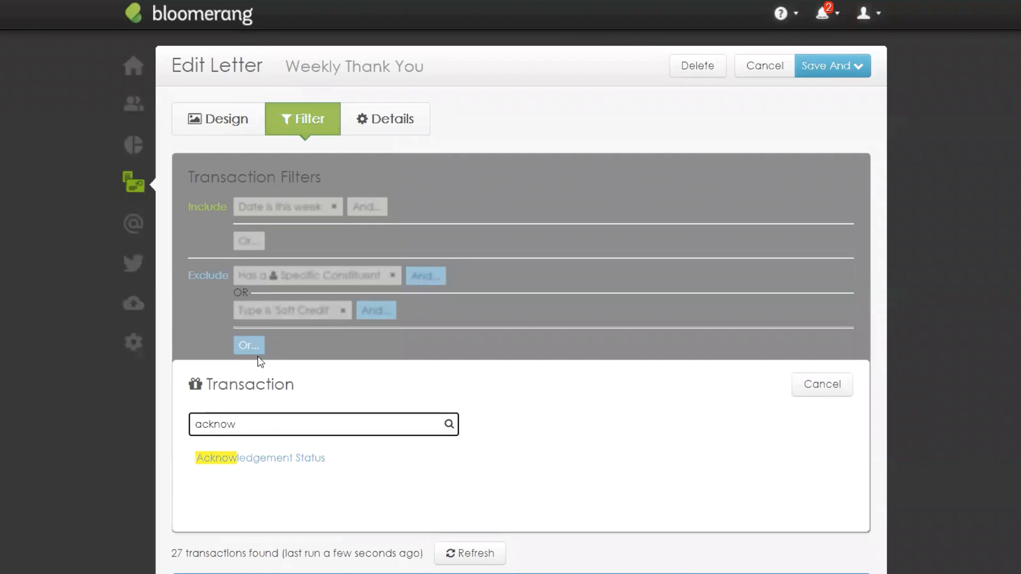
pyautogui.click(284, 445)
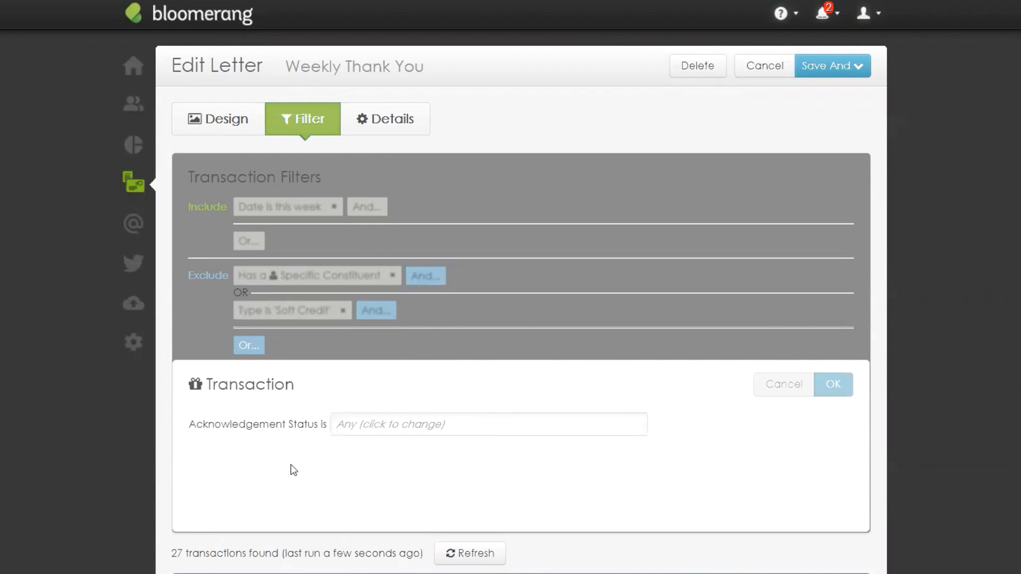
pyautogui.click(350, 425)
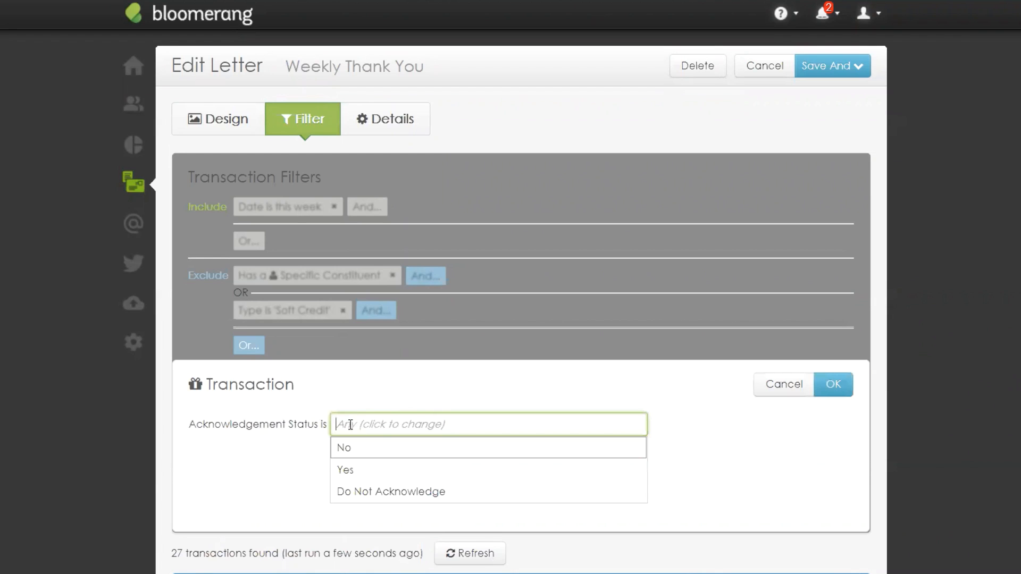
pyautogui.click(396, 473)
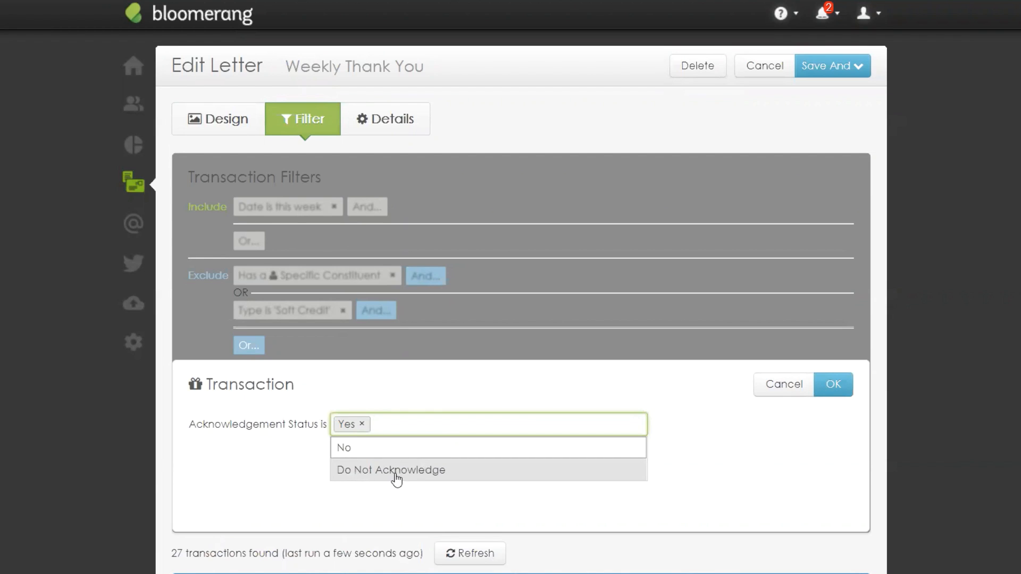
pyautogui.click(684, 426)
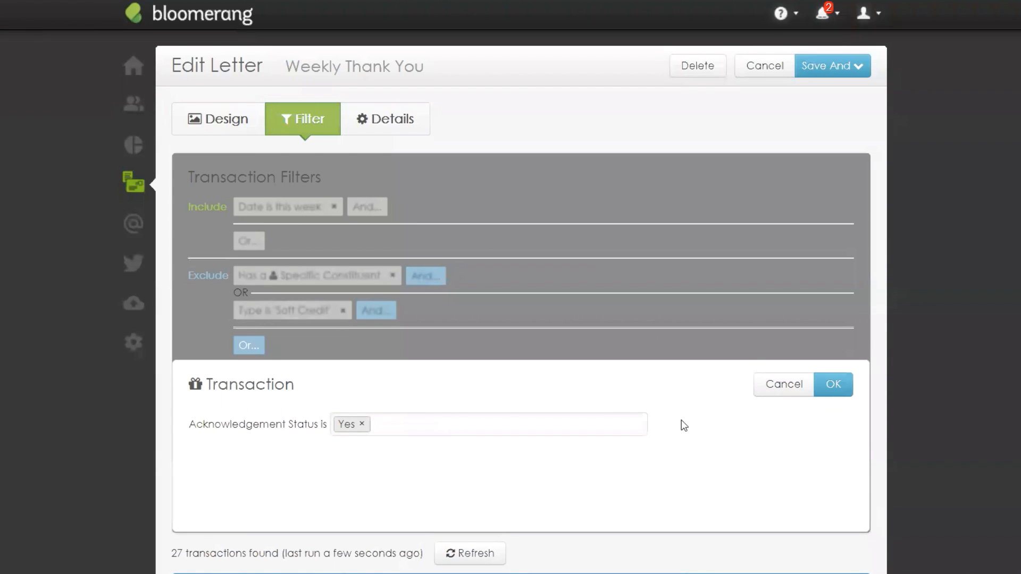
pyautogui.click(832, 385)
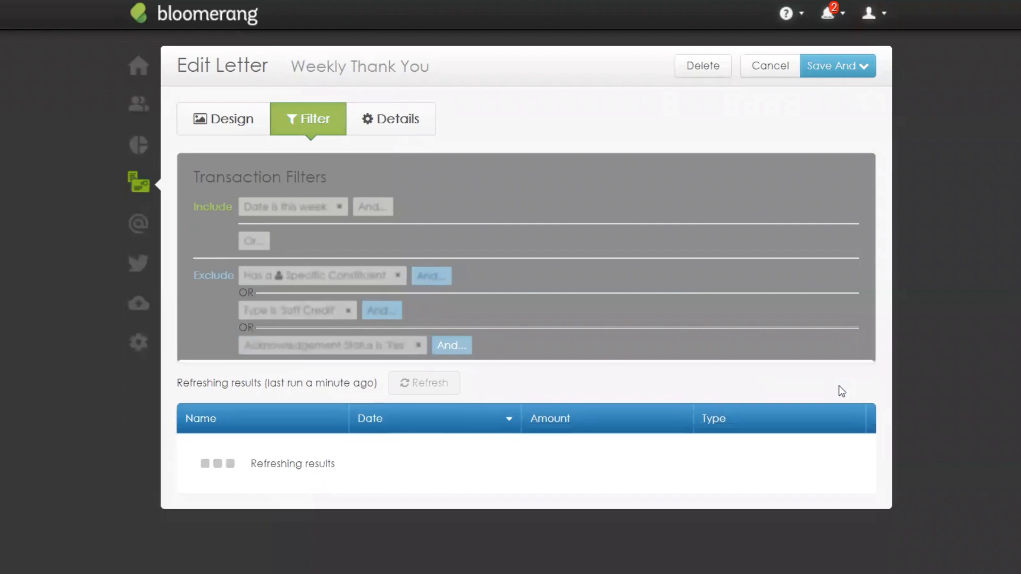
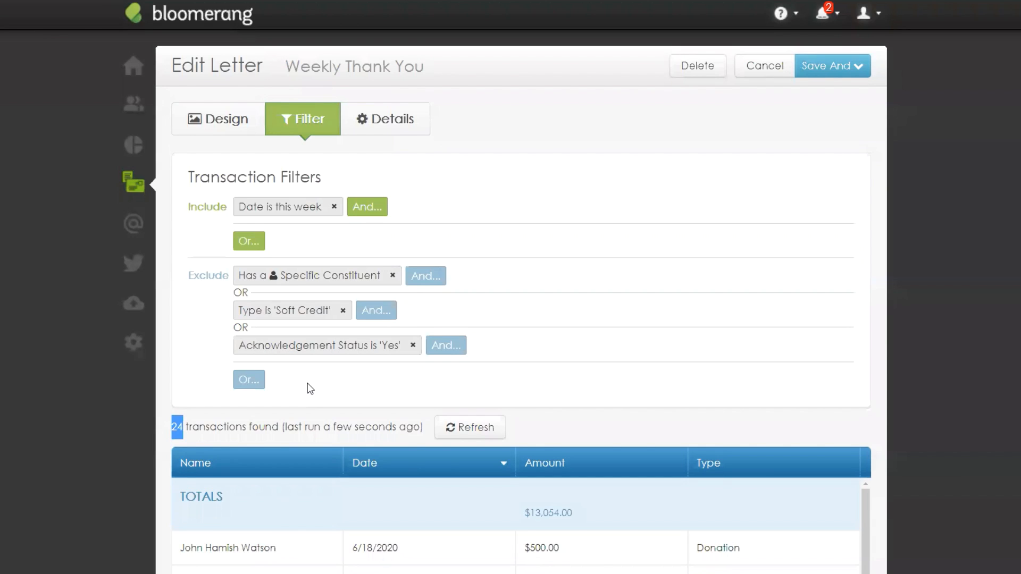
# Review the transactions left after excluding those already acknowledged
pyautogui.click(478, 402)
pyautogui.scroll(-1, 951, 503)
pyautogui.scroll(-3, 976, 487)
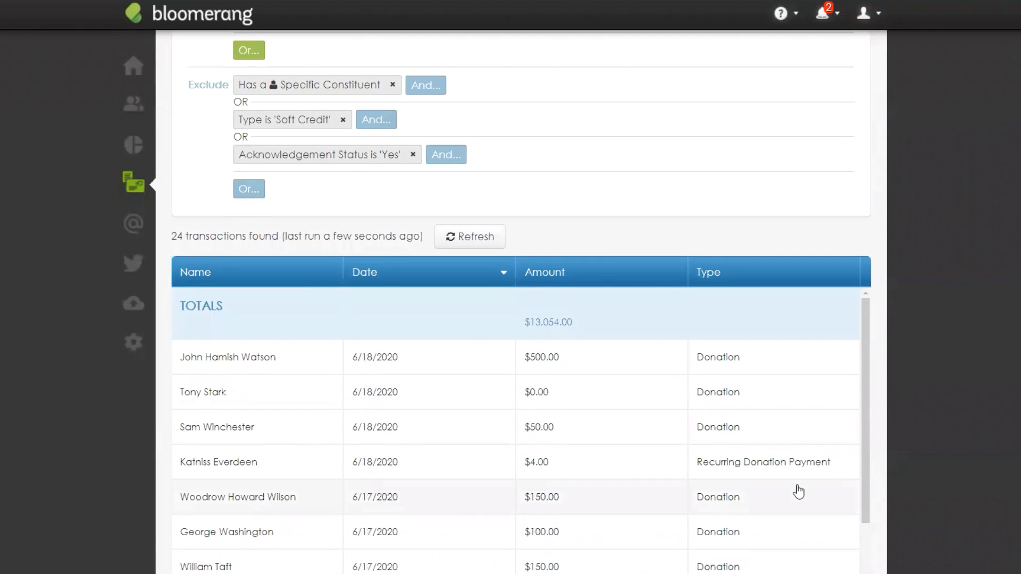
pyautogui.scroll(-1, 797, 488)
pyautogui.scroll(1, 811, 496)
pyautogui.scroll(-6, 813, 497)
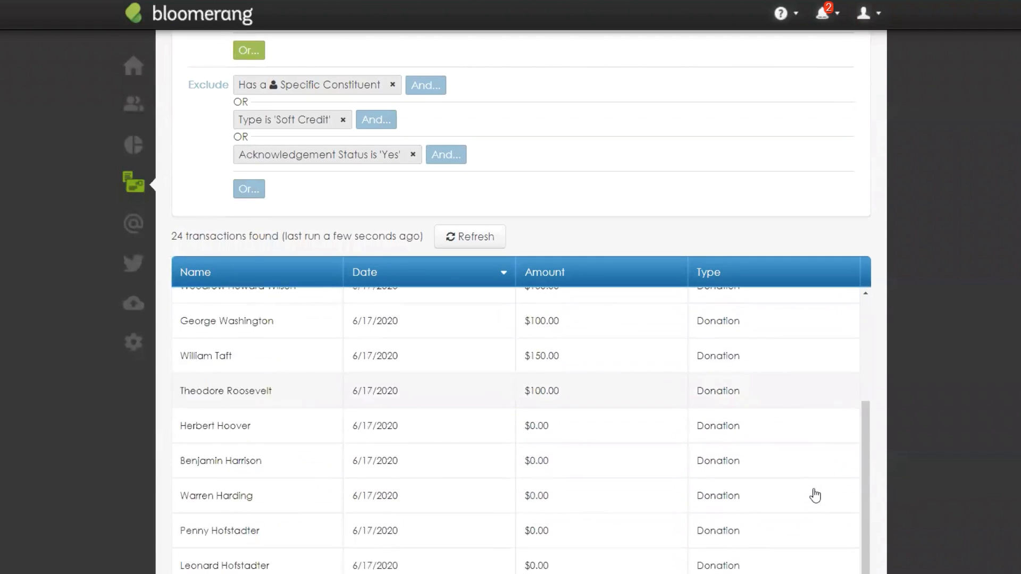
pyautogui.scroll(6, 815, 496)
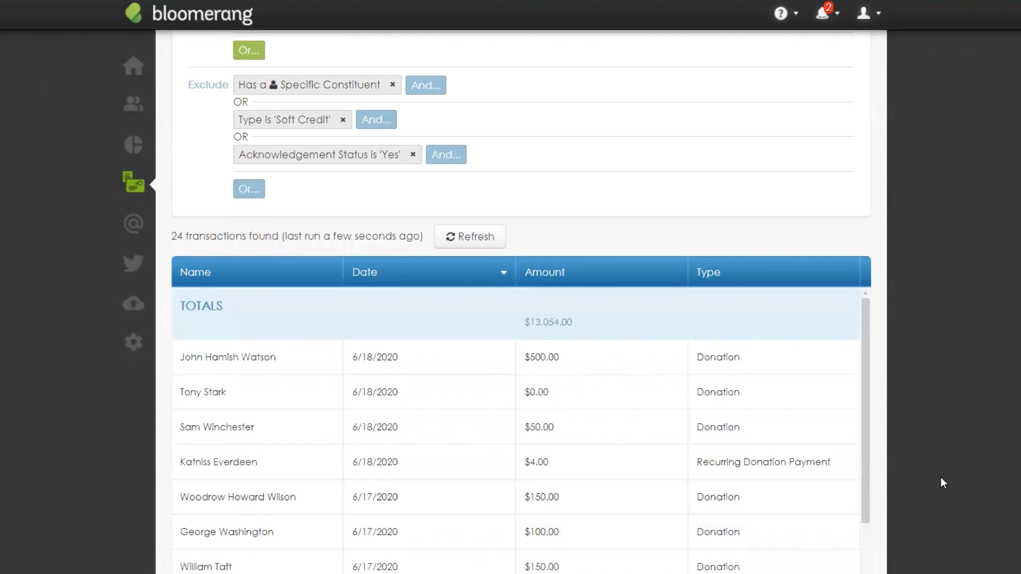
pyautogui.scroll(4, 941, 481)
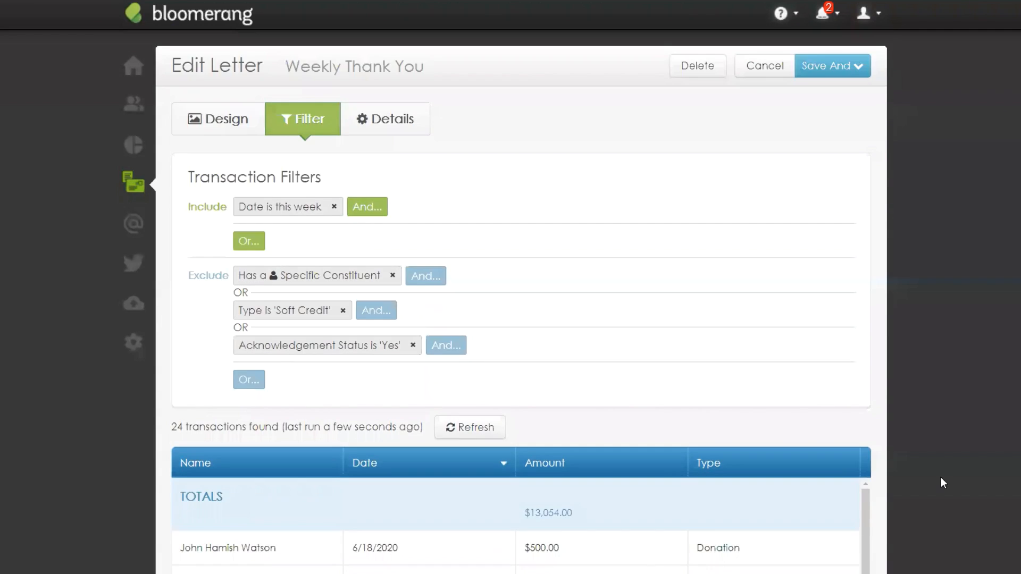
# Save the Weekly Thank You letter with its preview and examine the numbers of transactions and households found
pyautogui.click(862, 68)
pyautogui.click(867, 98)
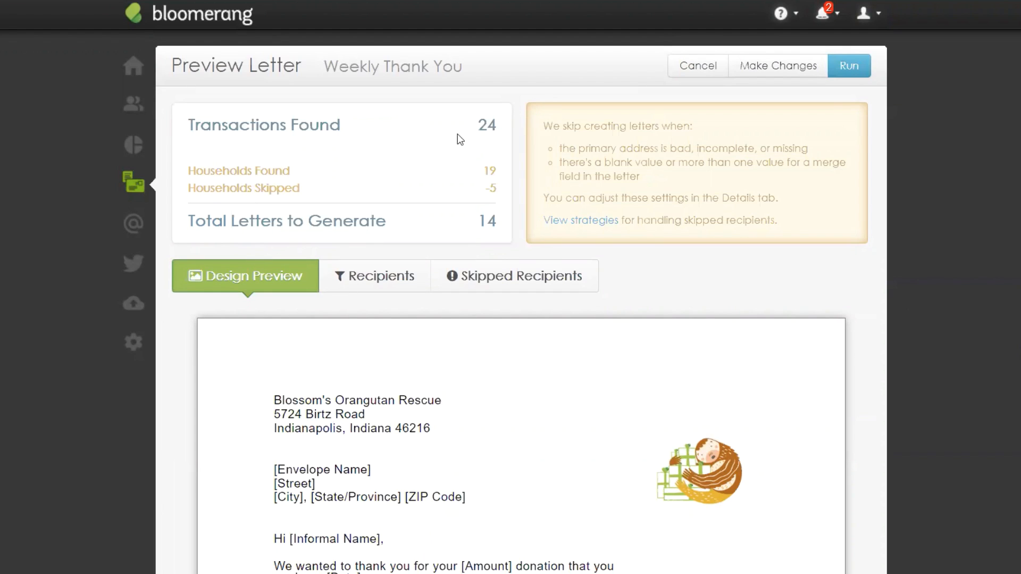
pyautogui.doubleClick(495, 125)
pyautogui.moveTo(253, 171); pyautogui.dragTo(188, 179)
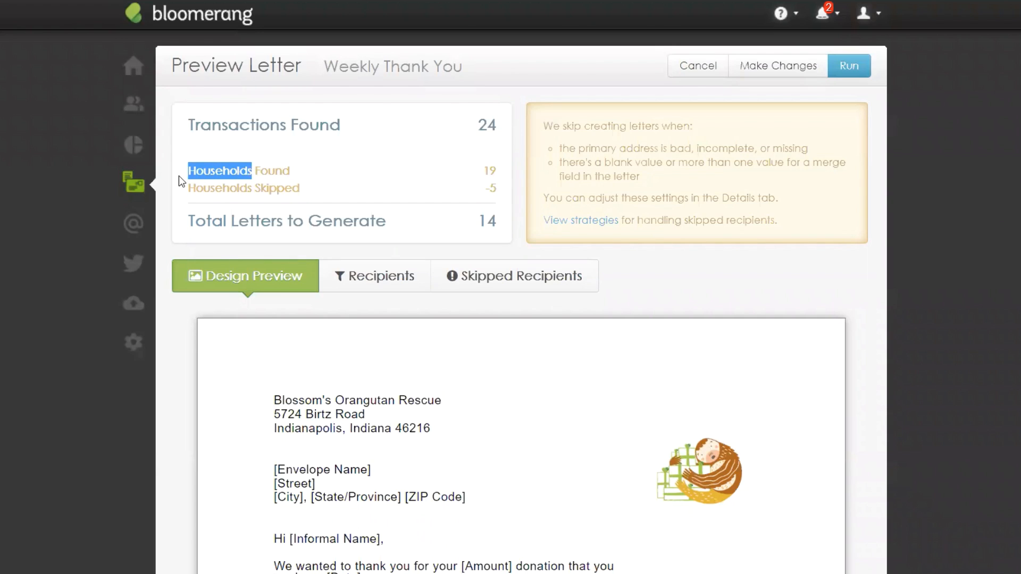
pyautogui.click(283, 177)
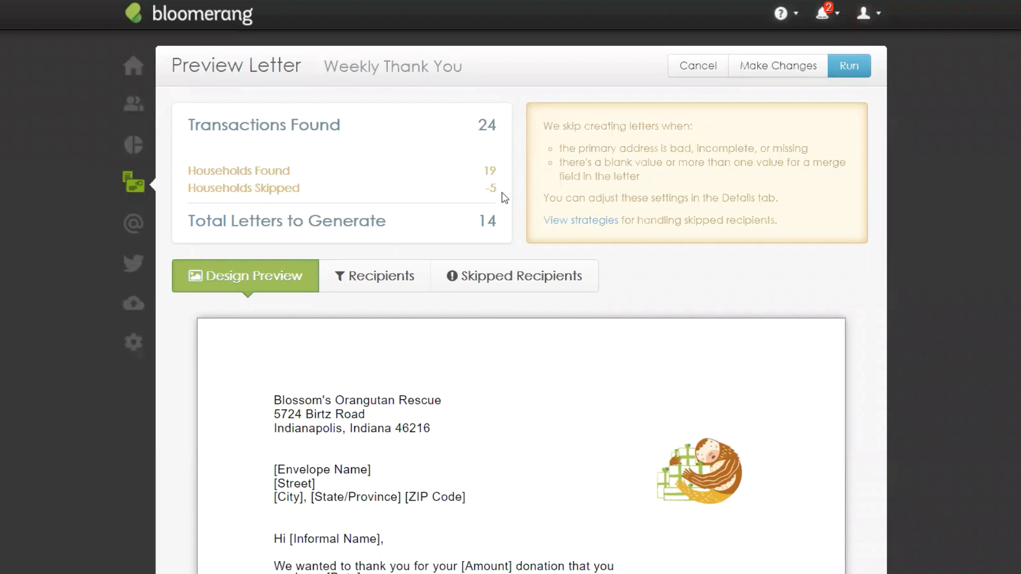
# Examine the number of skipped households and the listed reasons why letters are skipped
pyautogui.moveTo(479, 193); pyautogui.dragTo(511, 197)
pyautogui.click(676, 181)
pyautogui.moveTo(583, 149); pyautogui.dragTo(803, 150)
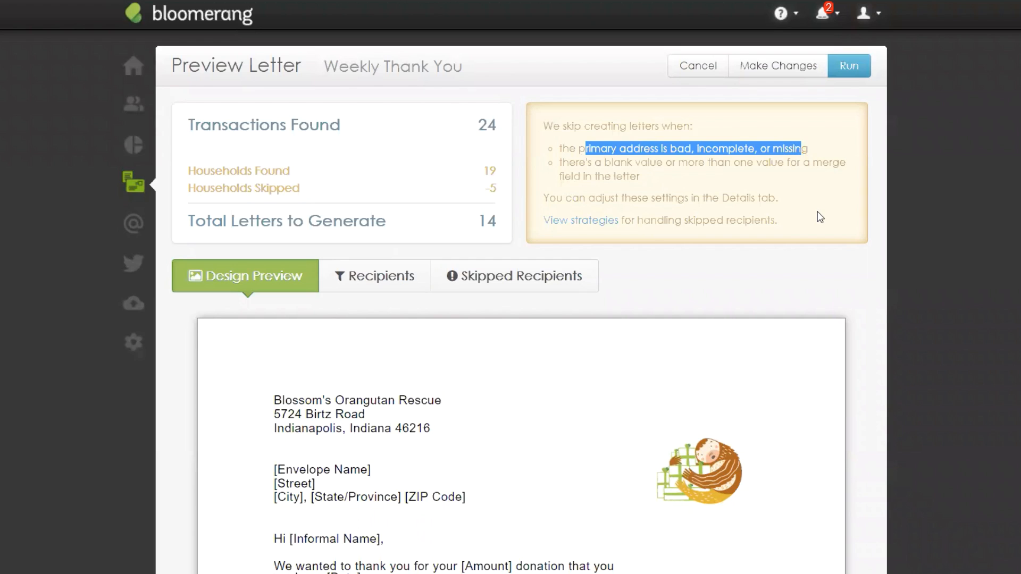
pyautogui.moveTo(604, 162); pyautogui.dragTo(722, 189)
pyautogui.click(686, 290)
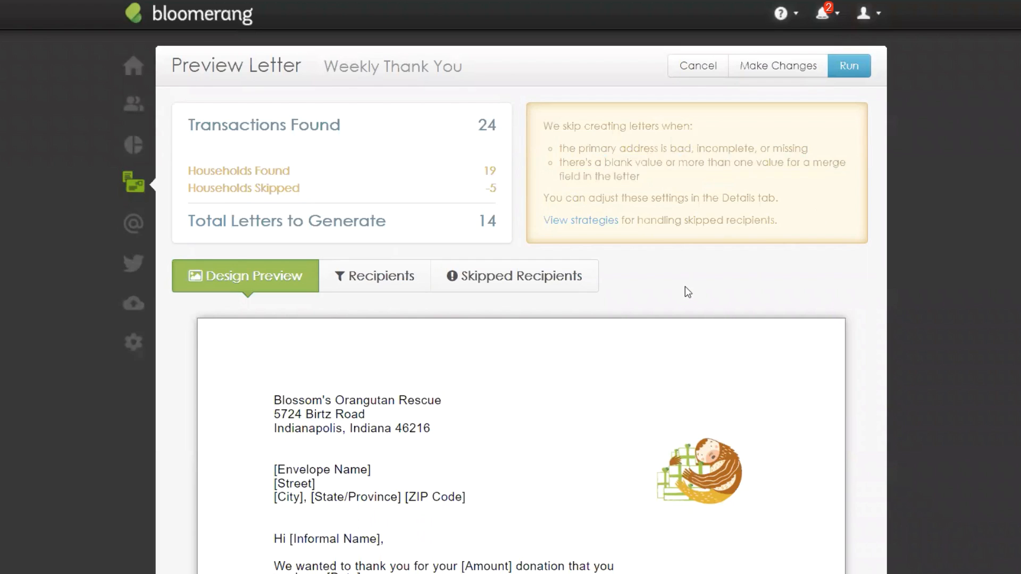
# Review the recipients included in the Weekly Thank You letter
pyautogui.click(381, 282)
pyautogui.scroll(-1, 904, 308)
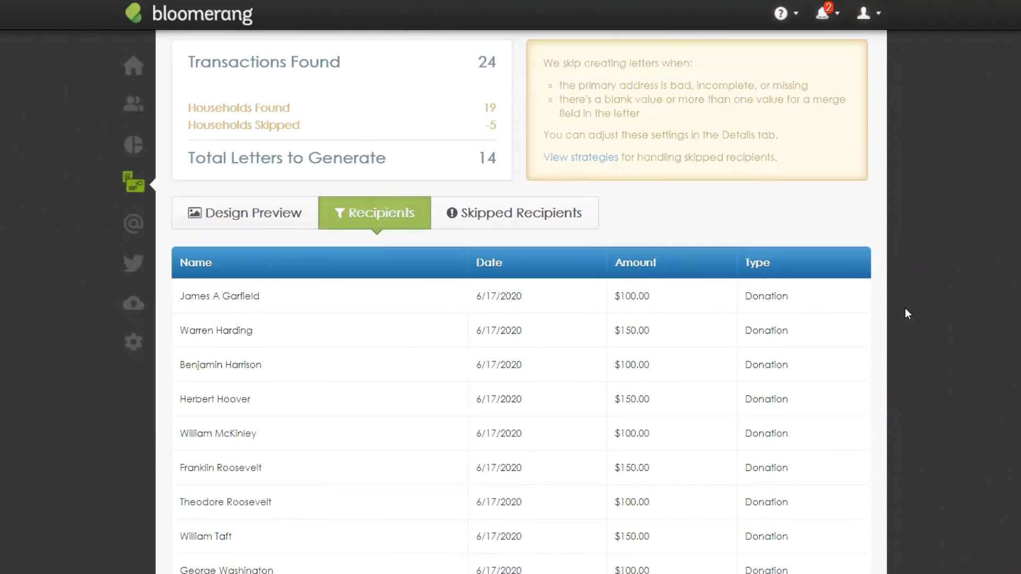
pyautogui.scroll(-3, 907, 313)
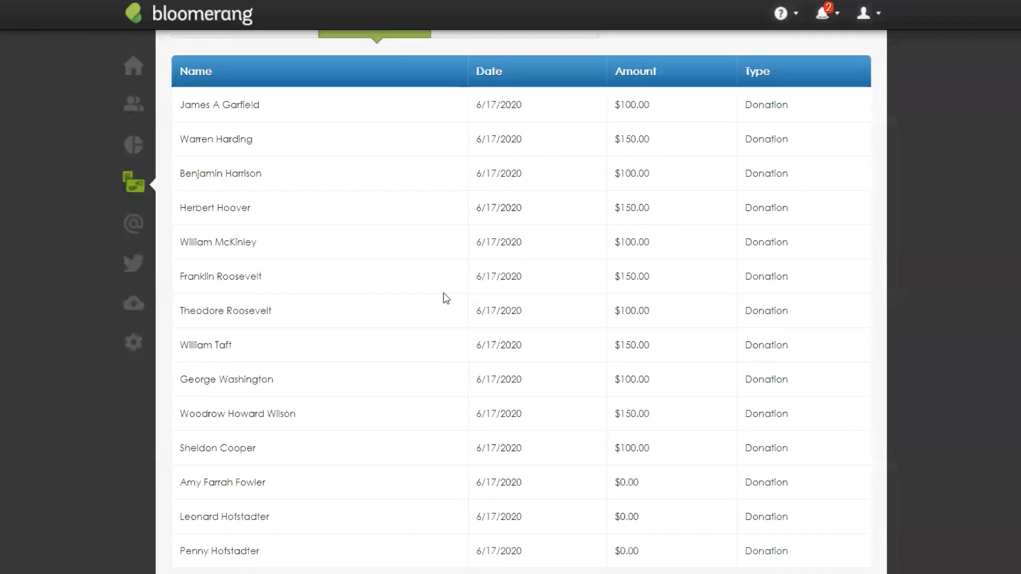
pyautogui.scroll(4, 455, 293)
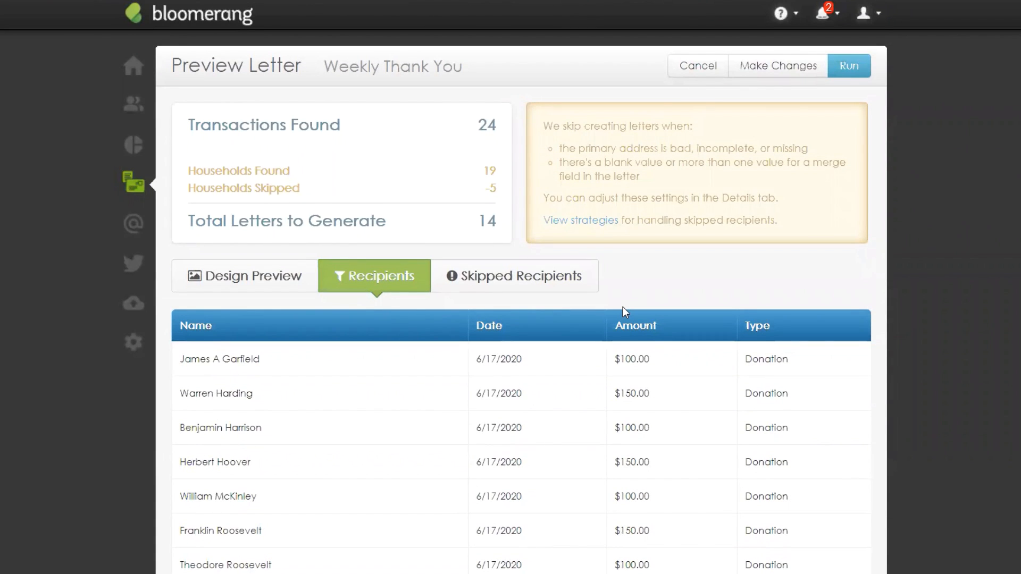
# Review the skipped recipients along with their address and merge field issues
pyautogui.click(479, 277)
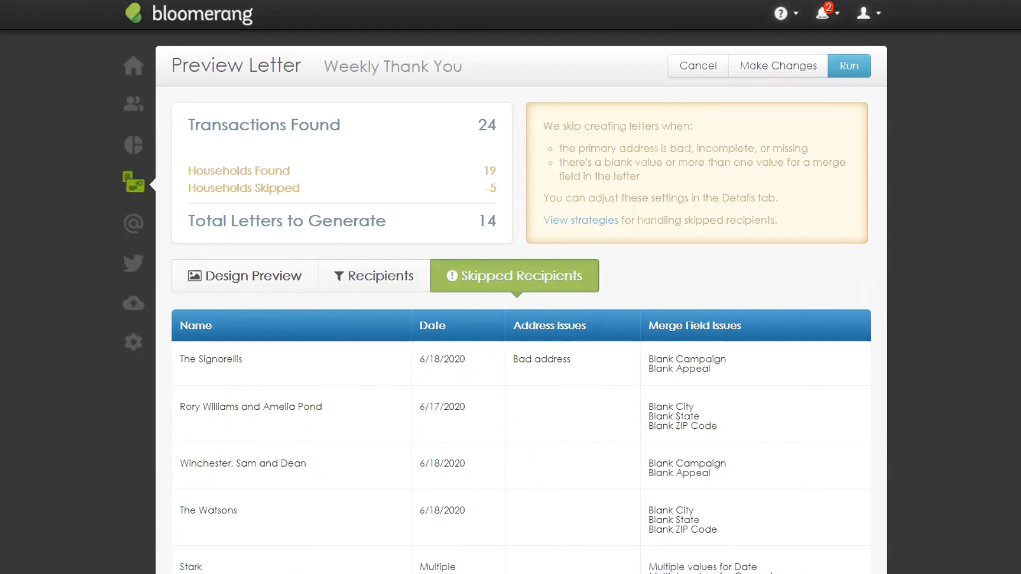
pyautogui.scroll(-1, 521, 319)
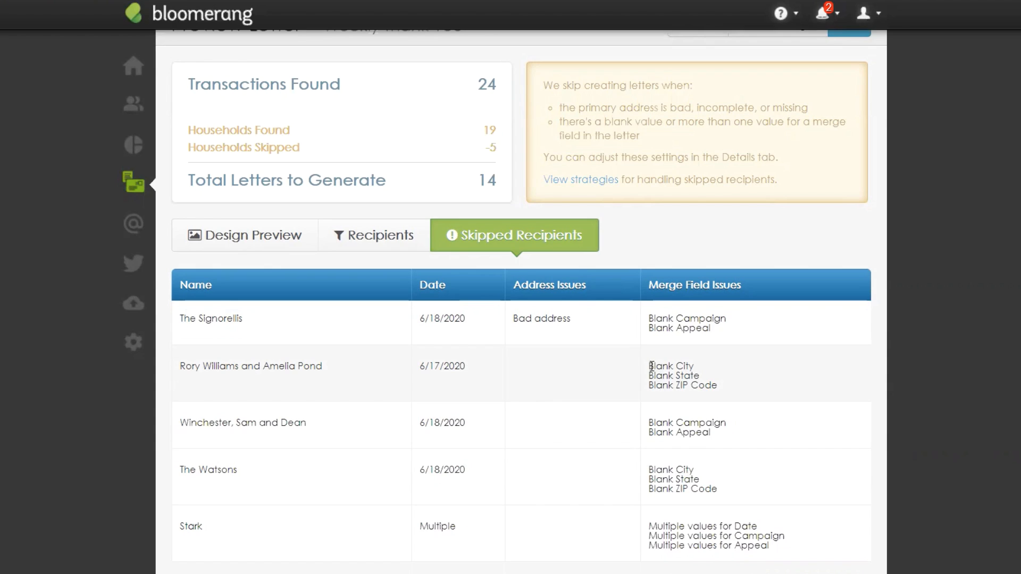
pyautogui.moveTo(649, 366); pyautogui.dragTo(723, 394)
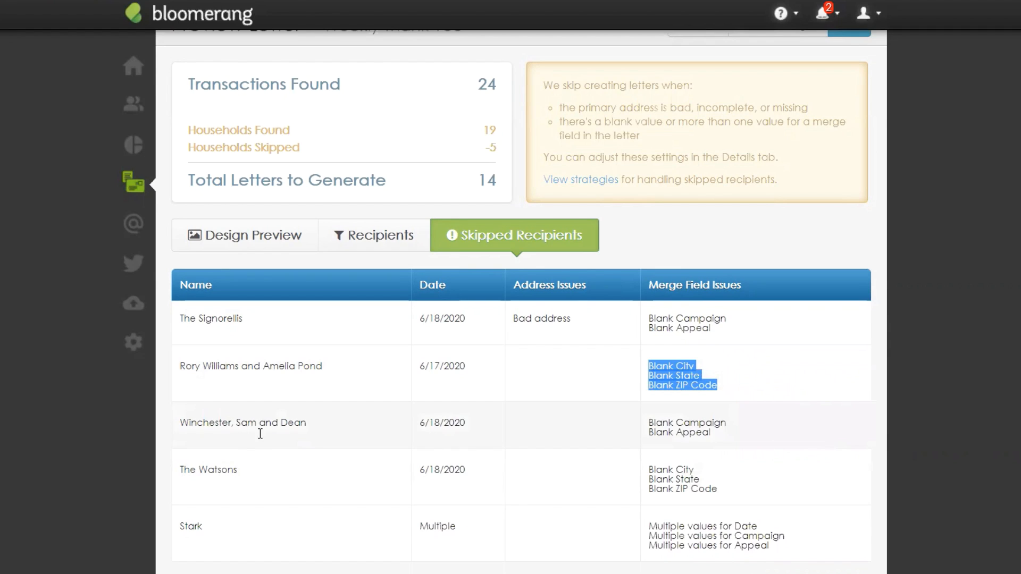
pyautogui.moveTo(674, 422); pyautogui.dragTo(738, 442)
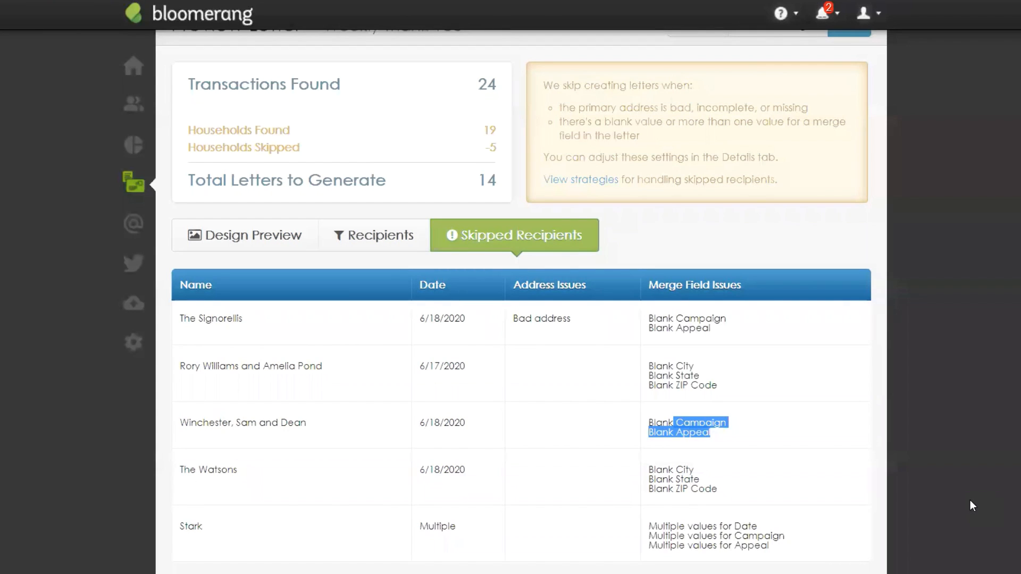
pyautogui.scroll(1, 969, 500)
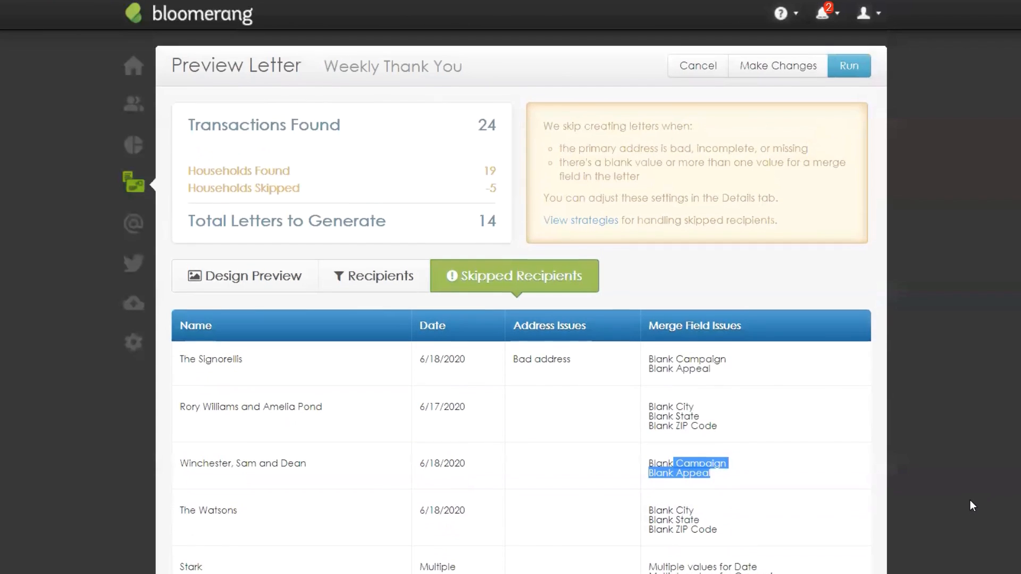
# Reopen the Weekly Thank You letter for changes and allow blank merge fields in its details
pyautogui.click(764, 77)
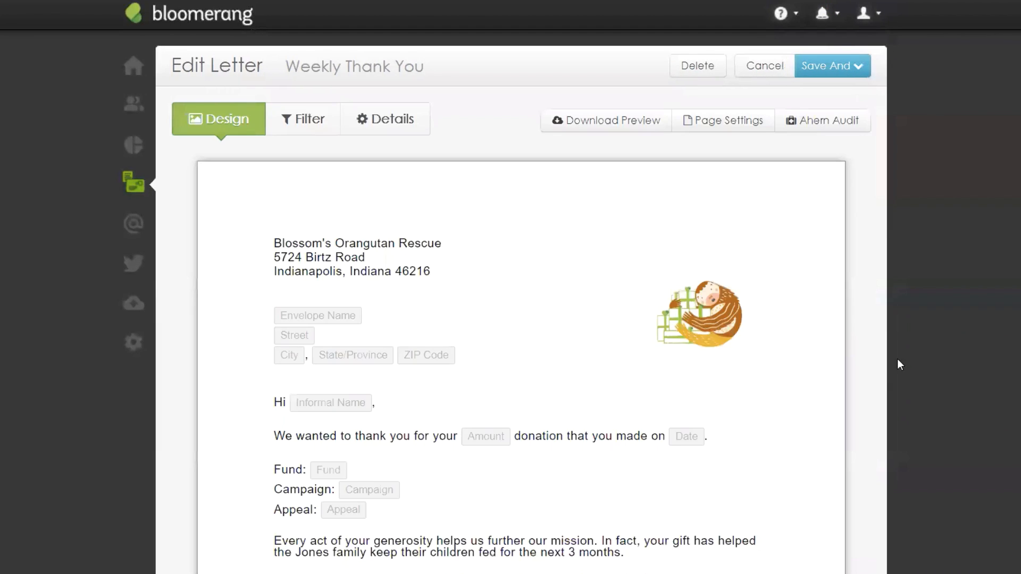
pyautogui.click(391, 122)
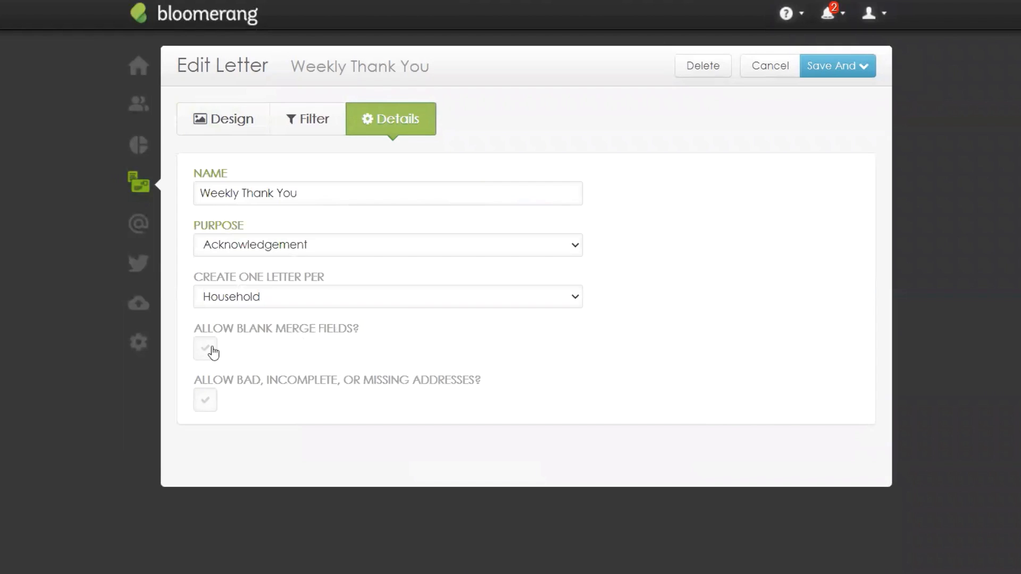
pyautogui.click(214, 352)
# Check the Campaign and Appeal merge fields in the letter's design
pyautogui.click(242, 129)
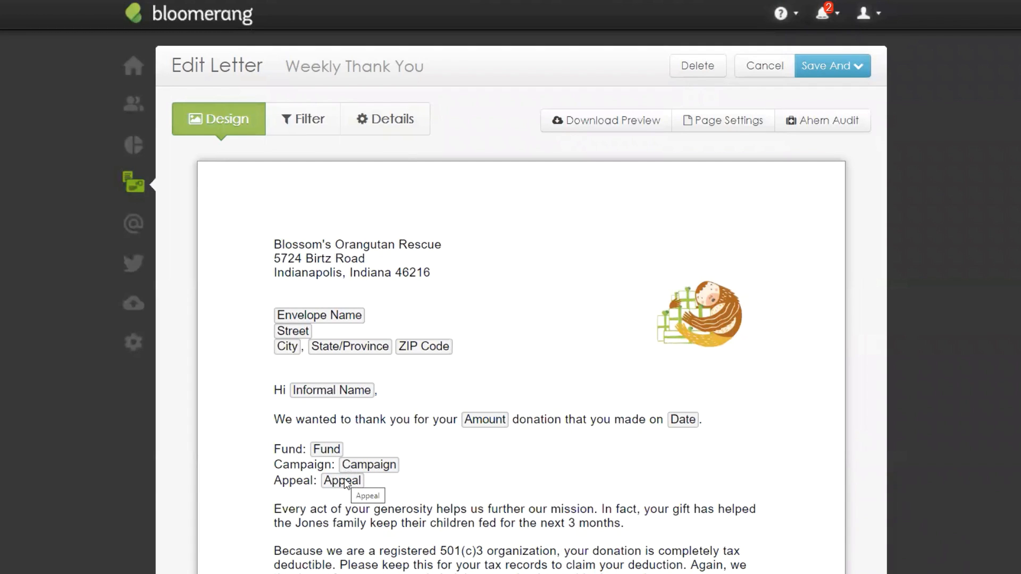
pyautogui.click(390, 486)
pyautogui.scroll(-4, 378, 388)
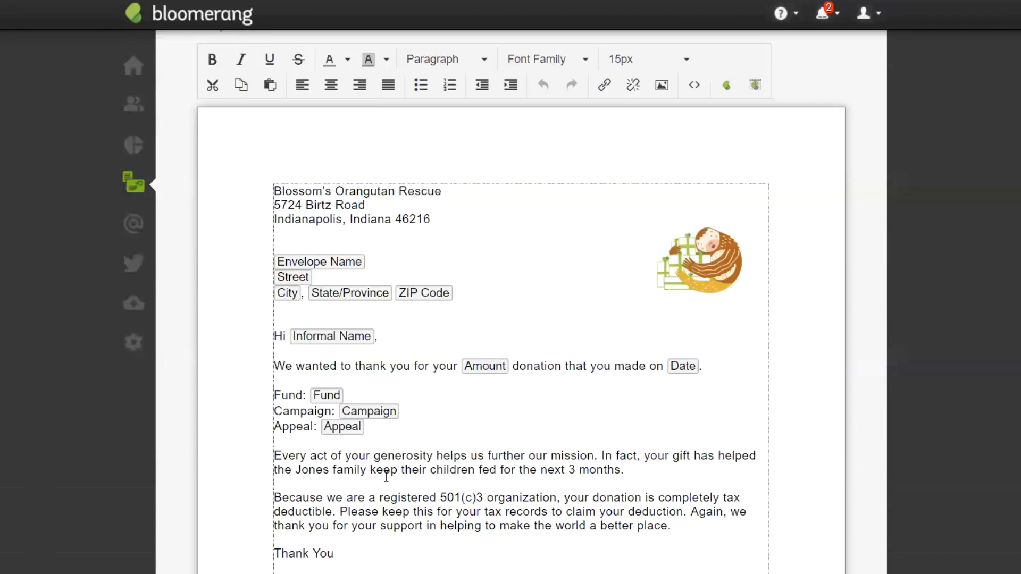
pyautogui.moveTo(363, 353); pyautogui.dragTo(277, 338)
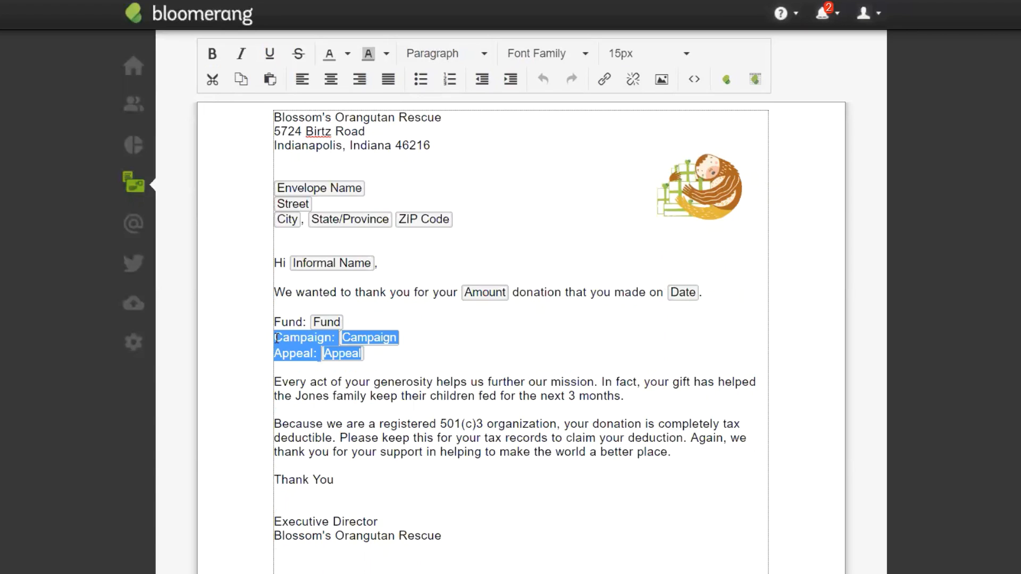
pyautogui.scroll(4, 510, 450)
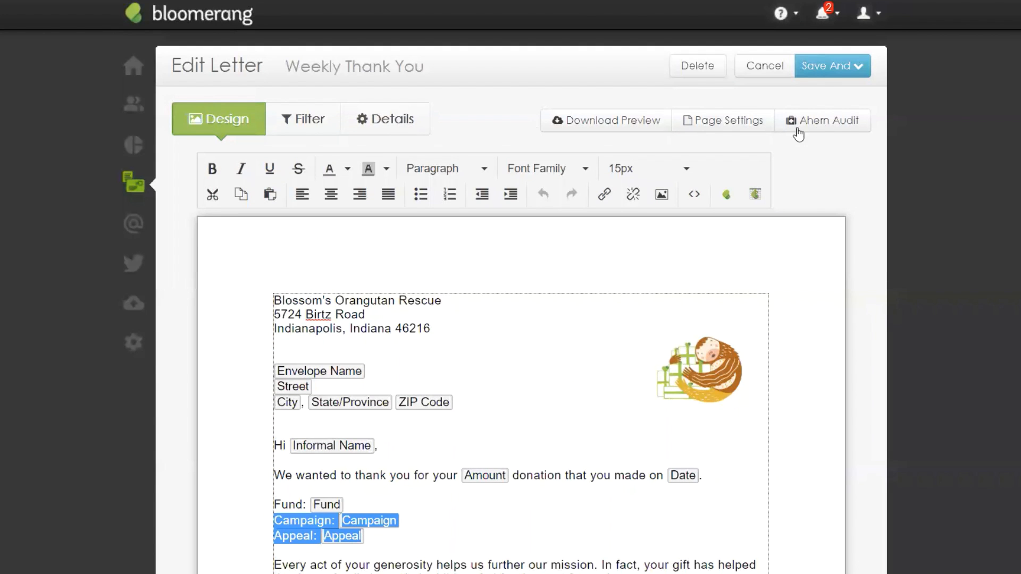
# Return to the letter's details, then save the letter and preview it again
pyautogui.click(414, 122)
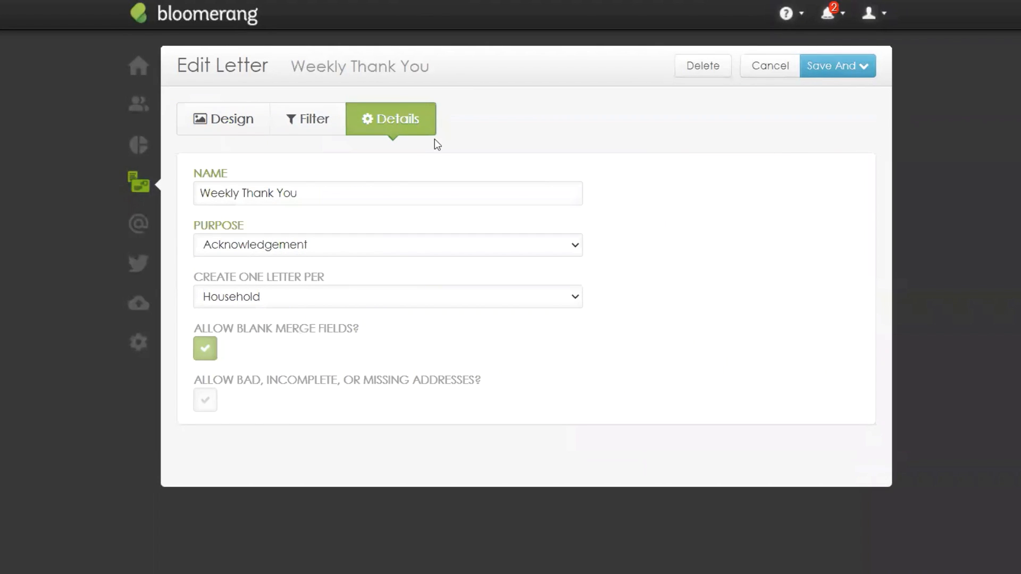
pyautogui.click(864, 69)
pyautogui.click(856, 103)
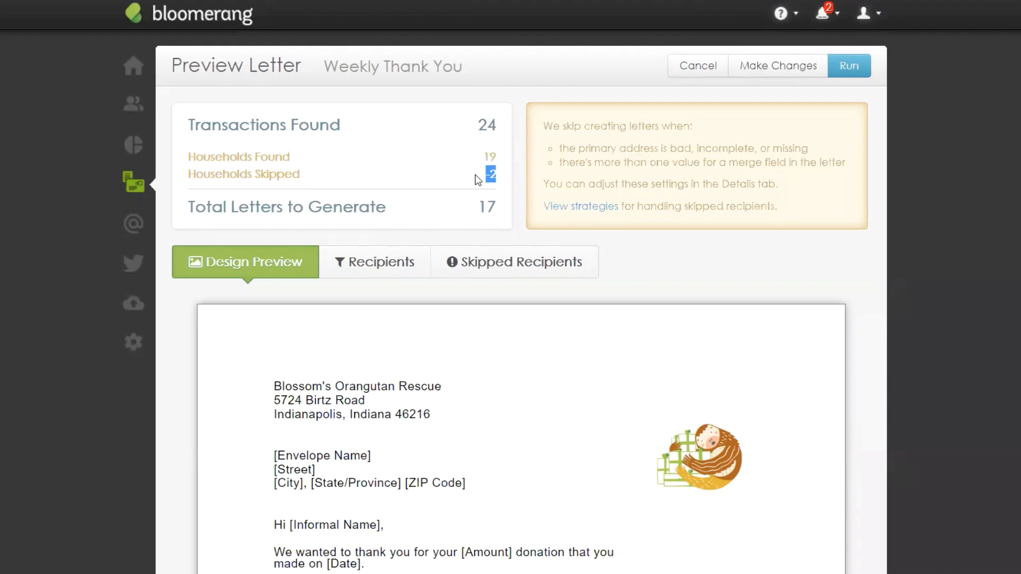
# Examine the recipients still skipped and their reasons, including the multiple-value merge field issues
pyautogui.click(517, 269)
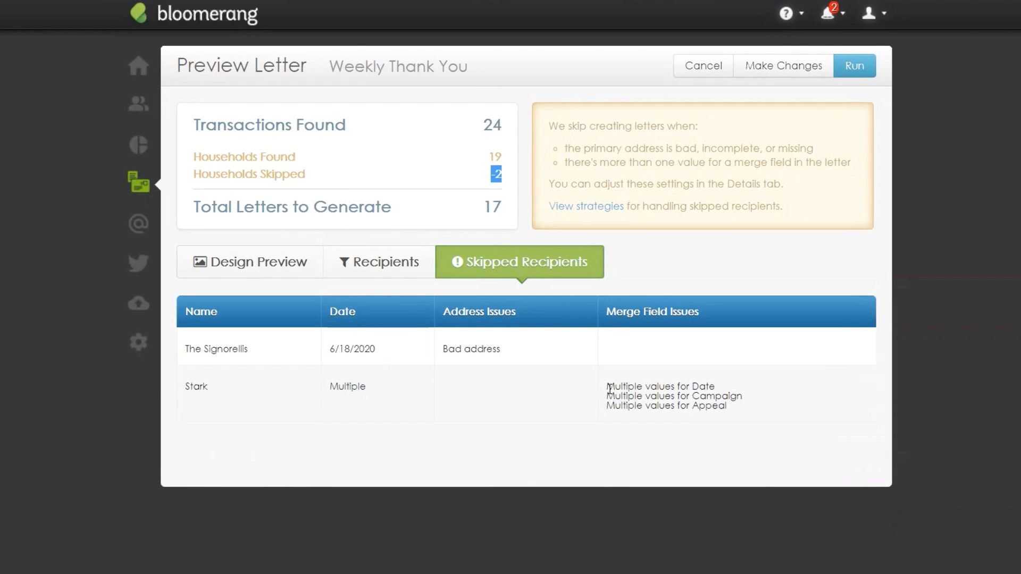
pyautogui.moveTo(609, 388); pyautogui.dragTo(752, 414)
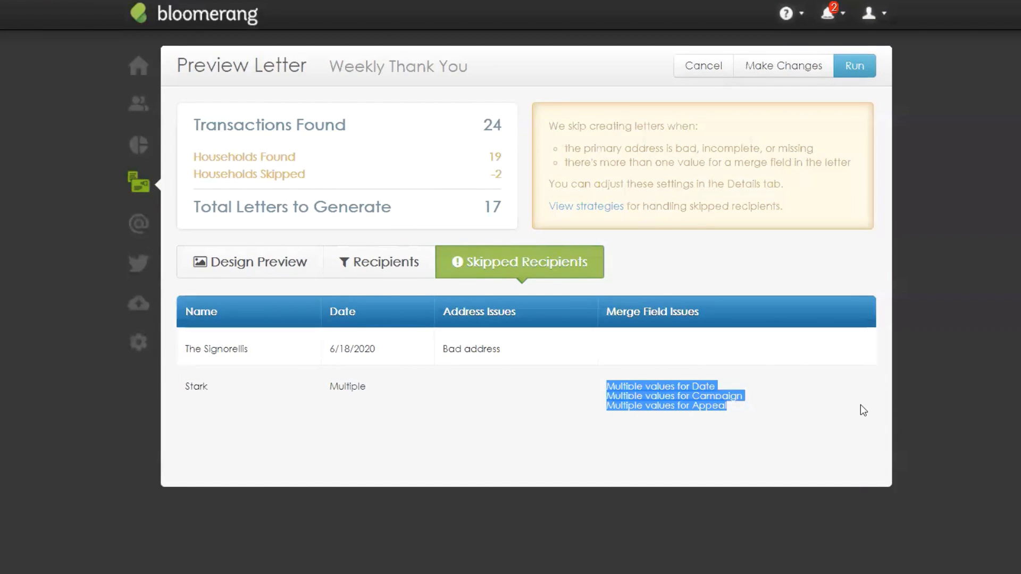
pyautogui.click(880, 395)
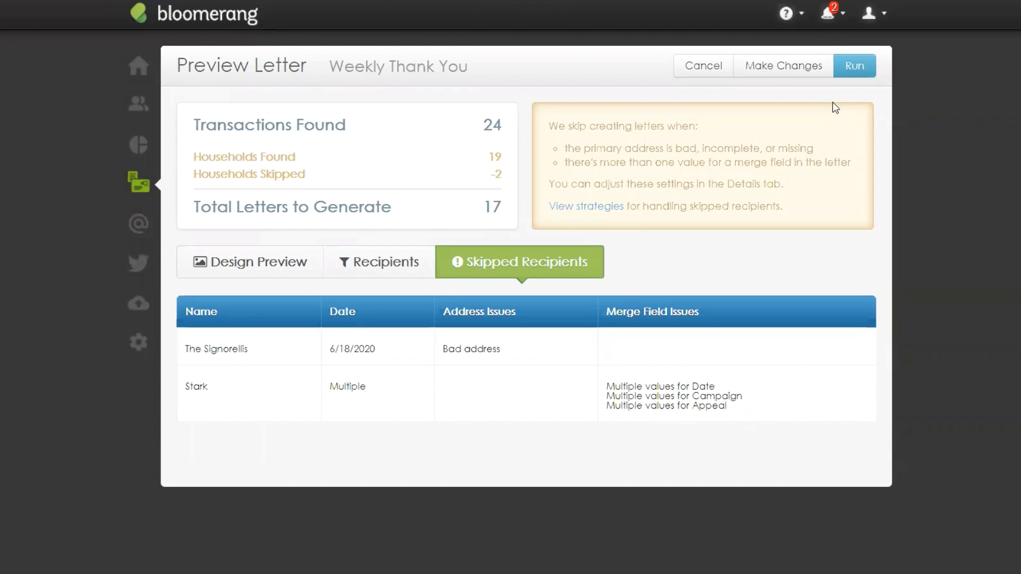
# Run a test of the first 5 letters rather than the full mailing, then download and open the sample letters
pyautogui.click(853, 66)
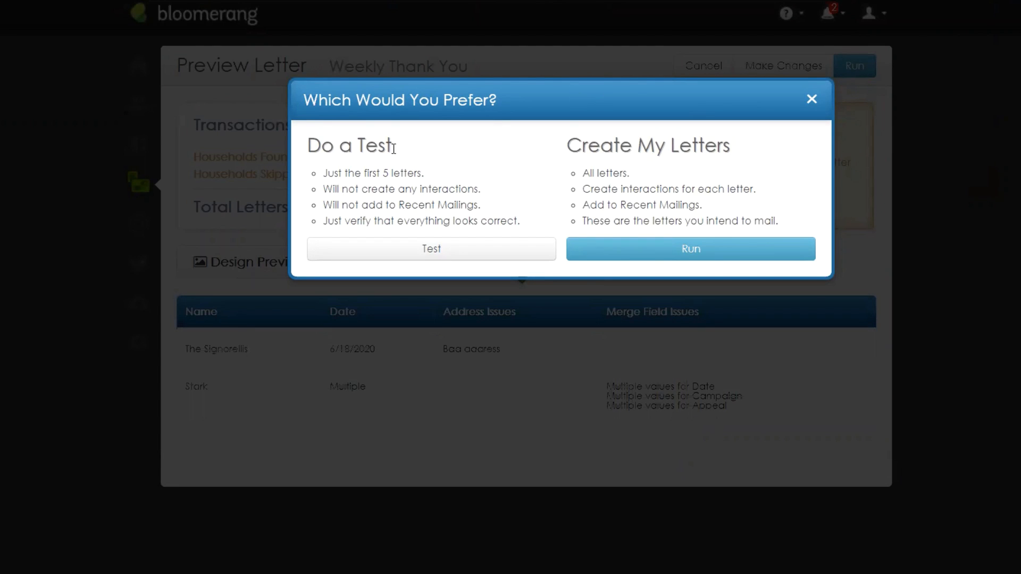
pyautogui.moveTo(405, 146); pyautogui.dragTo(306, 151)
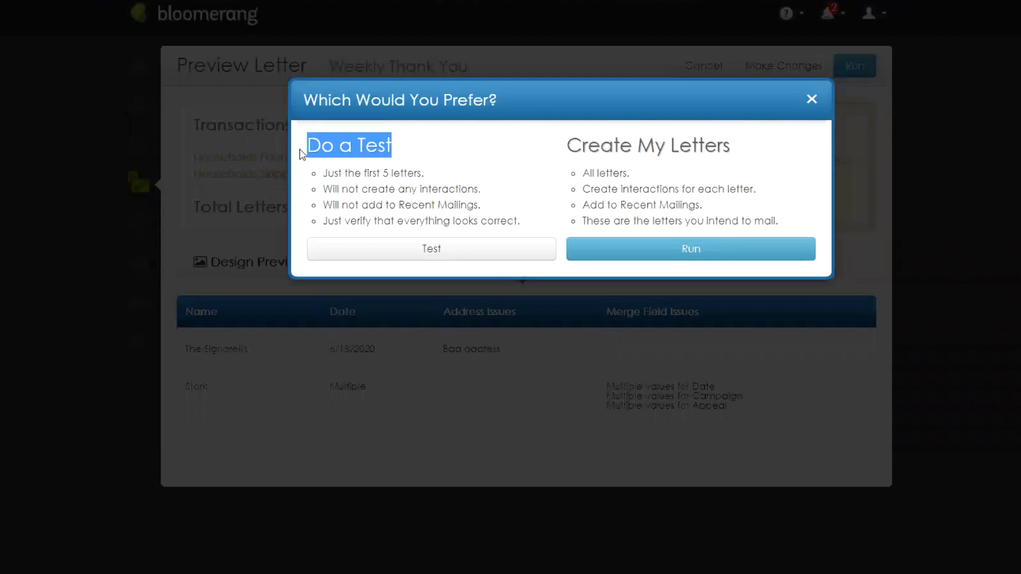
pyautogui.moveTo(342, 190); pyautogui.dragTo(361, 205)
pyautogui.moveTo(523, 223); pyautogui.dragTo(320, 227)
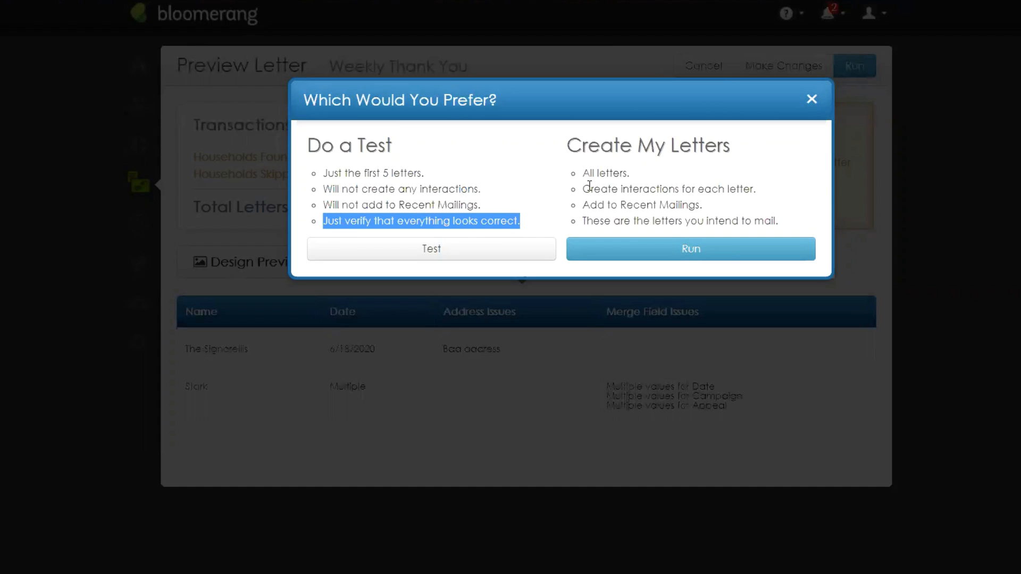
pyautogui.click(474, 254)
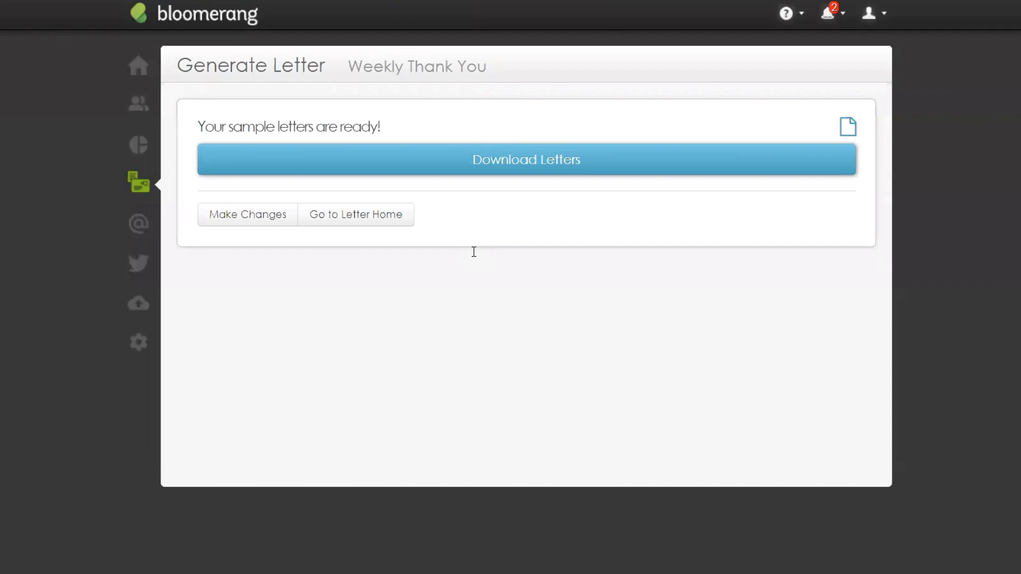
pyautogui.click(540, 169)
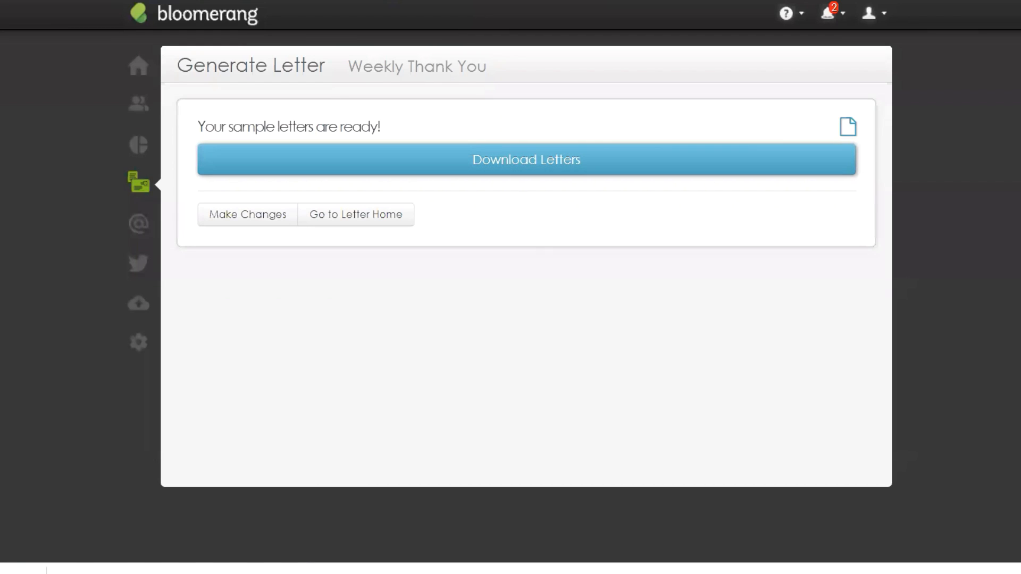
pyautogui.click(23, 570)
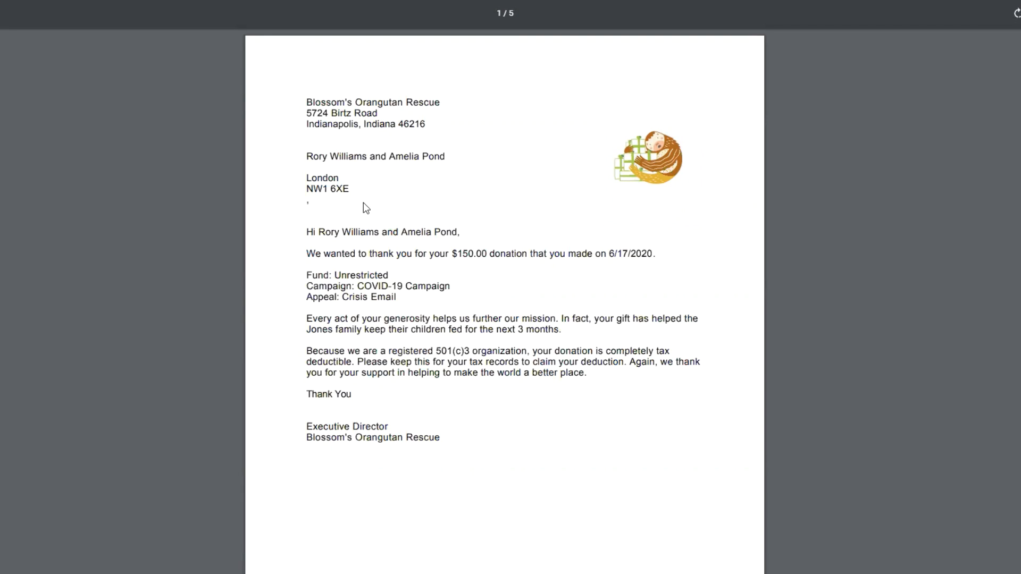
# Check the first sample letter's address, donation amount, date, fund, campaign and appeal
pyautogui.moveTo(307, 178); pyautogui.dragTo(355, 188)
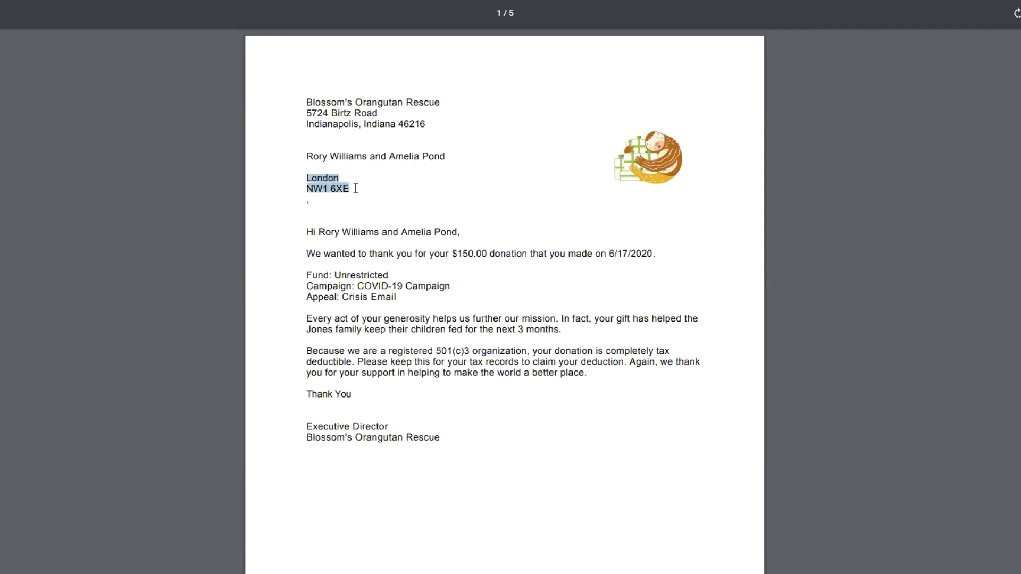
pyautogui.click(307, 203)
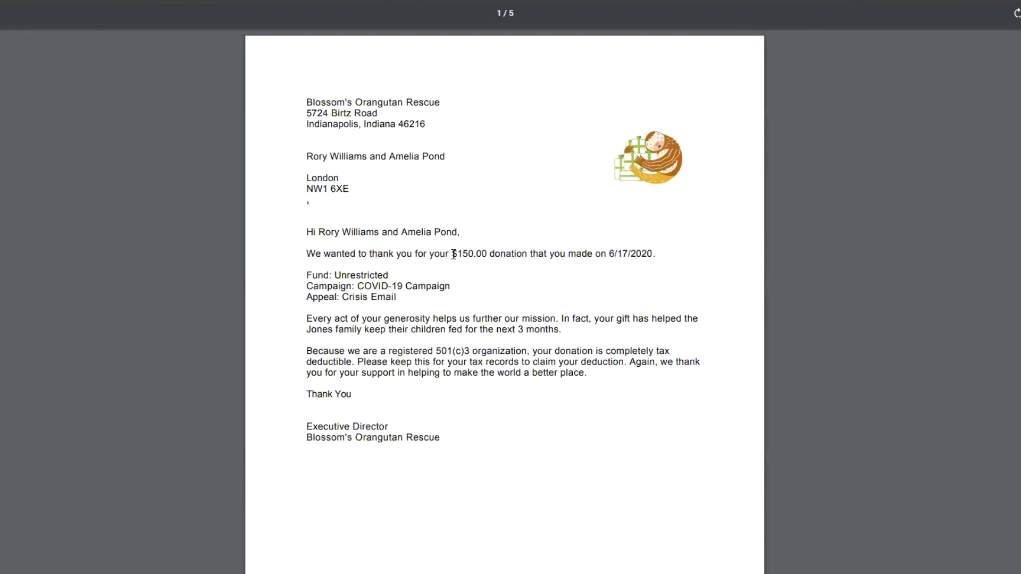
pyautogui.moveTo(451, 254); pyautogui.dragTo(489, 252)
pyautogui.moveTo(608, 253); pyautogui.dragTo(657, 258)
pyautogui.click(394, 276)
pyautogui.moveTo(307, 275); pyautogui.dragTo(404, 298)
pyautogui.click(467, 318)
# Check the second sample letter's recipient name, donation amount, date, fund and campaign
pyautogui.scroll(-10, 587, 396)
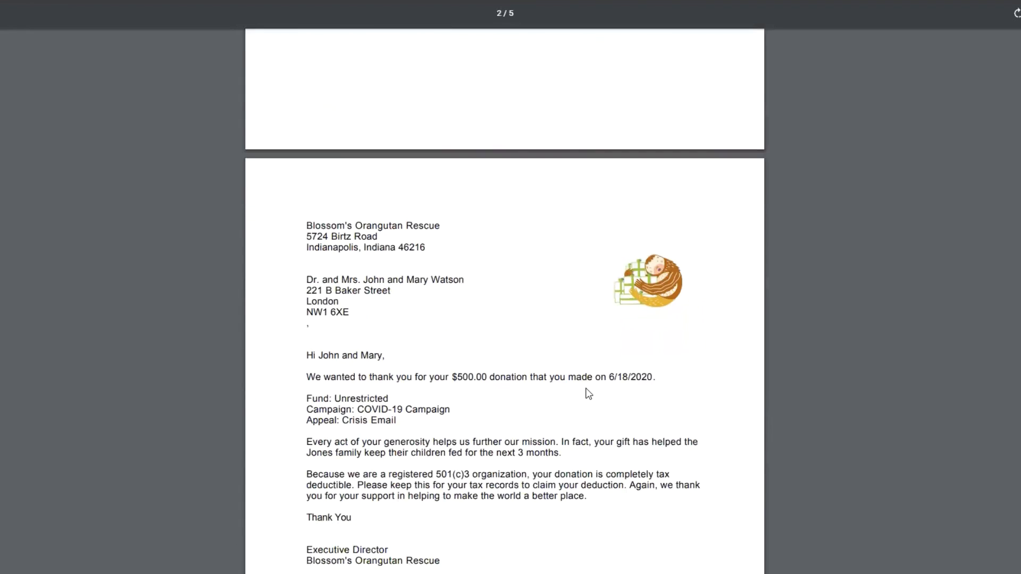
pyautogui.moveTo(306, 202); pyautogui.dragTo(464, 198)
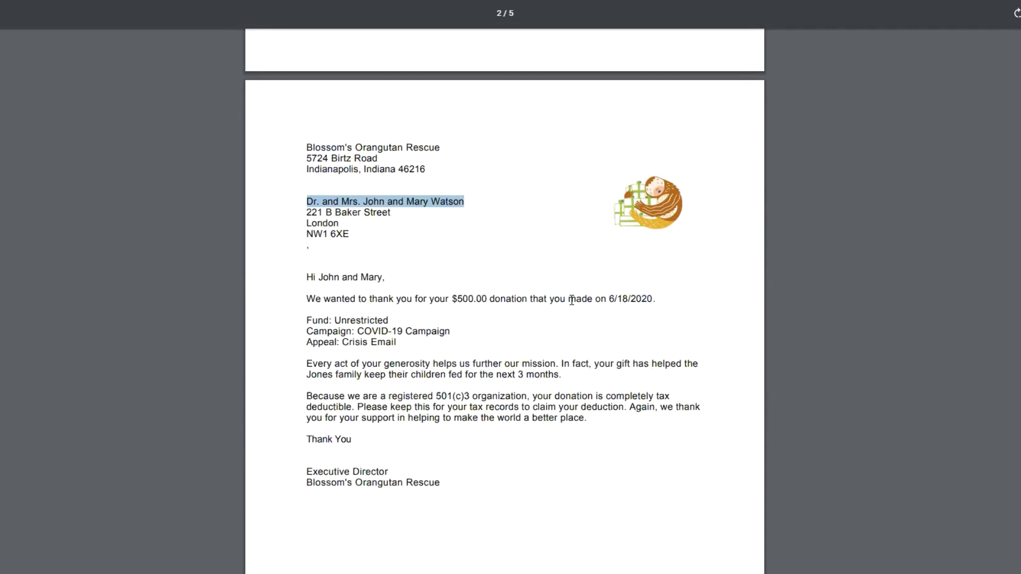
pyautogui.moveTo(453, 301); pyautogui.dragTo(659, 304)
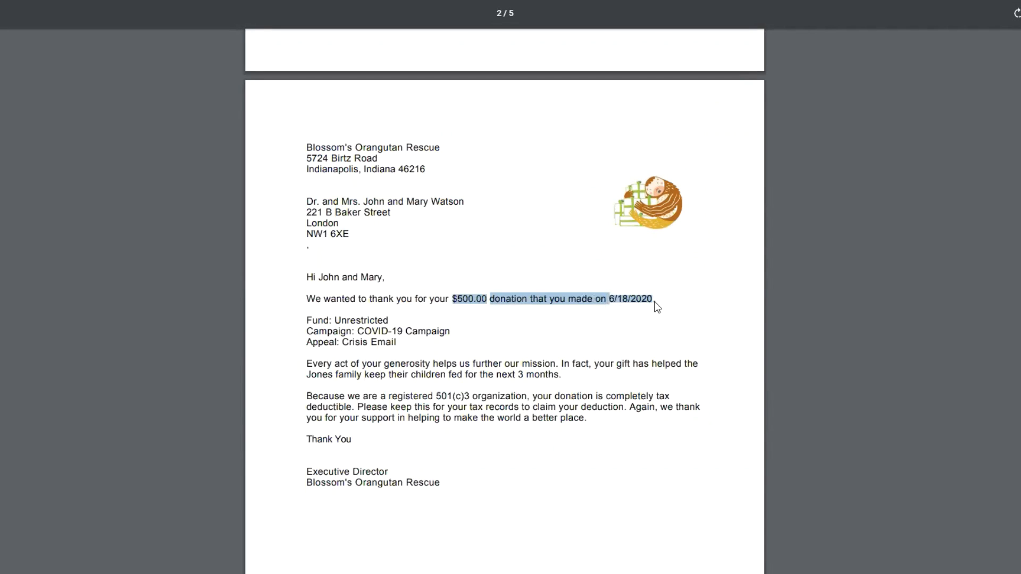
pyautogui.click(373, 326)
pyautogui.moveTo(334, 320); pyautogui.dragTo(403, 331)
# Check the third sample letter's address, donation amount, date, fund, campaign and appeal
pyautogui.scroll(-8, 431, 340)
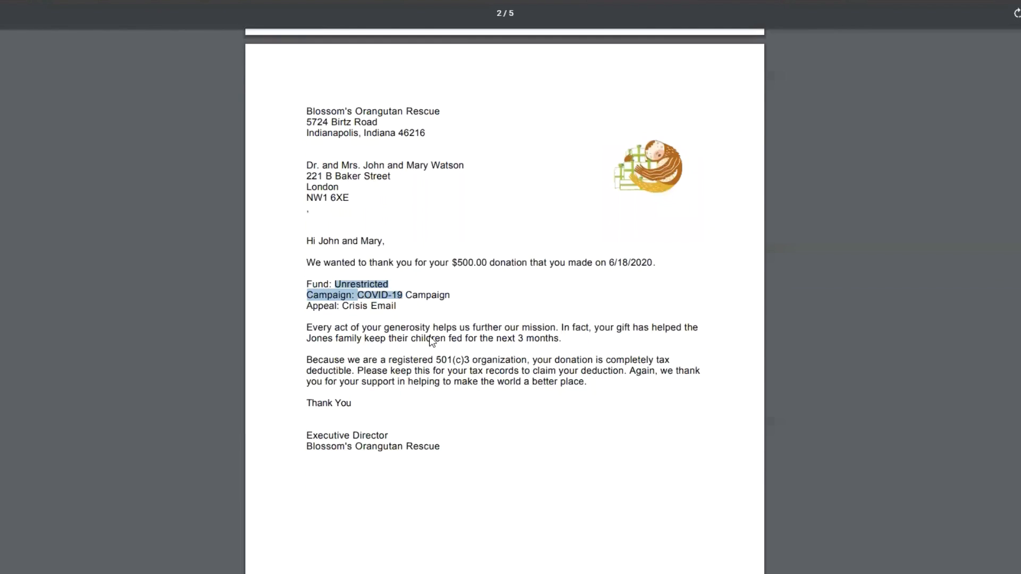
pyautogui.scroll(-5, 431, 341)
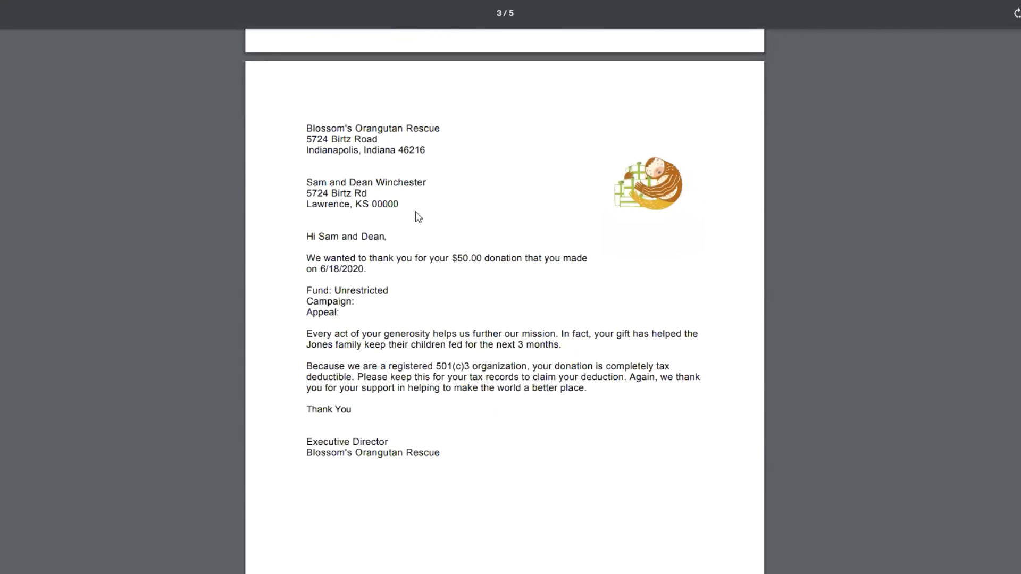
pyautogui.moveTo(402, 204); pyautogui.dragTo(310, 197)
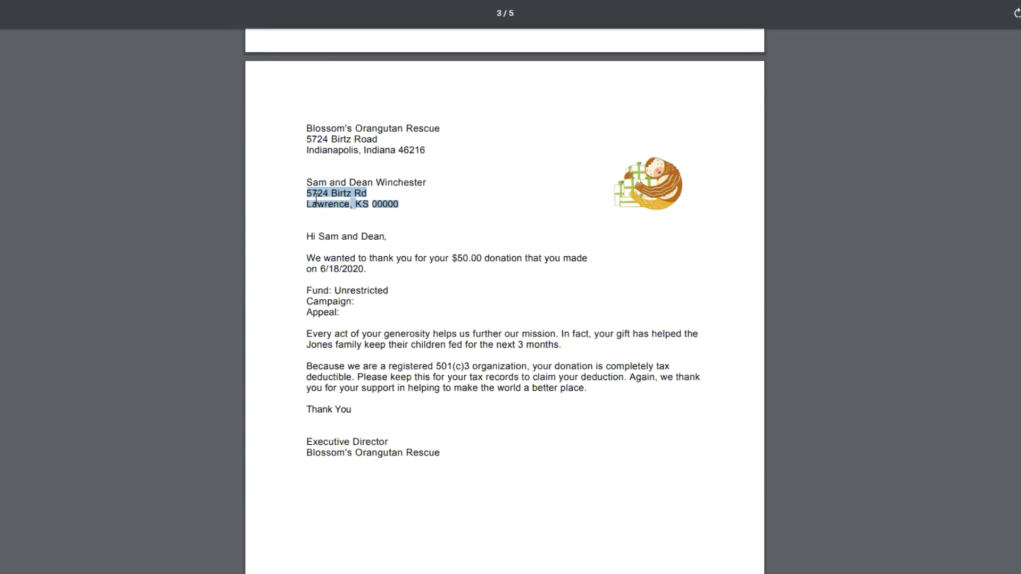
pyautogui.click(372, 216)
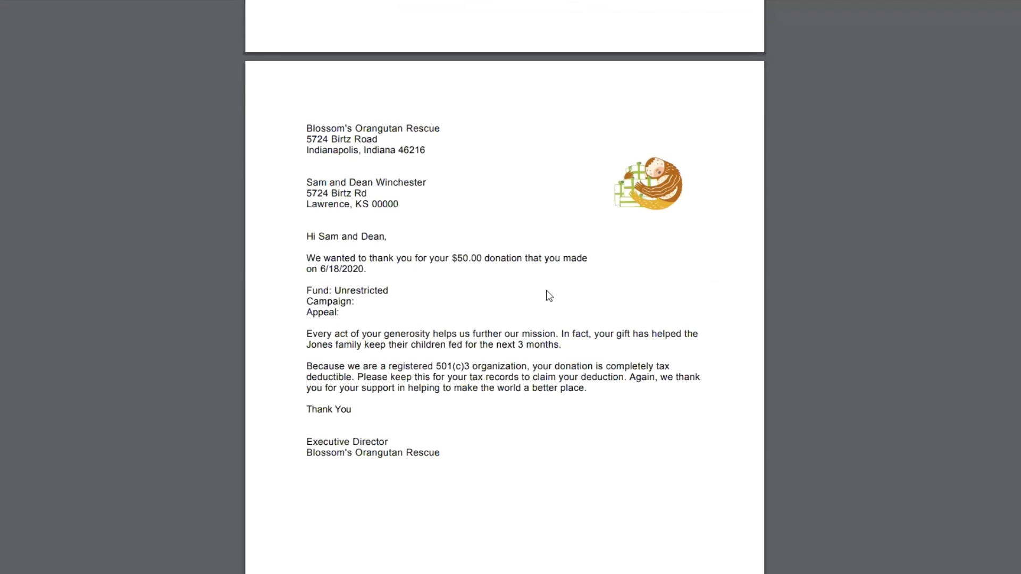
pyautogui.doubleClick(473, 260)
pyautogui.moveTo(321, 270); pyautogui.dragTo(365, 269)
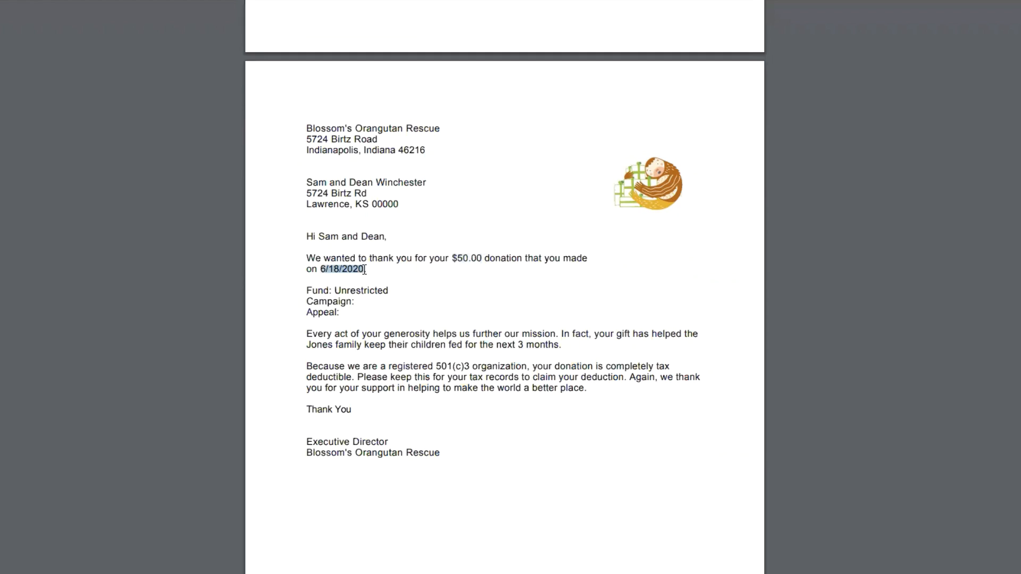
pyautogui.click(431, 310)
pyautogui.moveTo(307, 292); pyautogui.dragTo(390, 292)
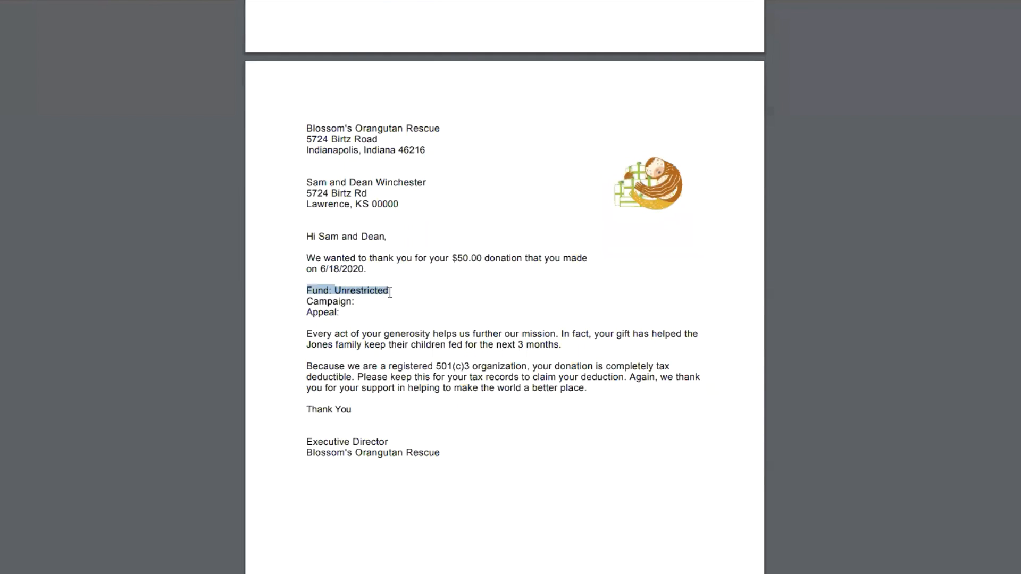
pyautogui.click(375, 297)
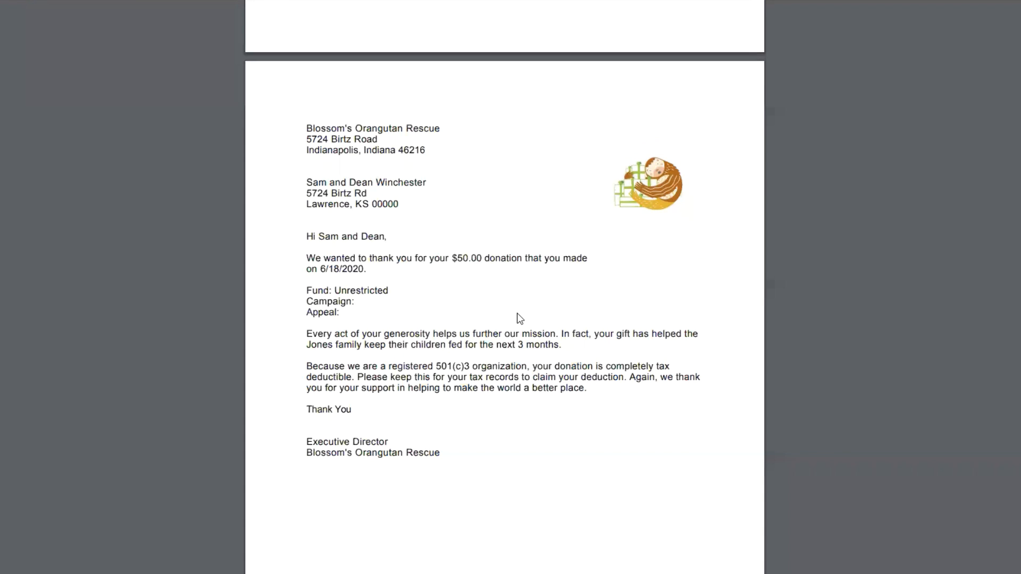
pyautogui.moveTo(355, 317); pyautogui.dragTo(306, 301)
# Skim the fourth and fifth sample letters through to the end of the document
pyautogui.scroll(-10, 593, 329)
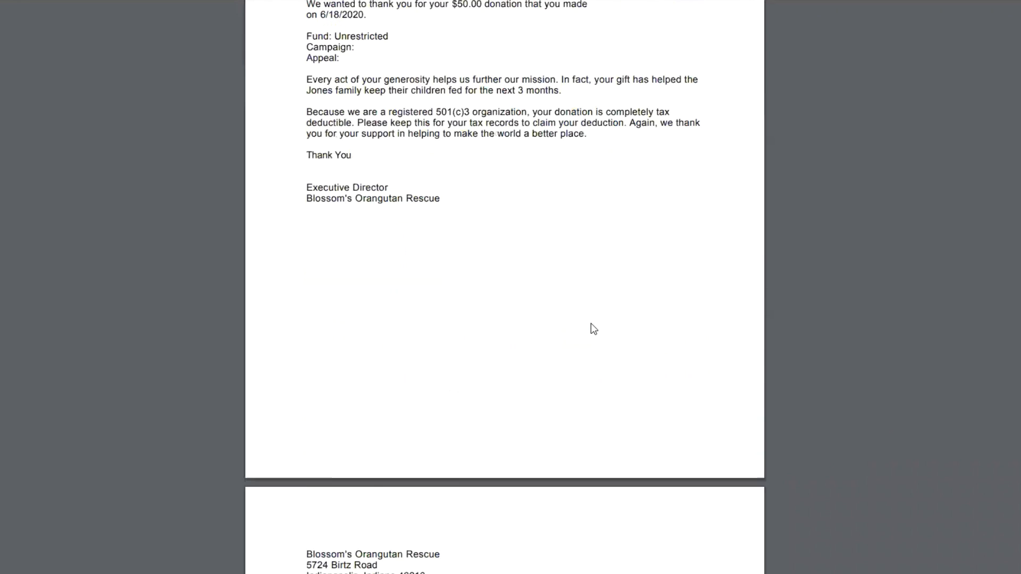
pyautogui.scroll(-2, 593, 329)
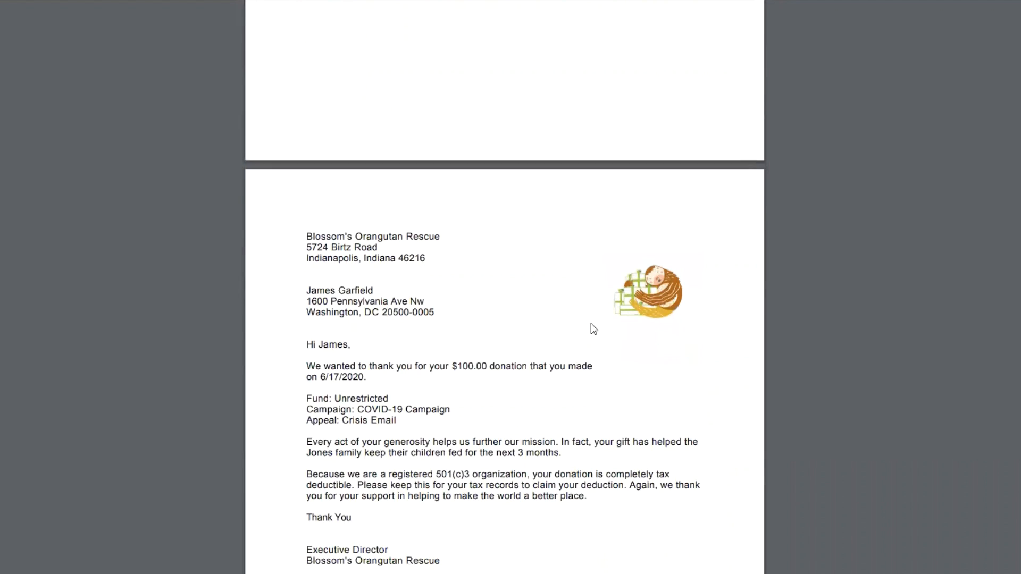
pyautogui.scroll(-10, 593, 329)
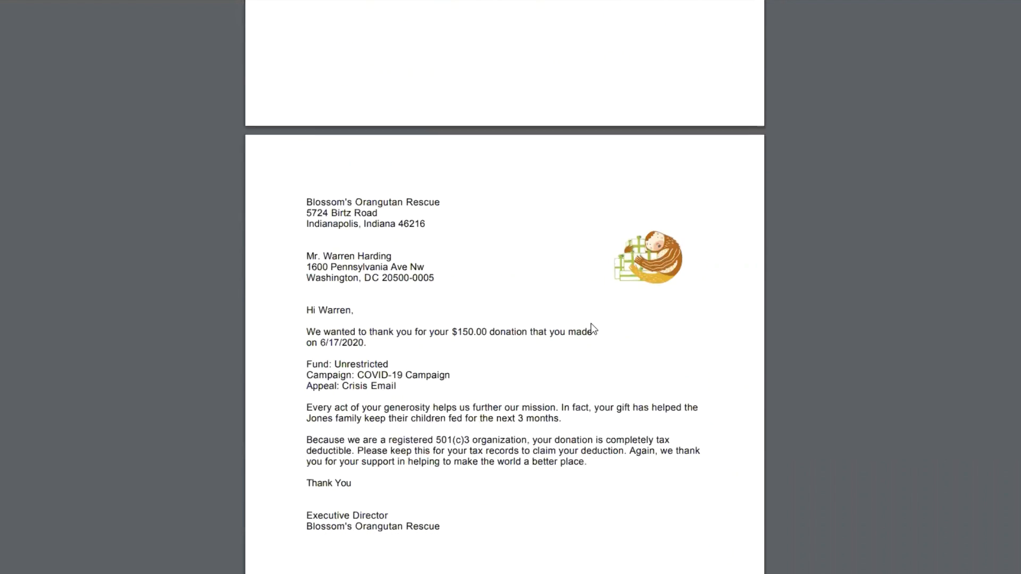
pyautogui.scroll(-6, 592, 324)
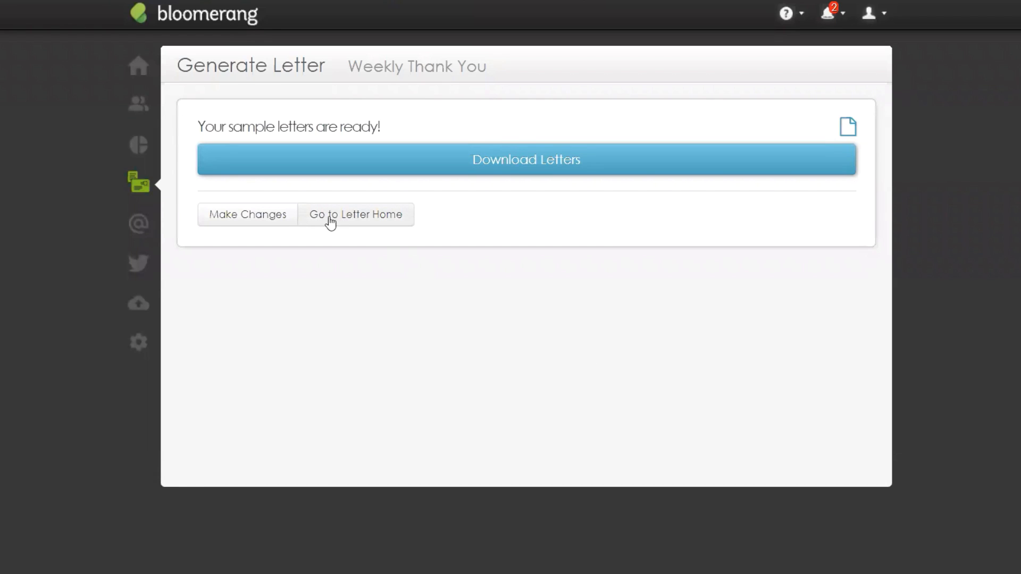
# Return to the Weekly Thank You letter, save and preview it, and run the full mailing to create all letters
pyautogui.click(265, 219)
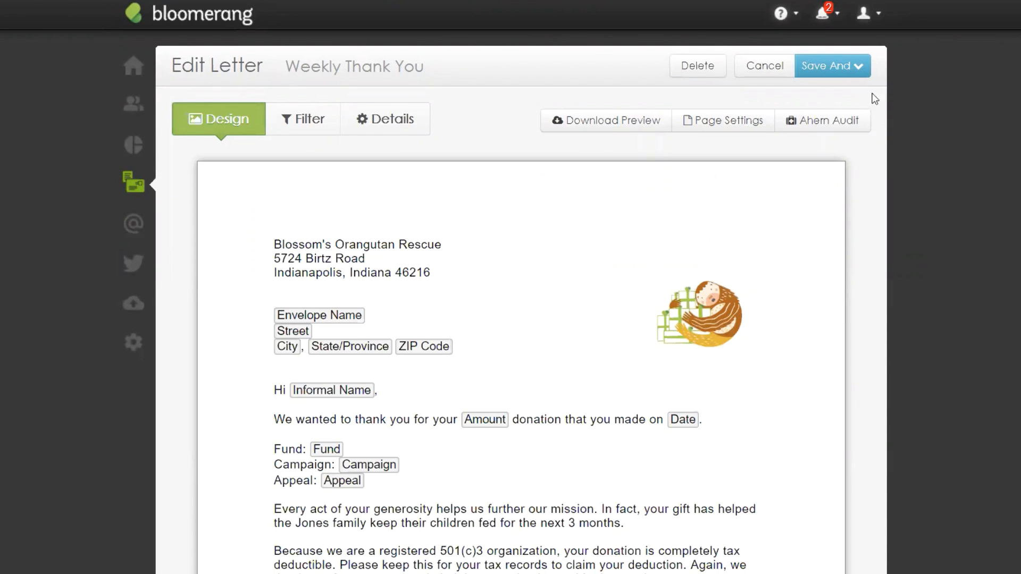
pyautogui.click(865, 69)
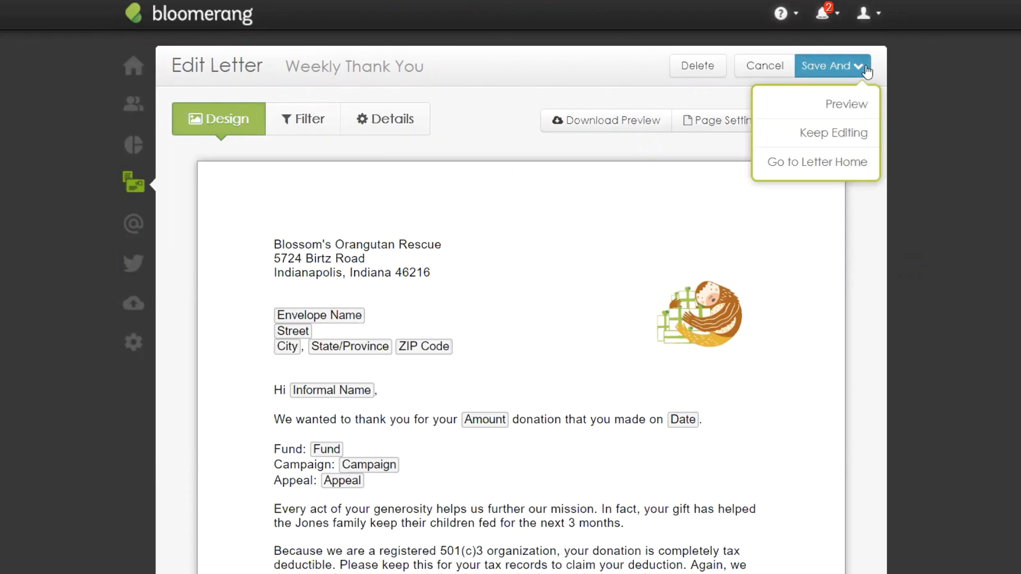
pyautogui.click(867, 105)
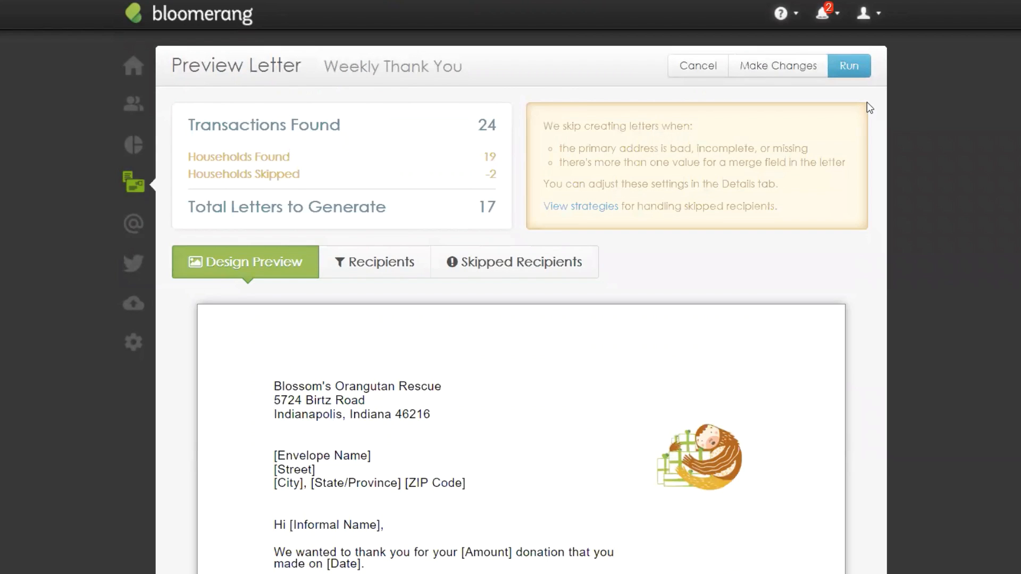
pyautogui.click(854, 71)
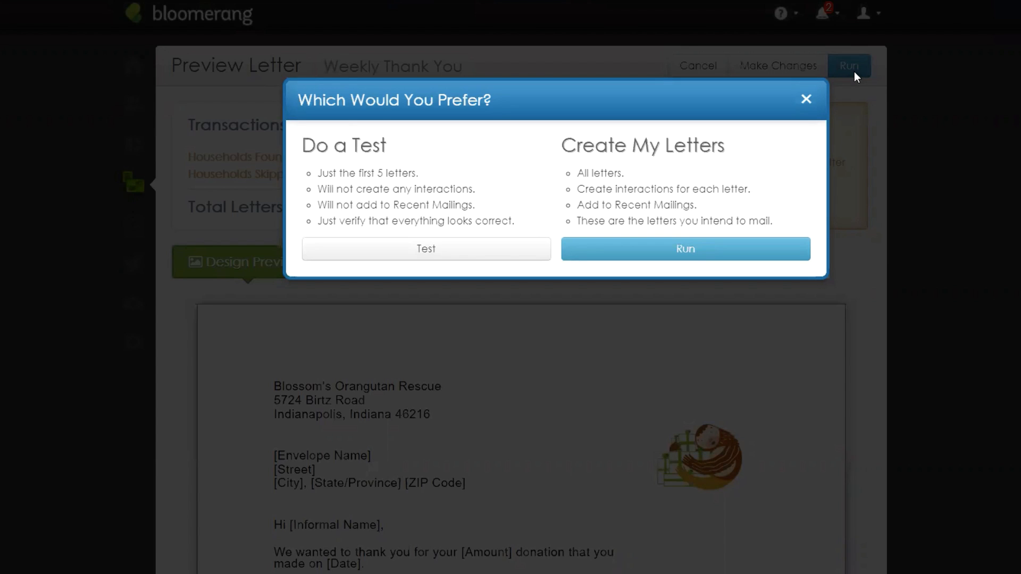
pyautogui.click(762, 254)
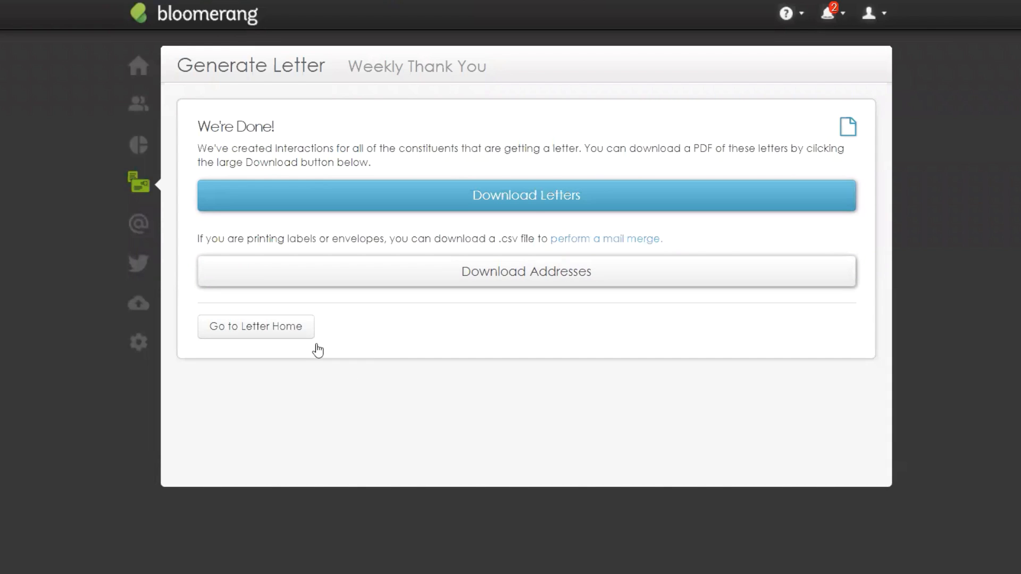
# Go to the letter home page and examine the new Weekly Thank You entry and its options under Most Recent Mailings
pyautogui.click(307, 332)
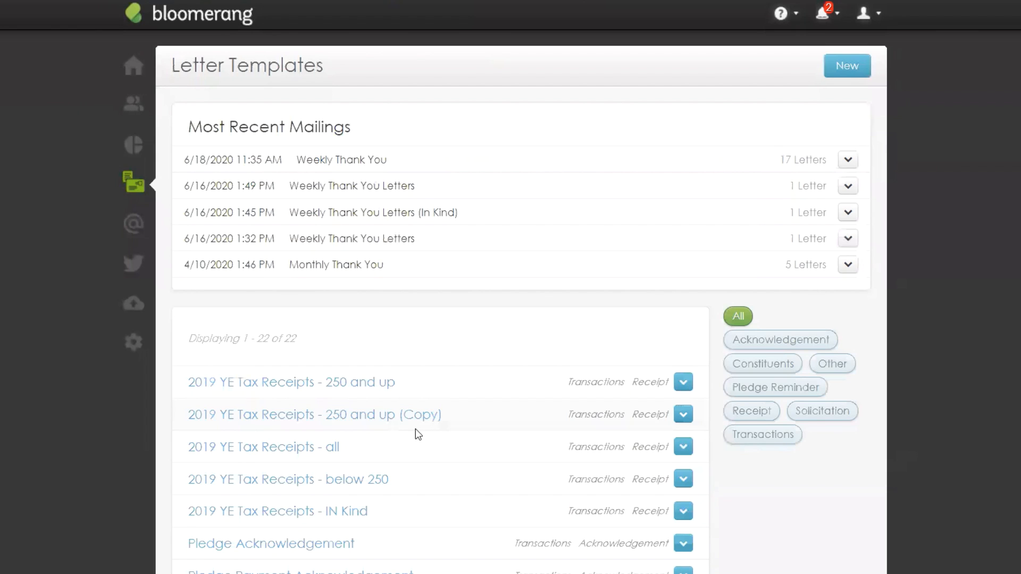
pyautogui.moveTo(181, 162); pyautogui.dragTo(392, 162)
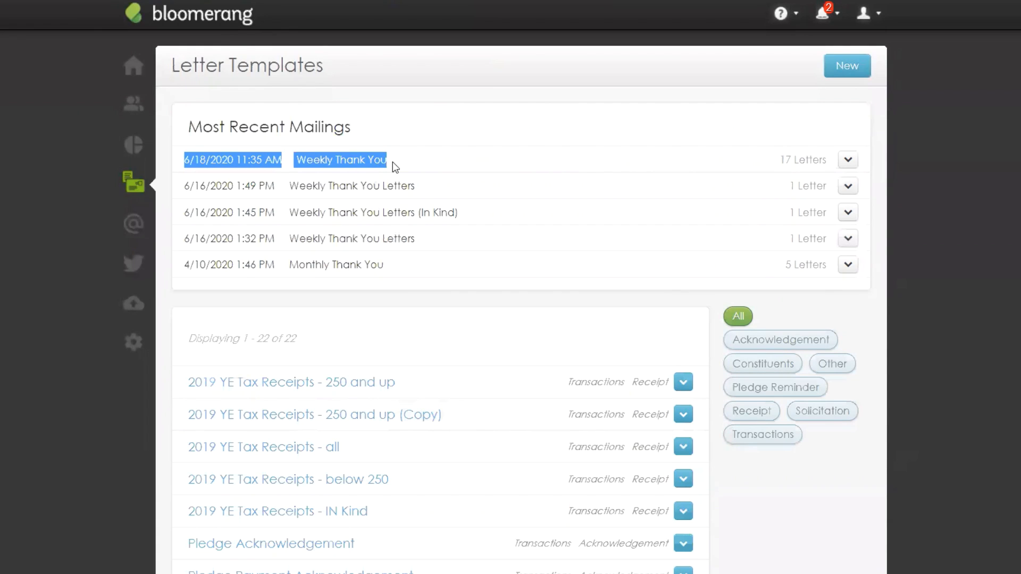
pyautogui.moveTo(346, 129); pyautogui.dragTo(196, 124)
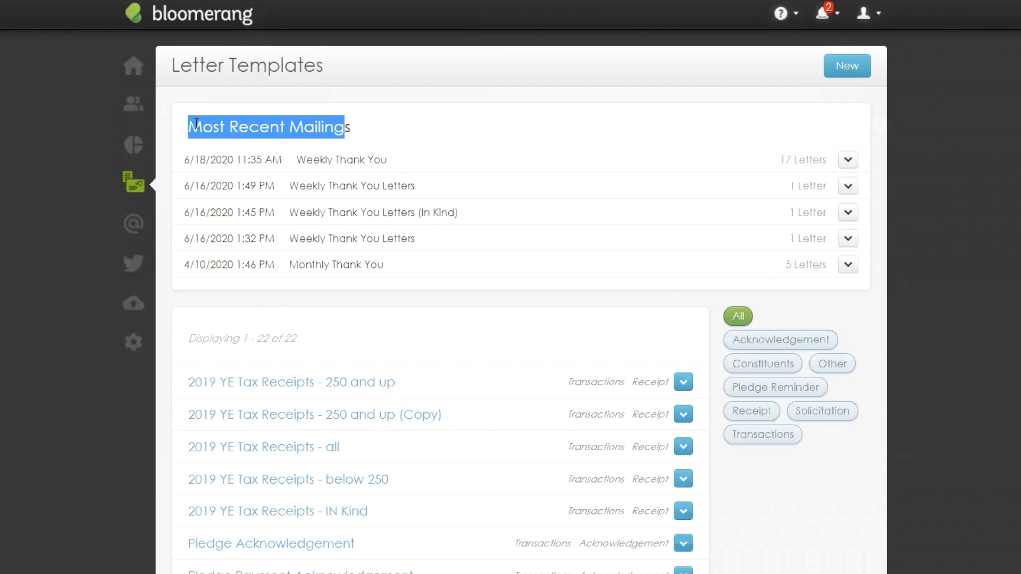
pyautogui.click(360, 127)
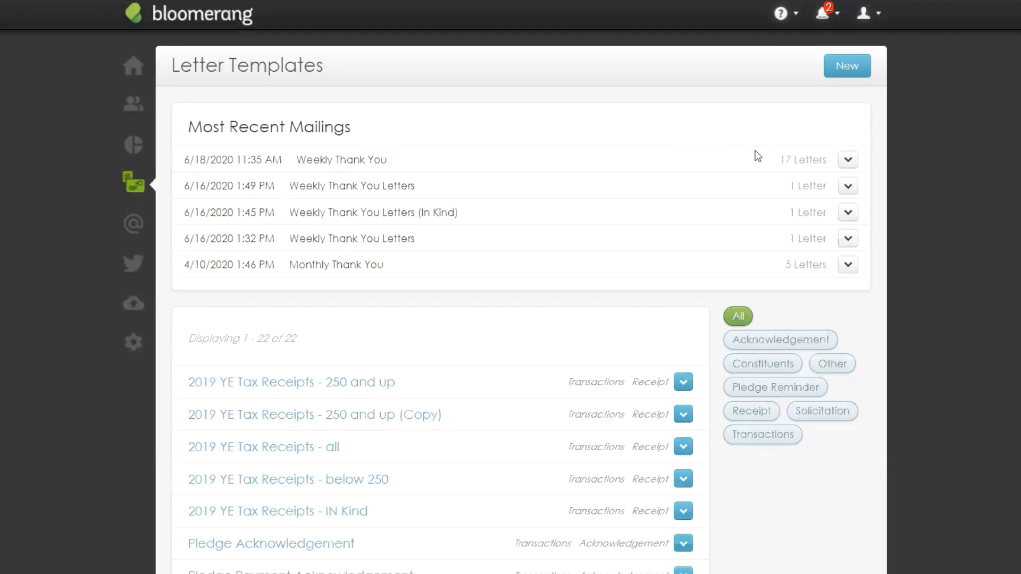
pyautogui.tripleClick(777, 162)
pyautogui.click(779, 160)
pyautogui.click(848, 166)
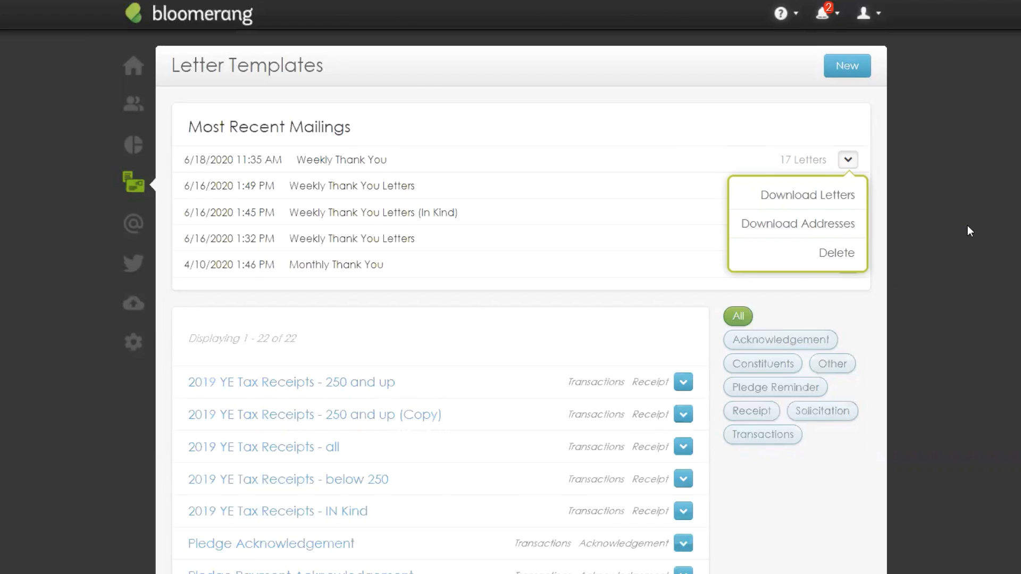
pyautogui.click(959, 249)
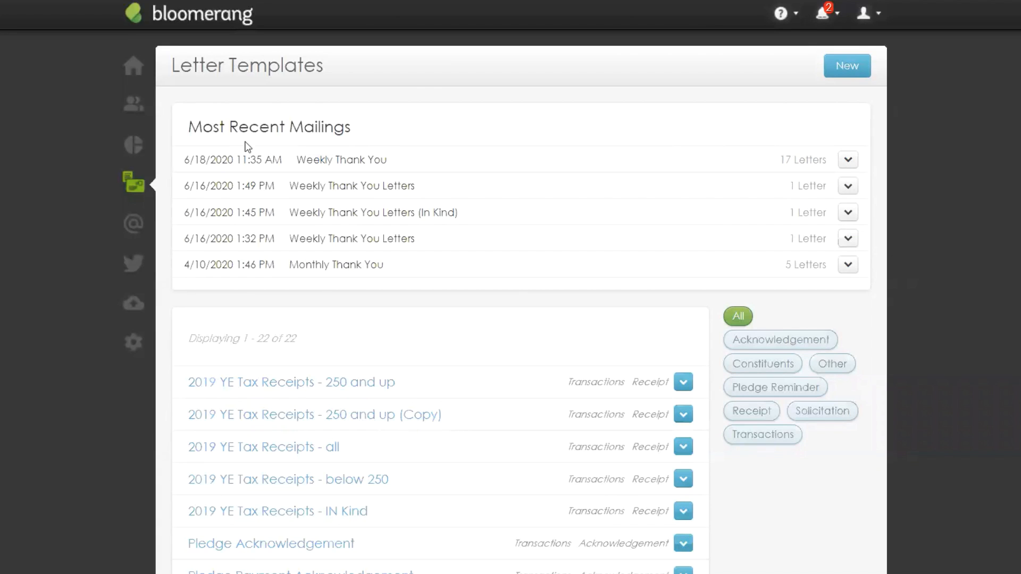
pyautogui.moveTo(189, 131); pyautogui.dragTo(351, 134)
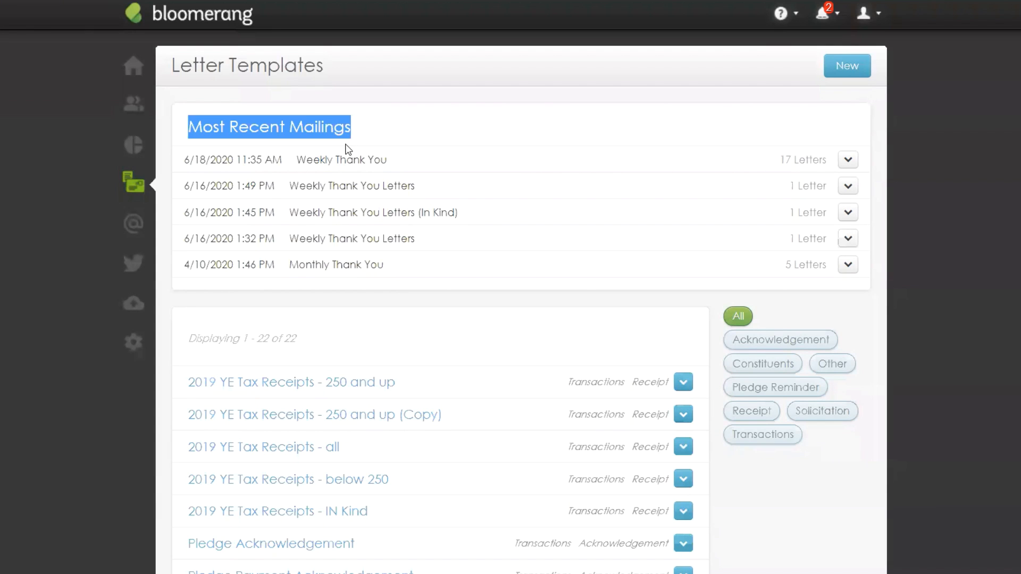
# Open the $500 donor's 6/18/2020 Mail acknowledgement and review its purpose and acknowledged transactions
pyautogui.click(133, 105)
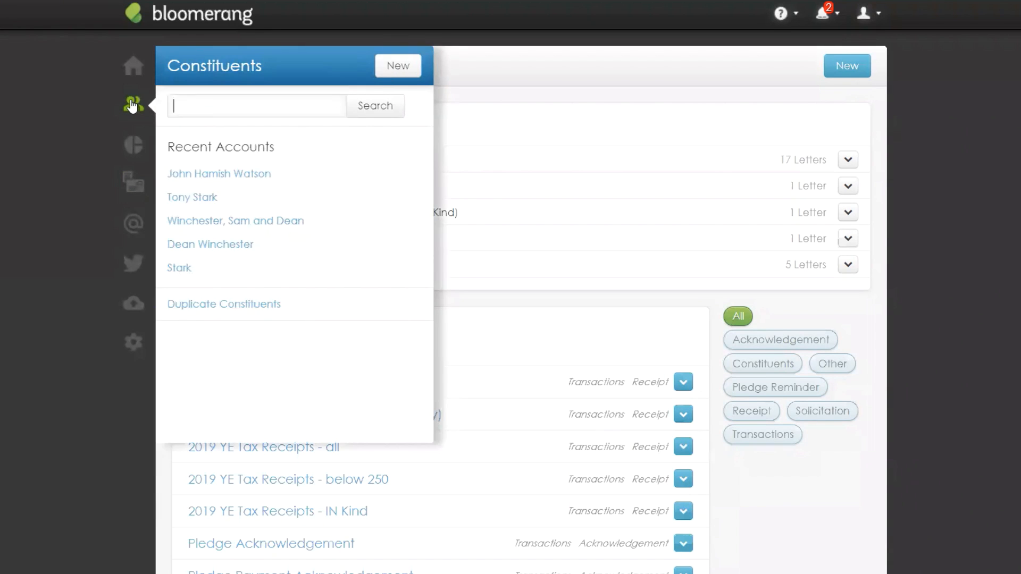
pyautogui.click(254, 177)
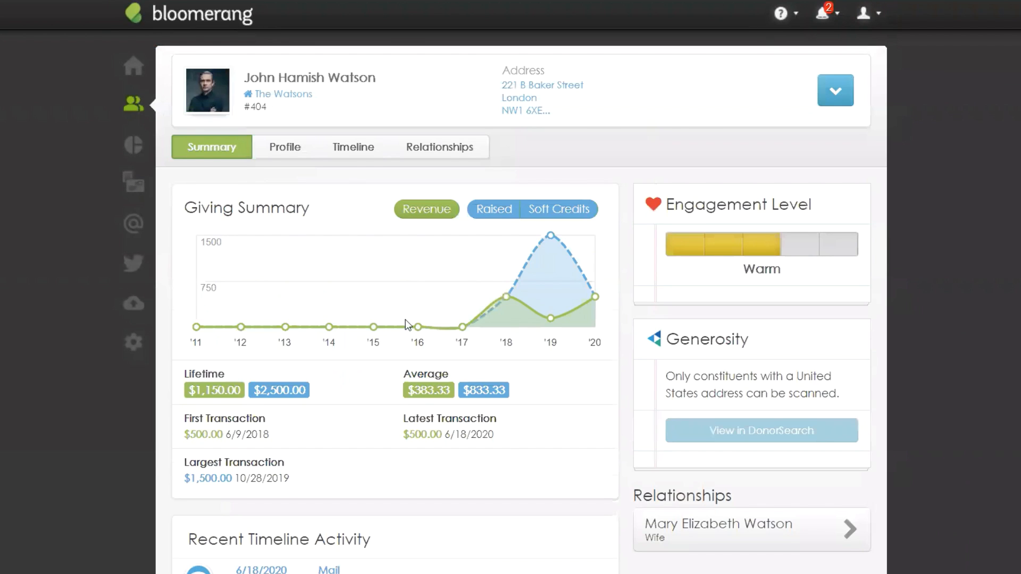
pyautogui.scroll(-5, 400, 334)
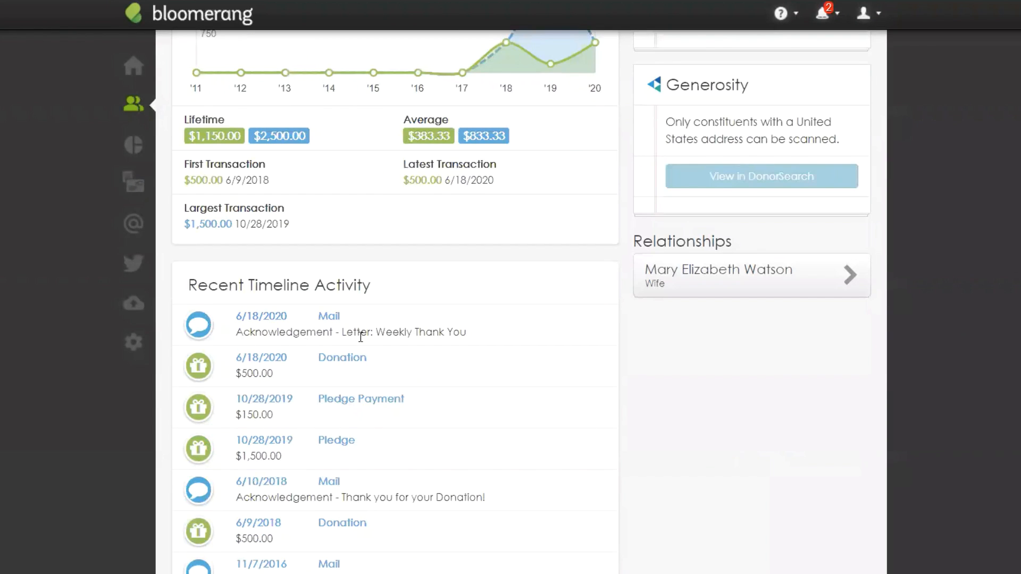
pyautogui.click(328, 325)
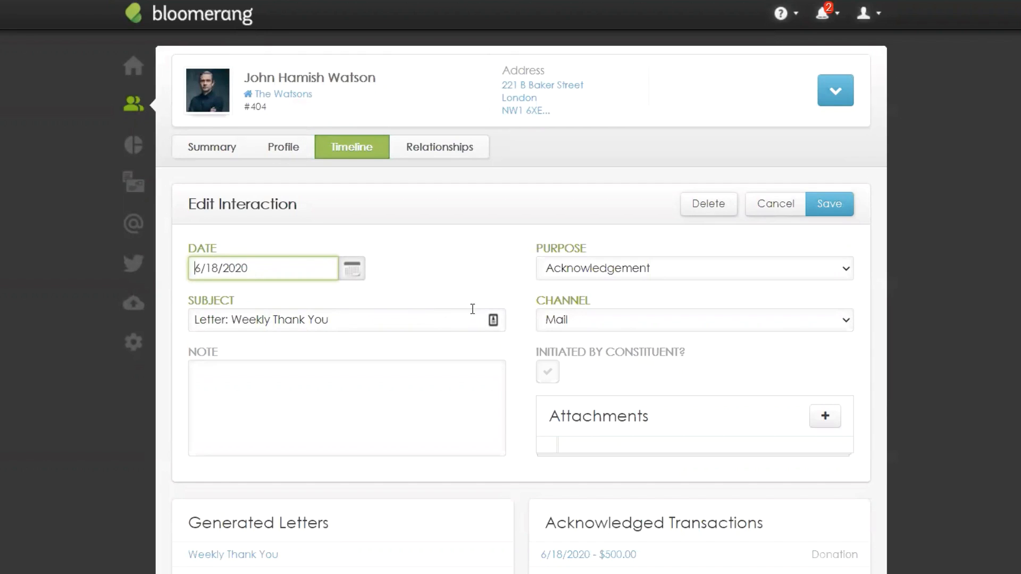
pyautogui.moveTo(536, 248); pyautogui.dragTo(587, 253)
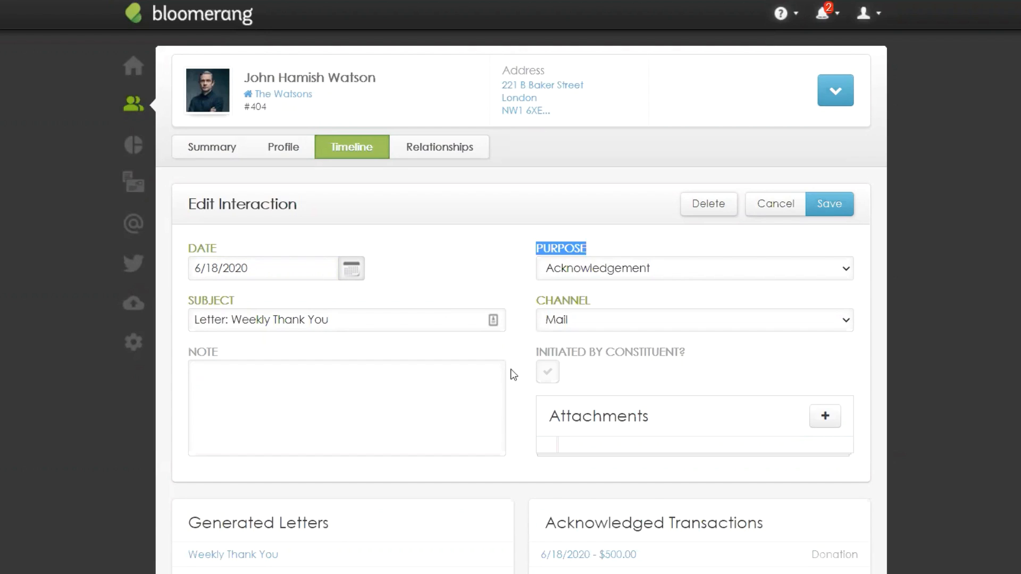
pyautogui.scroll(-2, 514, 369)
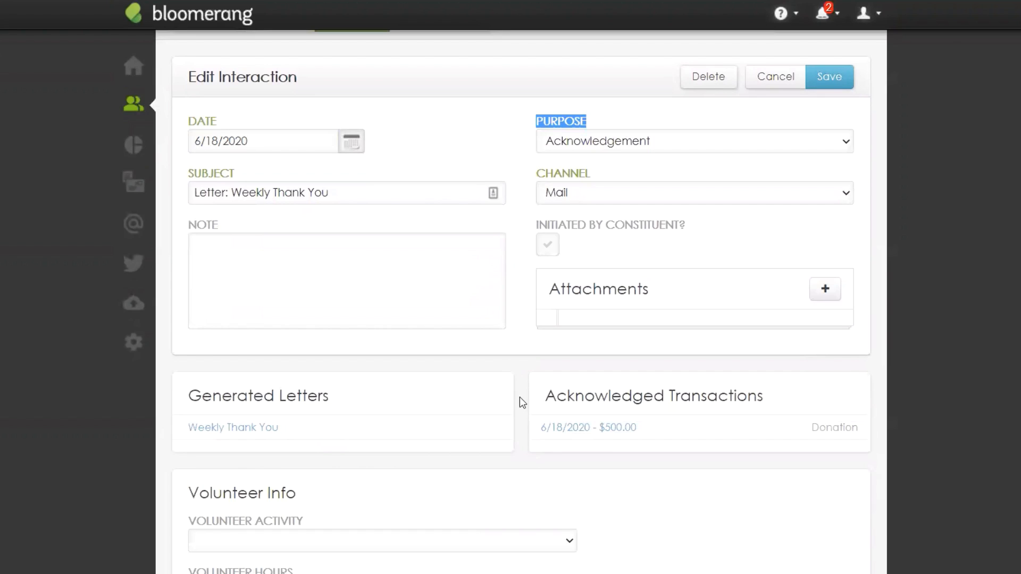
pyautogui.moveTo(542, 397); pyautogui.dragTo(776, 392)
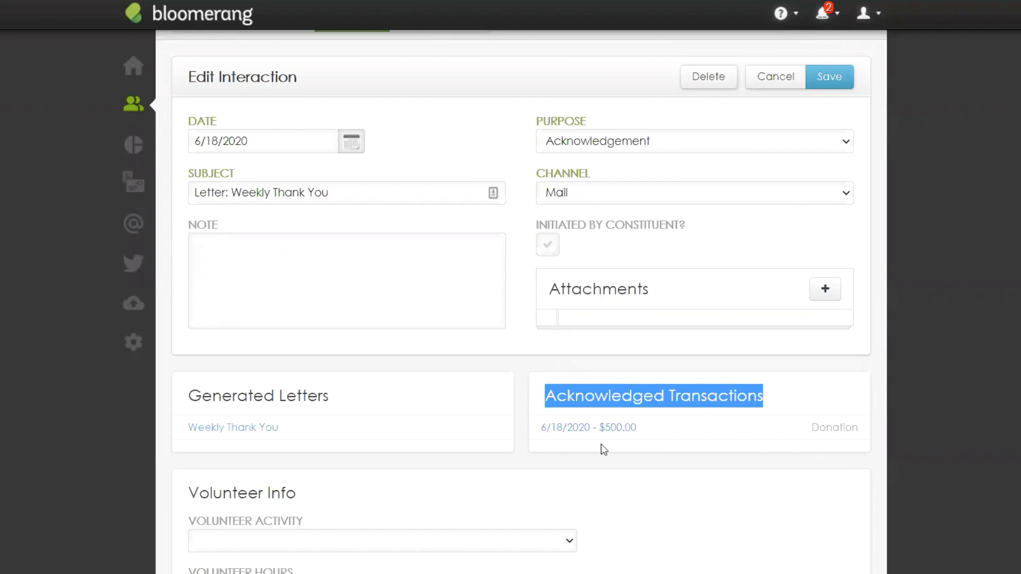
# Open the generated Weekly Thank You letter, delete the stray comma line below the recipient's address, save it and review the letter
pyautogui.click(250, 439)
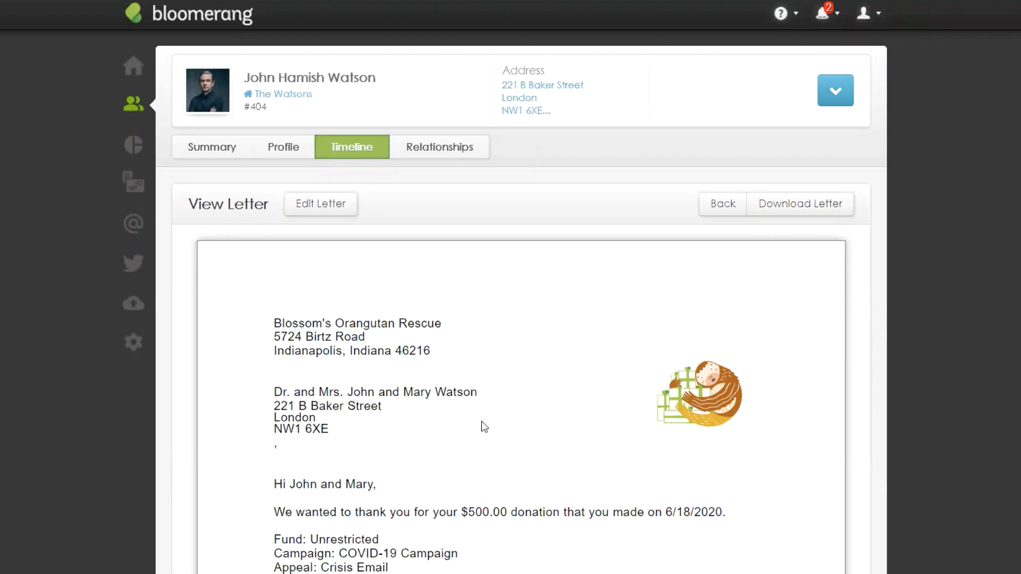
pyautogui.scroll(-3, 483, 418)
pyautogui.scroll(4, 494, 479)
pyautogui.click(318, 210)
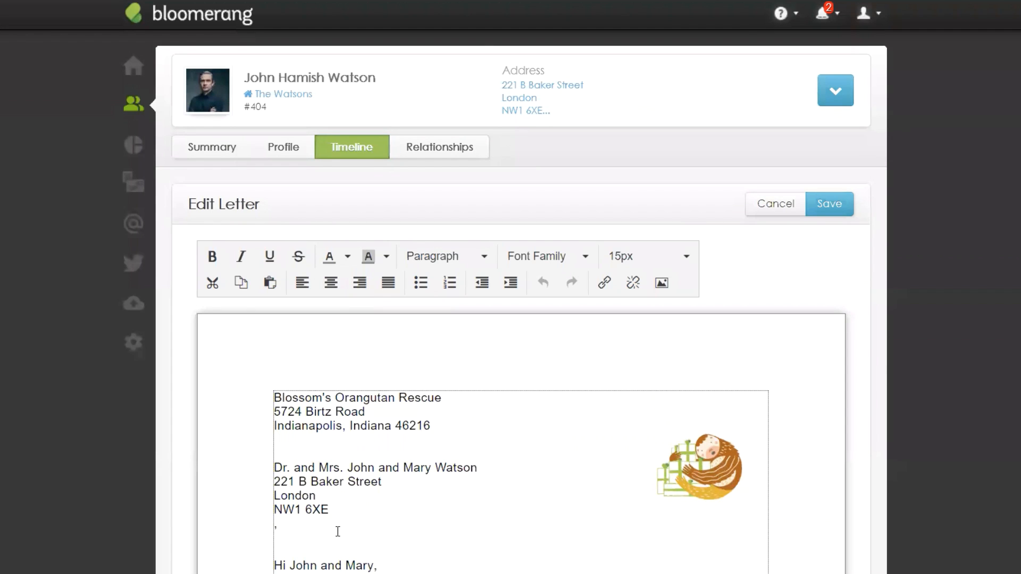
pyautogui.click(338, 531)
pyautogui.press('BackSpace')
pyautogui.press('BackSpace')
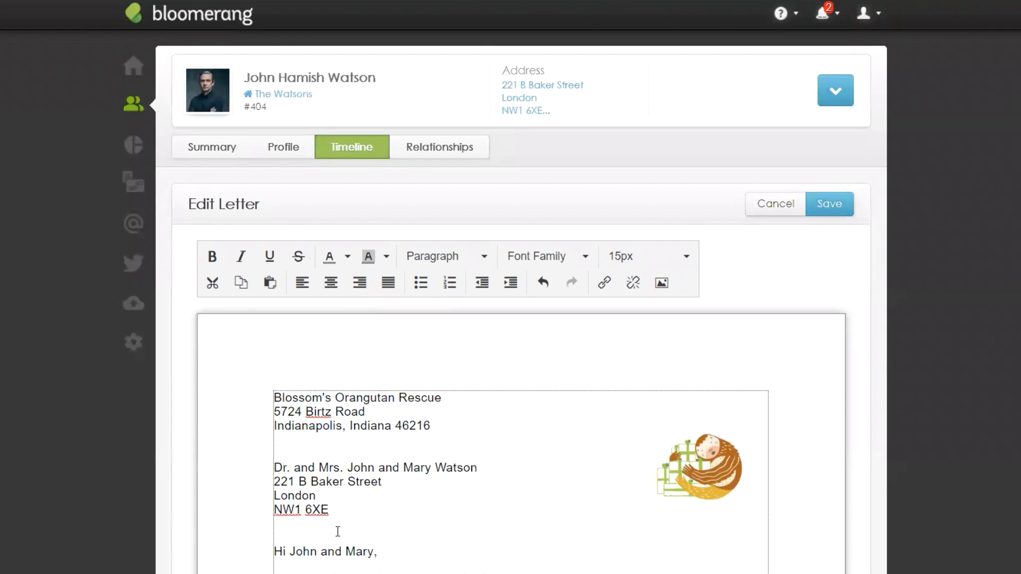
pyautogui.click(831, 209)
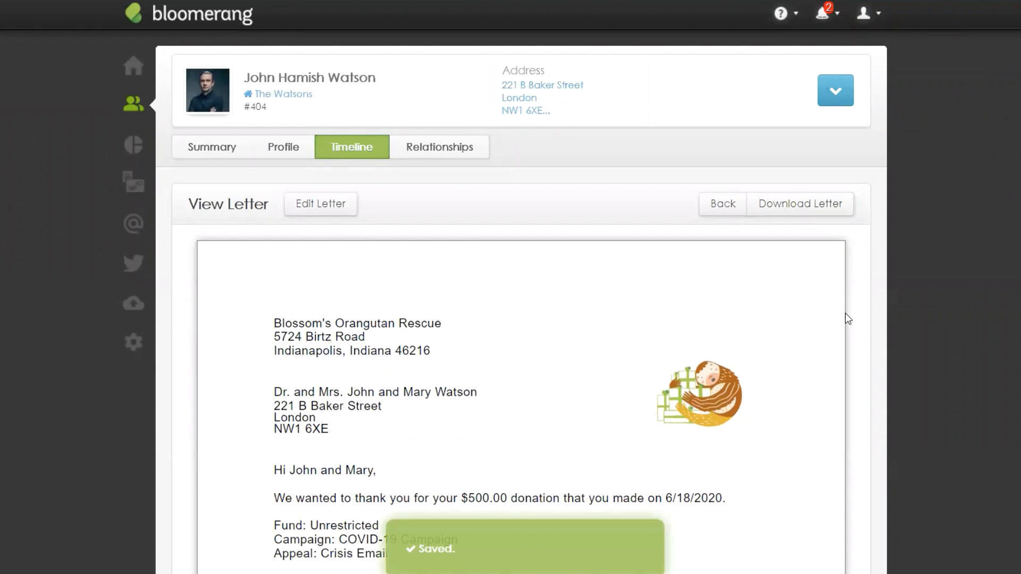
pyautogui.scroll(-2, 576, 400)
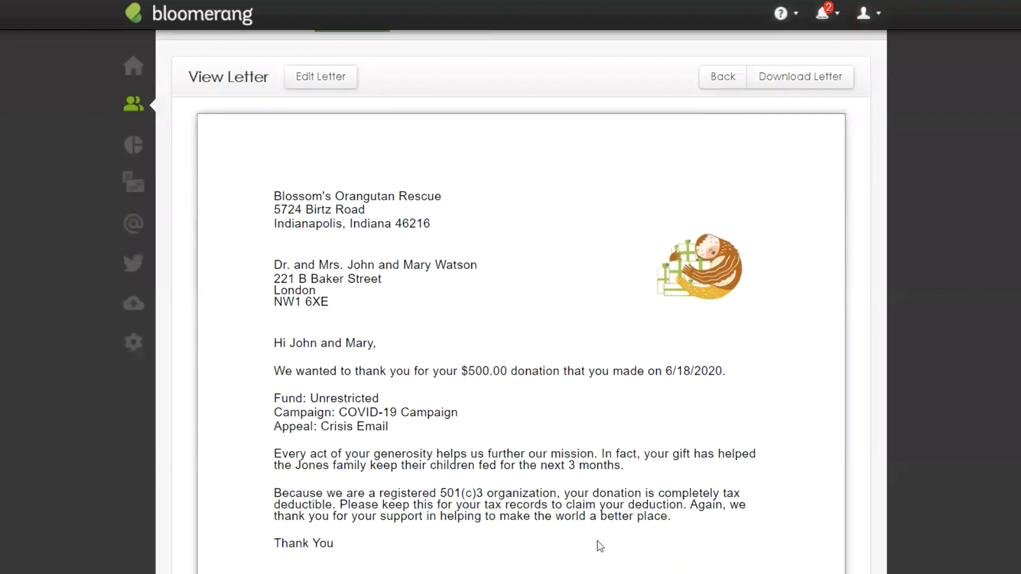
pyautogui.scroll(2, 623, 517)
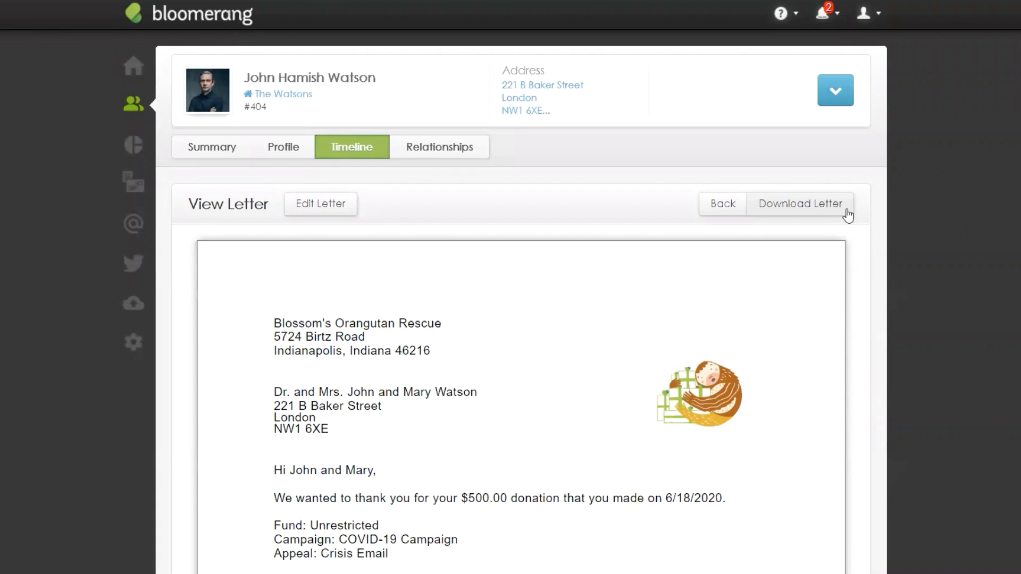
# Open the June 18 $500 donation from the donor's timeline and check its Acknowledgements section
pyautogui.click(360, 156)
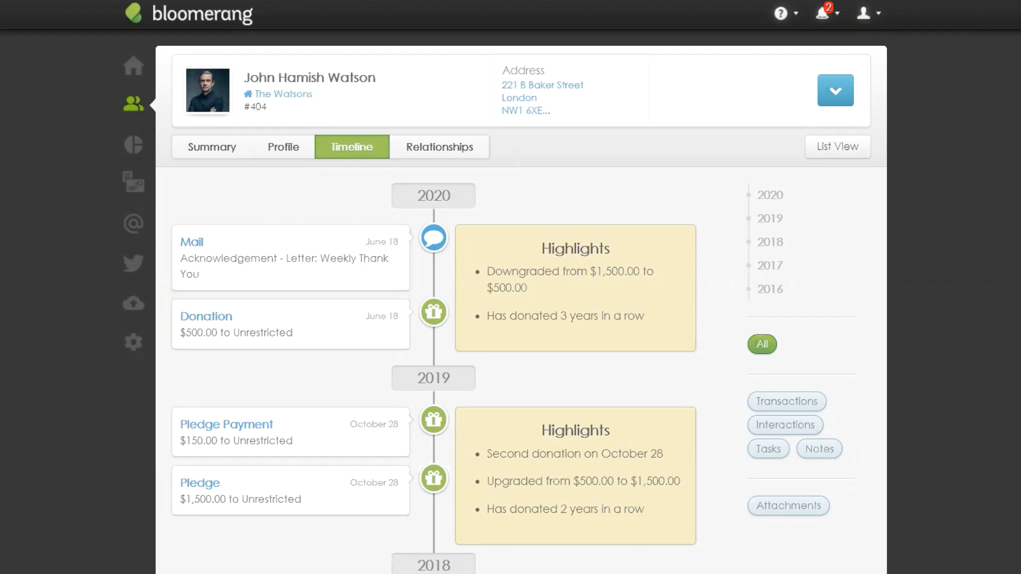
pyautogui.click(205, 316)
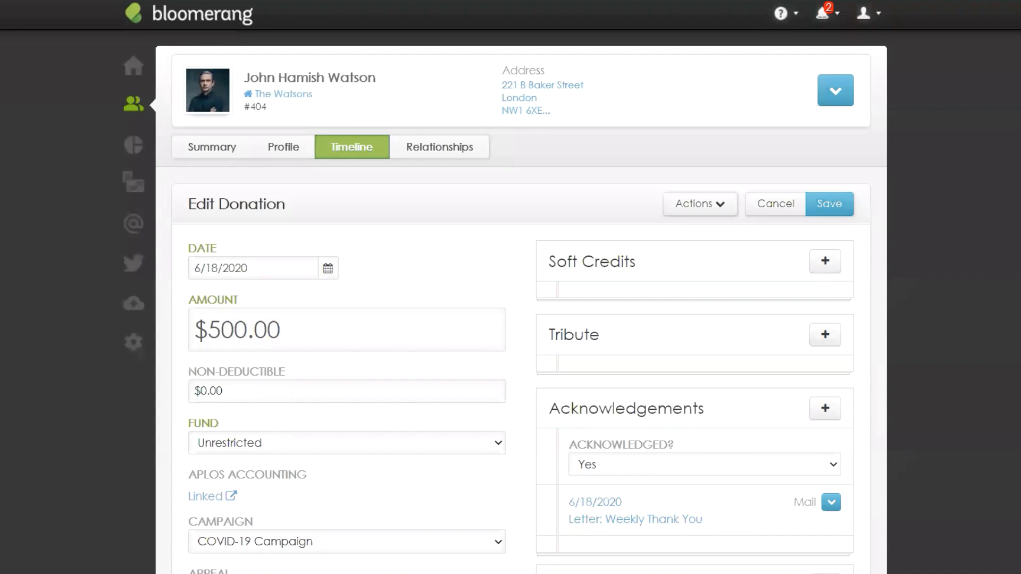
pyautogui.scroll(-2, 920, 323)
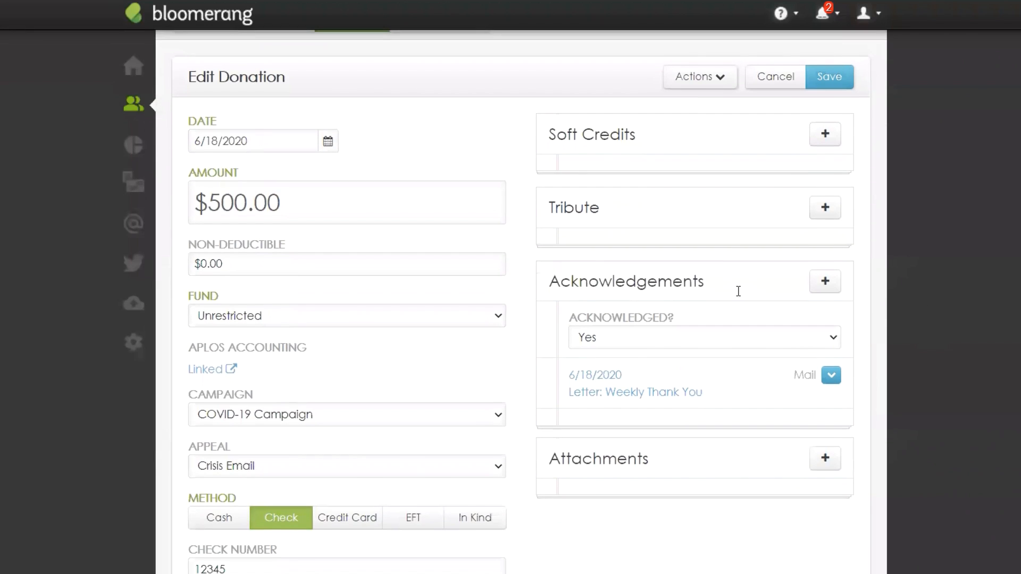
pyautogui.moveTo(548, 289); pyautogui.dragTo(724, 297)
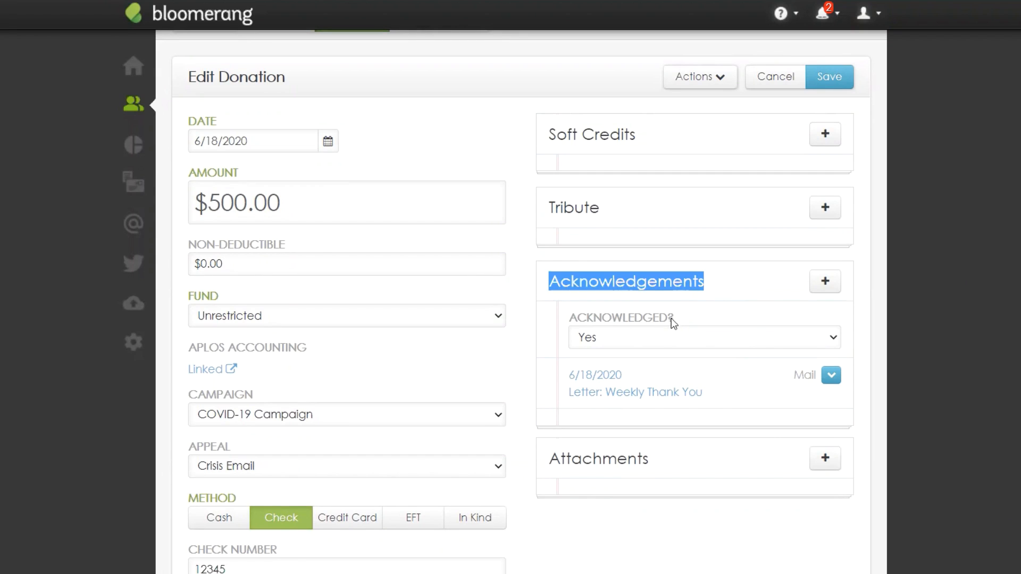
pyautogui.moveTo(675, 317); pyautogui.dragTo(569, 322)
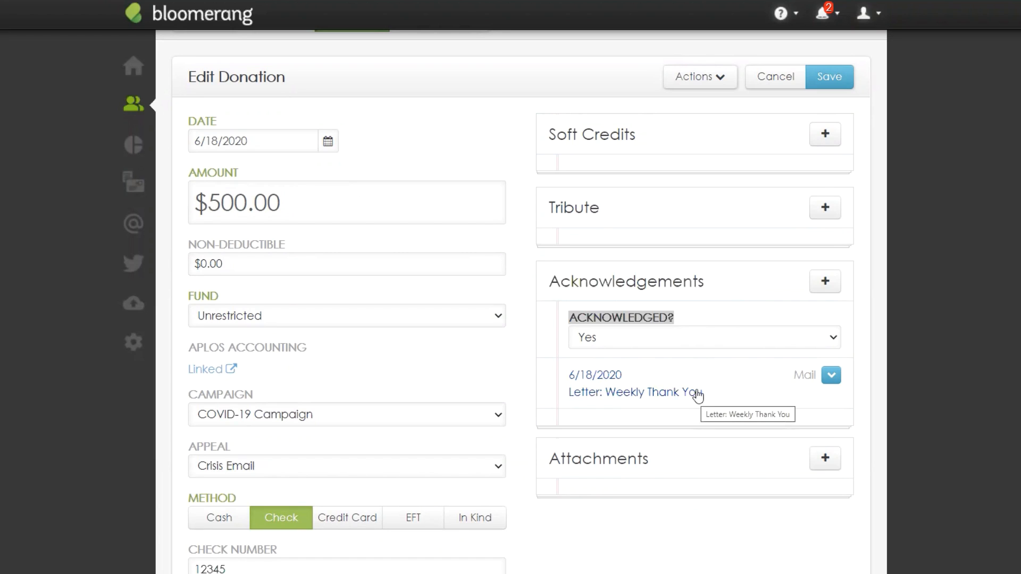
pyautogui.click(873, 364)
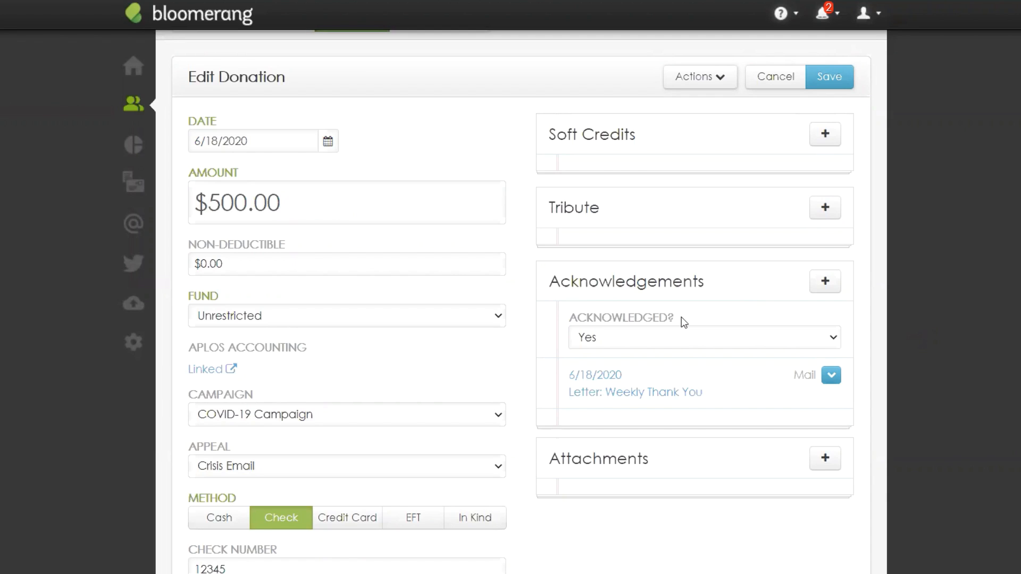
pyautogui.moveTo(573, 320); pyautogui.dragTo(697, 330)
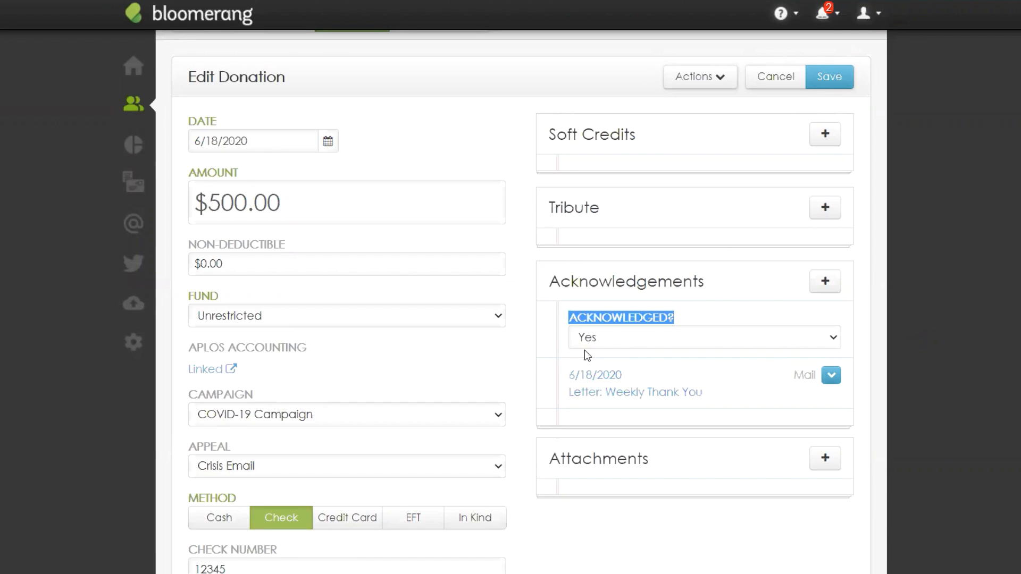
pyautogui.click(880, 347)
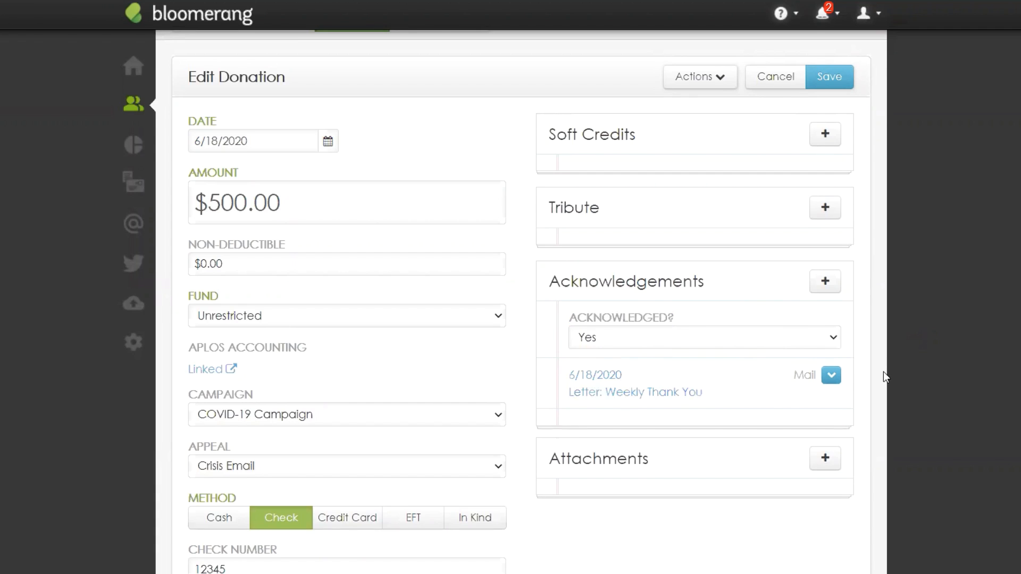
pyautogui.scroll(3, 882, 368)
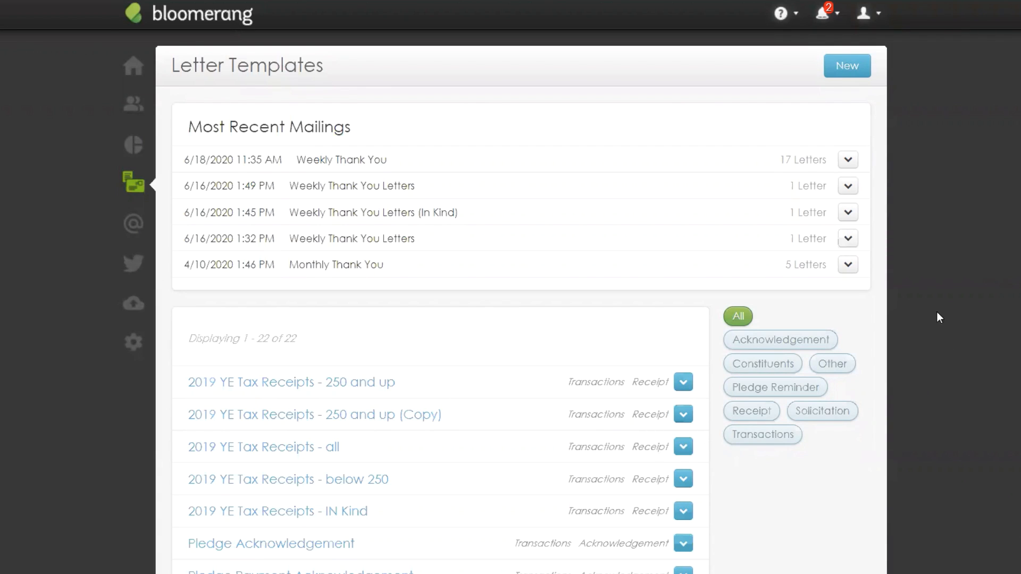
pyautogui.scroll(-8, 937, 340)
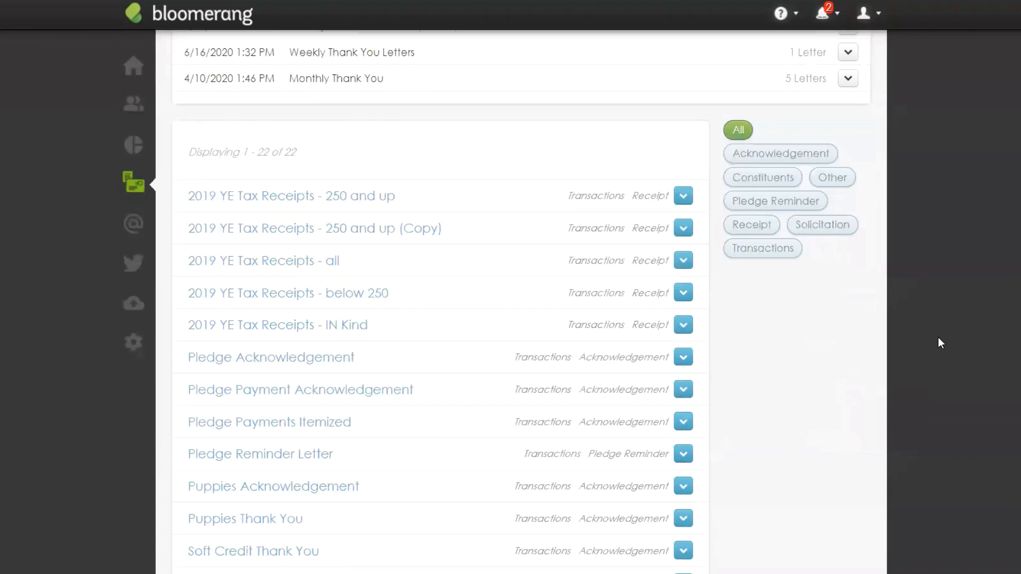
pyautogui.scroll(-2, 937, 338)
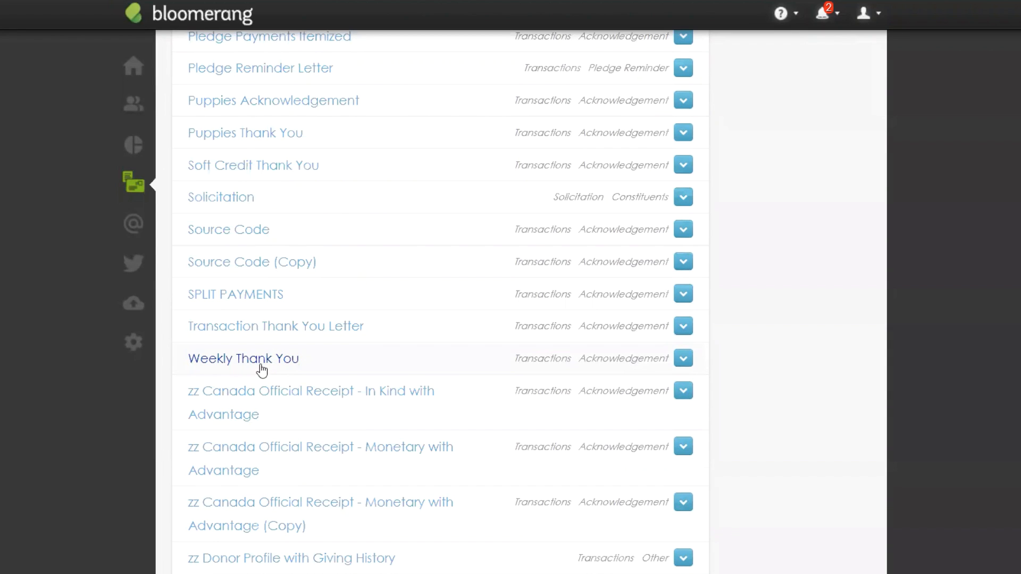
pyautogui.click(687, 364)
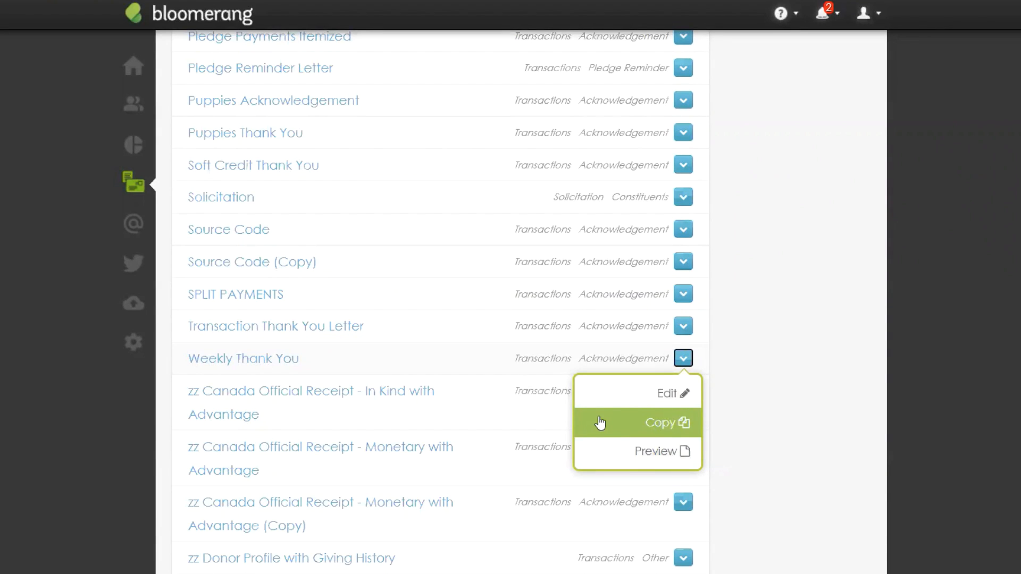
pyautogui.scroll(10, 815, 440)
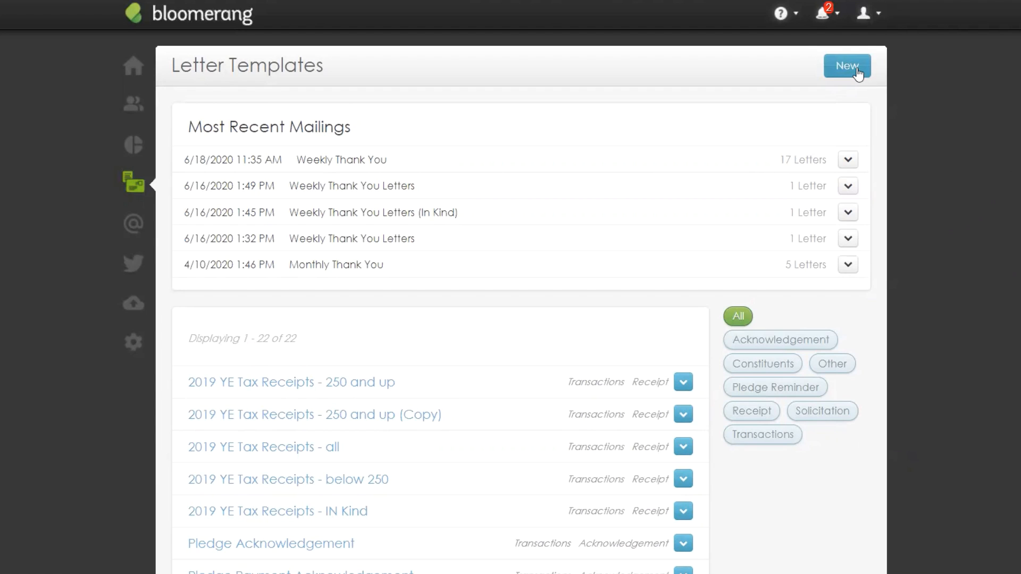
pyautogui.scroll(-10, 774, 496)
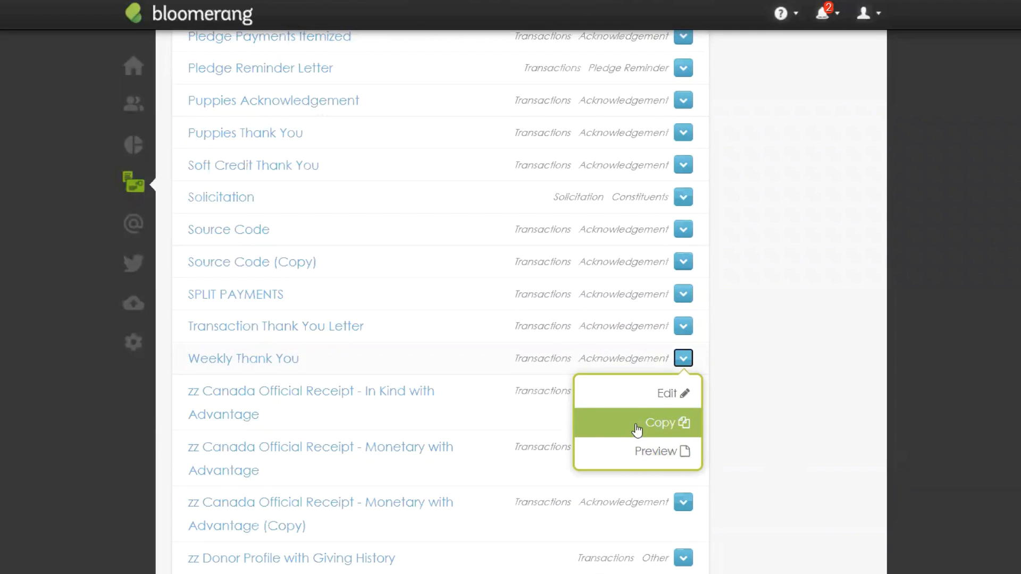
pyautogui.click(841, 390)
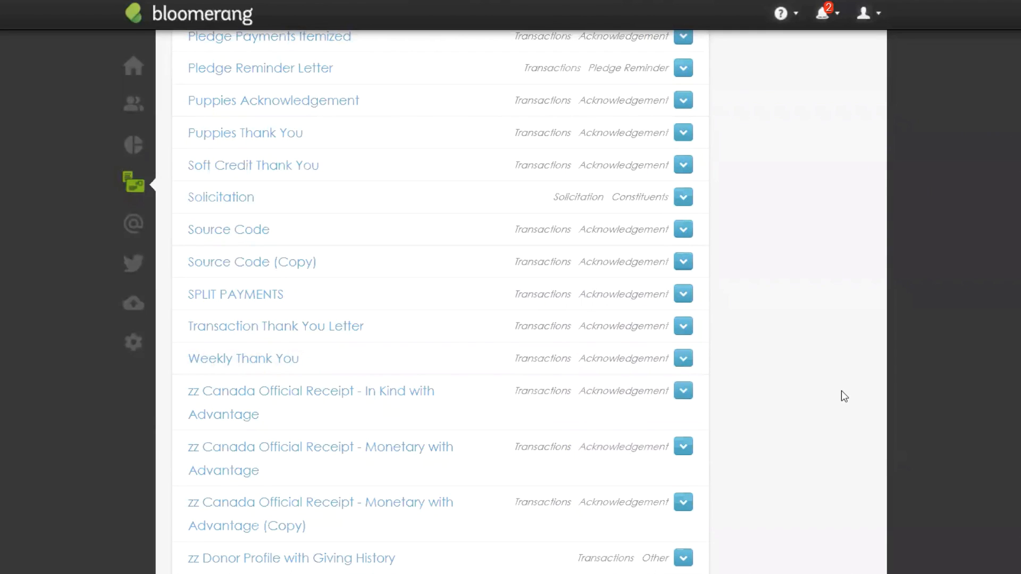
# Duplicate the Weekly Thank You letter template and open the copy for editing
pyautogui.click(684, 360)
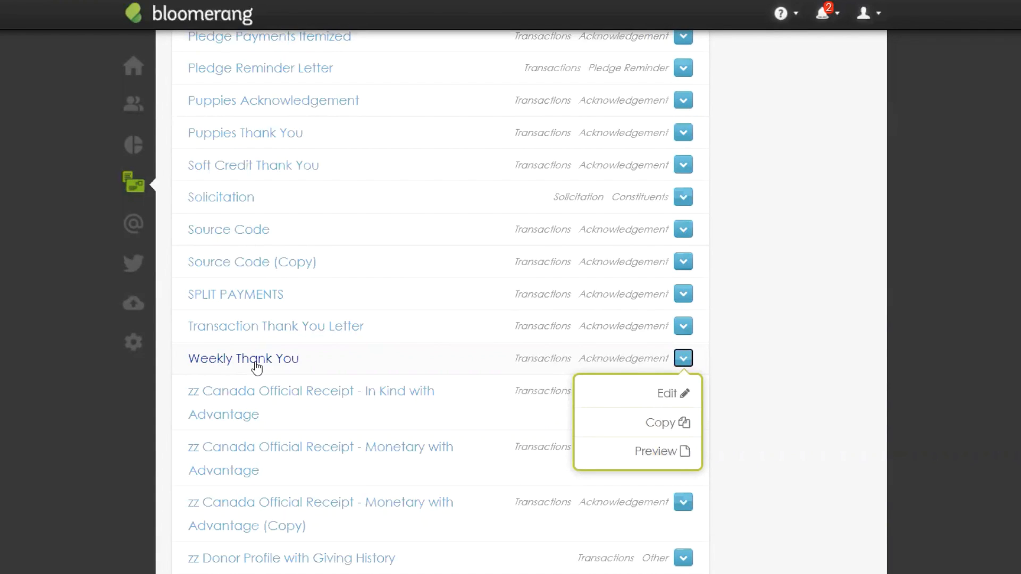
pyautogui.click(667, 424)
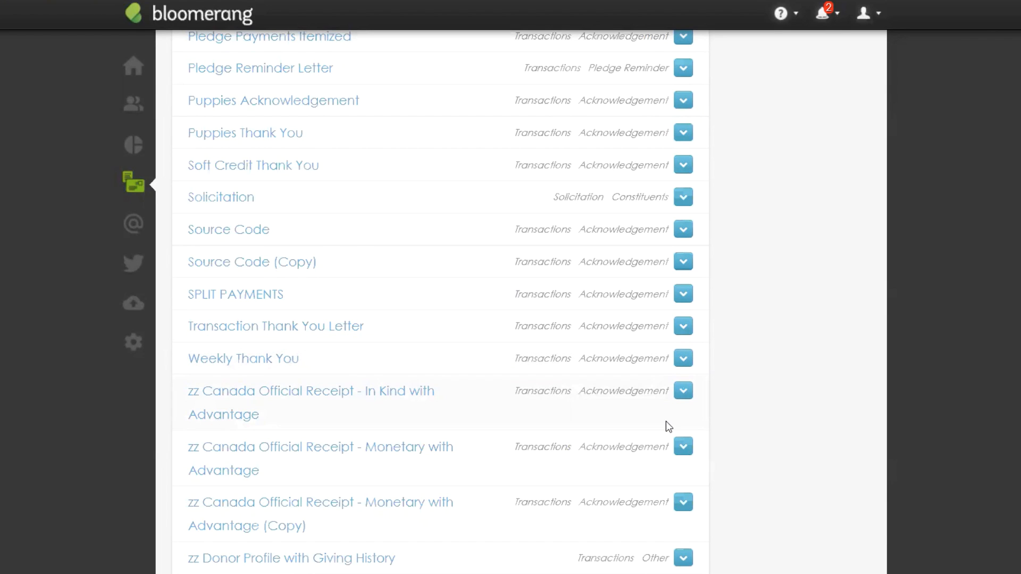
pyautogui.scroll(-8, 676, 471)
pyautogui.scroll(-5, 761, 513)
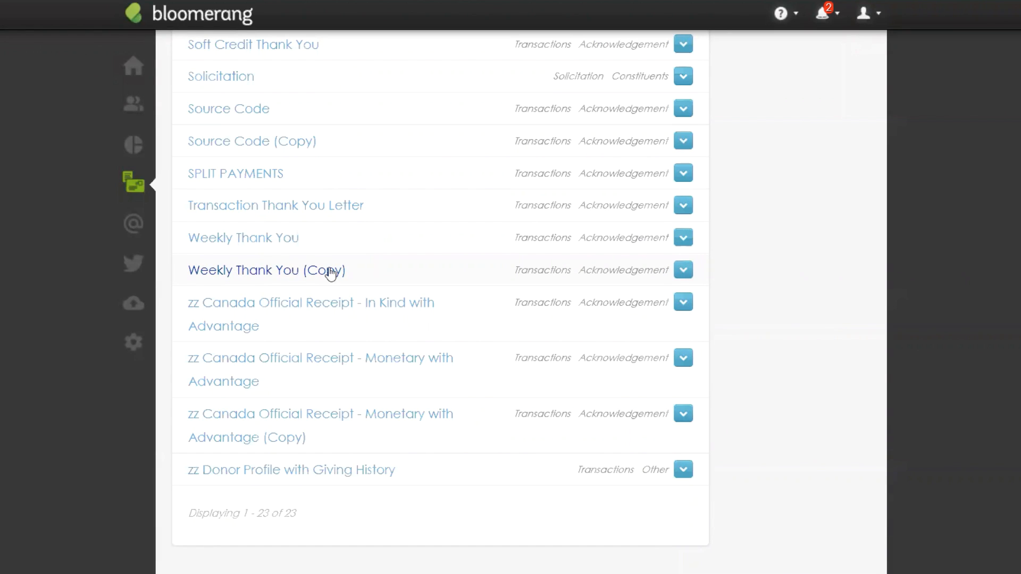
pyautogui.click(286, 275)
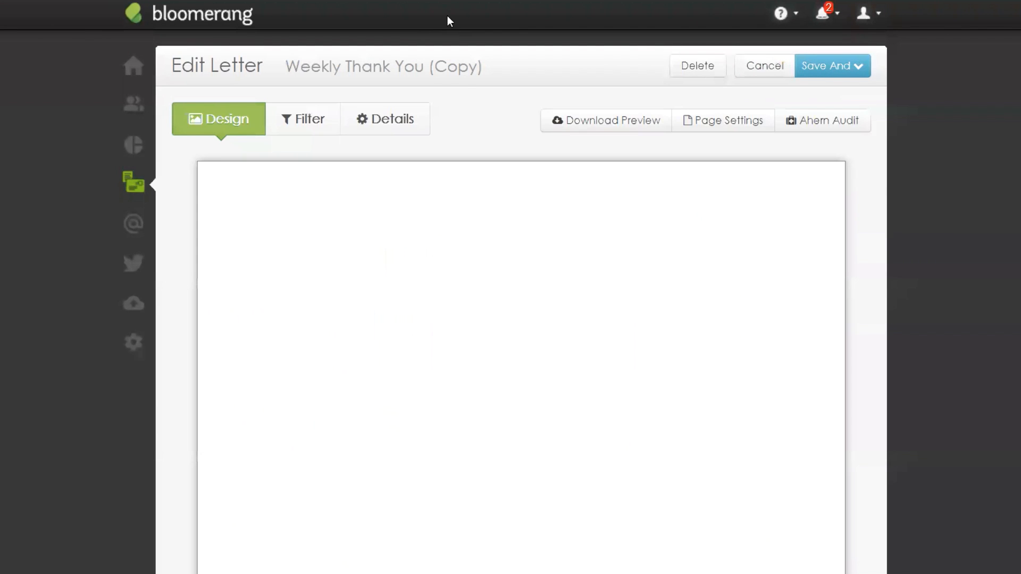
# Replace the Fund, Campaign and Appeal lines in the letter's body with blank space
pyautogui.click(413, 123)
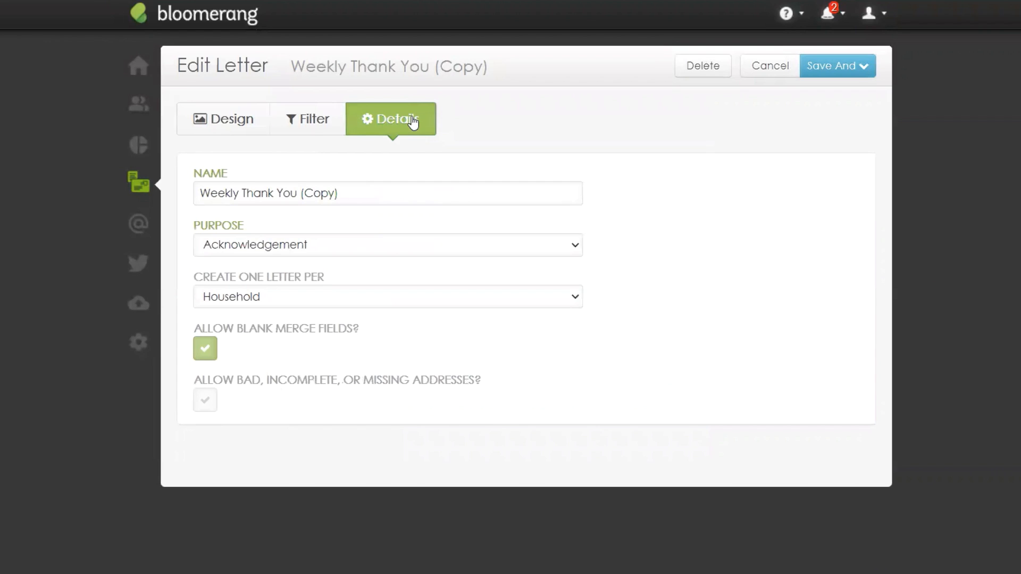
pyautogui.click(226, 122)
pyautogui.scroll(-1, 398, 421)
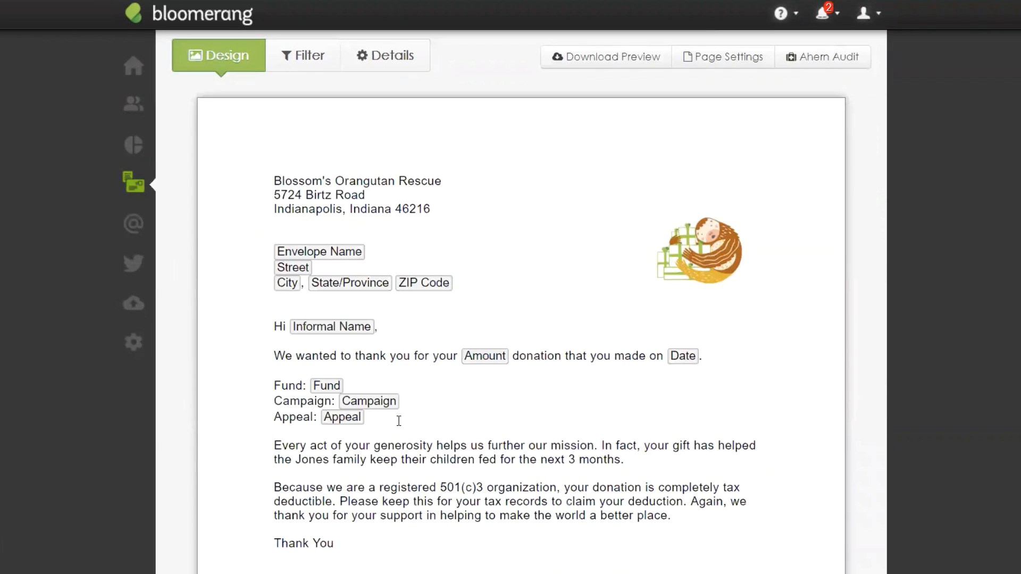
pyautogui.click(385, 420)
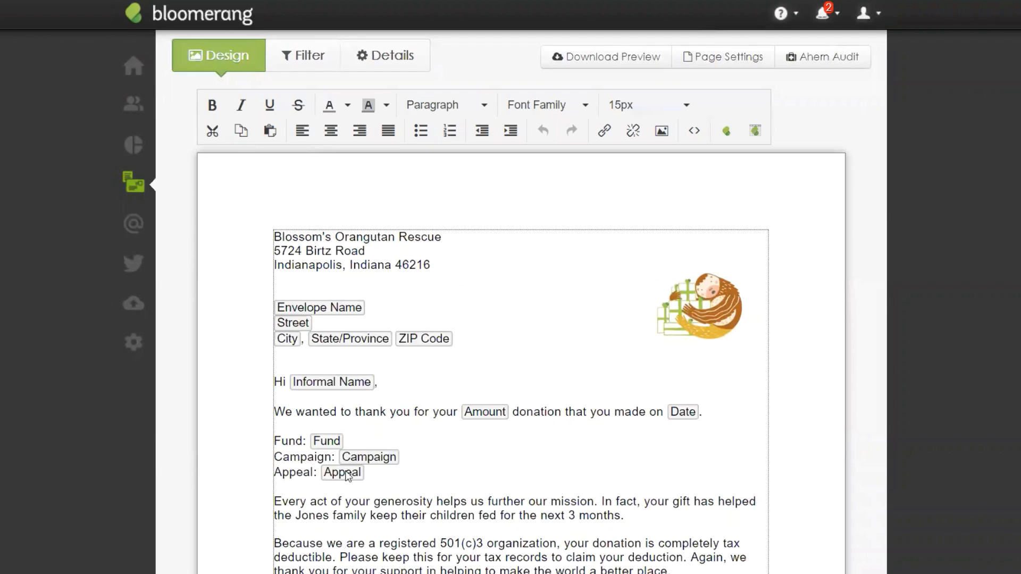
pyautogui.moveTo(346, 474); pyautogui.dragTo(299, 434)
pyautogui.press('BackSpace')
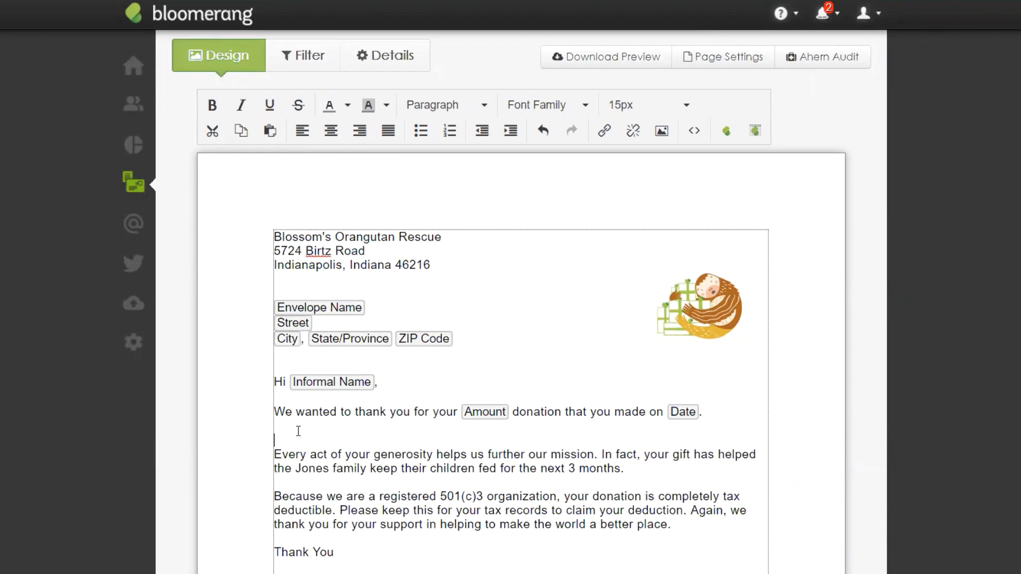
pyautogui.press('Return')
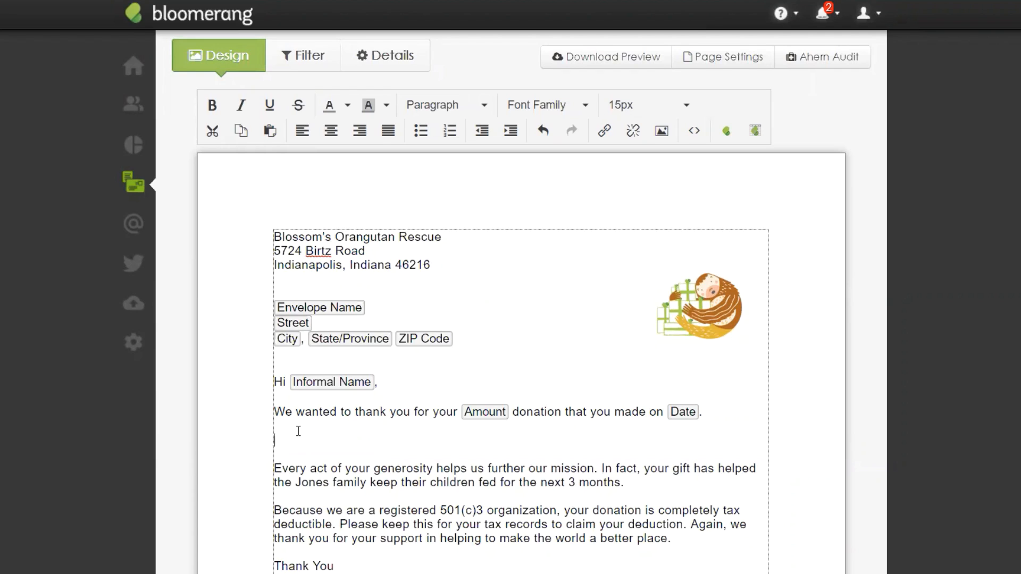
# Set up a Bloomerang data table after the thank-you sentence, adding the transaction's Campaign field as a column
pyautogui.click(428, 415)
pyautogui.moveTo(428, 415); pyautogui.dragTo(727, 414)
pyautogui.click(727, 415)
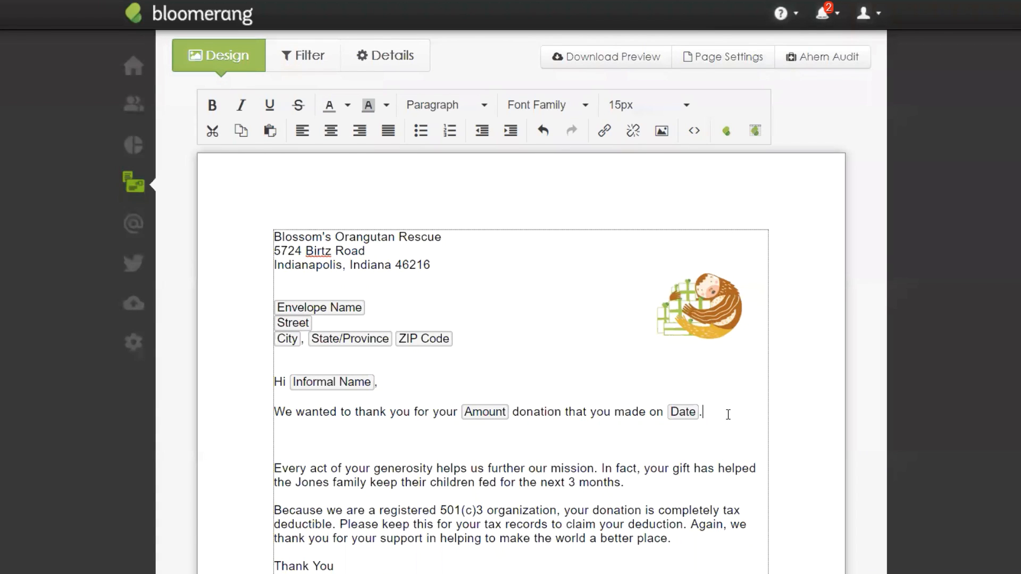
pyautogui.click(755, 131)
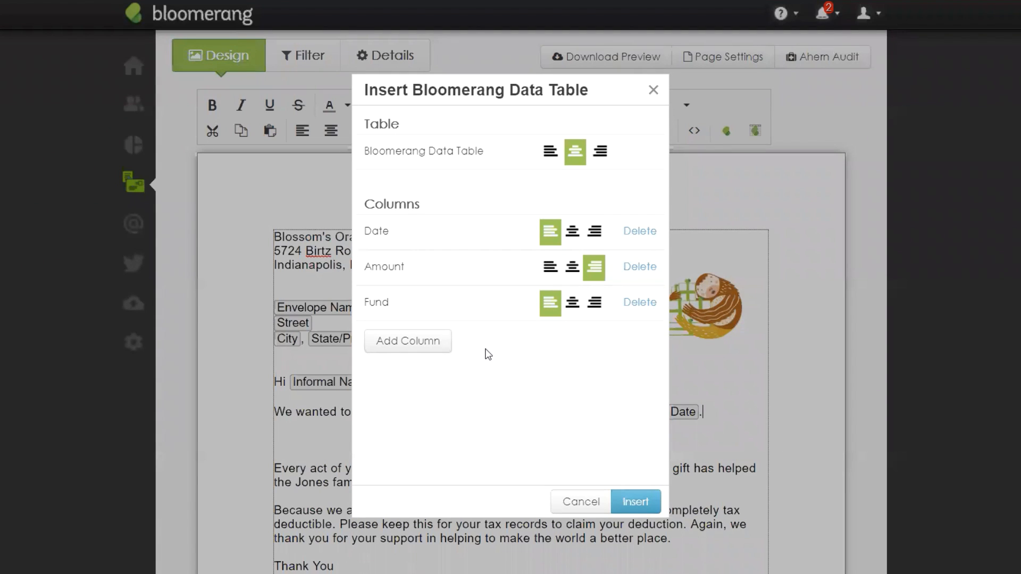
pyautogui.click(423, 348)
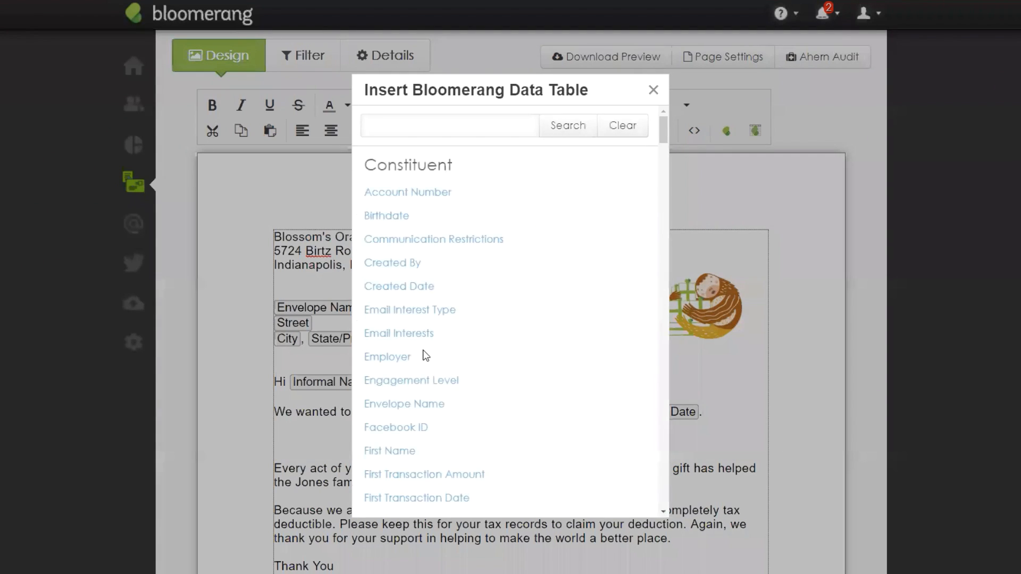
pyautogui.click(425, 124)
pyautogui.write('campaoi')
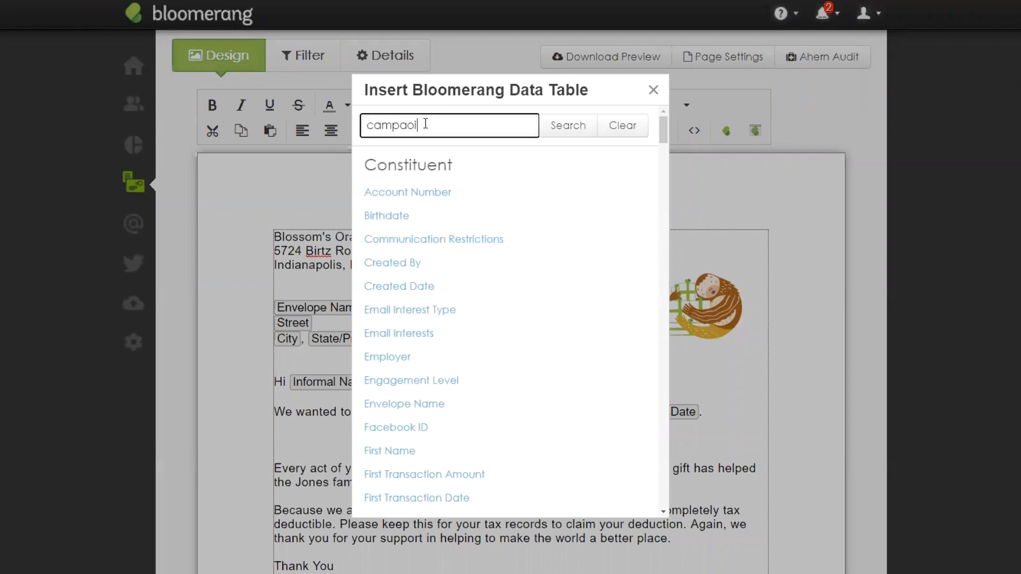
pyautogui.press('BackSpace')
pyautogui.press('BackSpace')
pyautogui.write('ign')
pyautogui.press('Return')
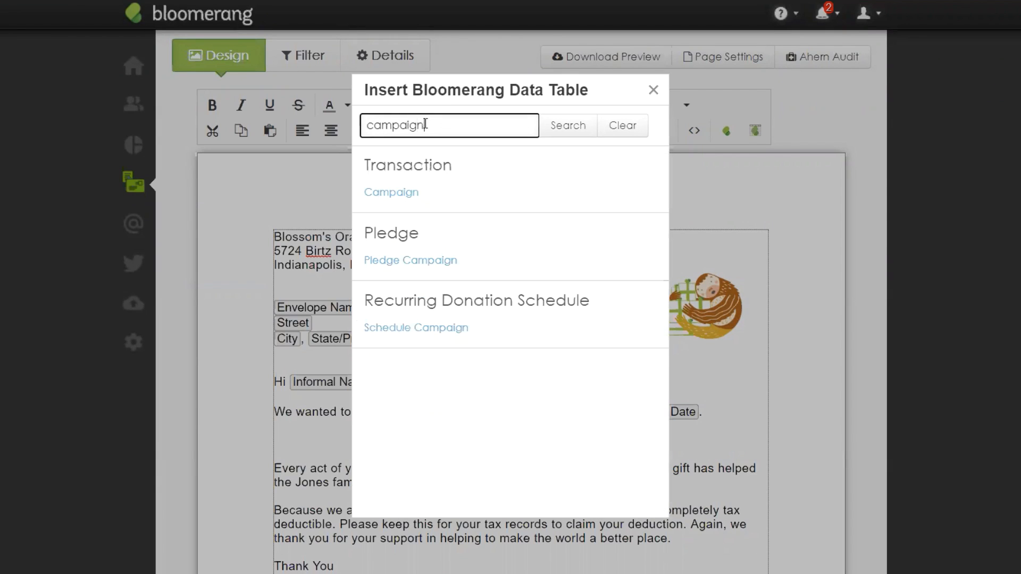
pyautogui.click(395, 190)
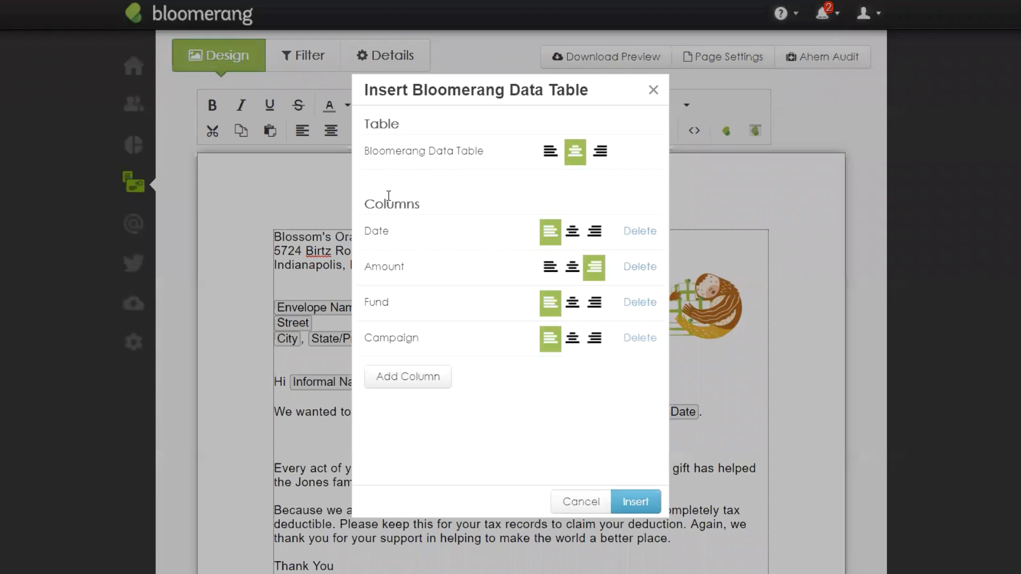
# Add the transaction's Appeal field as another column of the data table
pyautogui.click(383, 372)
pyautogui.doubleClick(465, 126)
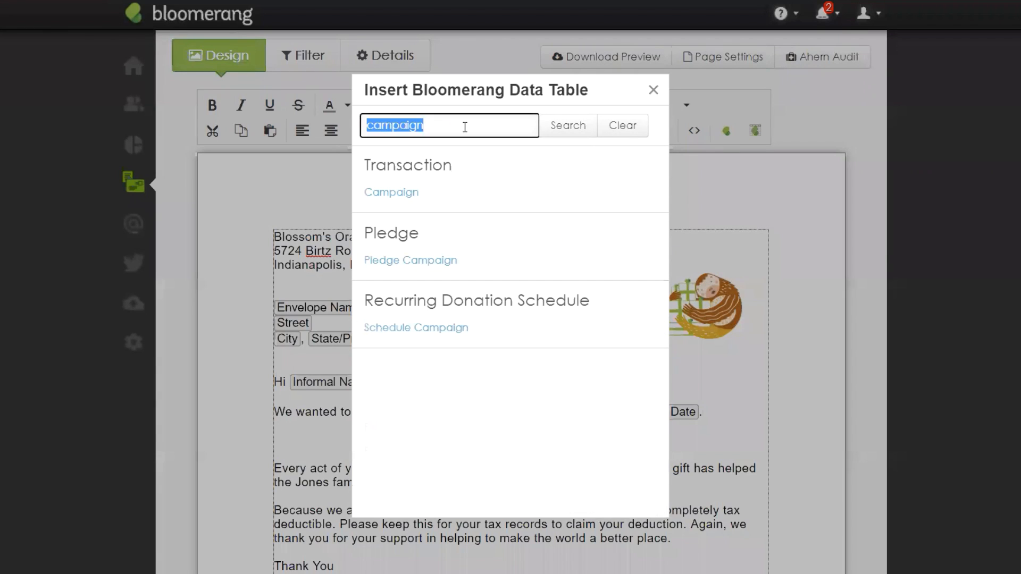
pyautogui.write('Appeal')
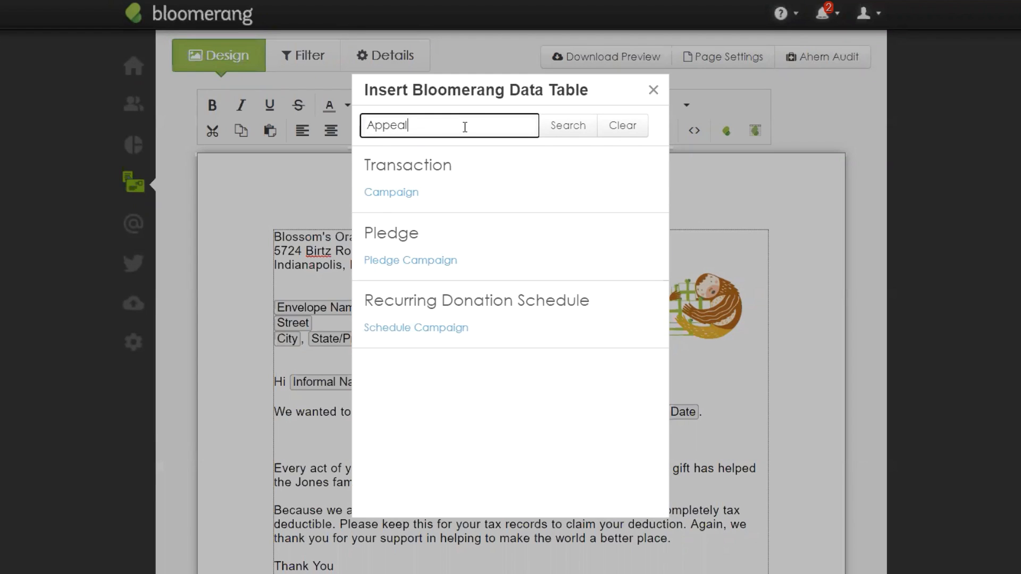
pyautogui.press('Return')
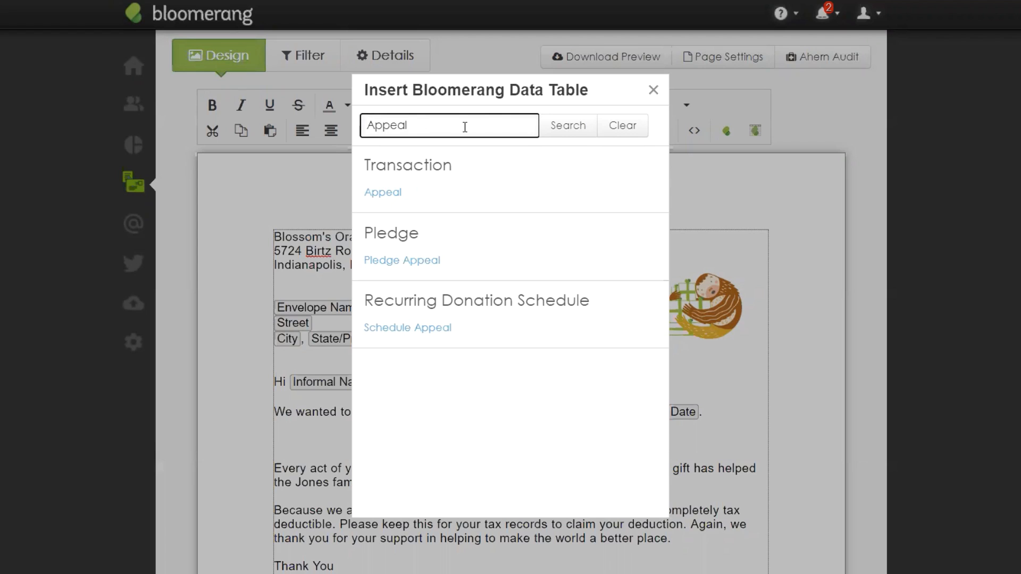
pyautogui.click(386, 195)
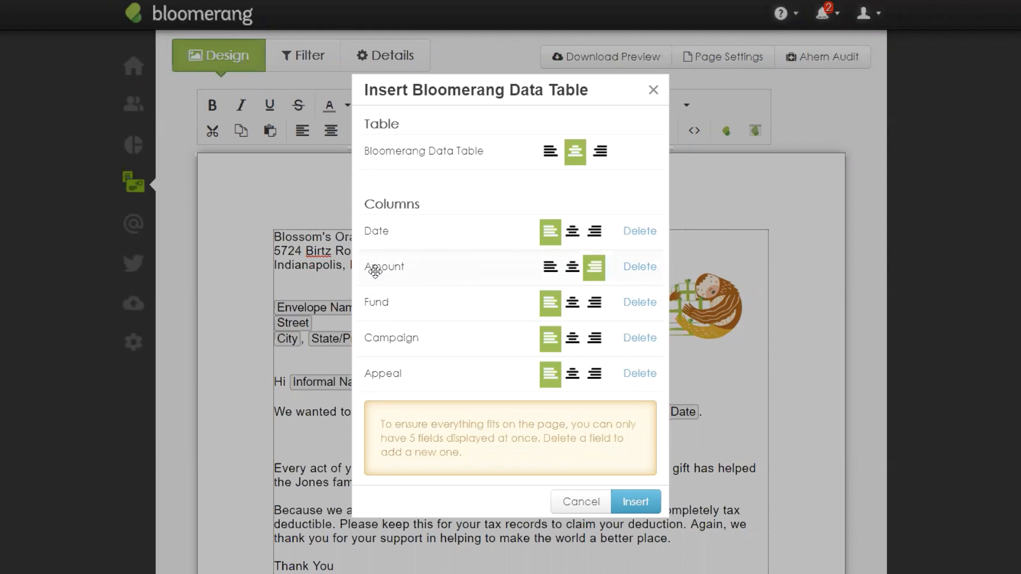
# Reorder the columns so Amount comes last, align the data table right, and insert it into the letter
pyautogui.moveTo(452, 266); pyautogui.dragTo(494, 372)
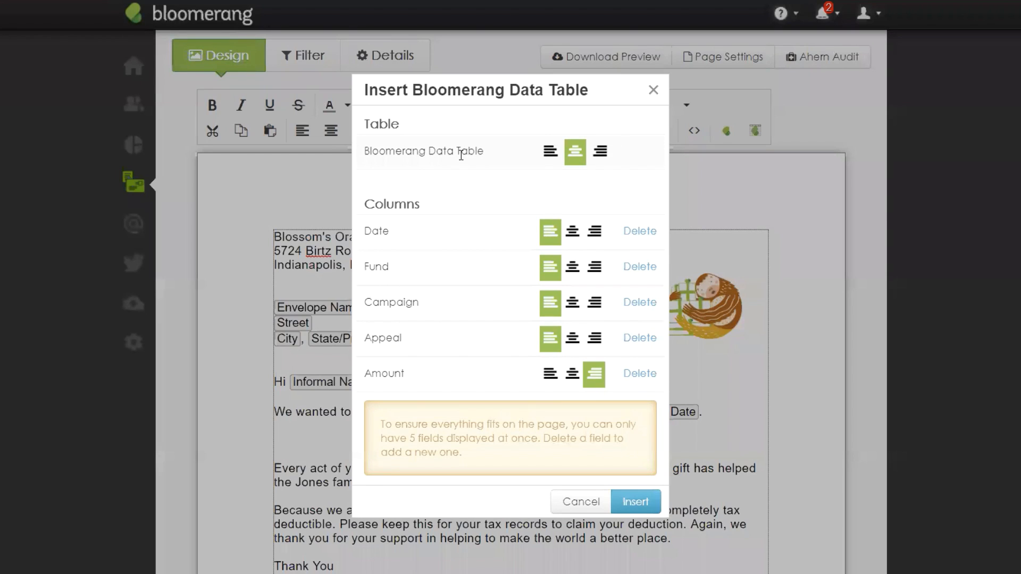
pyautogui.click(600, 151)
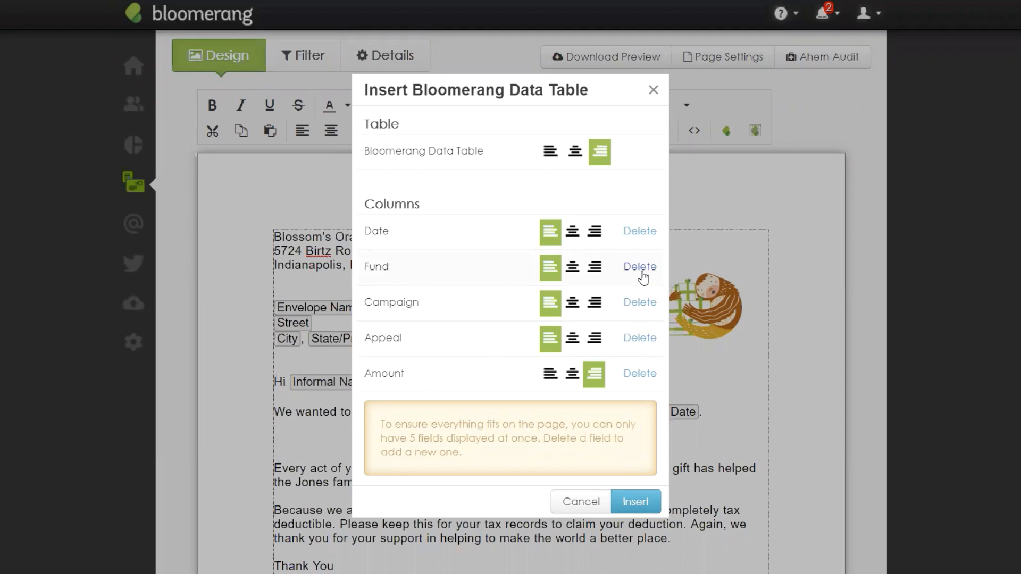
pyautogui.click(638, 500)
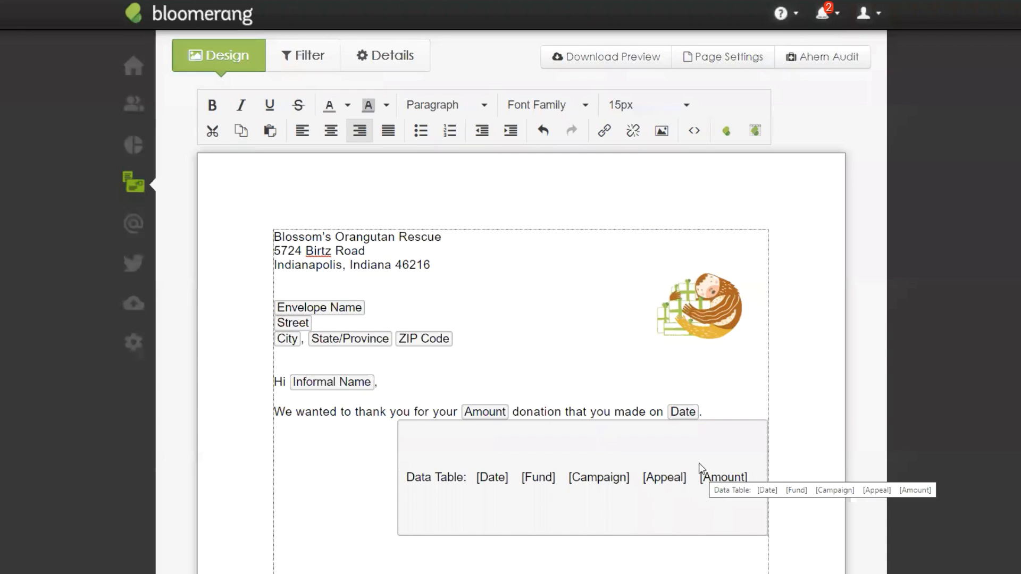
# Add a blank line between the thank-you sentence and the data table
pyautogui.click(718, 412)
pyautogui.press('Return')
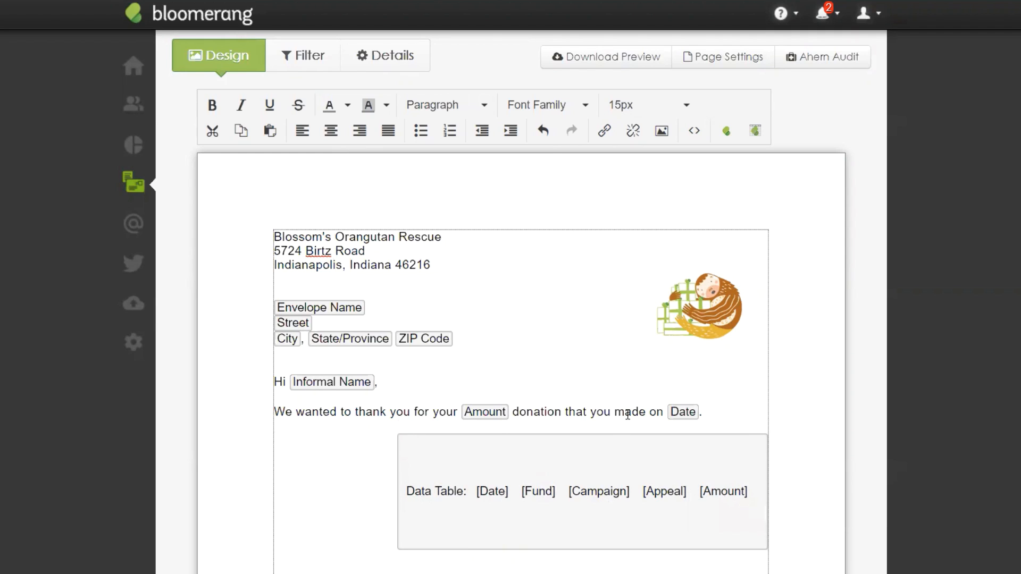
pyautogui.scroll(-2, 640, 393)
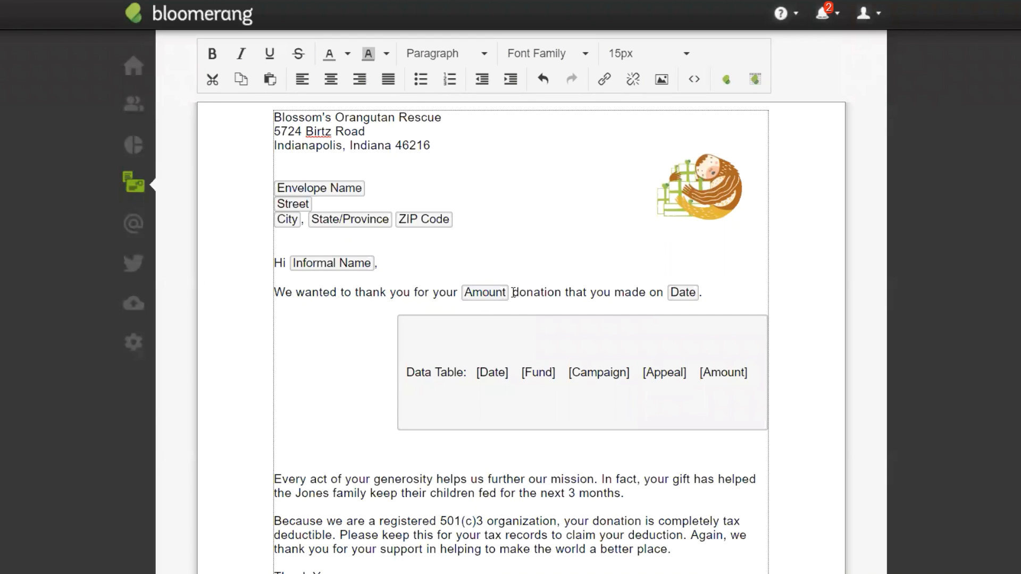
pyautogui.moveTo(513, 293); pyautogui.dragTo(457, 293)
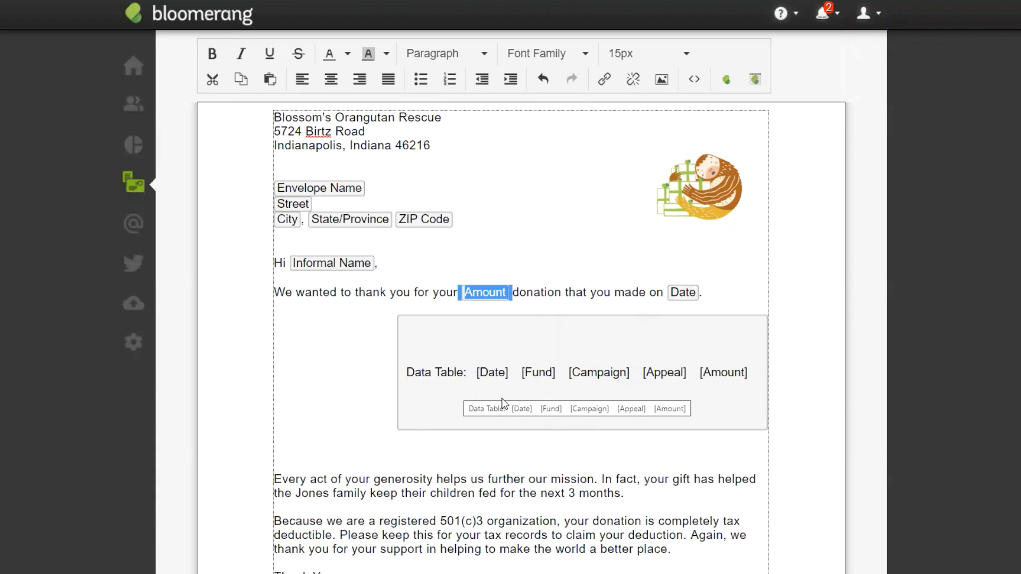
pyautogui.click(519, 293)
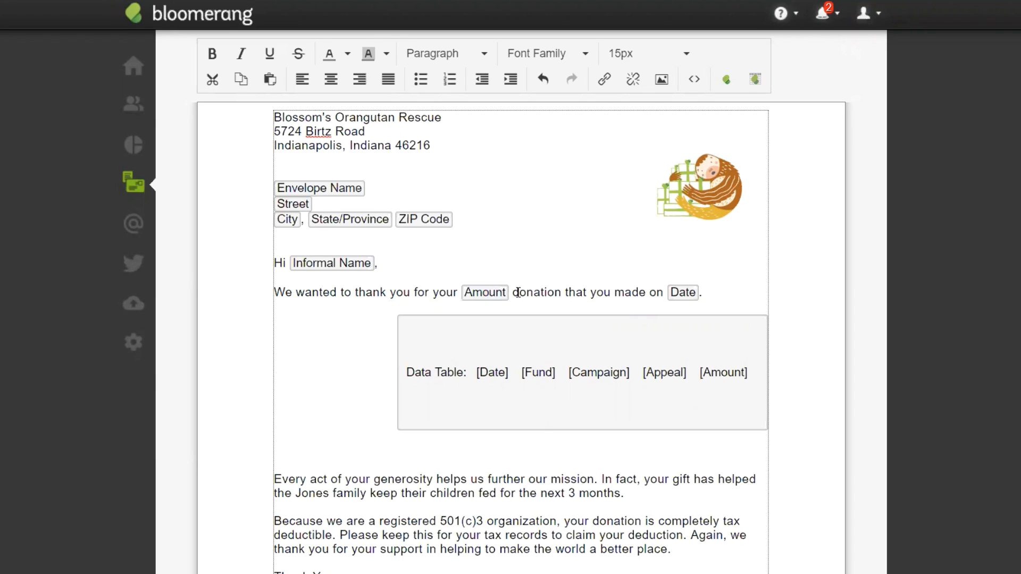
pyautogui.moveTo(519, 293); pyautogui.dragTo(431, 298)
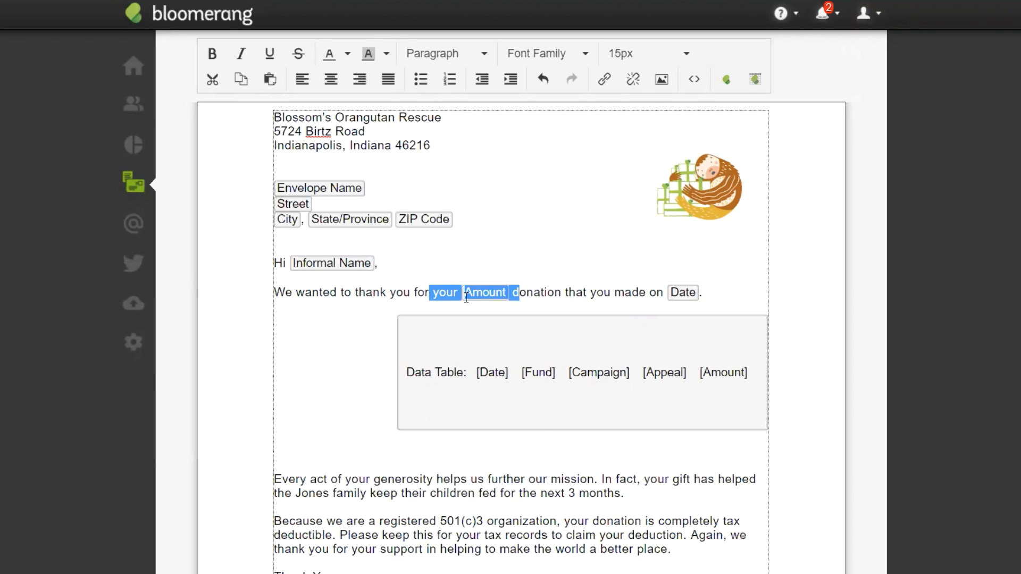
pyautogui.click(644, 296)
pyautogui.moveTo(660, 300); pyautogui.dragTo(715, 304)
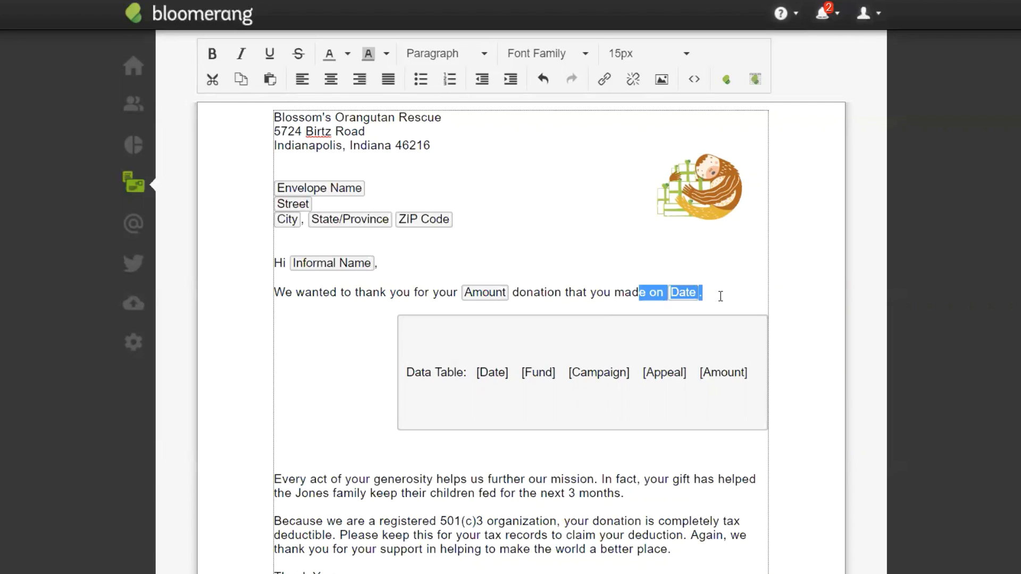
# Remove "that you made on" and the Date field from the thank-you sentence, keeping its period
pyautogui.click(720, 296)
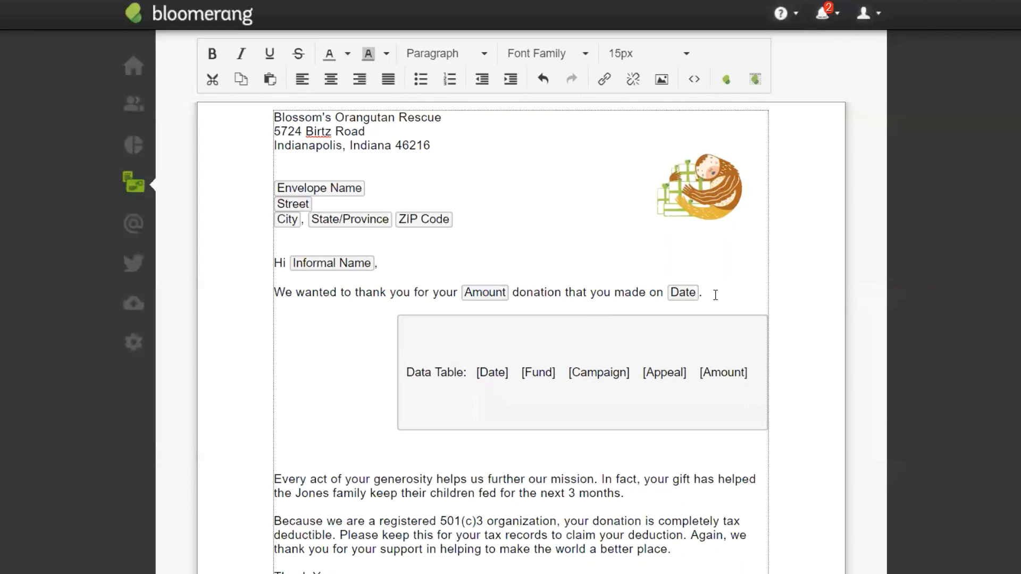
pyautogui.press('BackSpace')
pyautogui.press('BackSpace')
pyautogui.press('BackSpace')
pyautogui.press('BackSpace')
pyautogui.press('BackSpace')
pyautogui.press('BackSpace')
pyautogui.press('BackSpace')
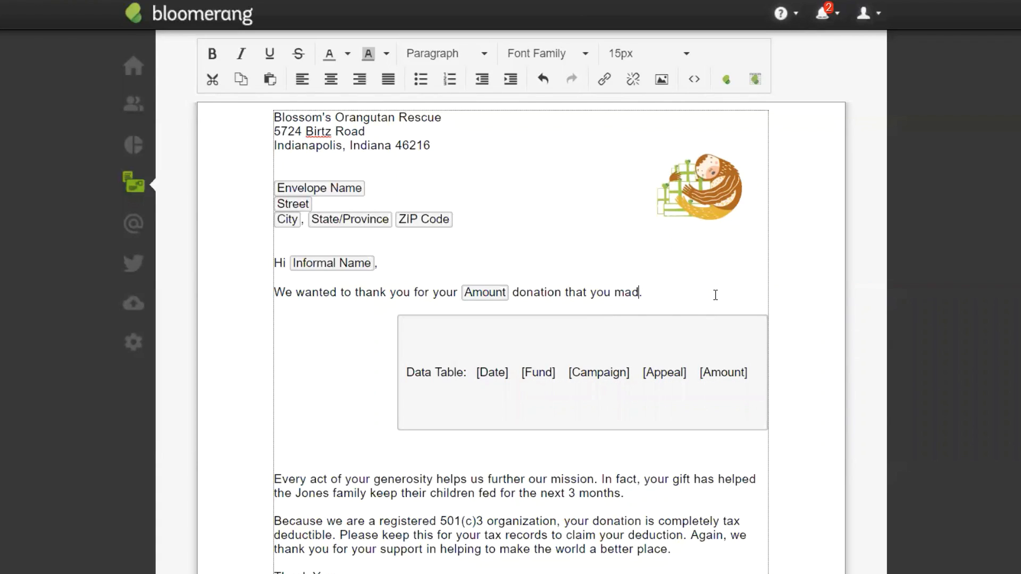
pyautogui.press('BackSpace')
pyautogui.press('BackSpace')
pyautogui.press('BackSpace')
pyautogui.press('BackSpace')
pyautogui.press('BackSpace')
pyautogui.press('BackSpace')
pyautogui.press('BackSpace')
pyautogui.press('BackSpace')
pyautogui.write('totalling')
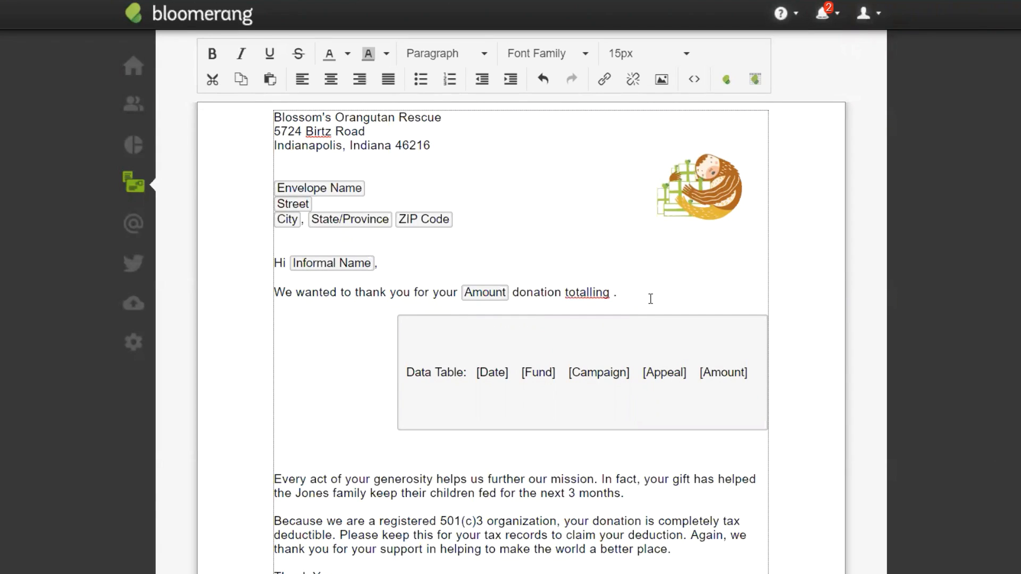
pyautogui.press('BackSpace')
pyautogui.press('BackSpace')
pyautogui.press('BackSpace')
pyautogui.press('BackSpace')
pyautogui.press('BackSpace')
pyautogui.press('BackSpace')
pyautogui.press('BackSpace')
pyautogui.press('BackSpace')
pyautogui.press('BackSpace')
pyautogui.press('BackSpace')
pyautogui.press('BackSpace')
# Add a "Total:" line directly below the data table, without a leading space
pyautogui.write('Total:')
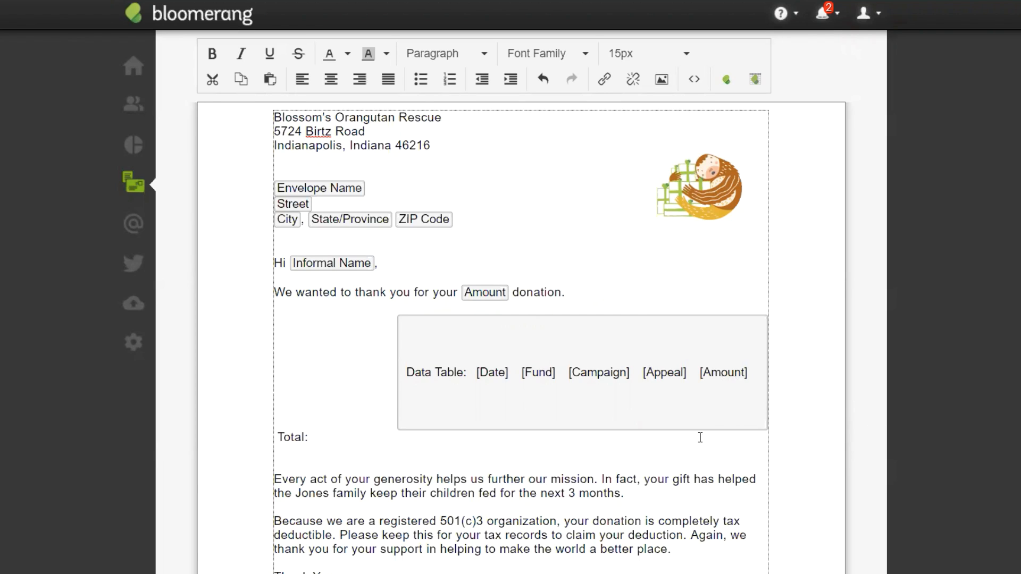
pyautogui.press('Left')
pyautogui.press('Left')
pyautogui.press('Left')
pyautogui.press('Left')
pyautogui.press('Left')
pyautogui.press('Left')
pyautogui.press('BackSpace')
pyautogui.press('Right')
pyautogui.press('Right')
pyautogui.press('Right')
# Insert the transaction's Amount field after "Total:" and right-align that line
pyautogui.click(726, 79)
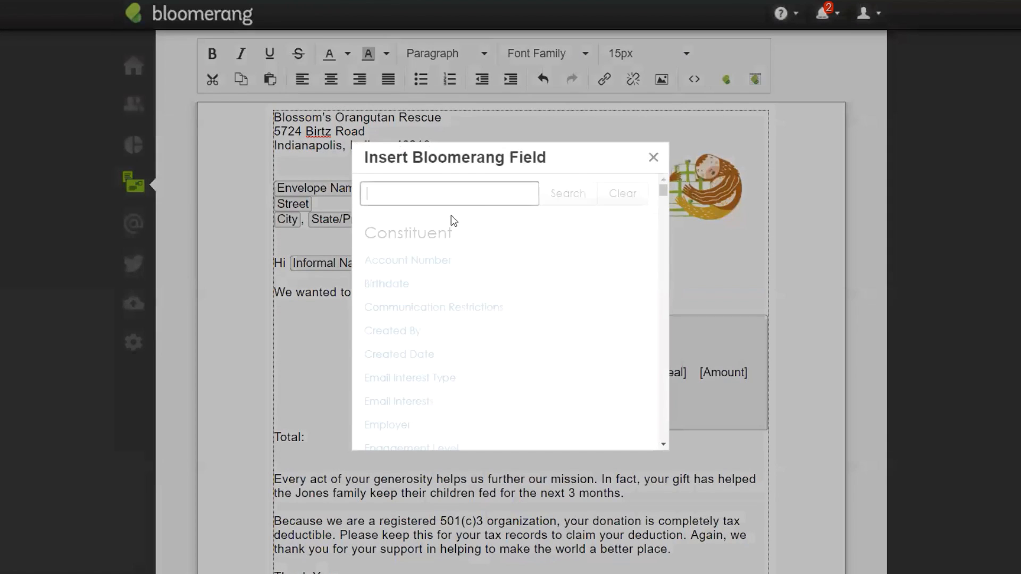
pyautogui.write('Amount')
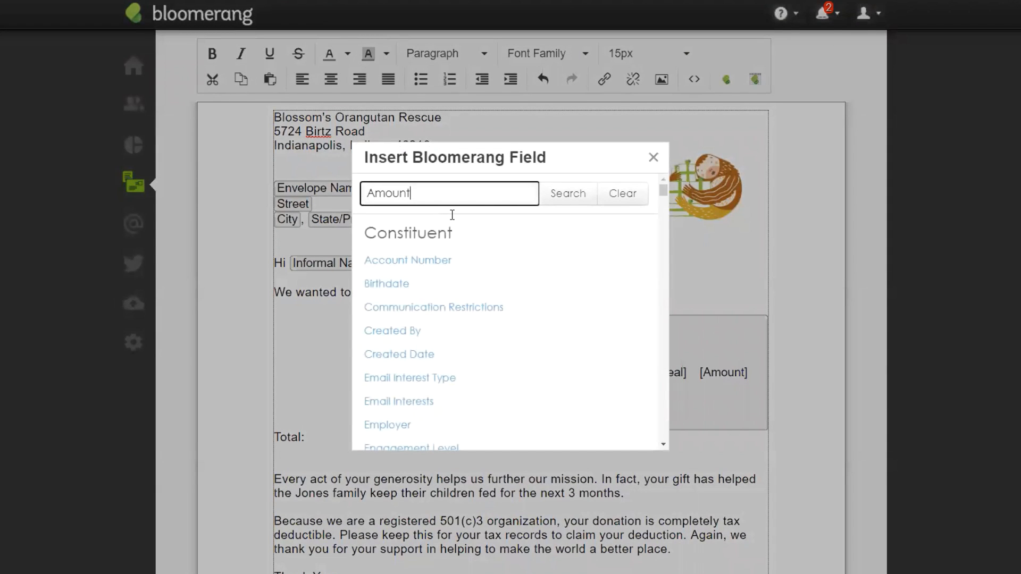
pyautogui.press('Return')
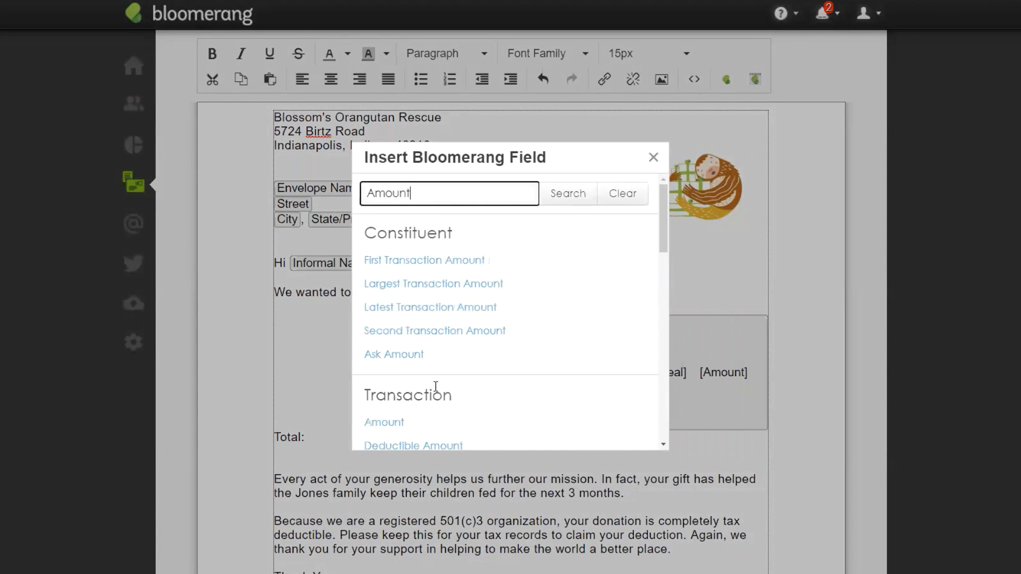
pyautogui.click(400, 424)
pyautogui.moveTo(359, 448); pyautogui.dragTo(274, 440)
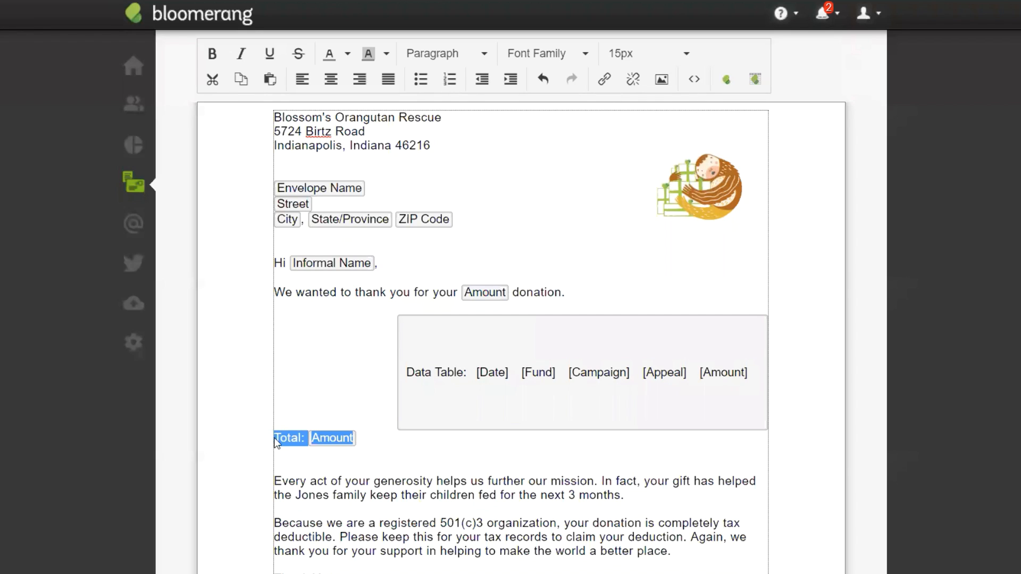
pyautogui.click(360, 79)
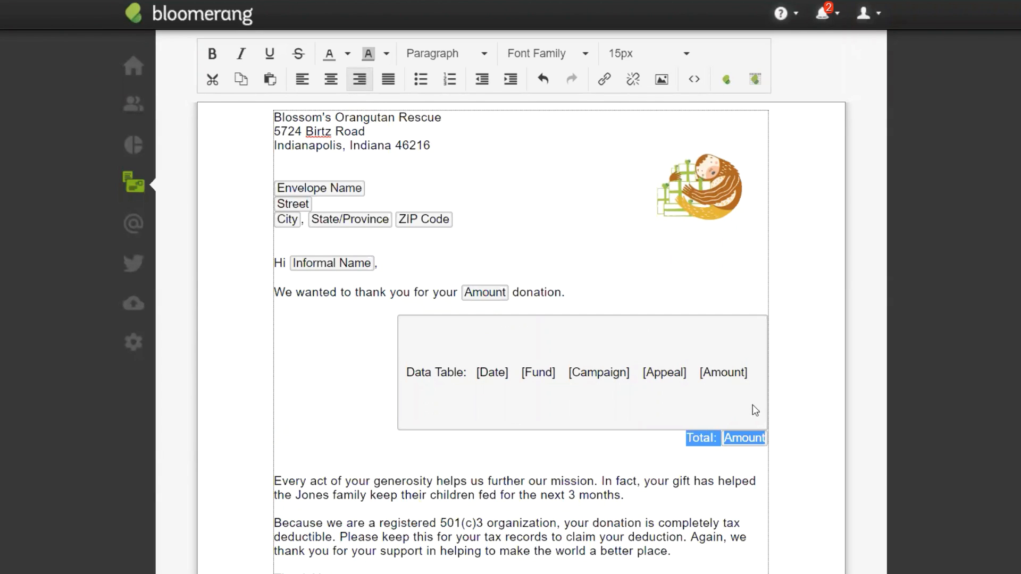
pyautogui.click(763, 467)
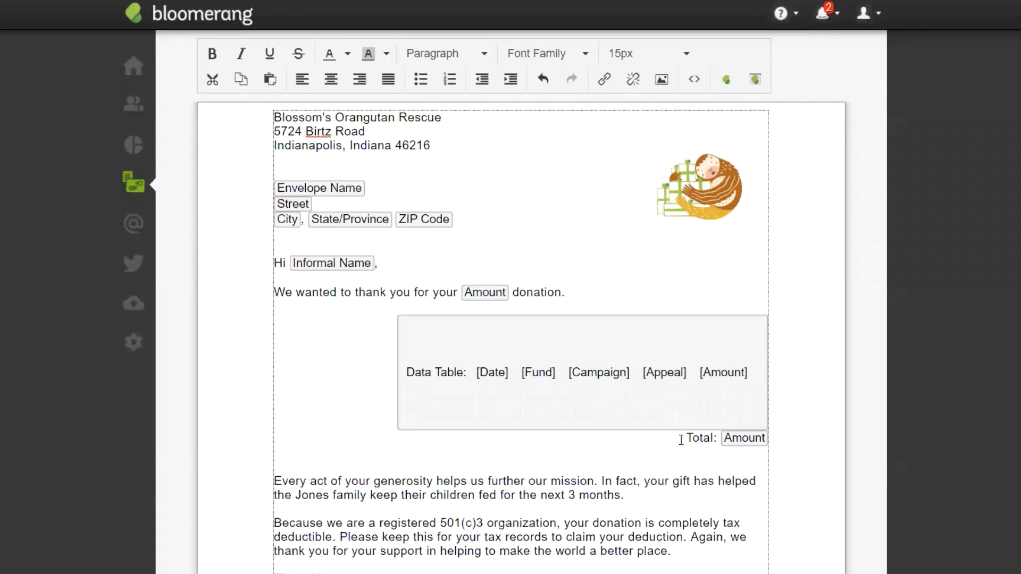
# Delete the Total line with its Amount field below the data table
pyautogui.moveTo(680, 439); pyautogui.dragTo(773, 449)
pyautogui.press('Delete')
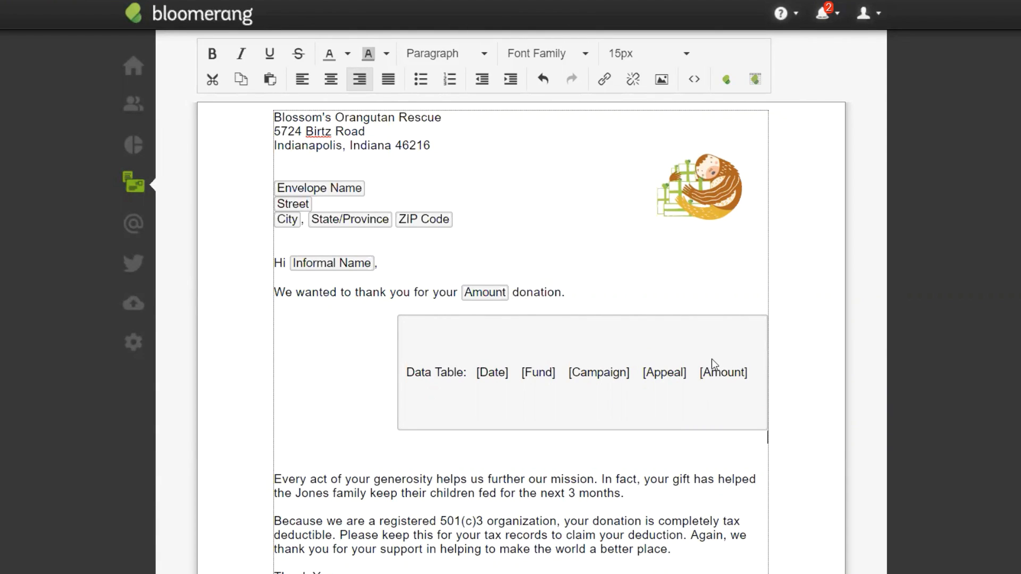
# Change the Bloomerang data table's alignment to centered and update it in the letter
pyautogui.click(756, 79)
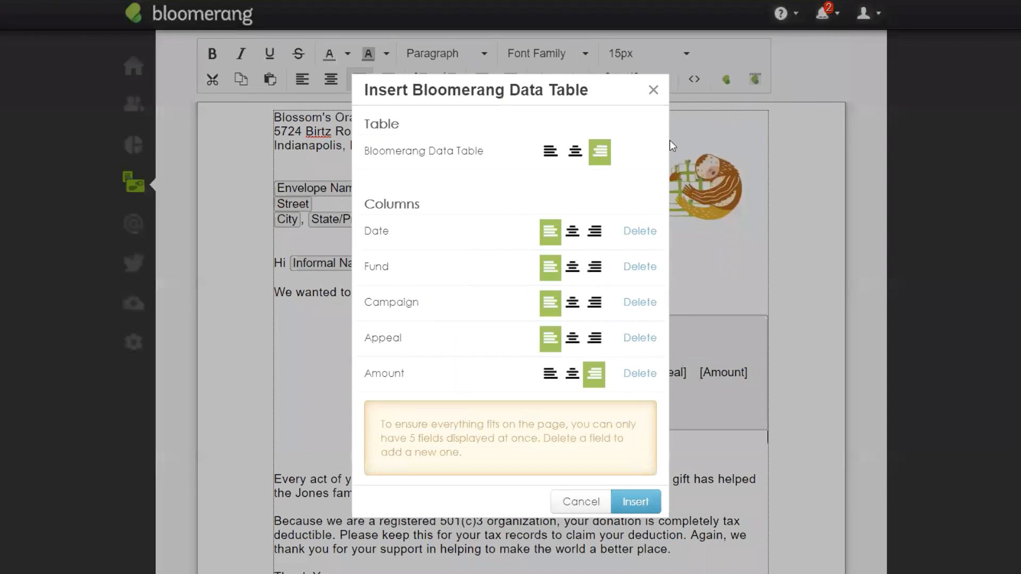
pyautogui.click(575, 151)
pyautogui.click(638, 502)
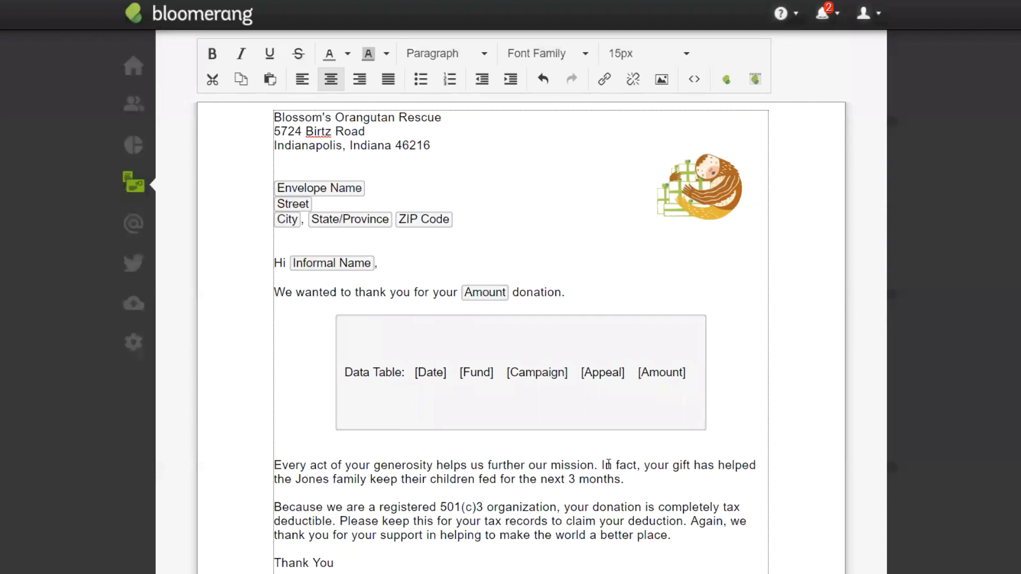
pyautogui.click(519, 290)
pyautogui.hotkey('shift', 'Home')
pyautogui.click(600, 299)
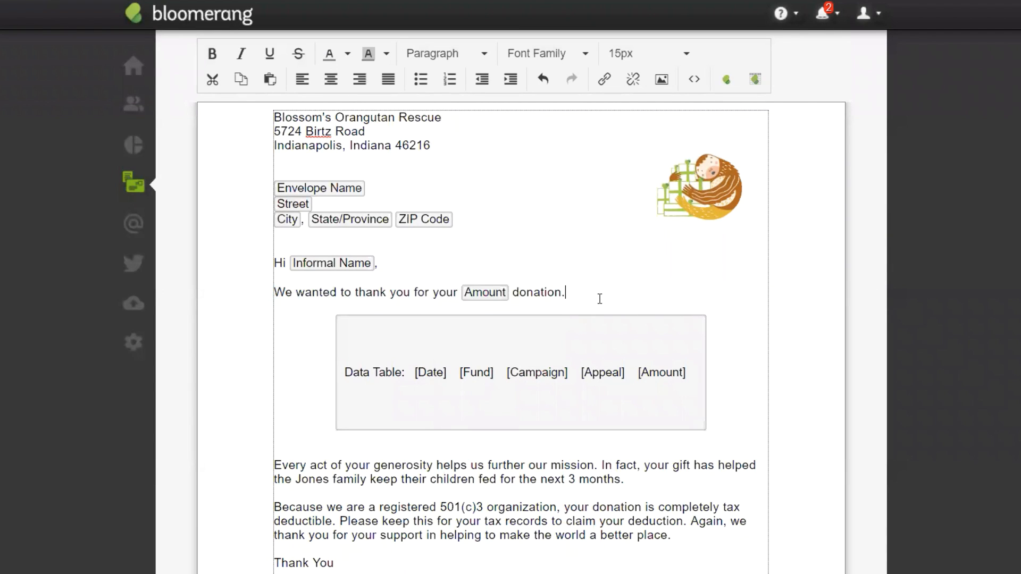
# Review the rest of the letter, its transaction filters and the list of matching transactions
pyautogui.scroll(-4, 600, 299)
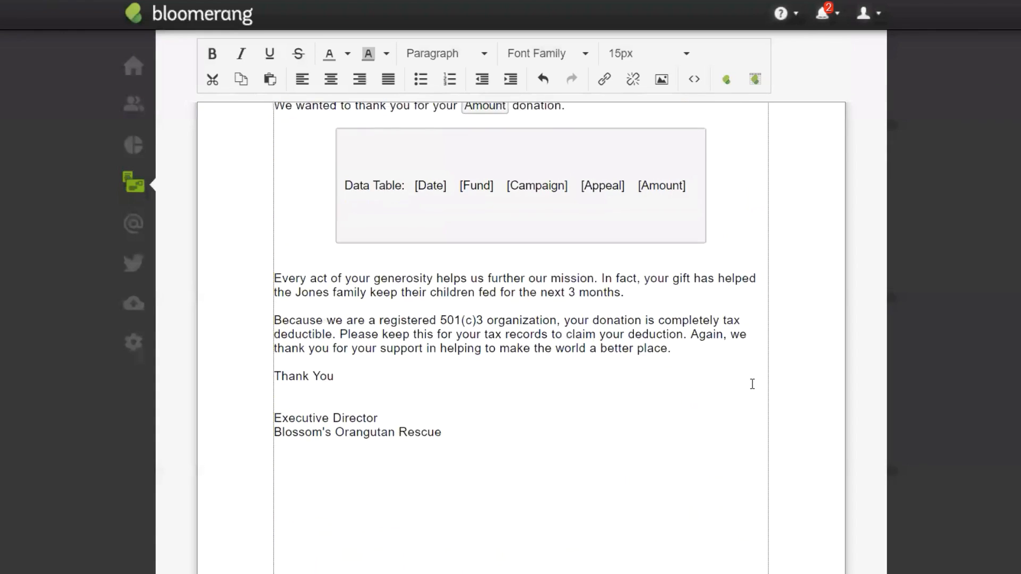
pyautogui.scroll(7, 751, 383)
pyautogui.click(296, 124)
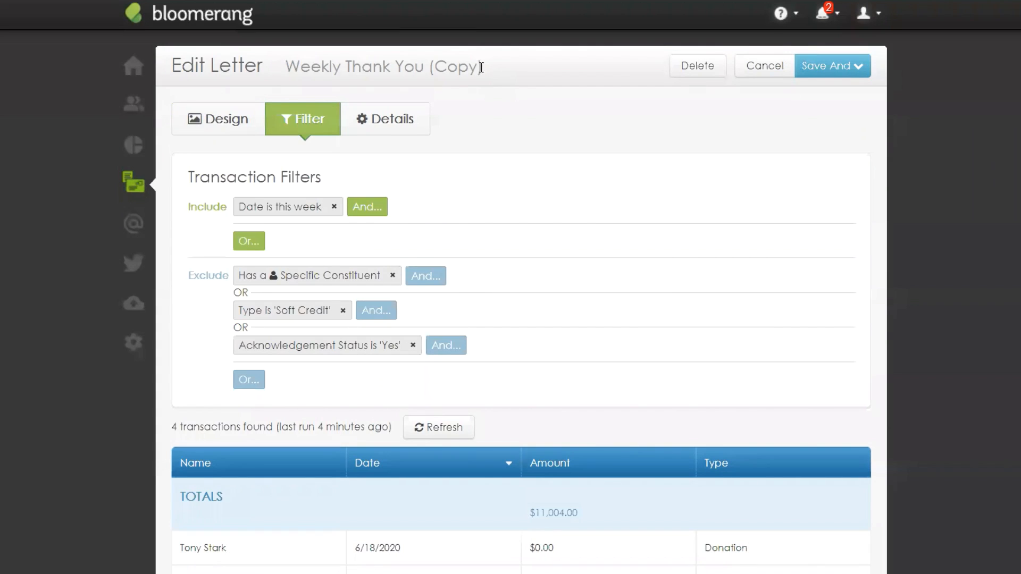
pyautogui.moveTo(483, 68); pyautogui.dragTo(286, 68)
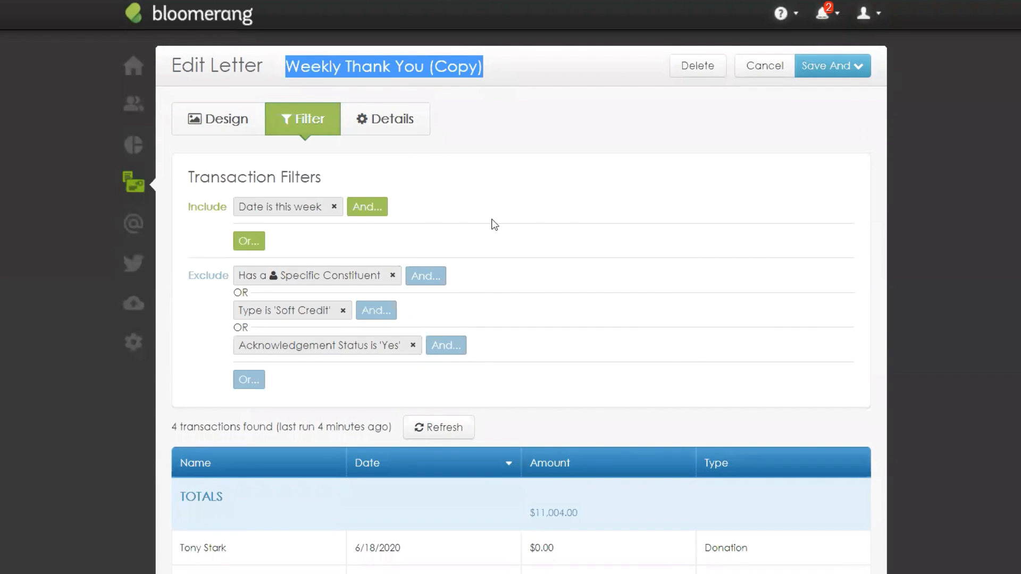
pyautogui.scroll(-2, 507, 218)
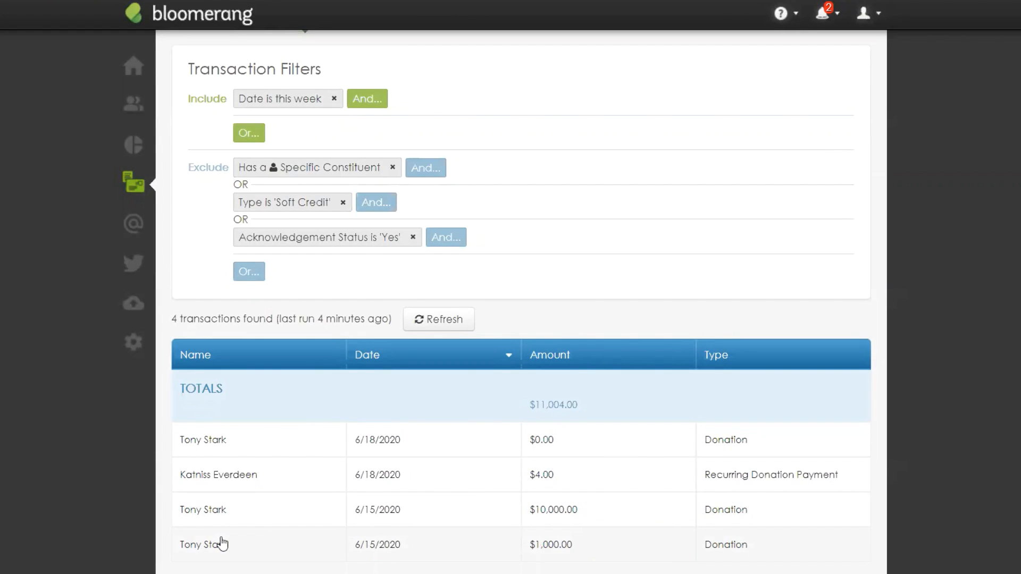
pyautogui.scroll(2, 868, 441)
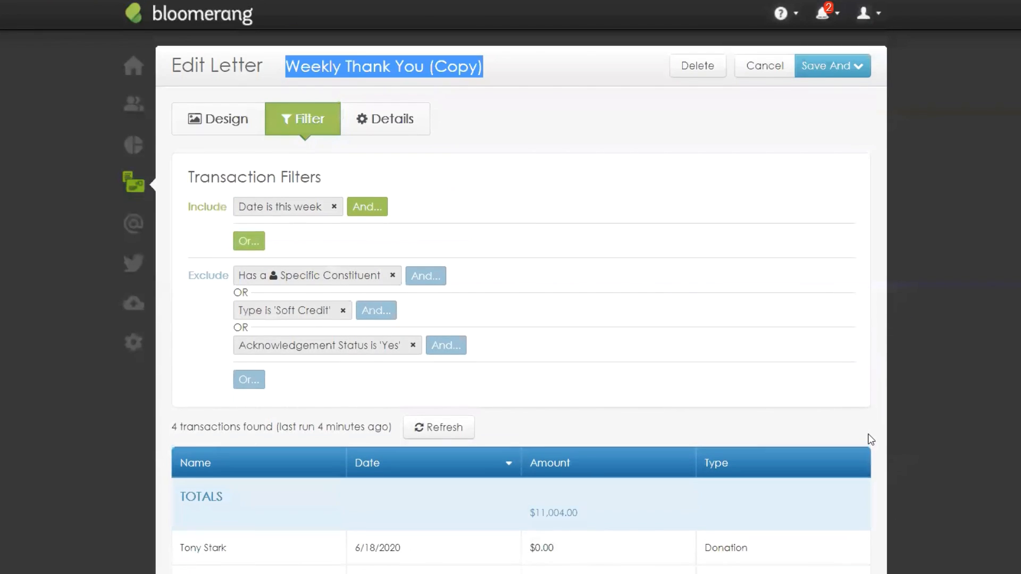
# Save and preview the letter, checking both the skipped recipients and the recipients
pyautogui.click(851, 67)
pyautogui.click(855, 97)
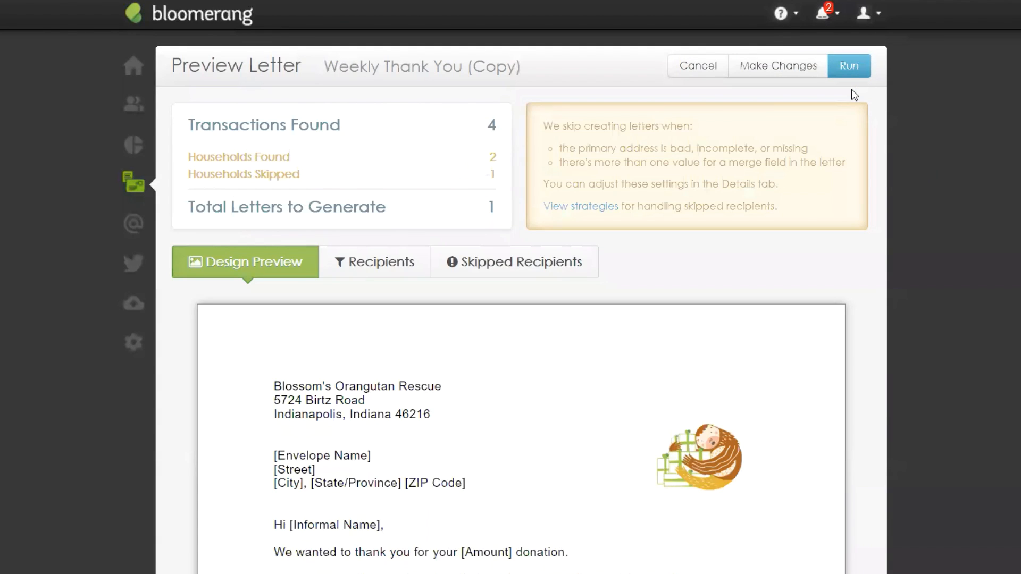
pyautogui.click(519, 266)
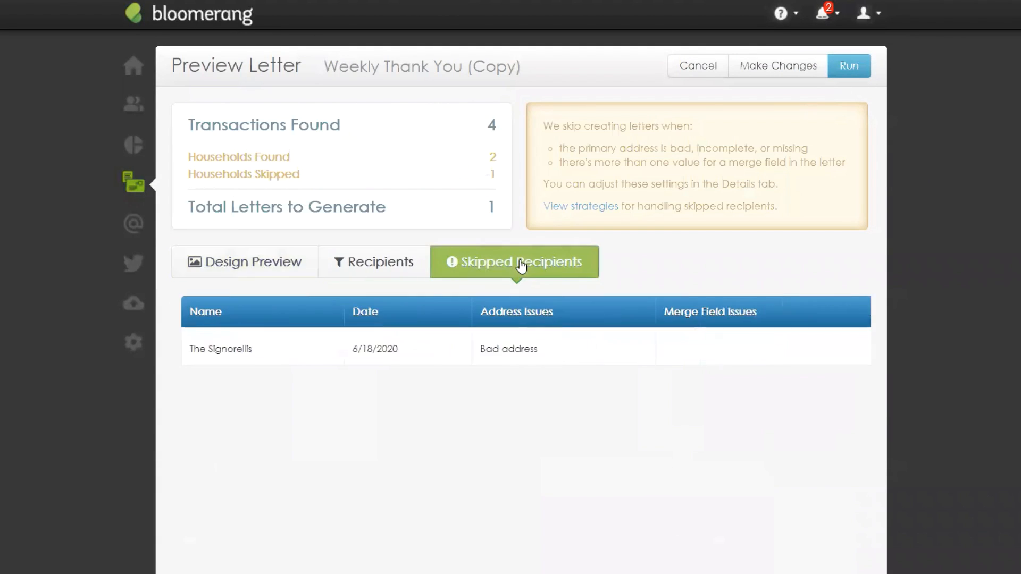
pyautogui.click(377, 268)
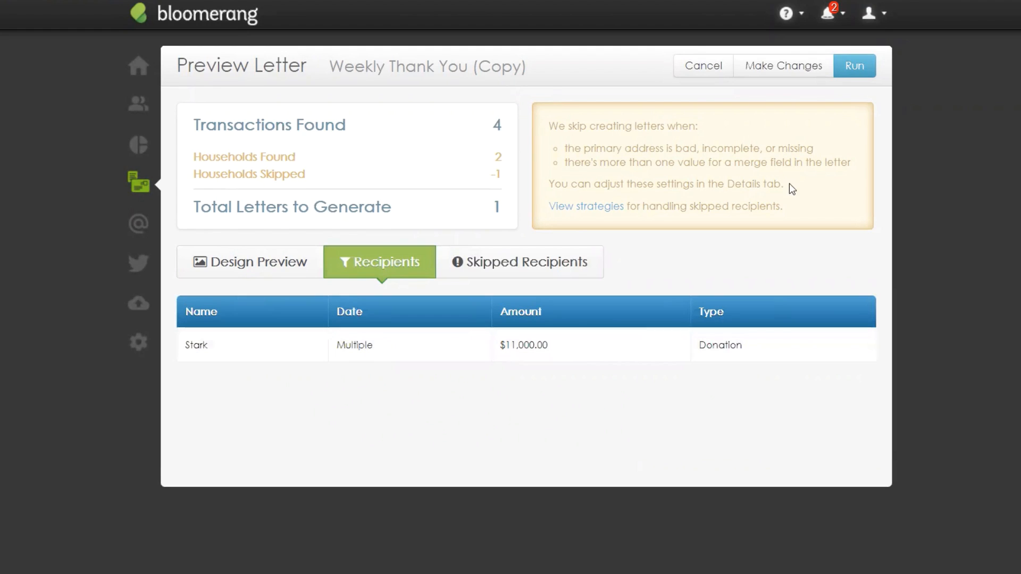
# Run a test of the letters, then download and open the sample letter
pyautogui.click(855, 69)
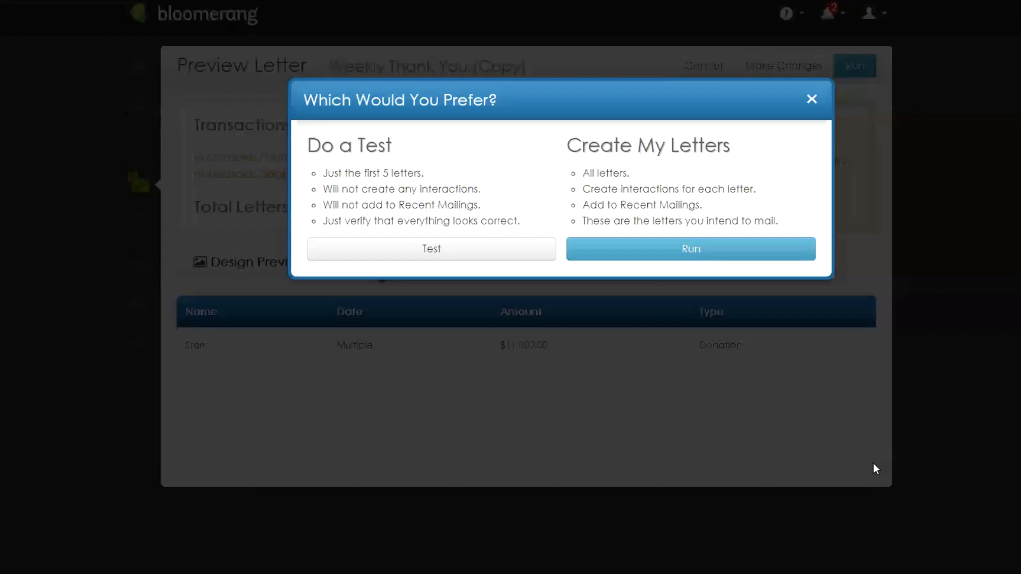
pyautogui.click(471, 254)
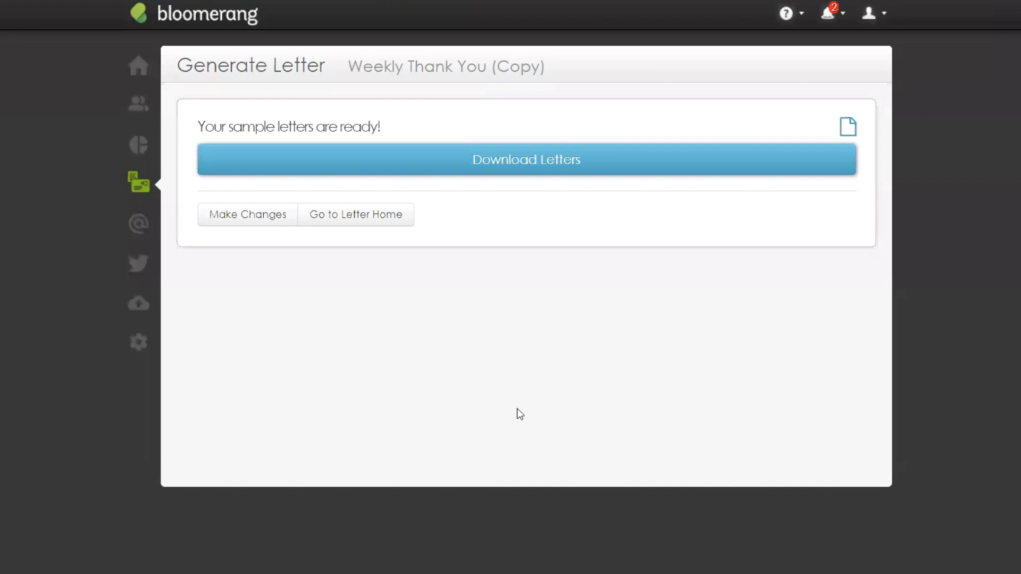
pyautogui.click(504, 161)
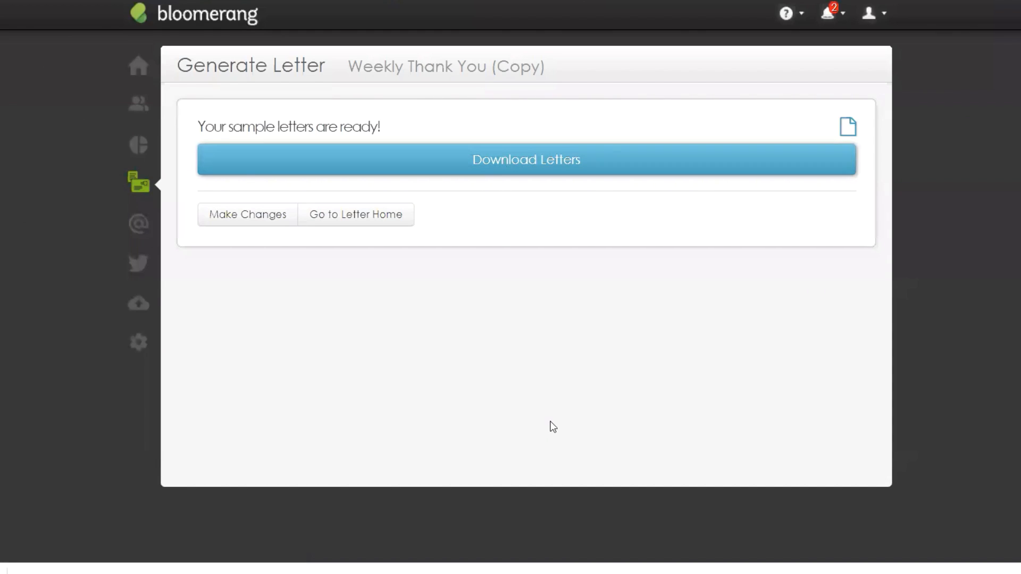
pyautogui.click(14, 569)
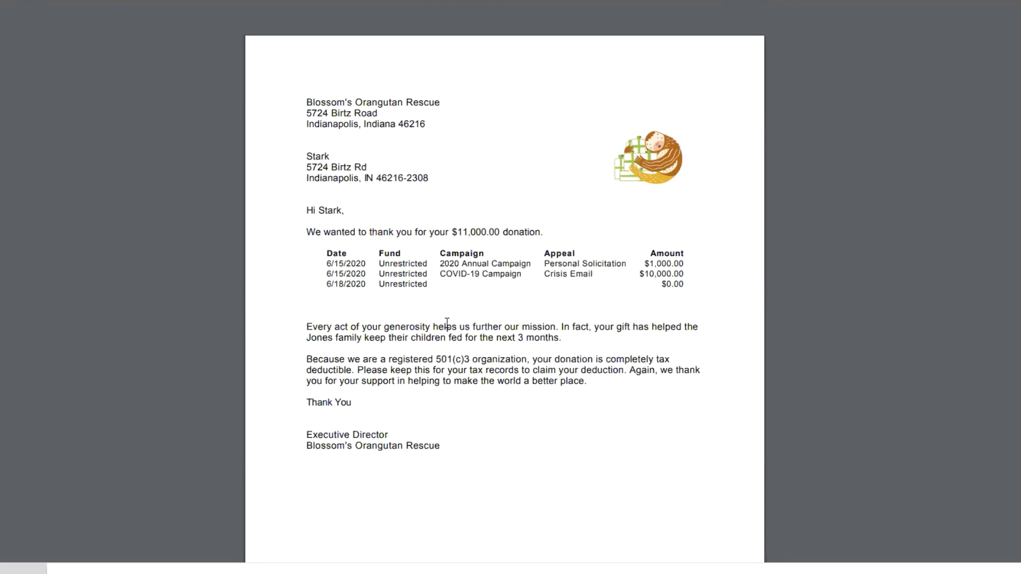
# Examine the thank-you sentence and the 6/18/2020 row of the donation table in the sample letter
pyautogui.moveTo(305, 231); pyautogui.dragTo(553, 234)
pyautogui.click(555, 236)
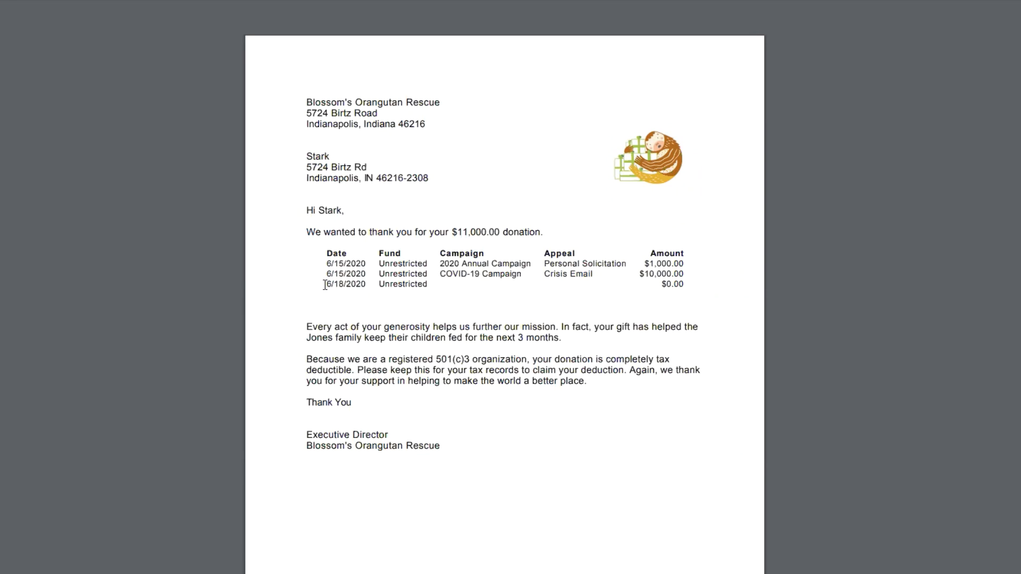
pyautogui.moveTo(326, 284); pyautogui.dragTo(688, 289)
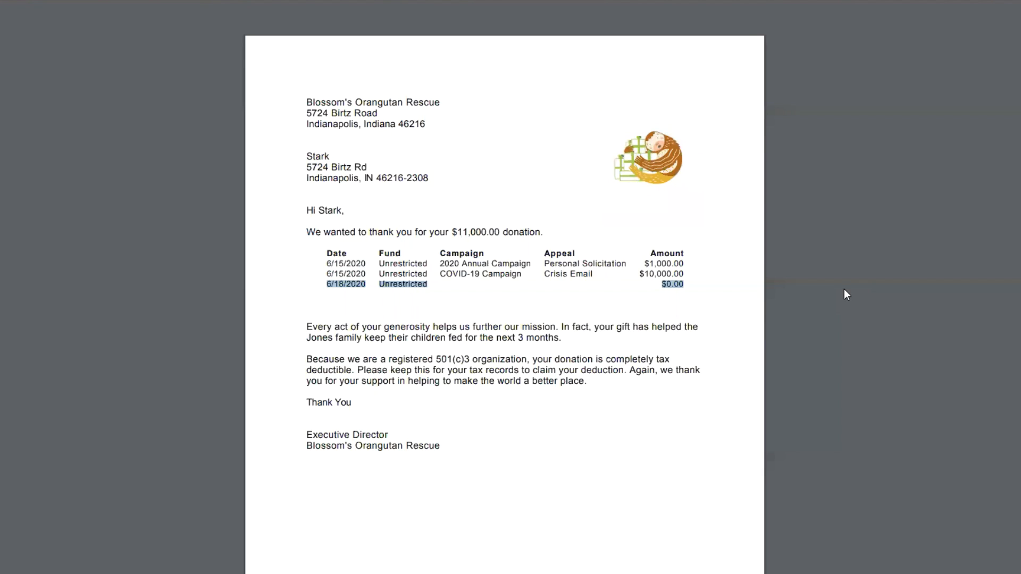
pyautogui.click(767, 301)
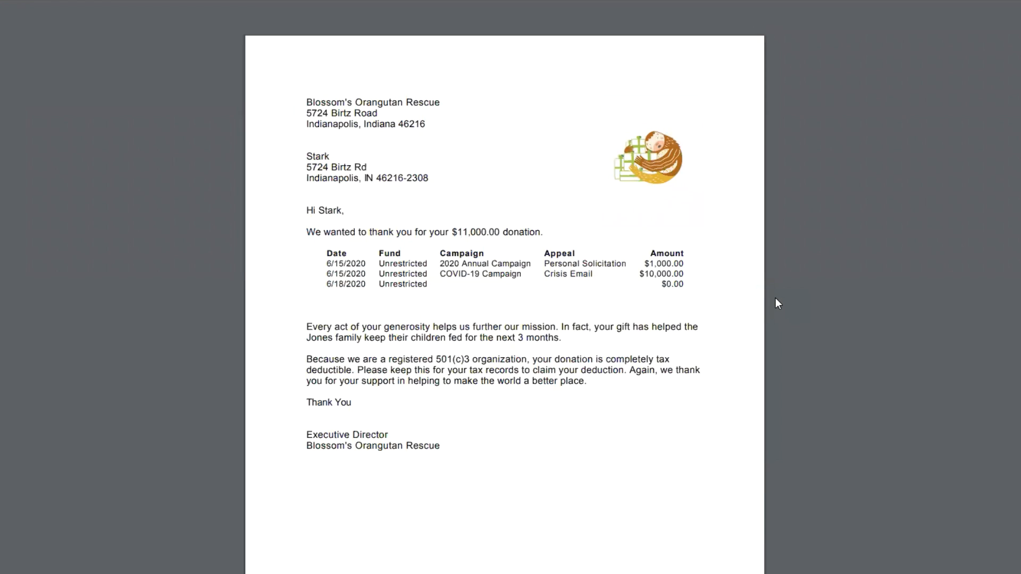
pyautogui.moveTo(323, 284); pyautogui.dragTo(682, 293)
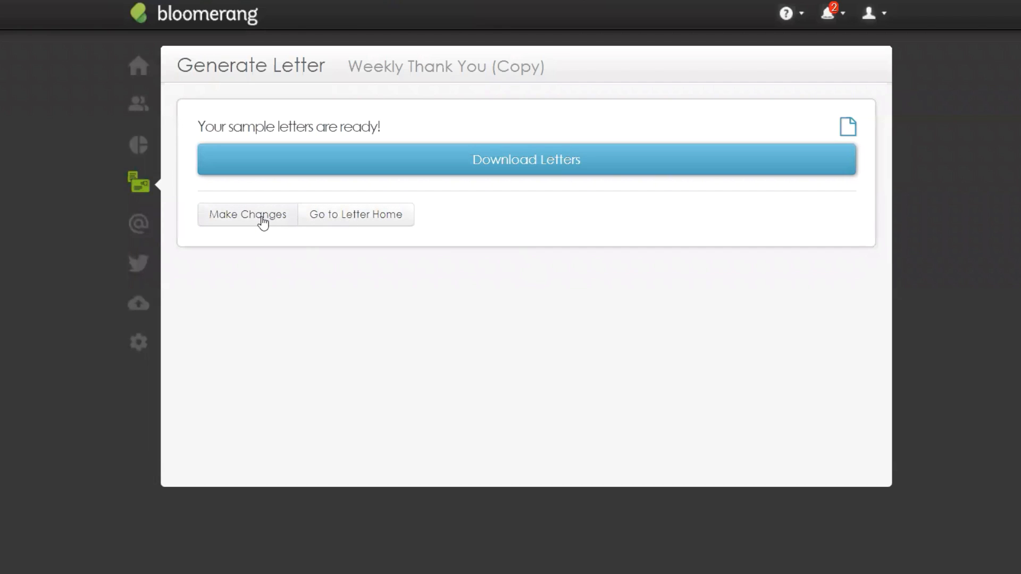
# Return to editing the Weekly Thank You (Copy) letter
pyautogui.click(262, 222)
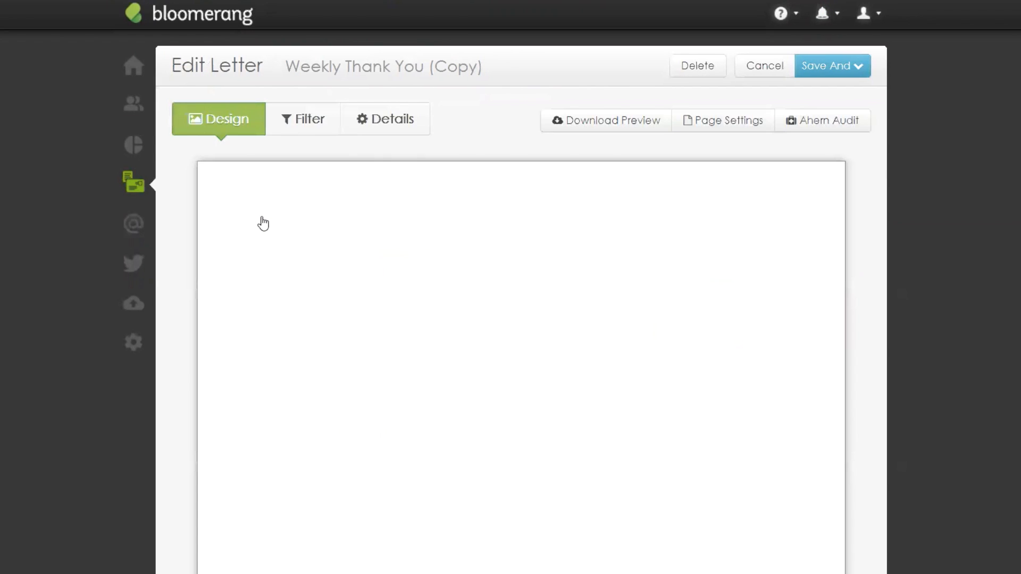
# Add an alternative exclude condition to the transaction filters for transactions whose method is In Kind
pyautogui.click(302, 118)
pyautogui.click(257, 384)
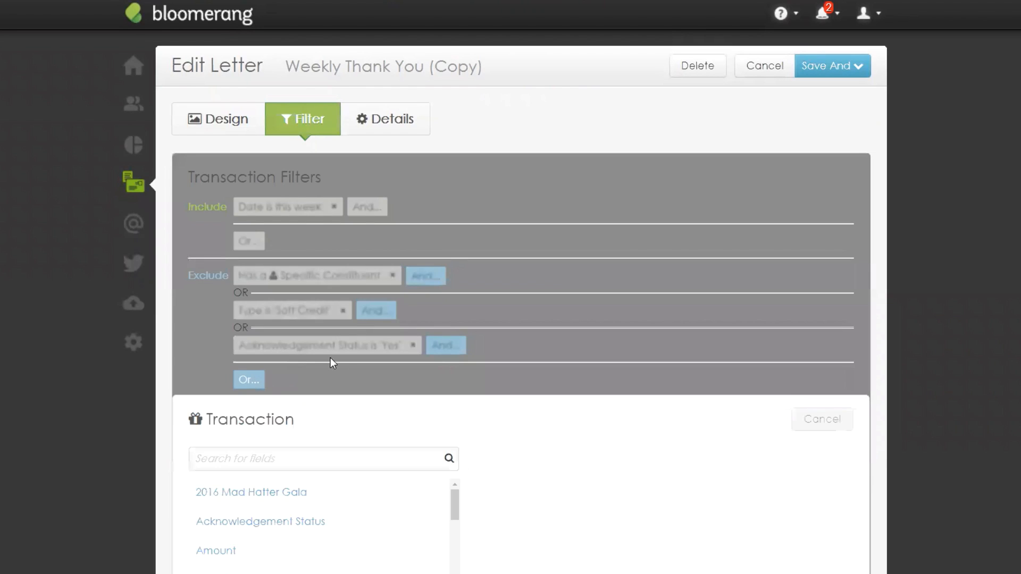
pyautogui.write('method')
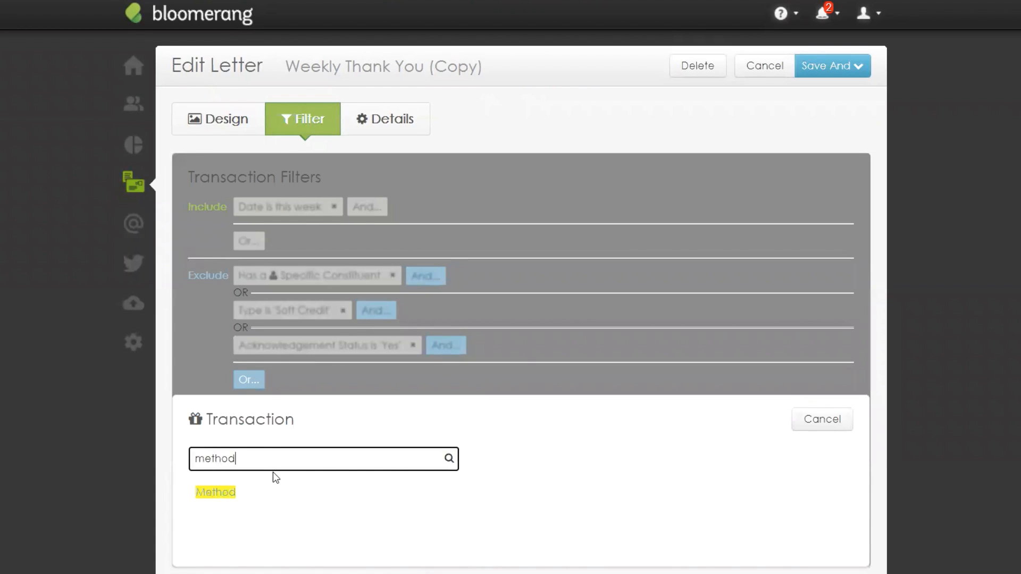
pyautogui.click(231, 497)
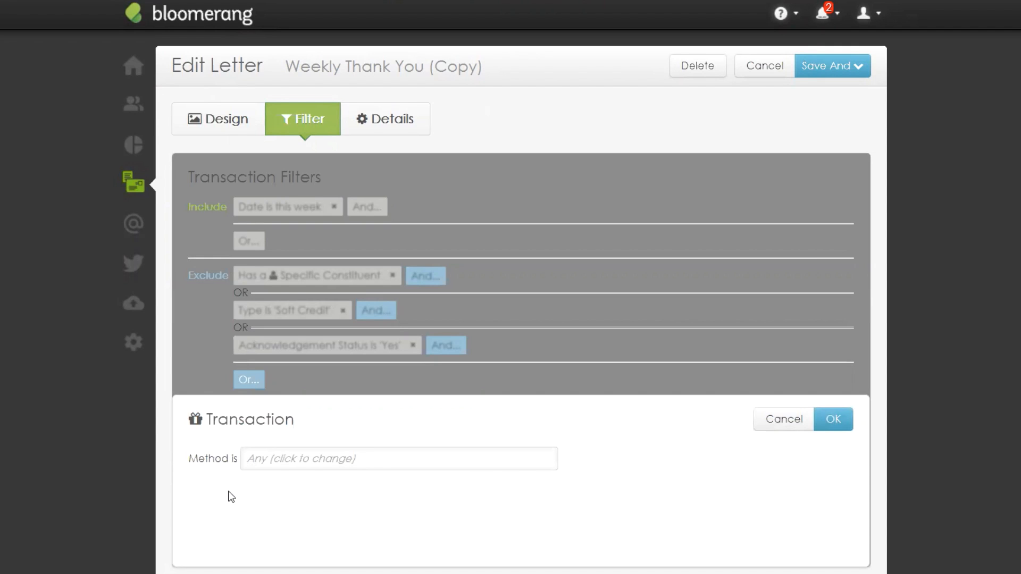
pyautogui.click(315, 462)
pyautogui.scroll(-1, 417, 531)
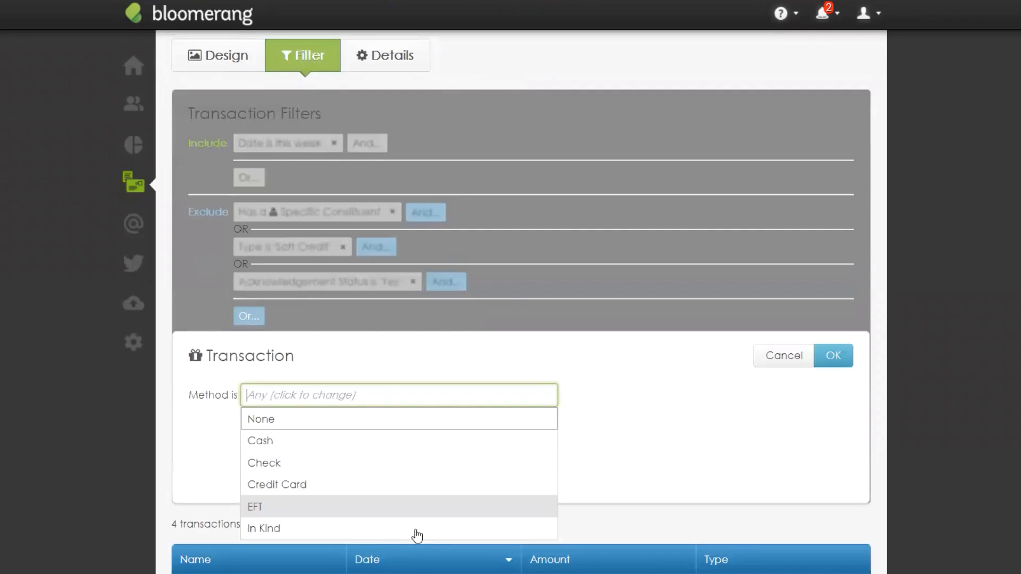
pyautogui.click(413, 536)
pyautogui.click(830, 356)
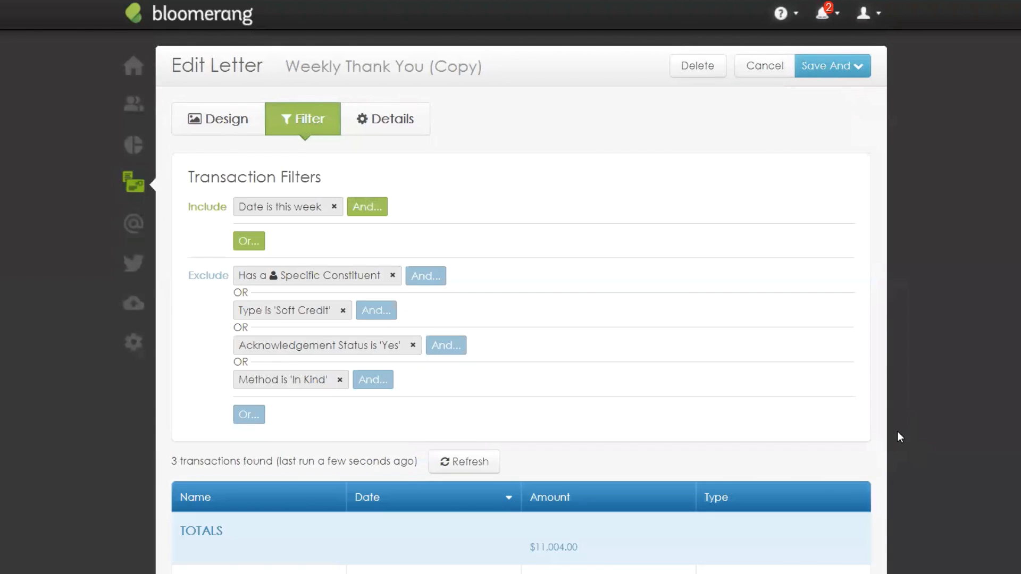
# Rename the letter as Weekly Thank You (Monetary with Data Table)
pyautogui.click(406, 124)
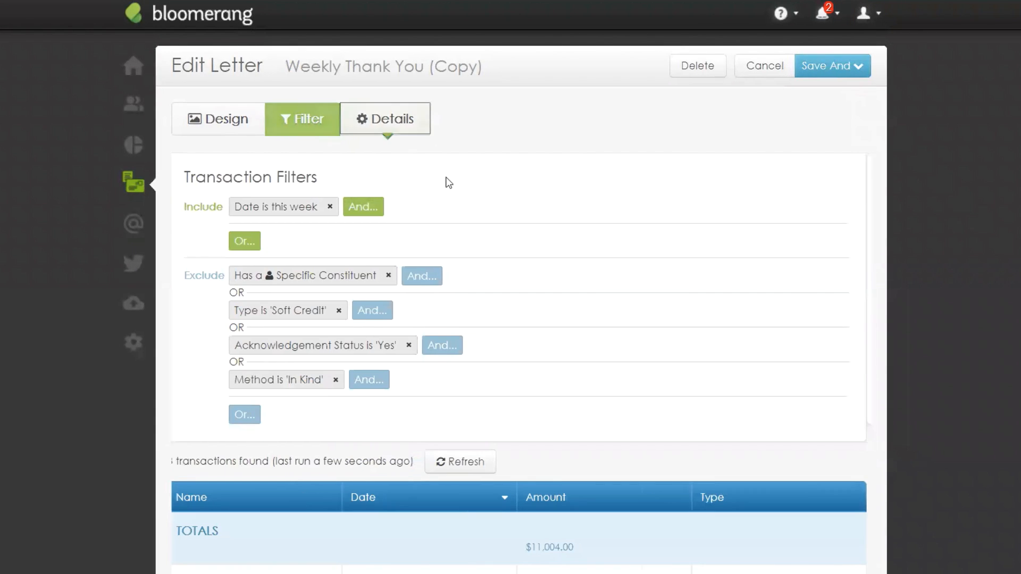
pyautogui.click(343, 191)
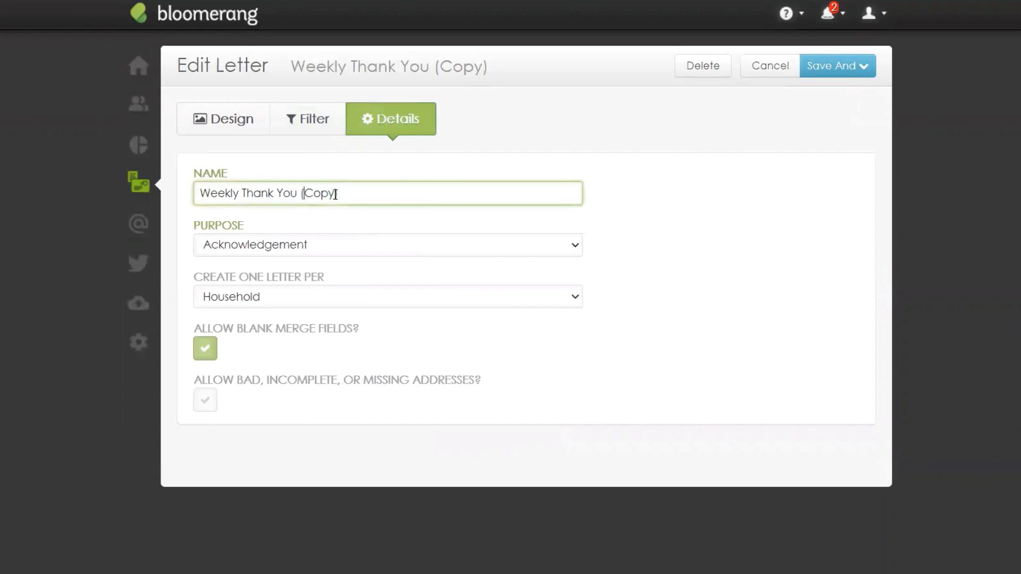
pyautogui.moveTo(304, 195); pyautogui.dragTo(435, 198)
pyautogui.write('Monetary with ')
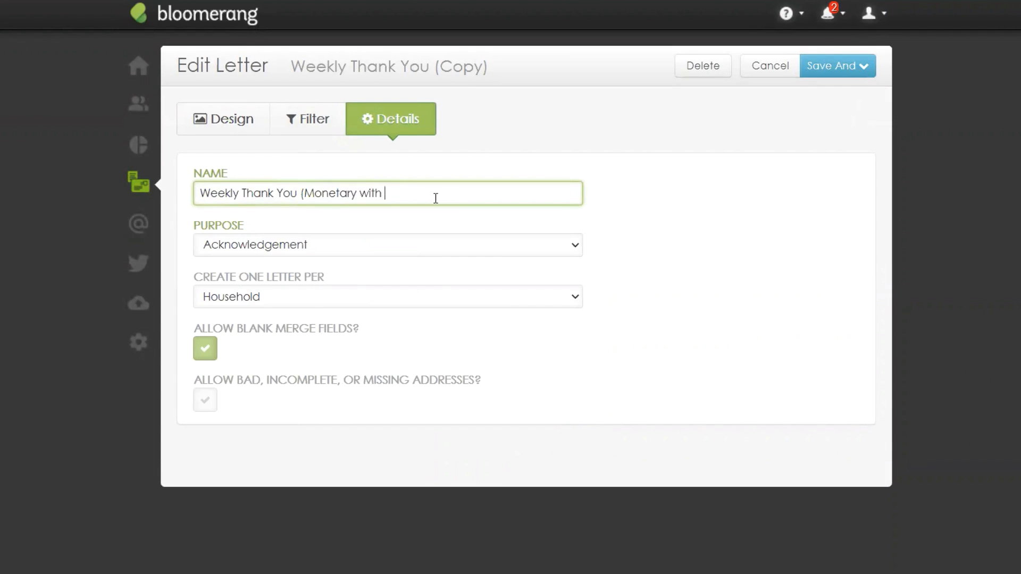
pyautogui.write('Data Table)')
pyautogui.press('Tab')
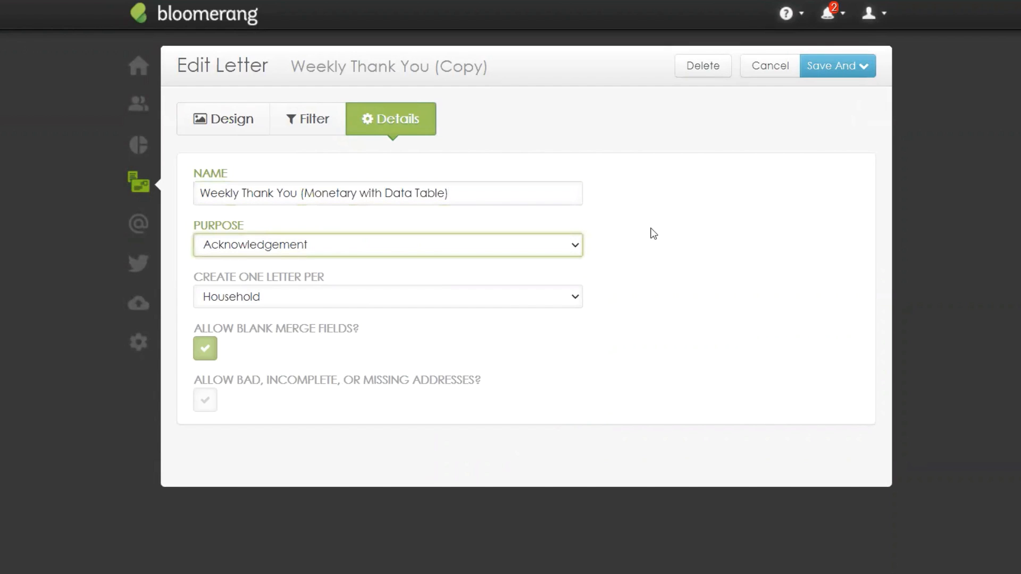
# Save and preview the renamed letter, and check its recipients
pyautogui.click(860, 67)
pyautogui.click(854, 103)
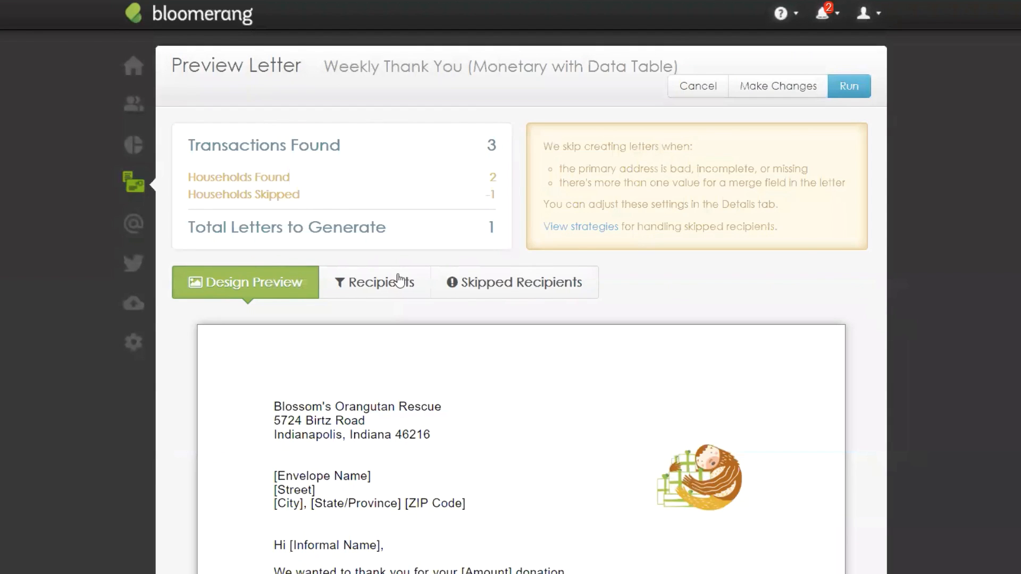
pyautogui.click(405, 281)
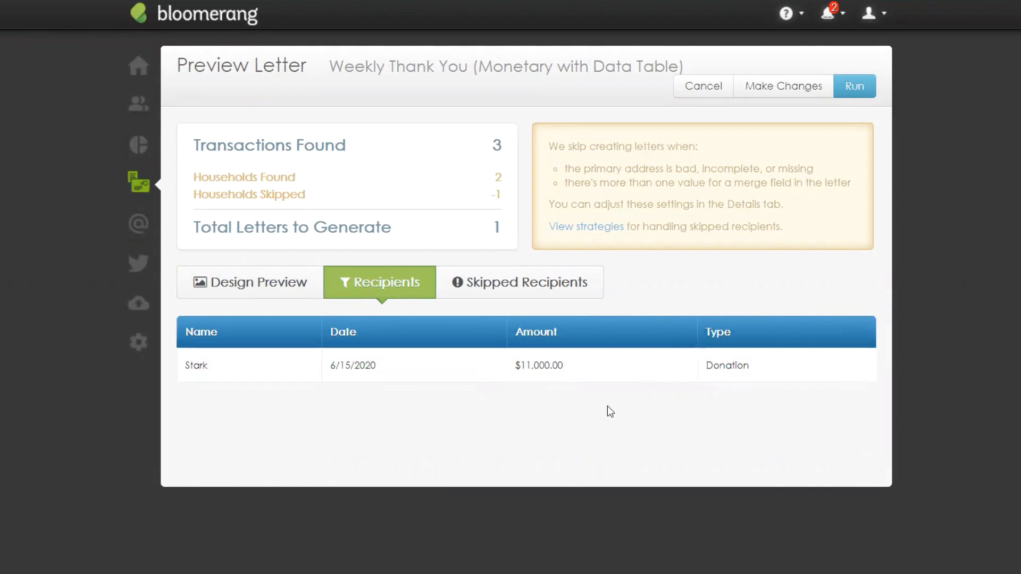
# Run a test of the letters and check the donation amount and table rows in the downloaded sample letter
pyautogui.click(869, 88)
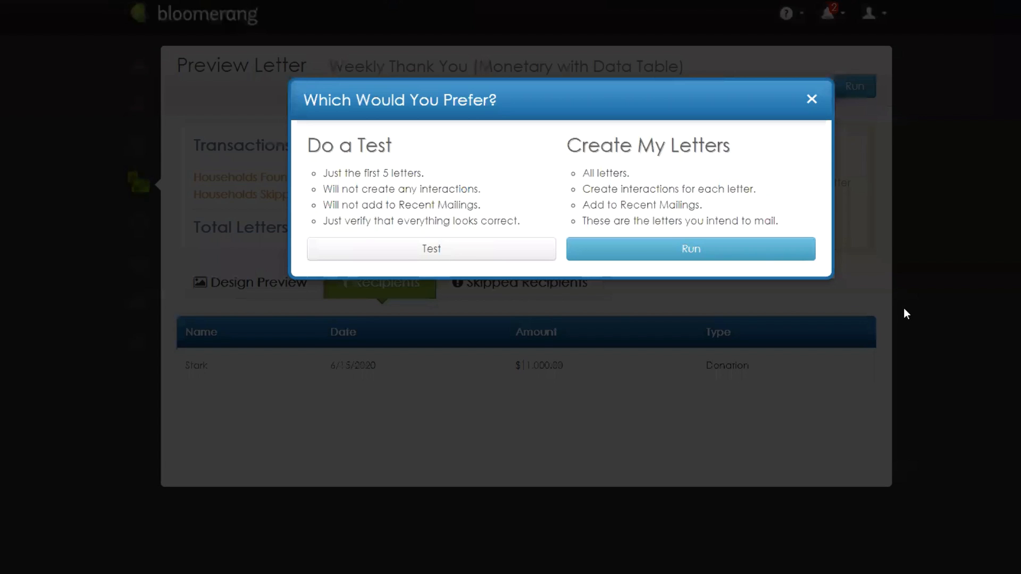
pyautogui.click(456, 248)
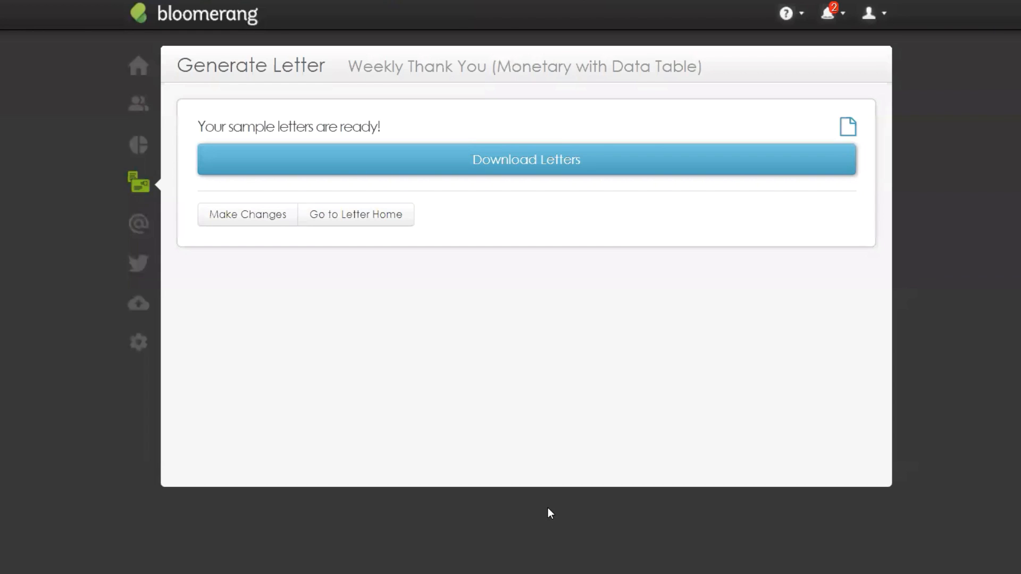
pyautogui.click(549, 180)
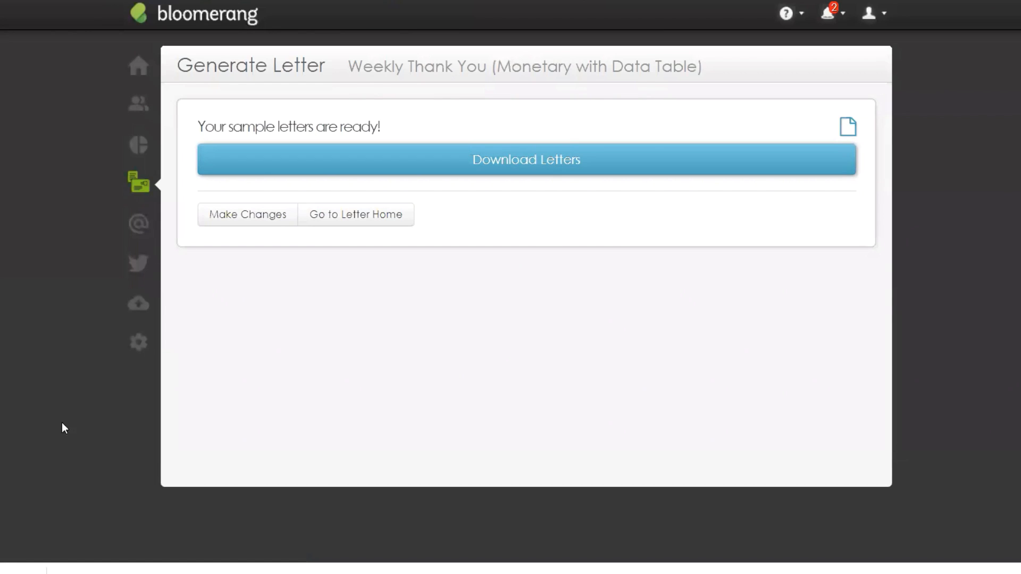
pyautogui.click(21, 569)
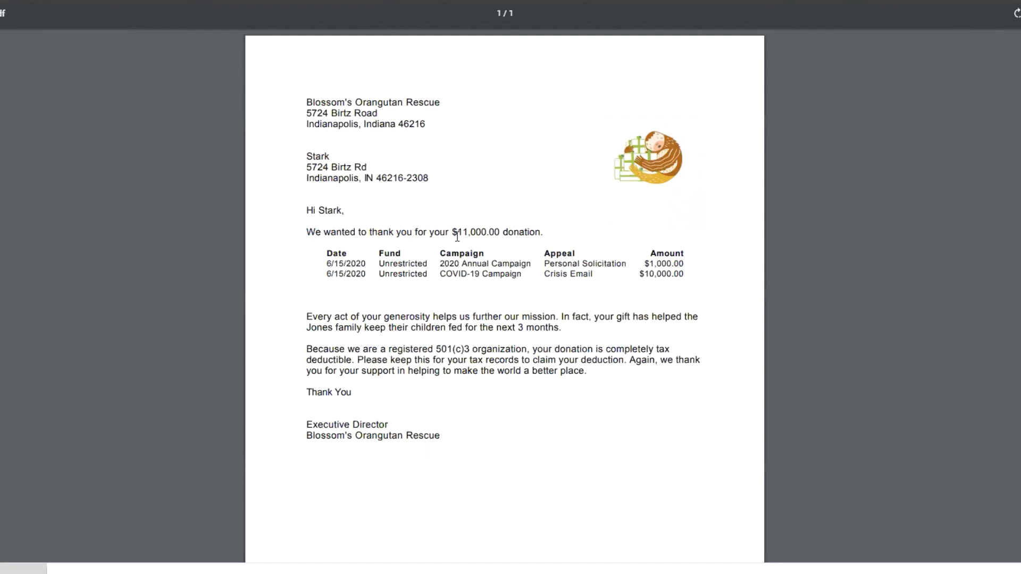
pyautogui.moveTo(452, 233); pyautogui.dragTo(498, 235)
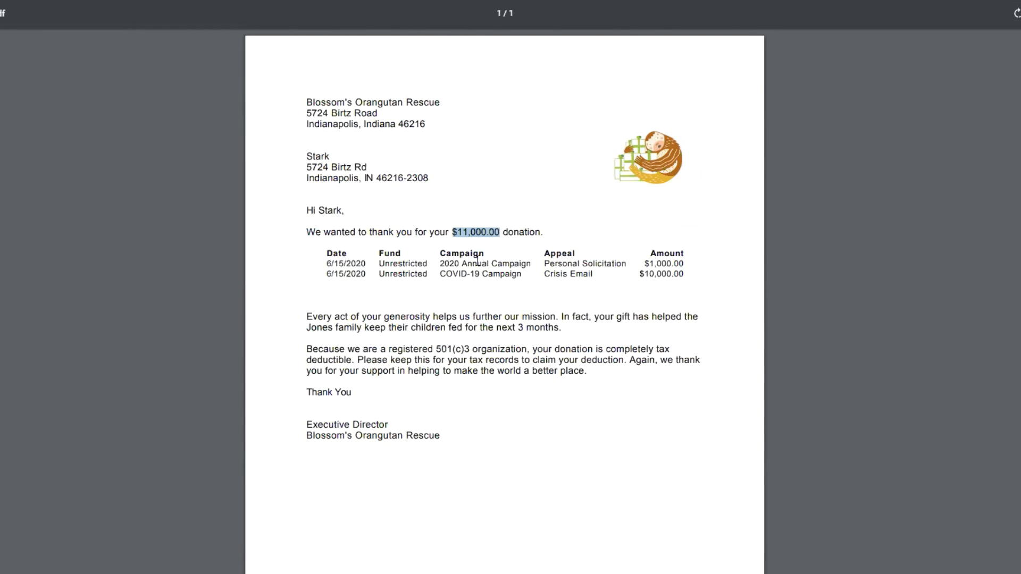
pyautogui.moveTo(312, 269); pyautogui.dragTo(687, 277)
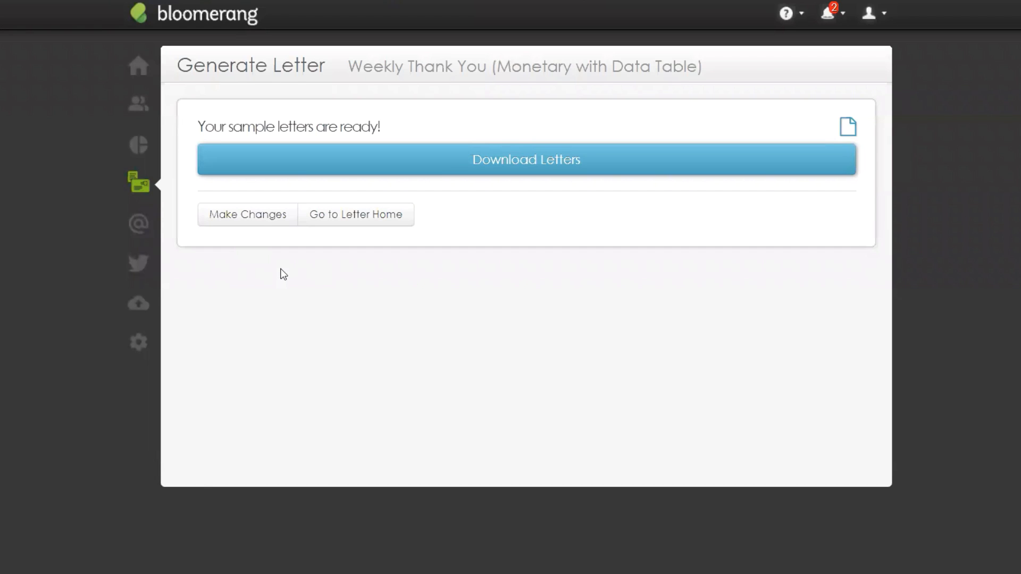
# Reopen the letter, save and preview it again, and create the actual letters with their interactions
pyautogui.click(259, 219)
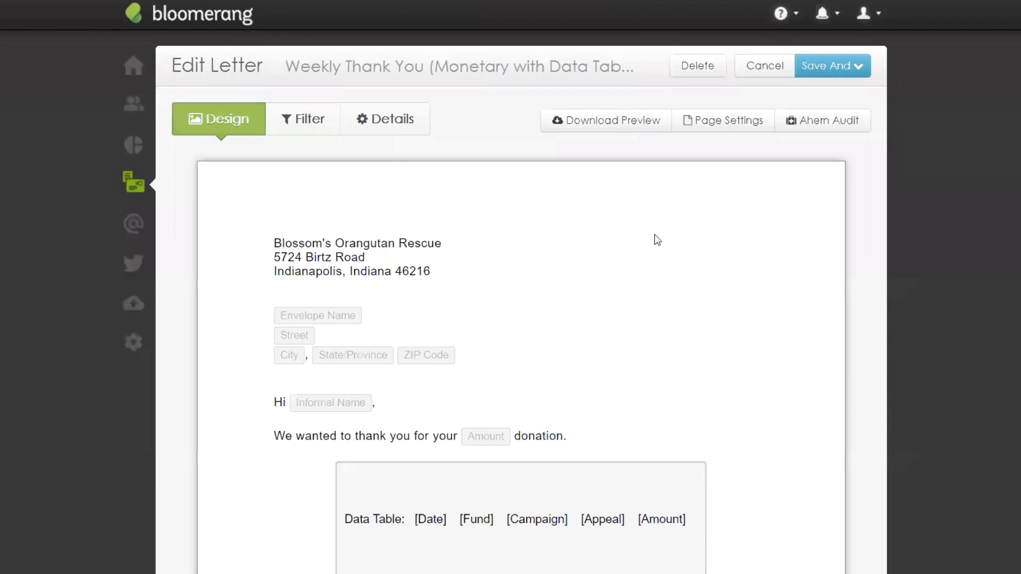
pyautogui.click(844, 67)
pyautogui.click(851, 101)
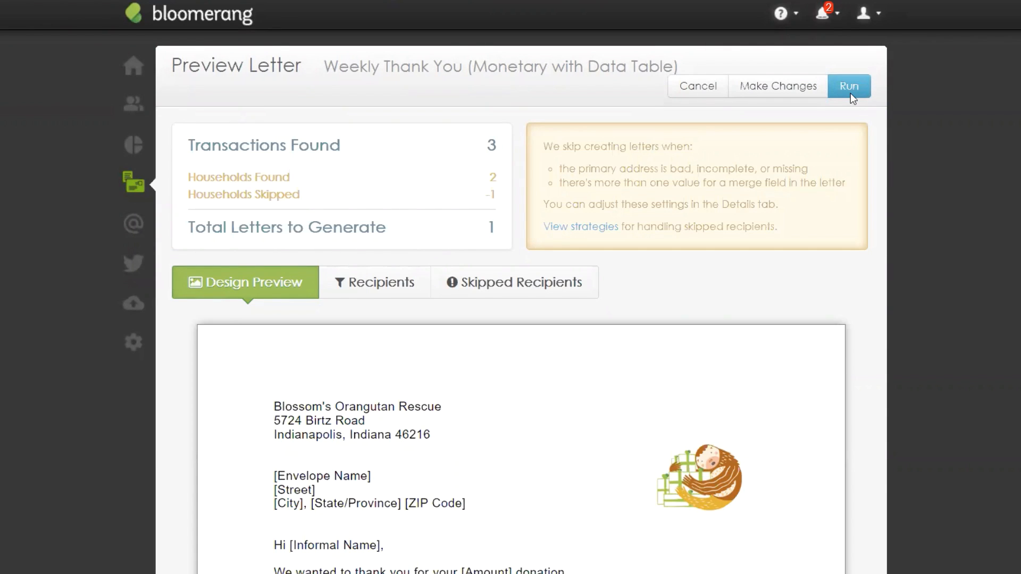
pyautogui.click(856, 85)
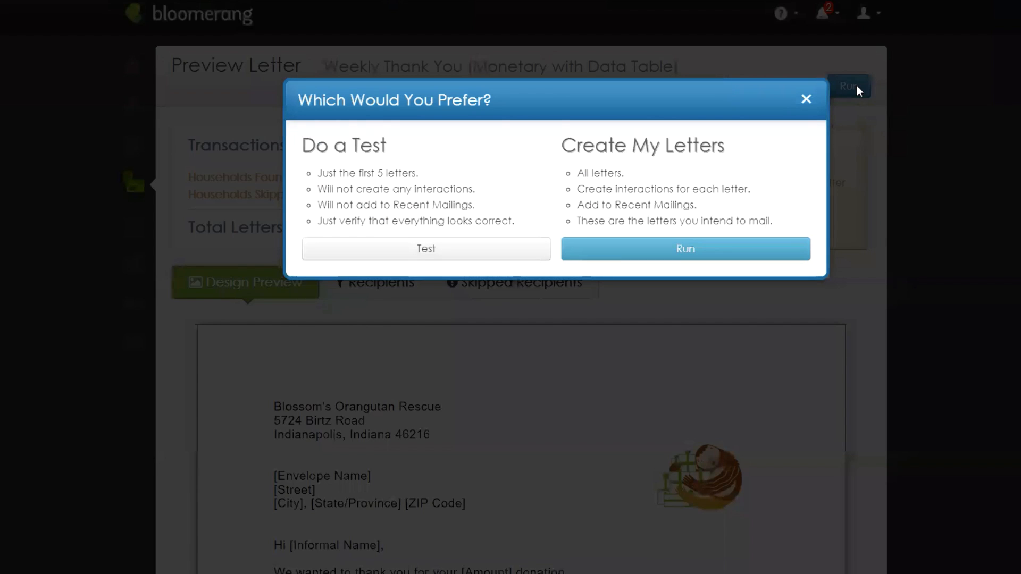
pyautogui.click(790, 250)
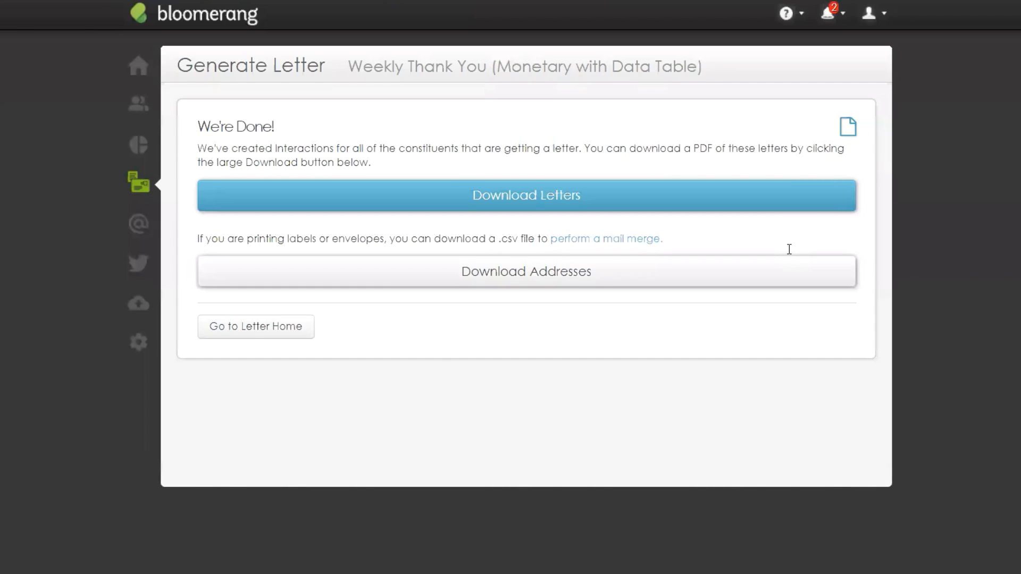
pyautogui.click(609, 206)
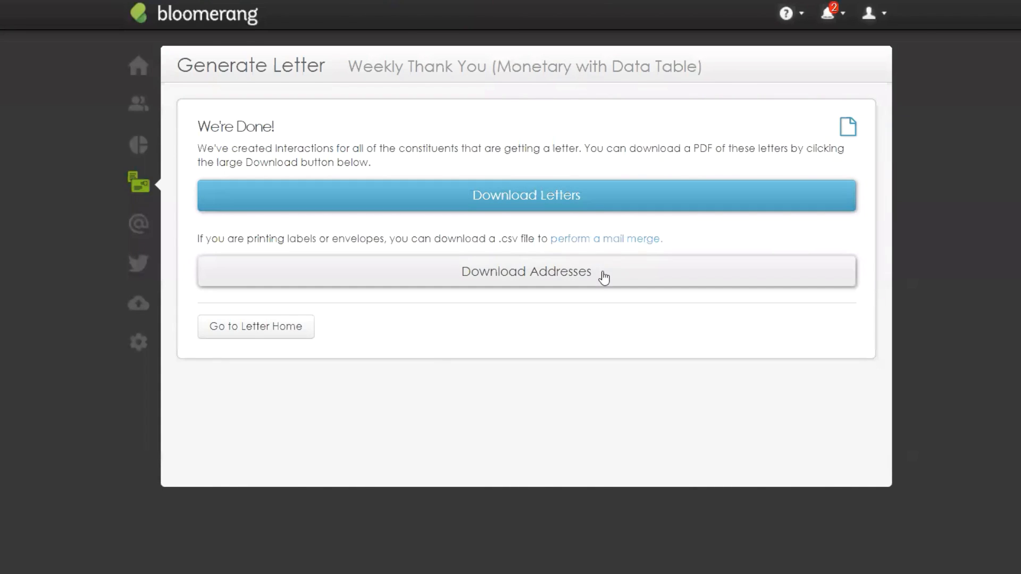
# Return to the letter templates overview and check the new mailing among the most recent mailings
pyautogui.click(244, 340)
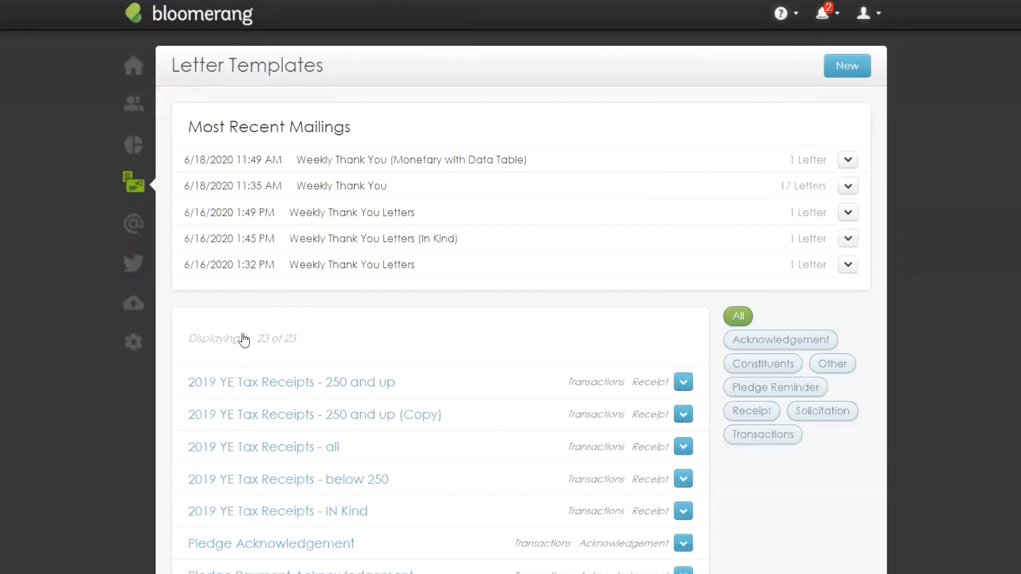
pyautogui.moveTo(183, 162); pyautogui.dragTo(543, 164)
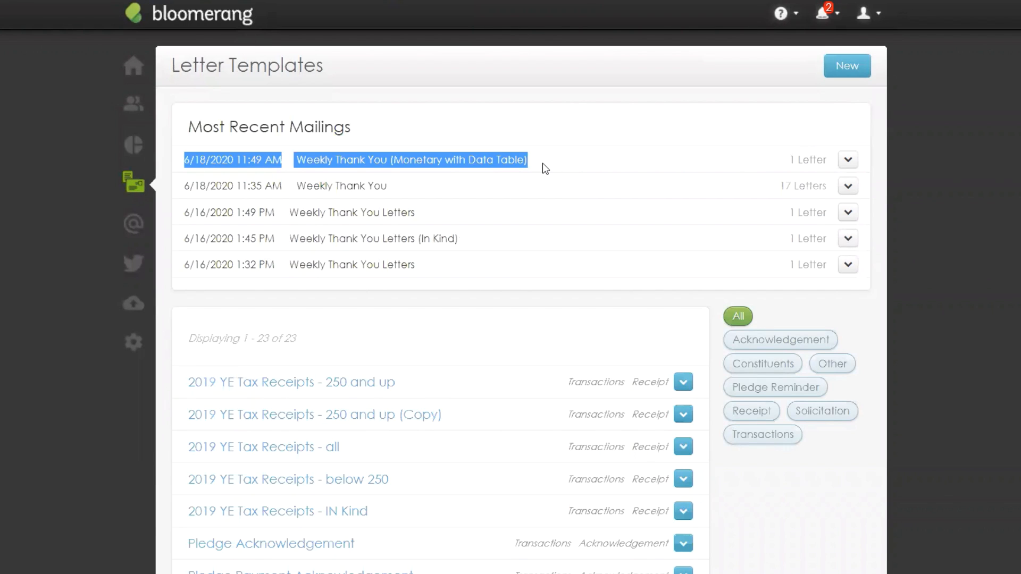
# Open the recipient's constituent record and the 6/18/2020 Mail interaction in its recent timeline activity
pyautogui.moveTo(134, 105)
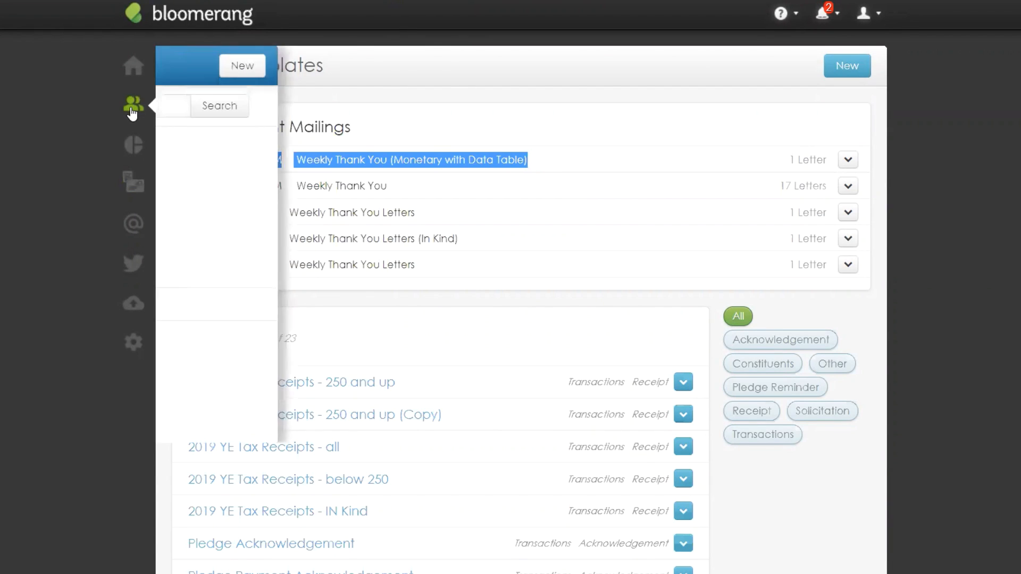
pyautogui.click(196, 196)
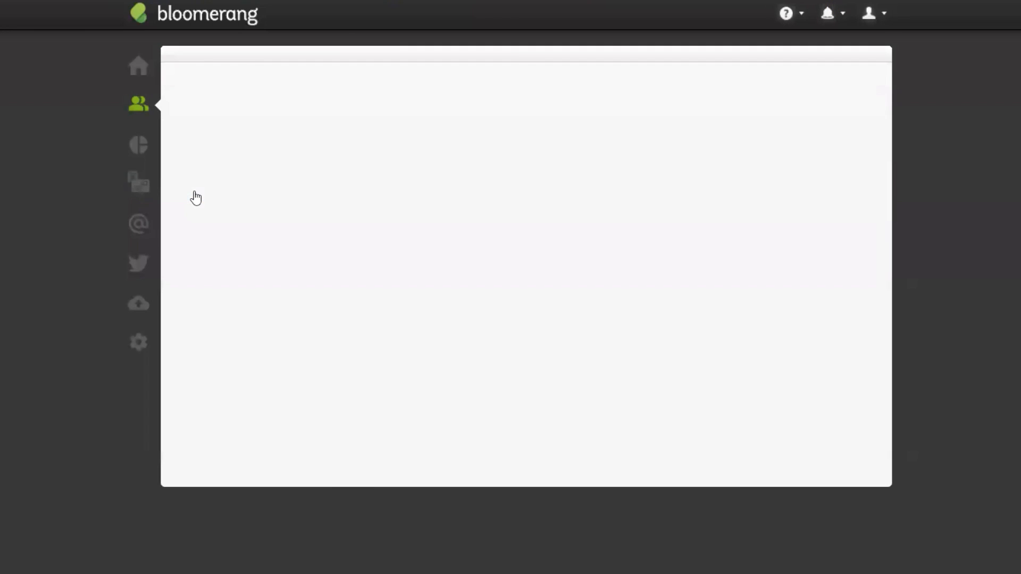
pyautogui.scroll(-5, 493, 298)
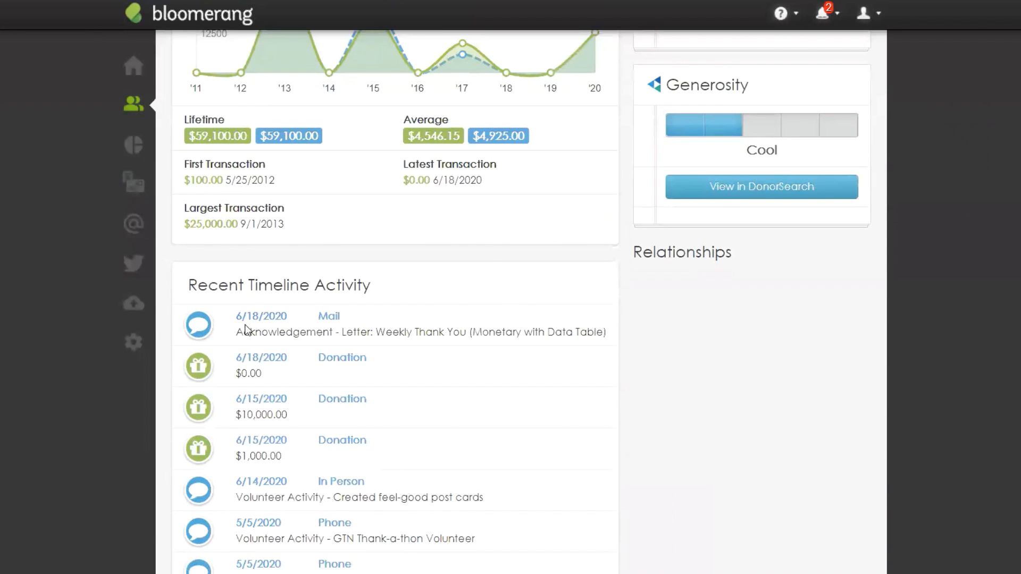
pyautogui.moveTo(236, 316); pyautogui.dragTo(372, 324)
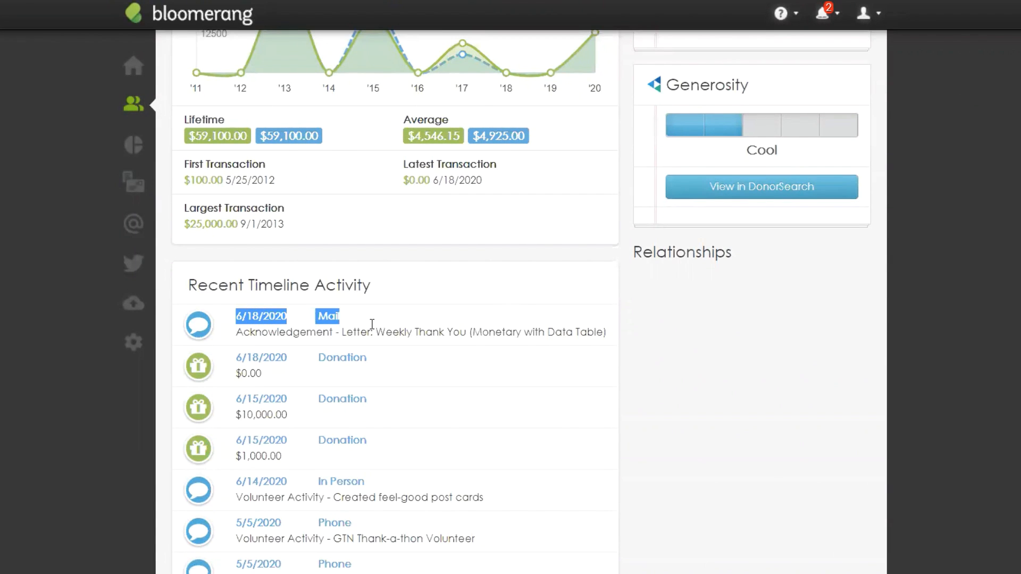
pyautogui.click(329, 317)
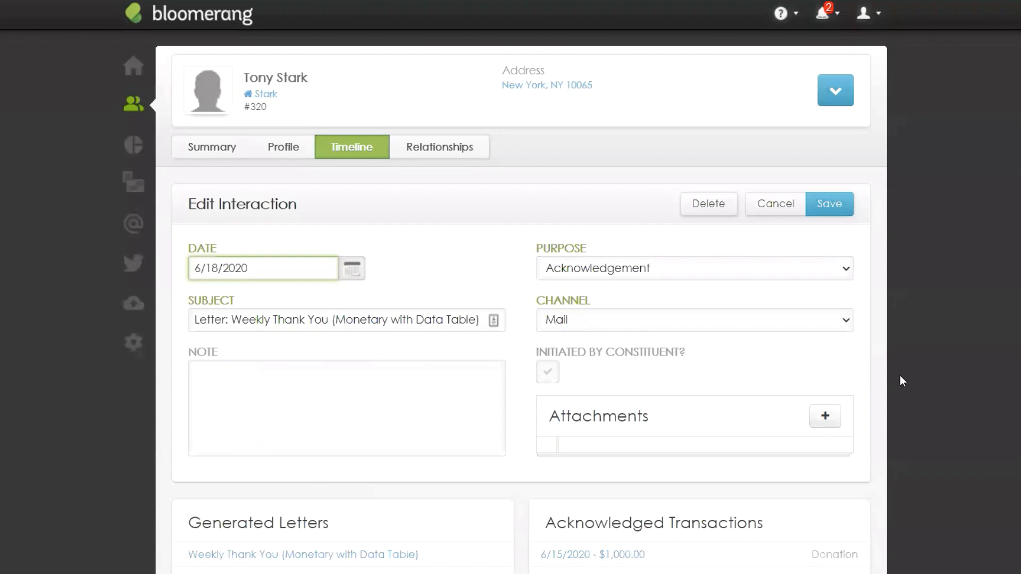
# Examine the generated letter and the acknowledged transactions linked to the mail interaction
pyautogui.scroll(-4, 965, 362)
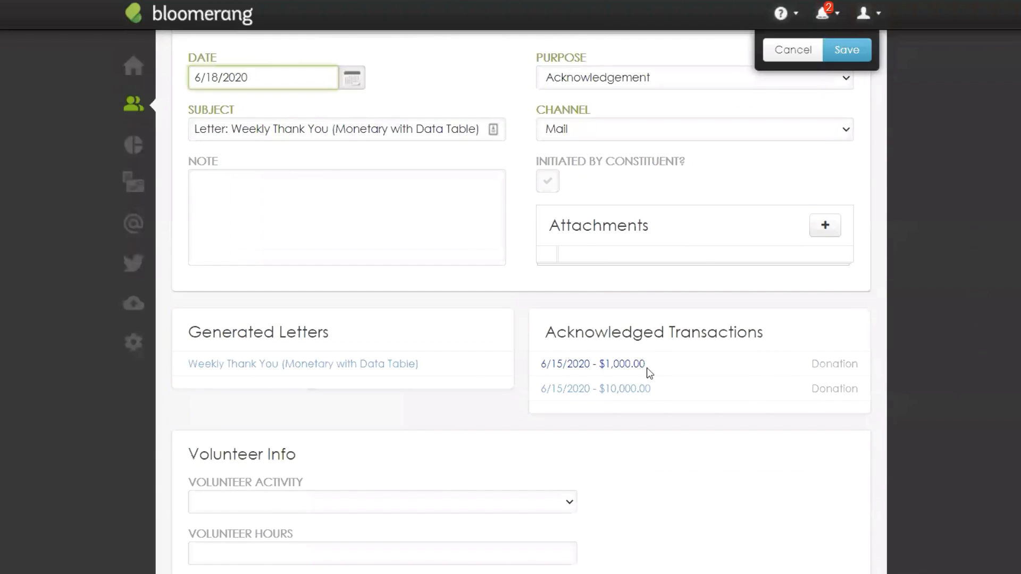
pyautogui.moveTo(545, 336); pyautogui.dragTo(788, 345)
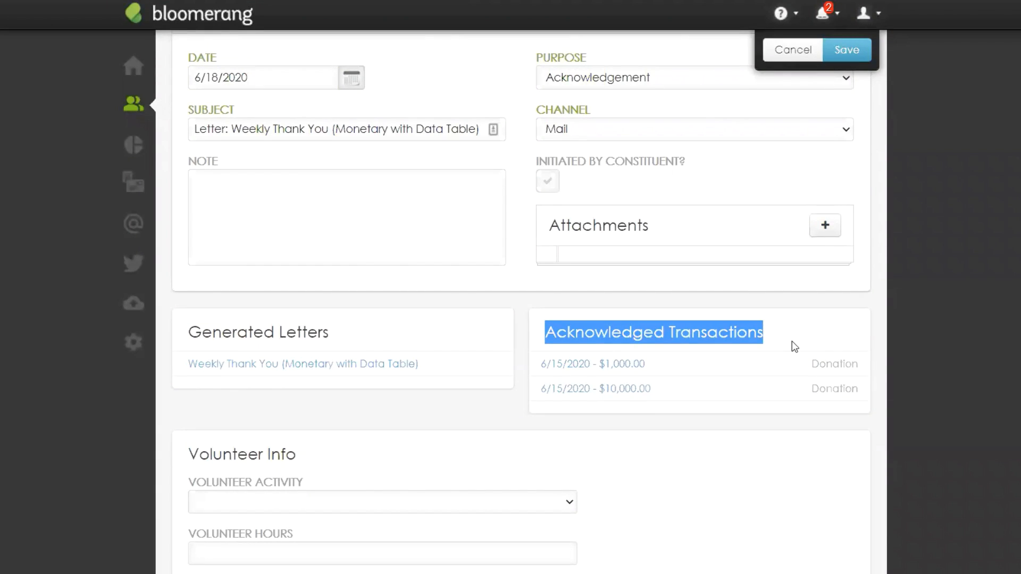
pyautogui.click(818, 336)
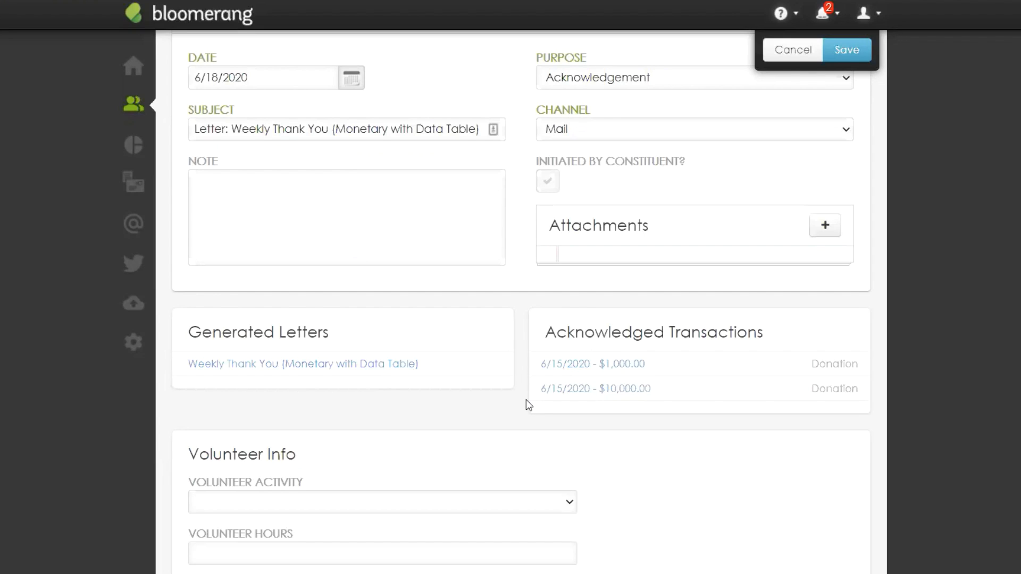
pyautogui.scroll(4, 525, 400)
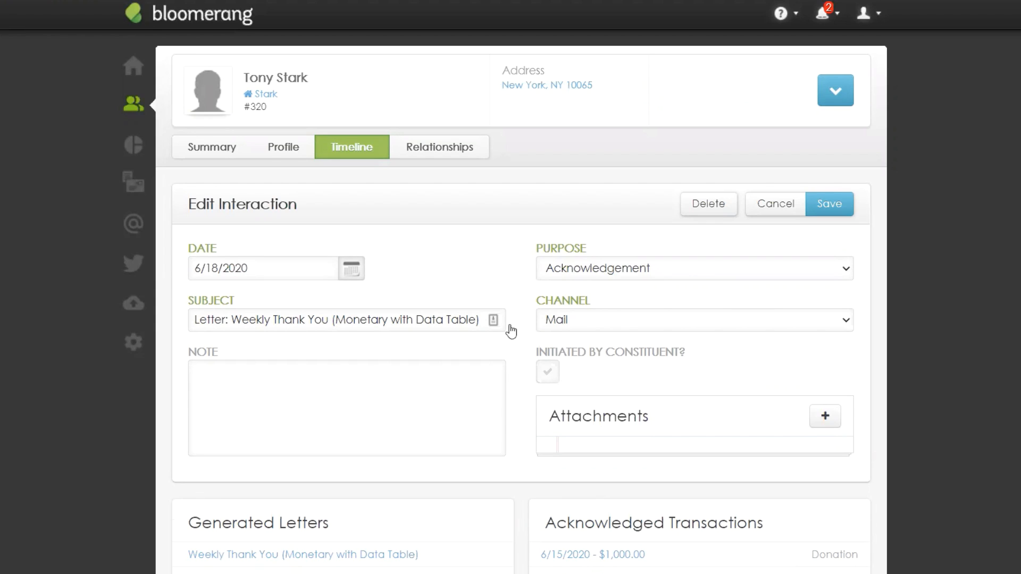
# Return to the letter templates and make a copy of the Weekly Thank You (Monetary with Data Table) letter
pyautogui.click(132, 184)
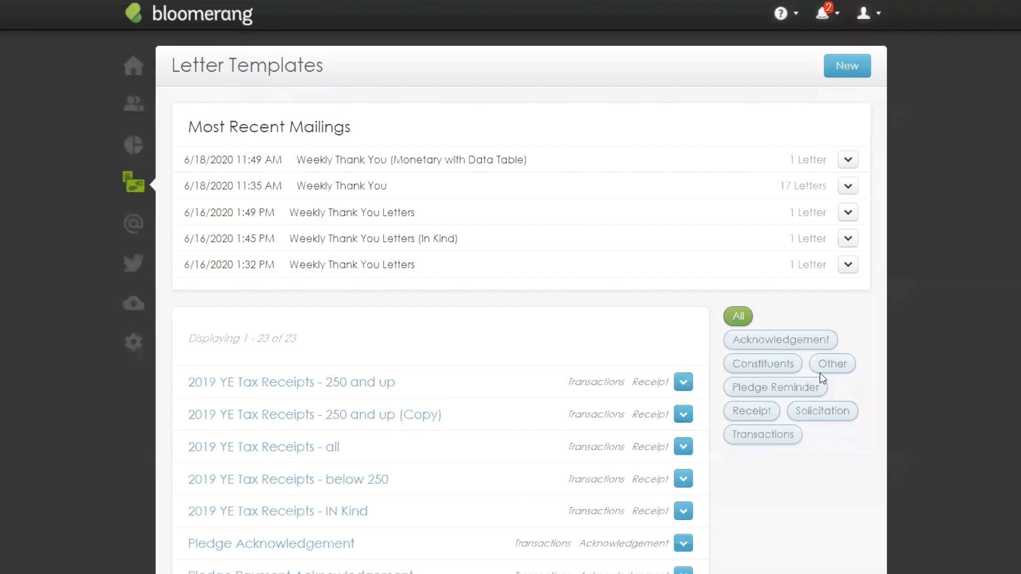
pyautogui.scroll(-9, 949, 417)
pyautogui.scroll(-2, 951, 420)
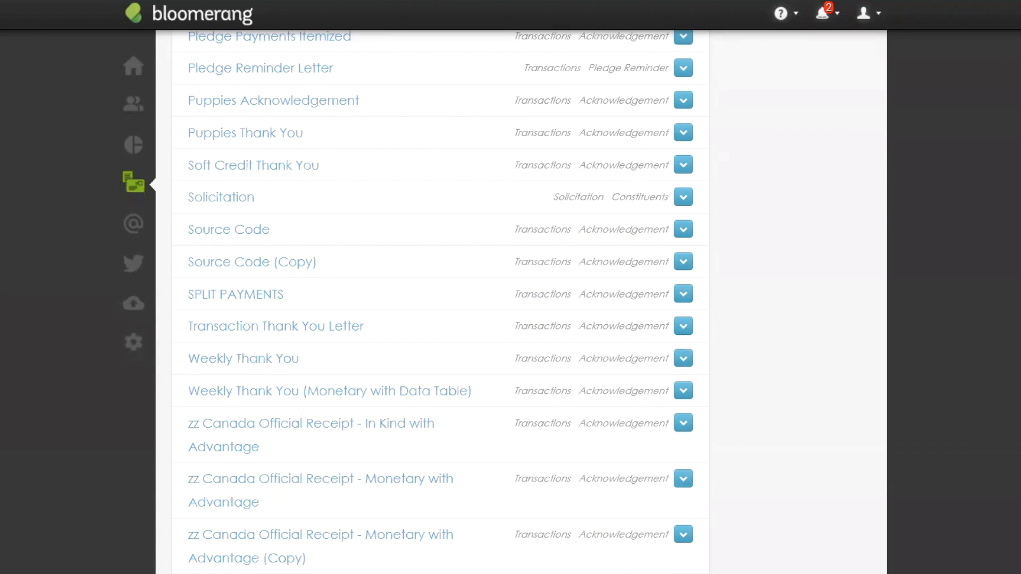
pyautogui.click(309, 396)
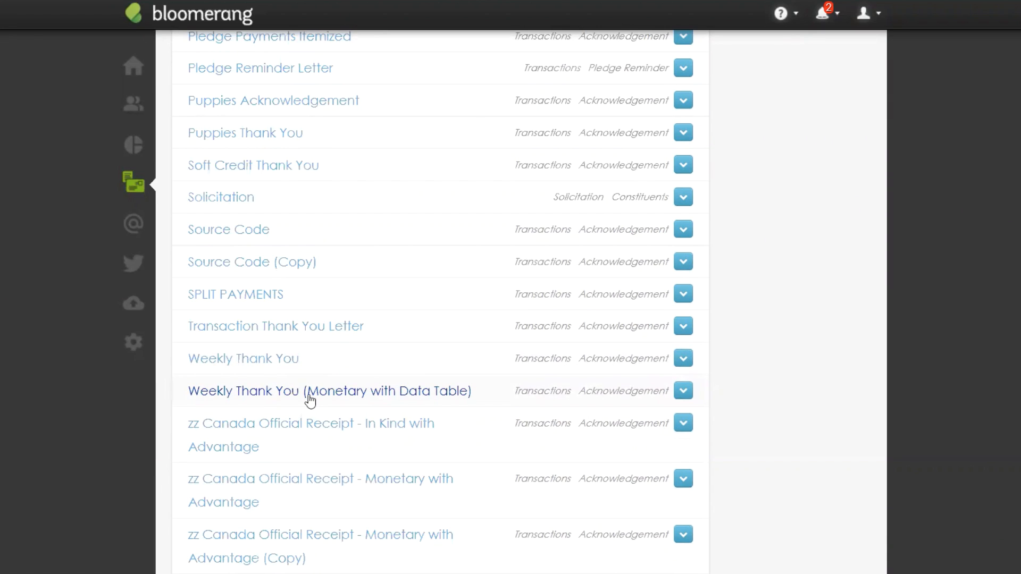
pyautogui.click(689, 395)
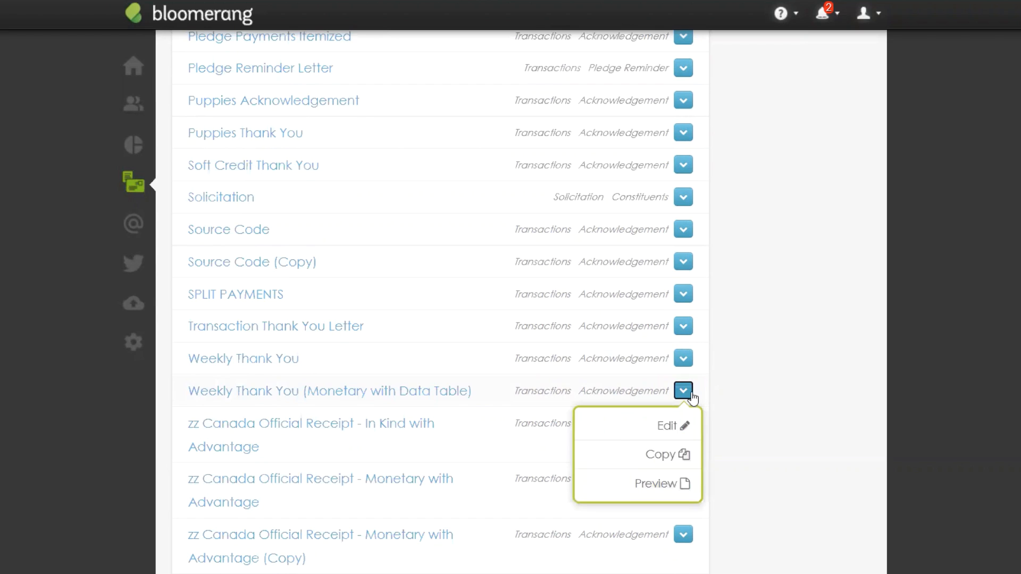
pyautogui.click(673, 460)
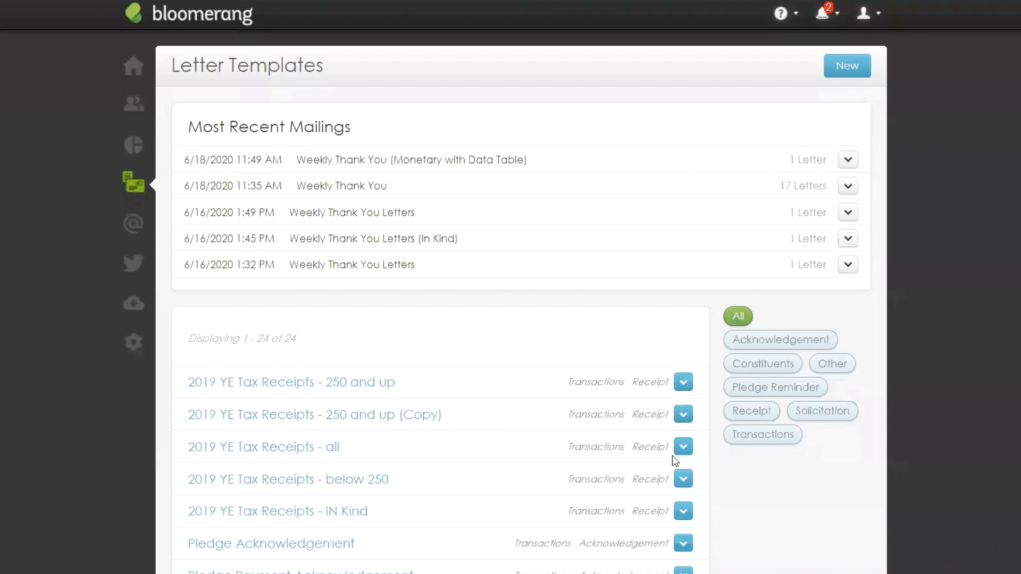
# Open the copied letter and rename it Weekly Thank You (In Kind) in its details
pyautogui.scroll(-13, 962, 394)
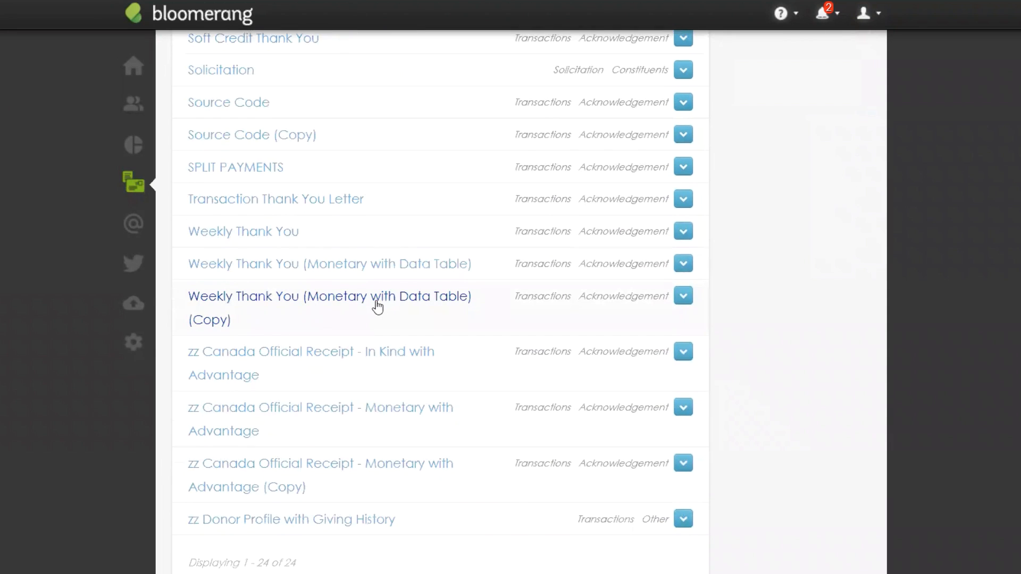
pyautogui.click(377, 307)
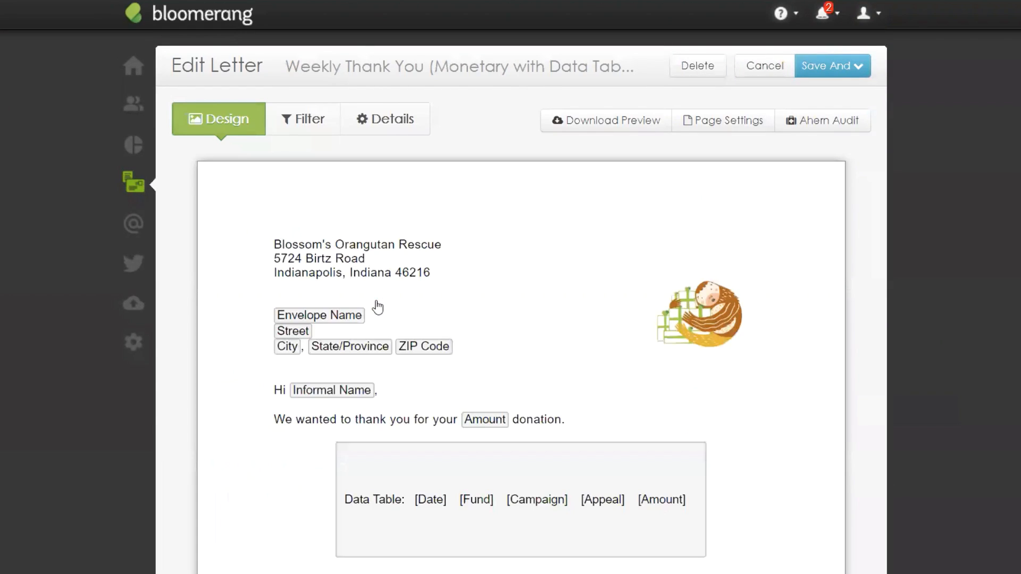
pyautogui.click(364, 130)
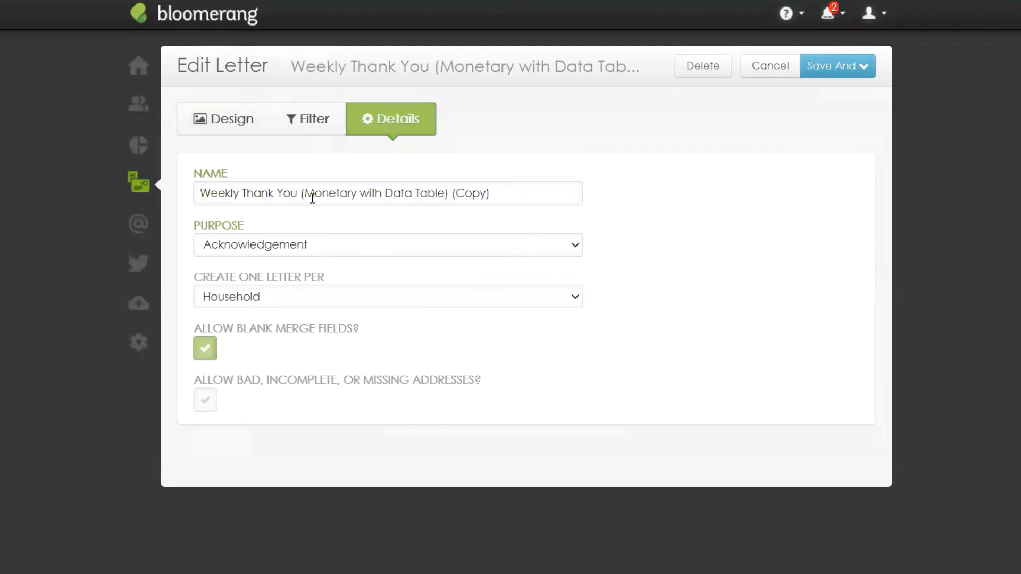
pyautogui.moveTo(307, 194); pyautogui.dragTo(589, 219)
pyautogui.write('In Kind)')
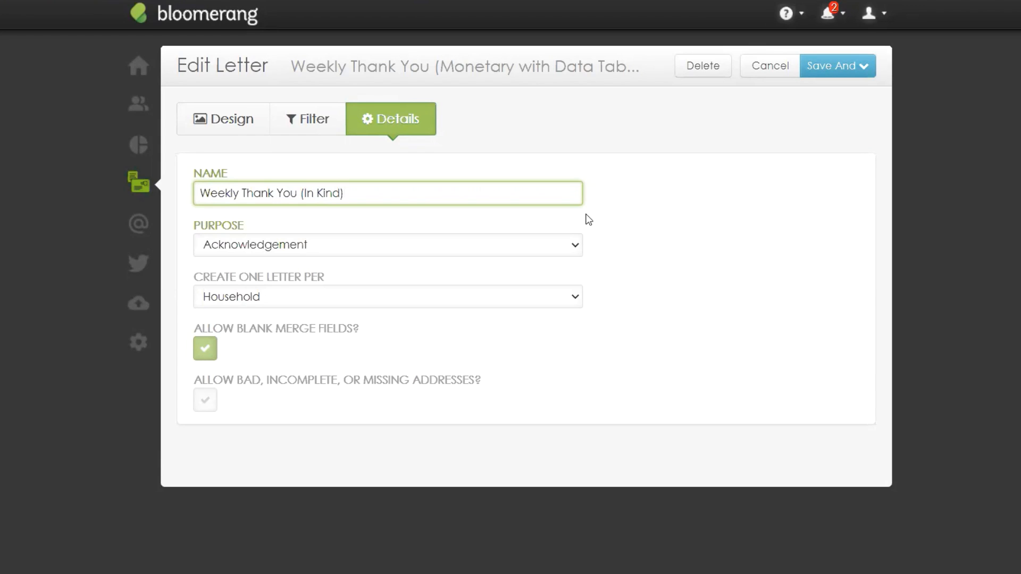
pyautogui.tripleClick(322, 192)
pyautogui.click(314, 193)
pyautogui.moveTo(305, 194); pyautogui.dragTo(343, 191)
pyautogui.click(360, 196)
# Move the Method is 'In Kind' condition from the excluded to the included transaction filters, alongside Date is this week
pyautogui.click(297, 125)
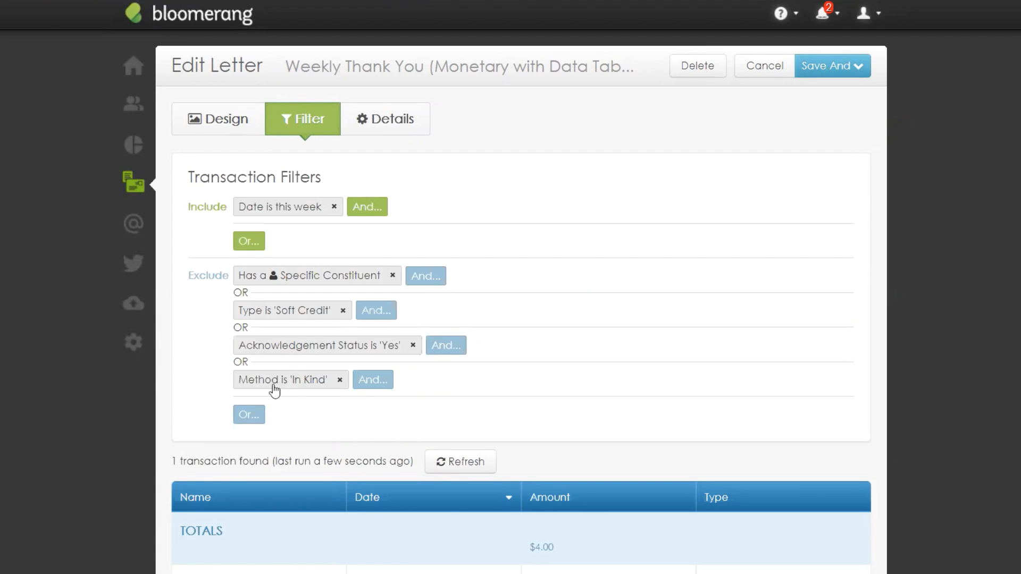
pyautogui.moveTo(274, 385); pyautogui.dragTo(361, 208)
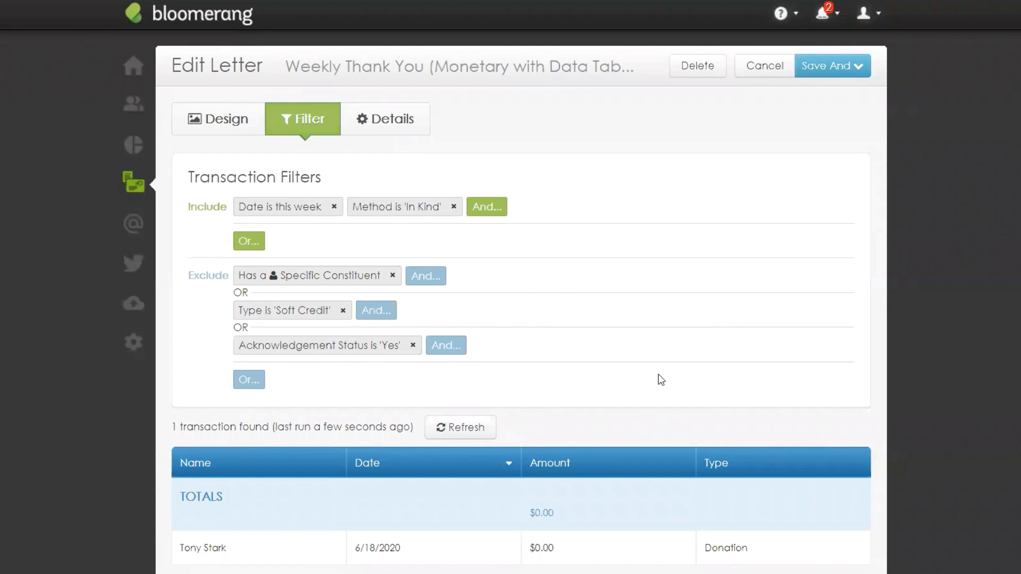
# Remove the Amount merge field from the thank-you sentence in the letter design
pyautogui.click(220, 115)
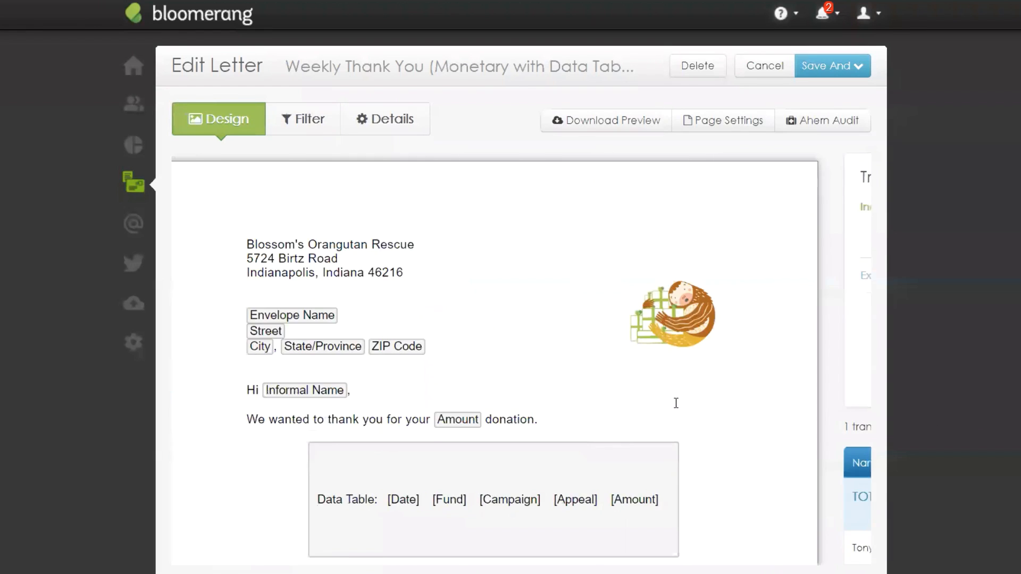
pyautogui.click(574, 418)
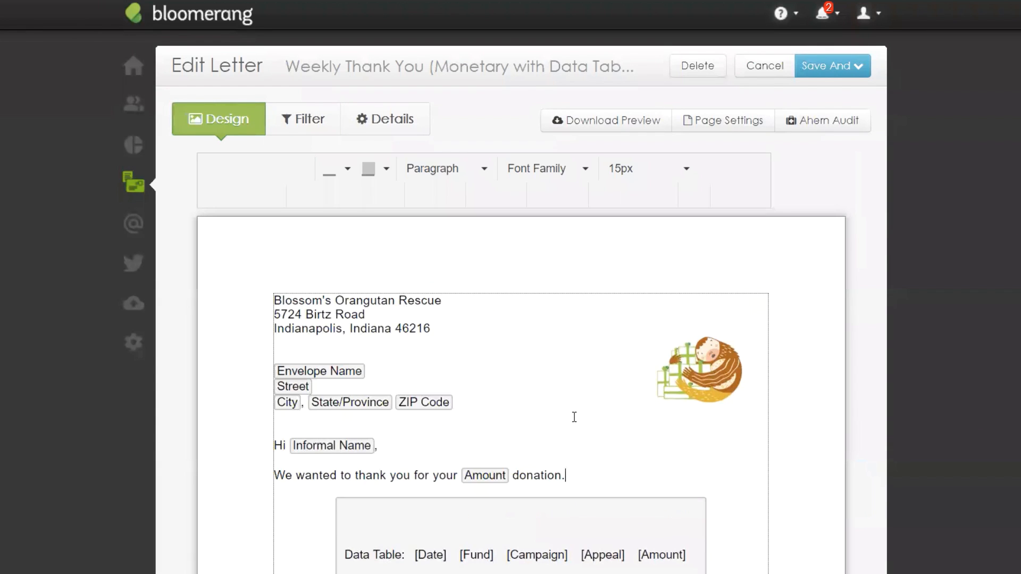
pyautogui.scroll(-3, 622, 485)
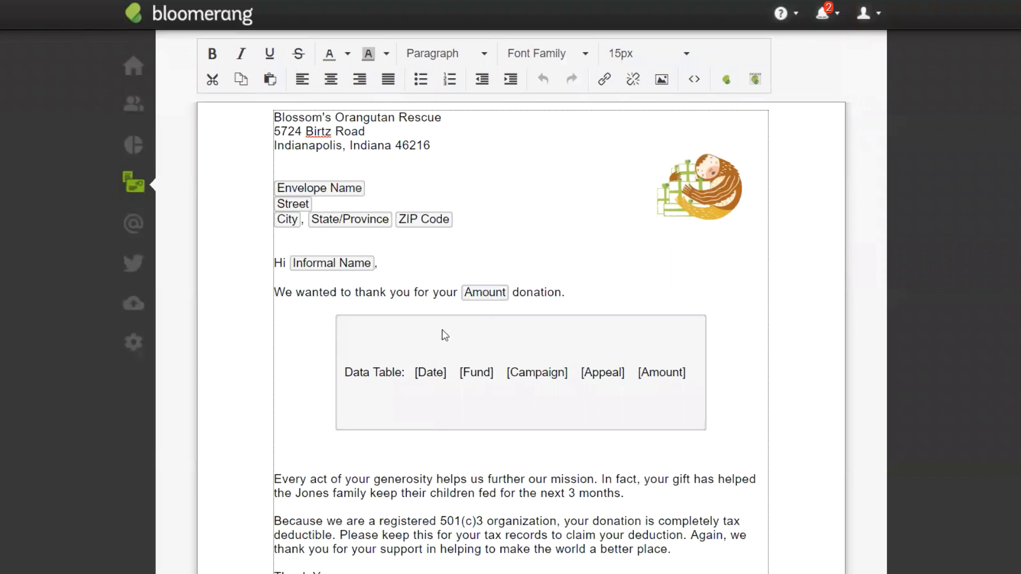
pyautogui.click(509, 299)
pyautogui.press('BackSpace')
pyautogui.press('BackSpace')
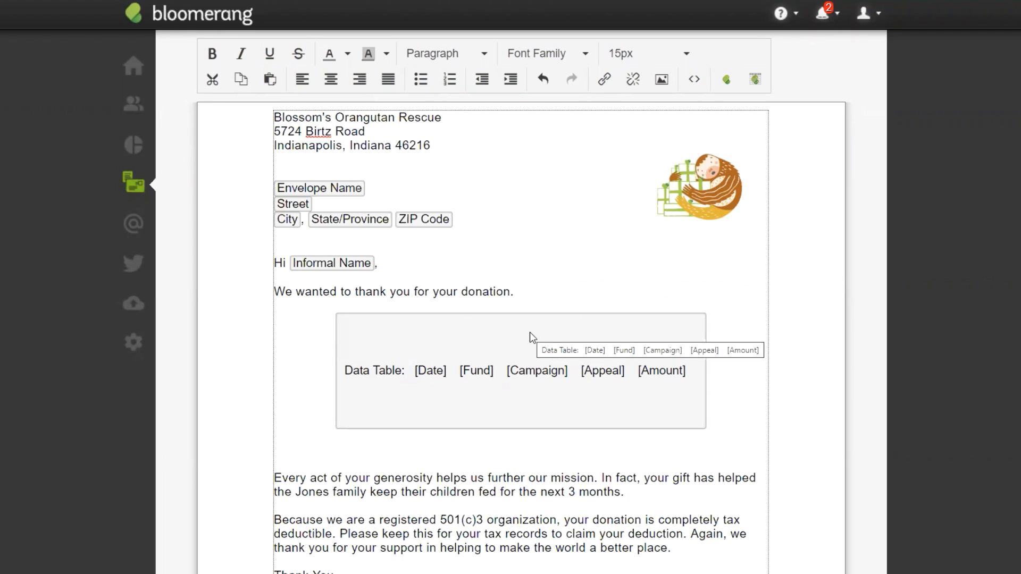
# Extend the thank-you sentence after "donation" with "of" and the In Kind Description merge field
pyautogui.click(511, 291)
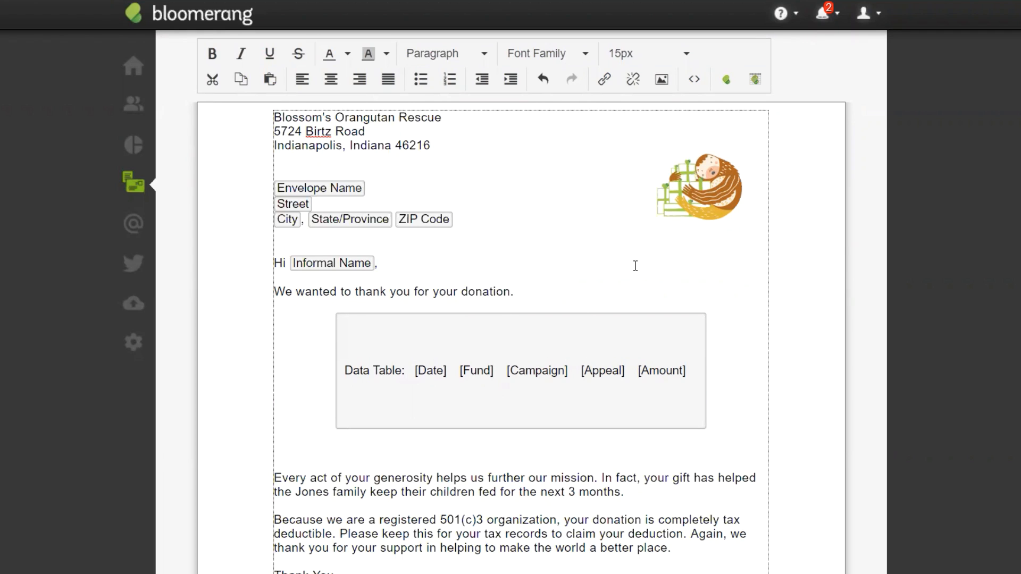
pyautogui.write('of')
pyautogui.click(728, 79)
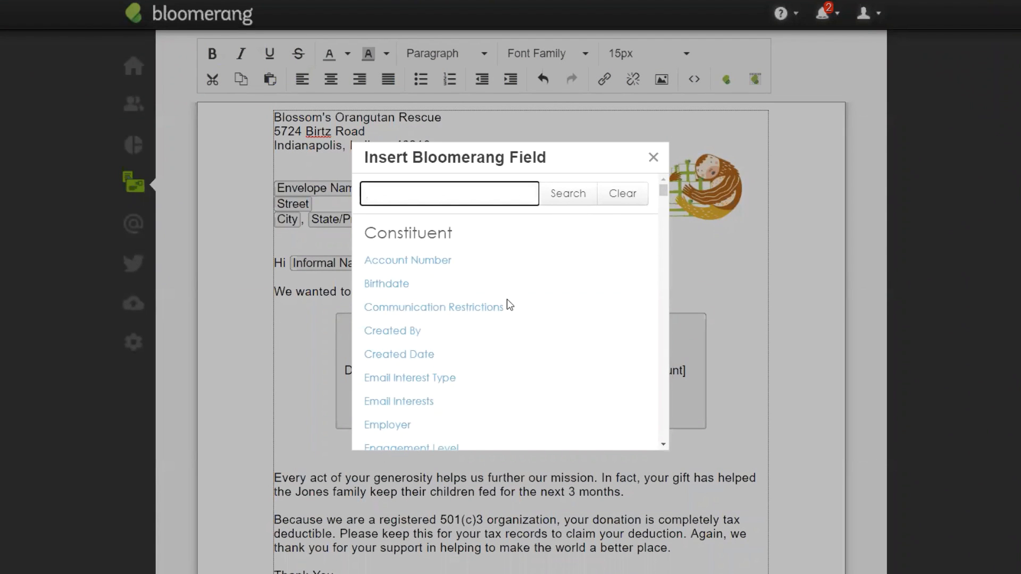
pyautogui.scroll(-15, 491, 349)
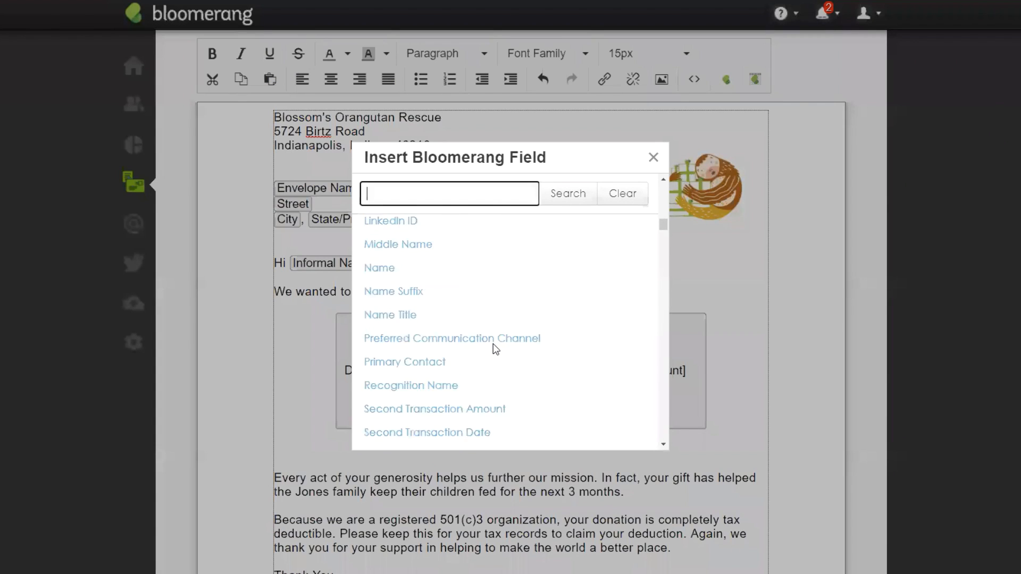
pyautogui.scroll(-15, 493, 346)
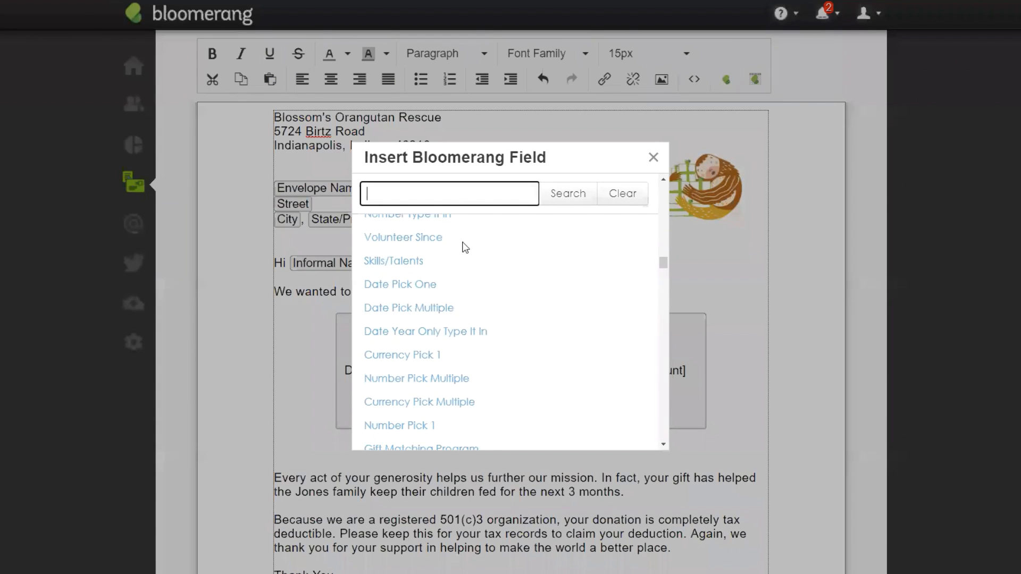
pyautogui.write('IN Kind')
pyautogui.press('Return')
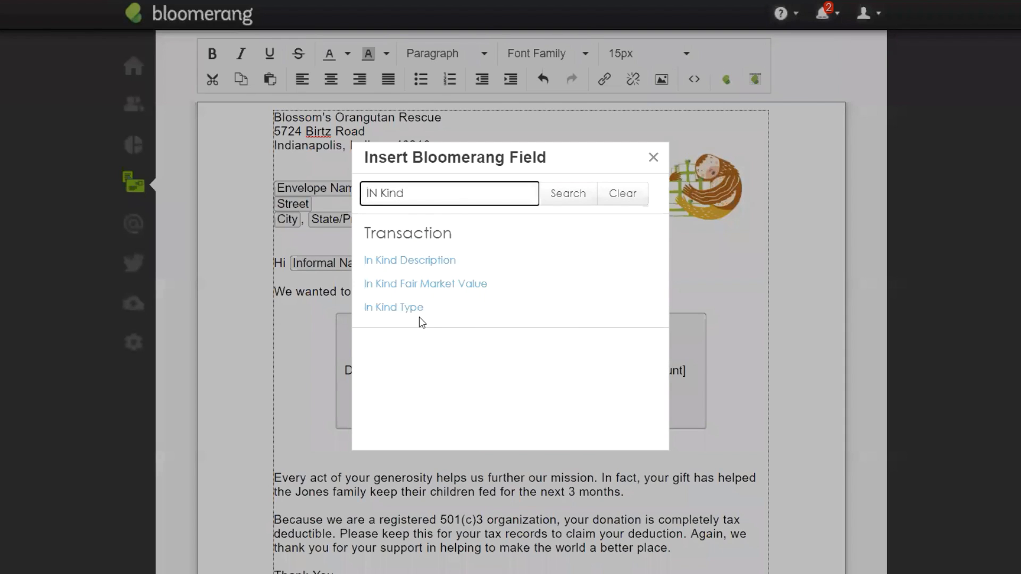
pyautogui.click(414, 263)
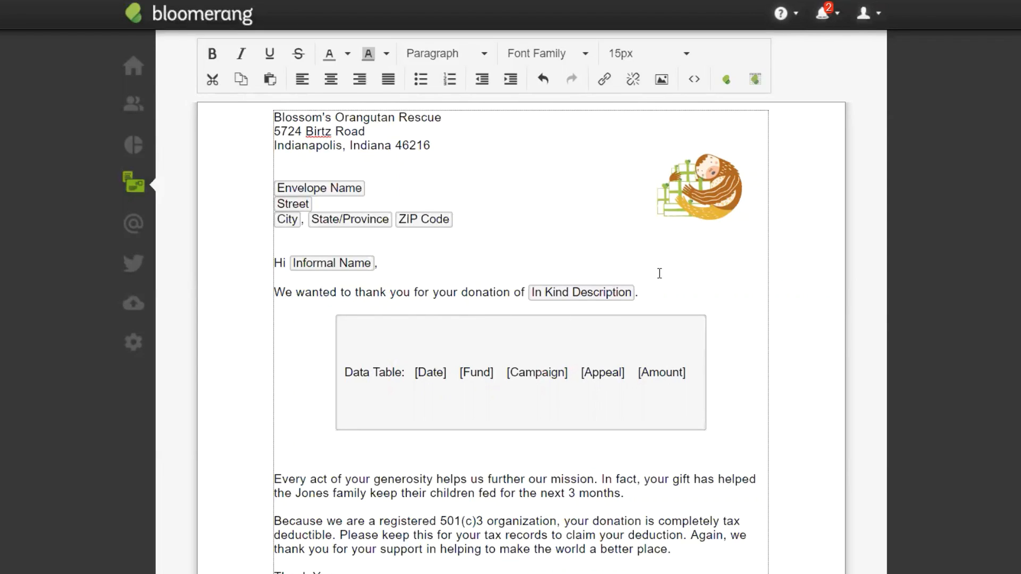
# Add "valued at" and the In Kind Fair Market Value merge field to the end of the thank-you sentence
pyautogui.click(666, 290)
pyautogui.write('valued at')
pyautogui.click(726, 79)
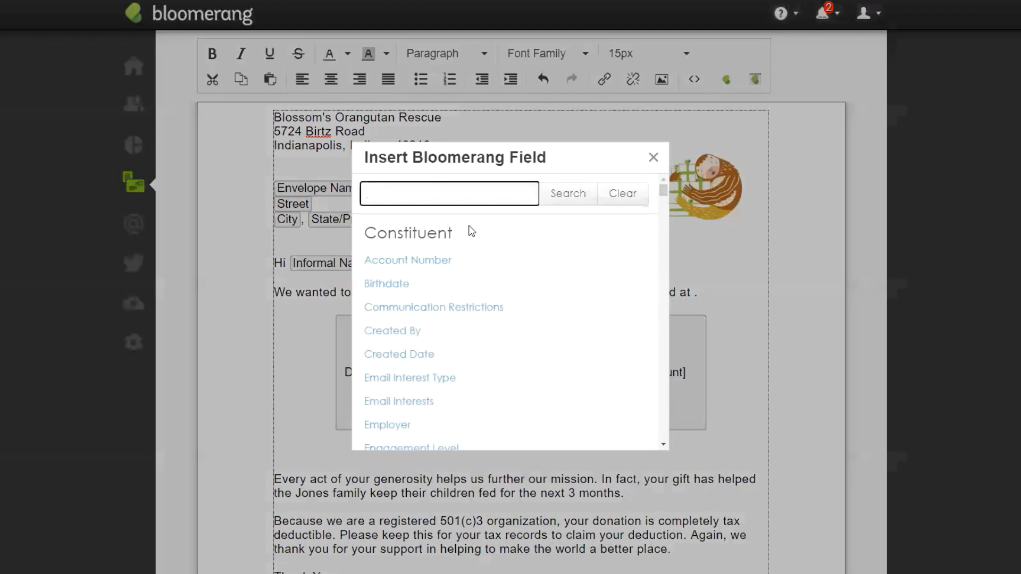
pyautogui.write('In Kind')
pyautogui.press('Return')
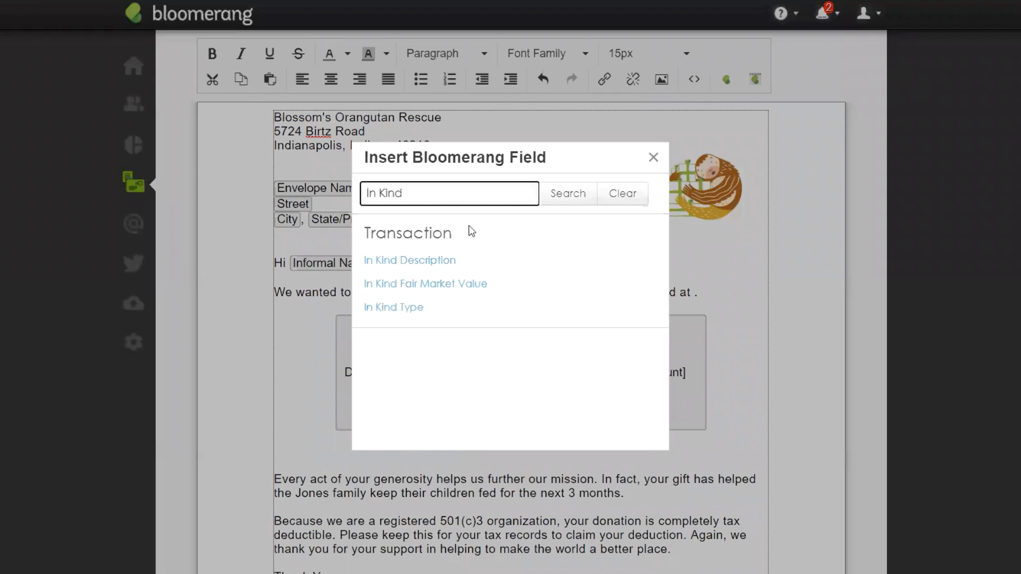
pyautogui.click(417, 284)
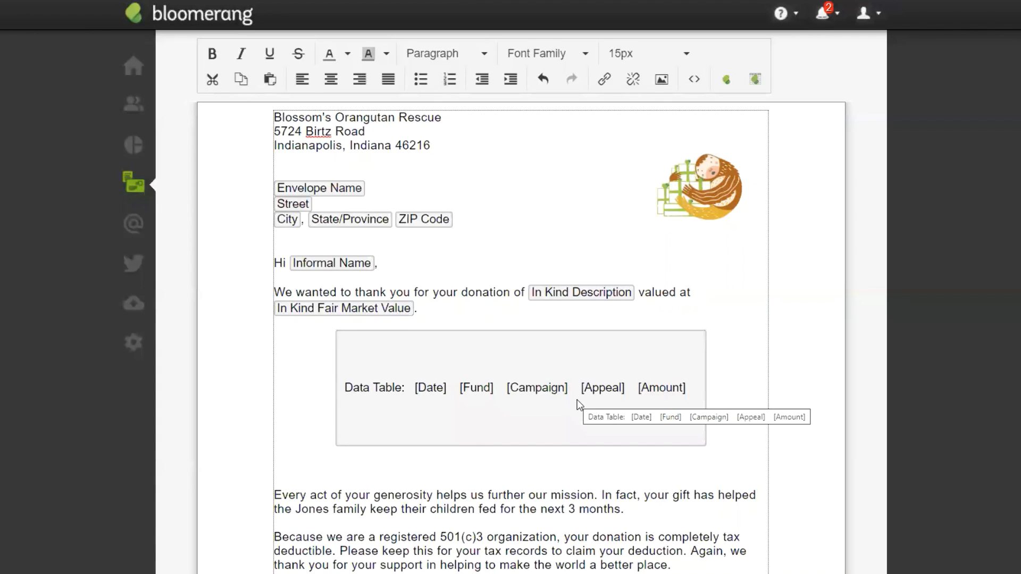
# Open the data table settings and delete the Campaign, Appeal and Amount columns
pyautogui.moveTo(579, 405); pyautogui.dragTo(708, 391)
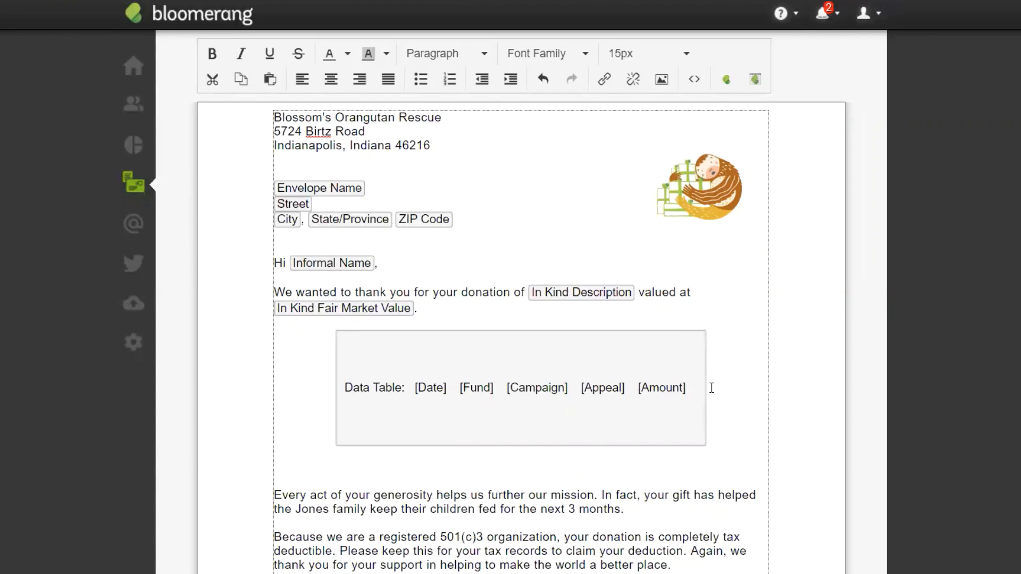
pyautogui.tripleClick(305, 381)
pyautogui.click(305, 381)
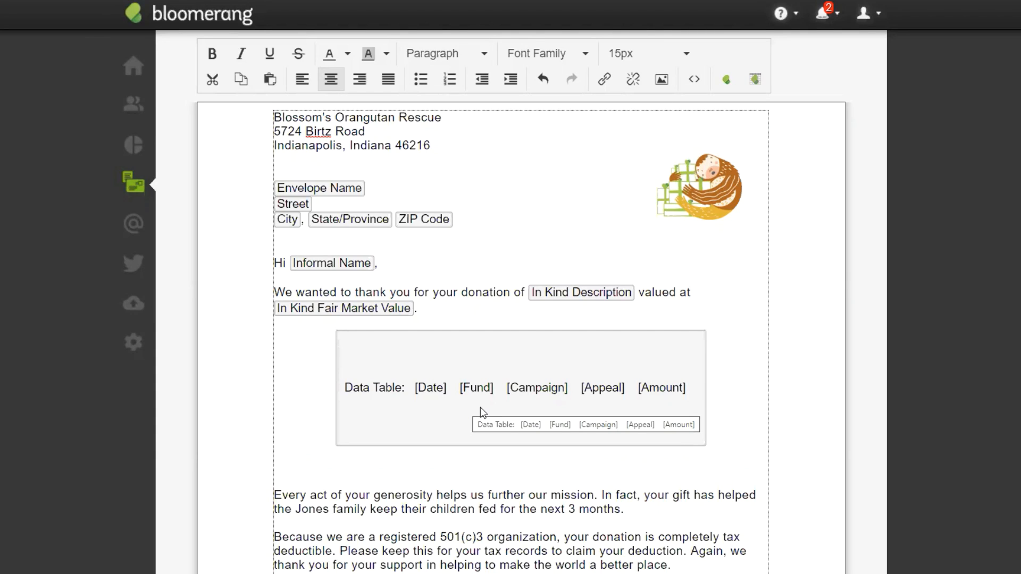
pyautogui.click(754, 80)
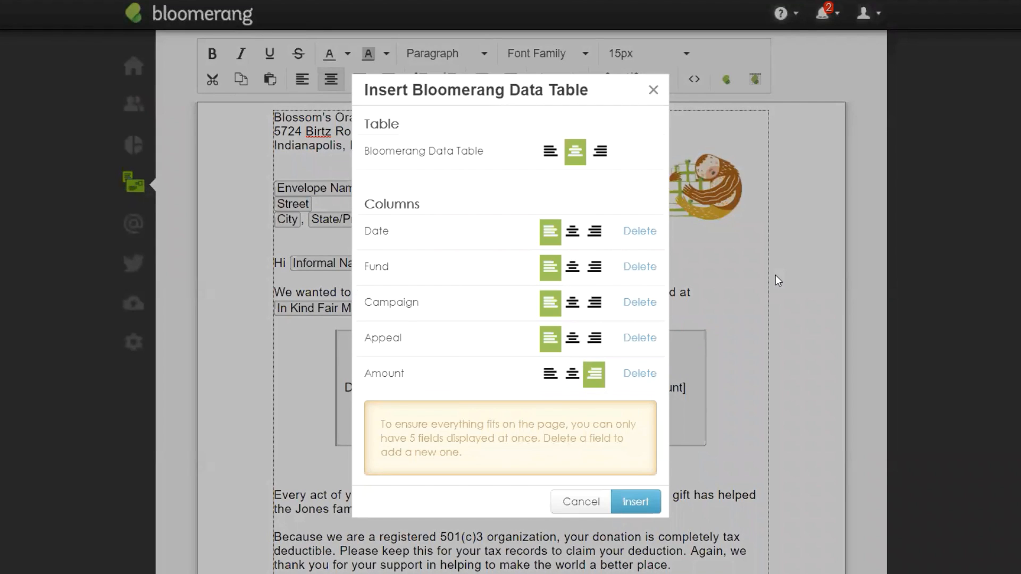
pyautogui.click(650, 302)
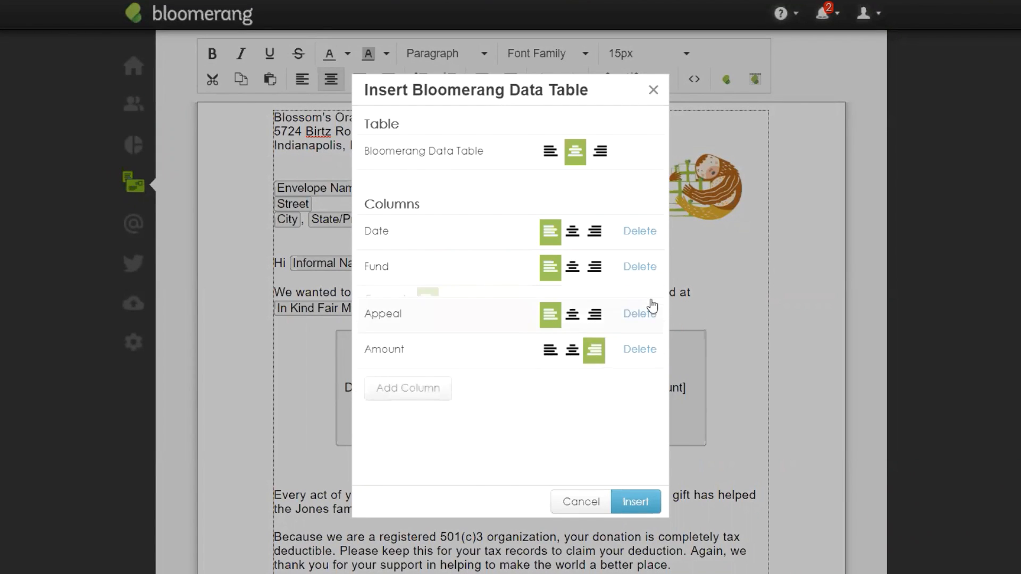
pyautogui.click(650, 302)
pyautogui.click(651, 302)
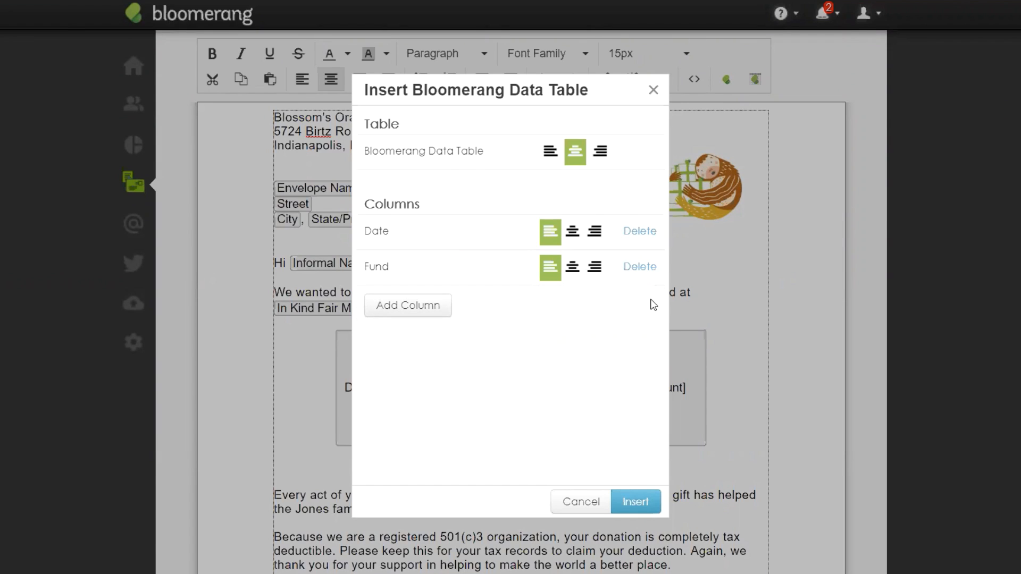
# Add In Kind Type, In Kind Description and In Kind Fair Market Value columns to the data table
pyautogui.click(394, 316)
pyautogui.click(413, 133)
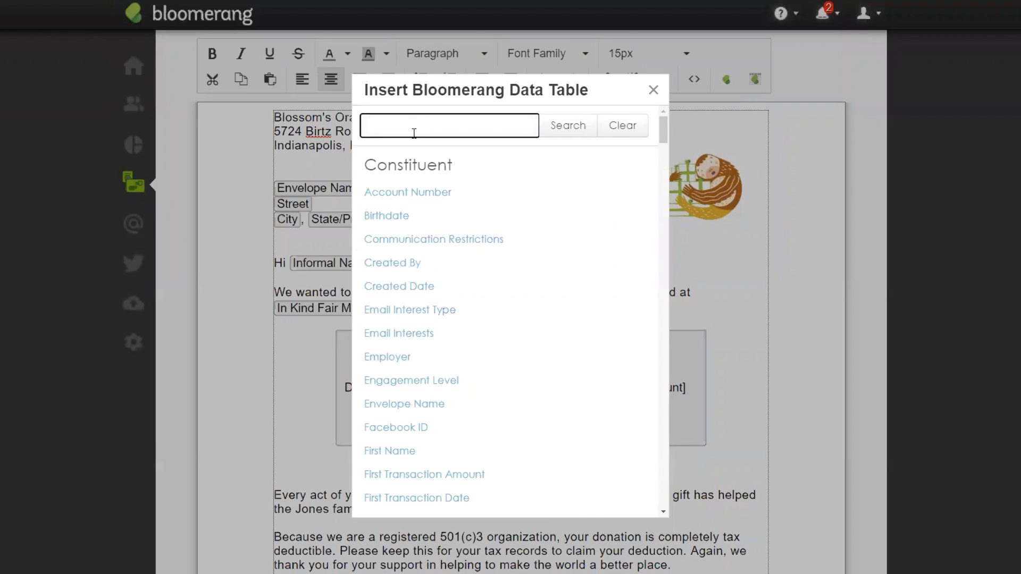
pyautogui.write('In Kind')
pyautogui.press('Return')
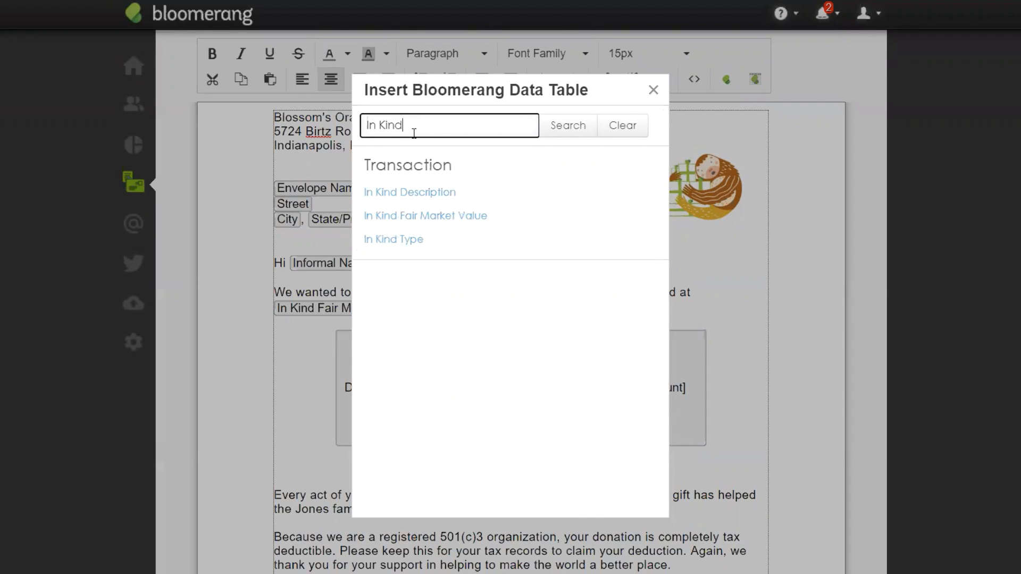
pyautogui.click(406, 239)
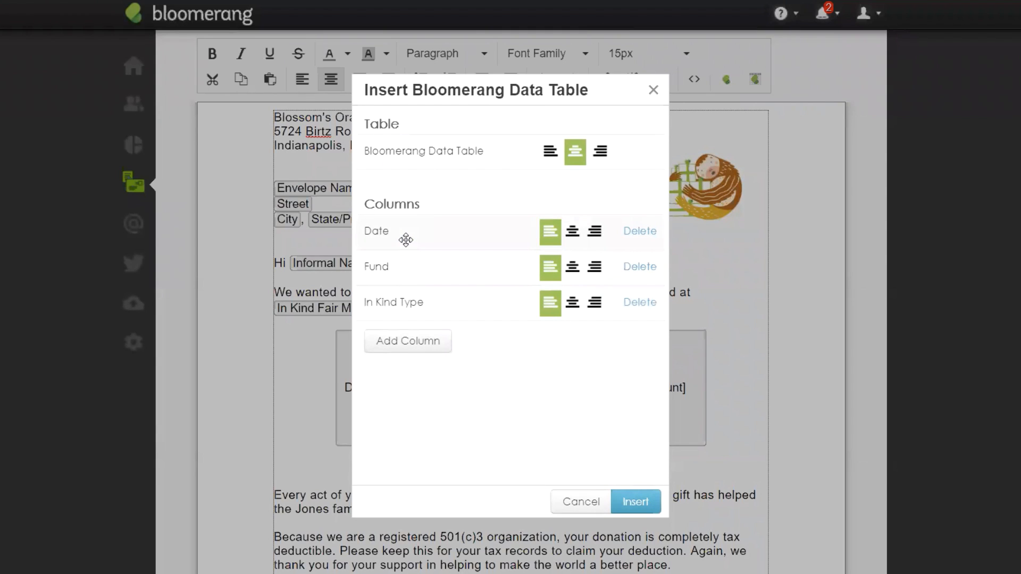
pyautogui.click(422, 341)
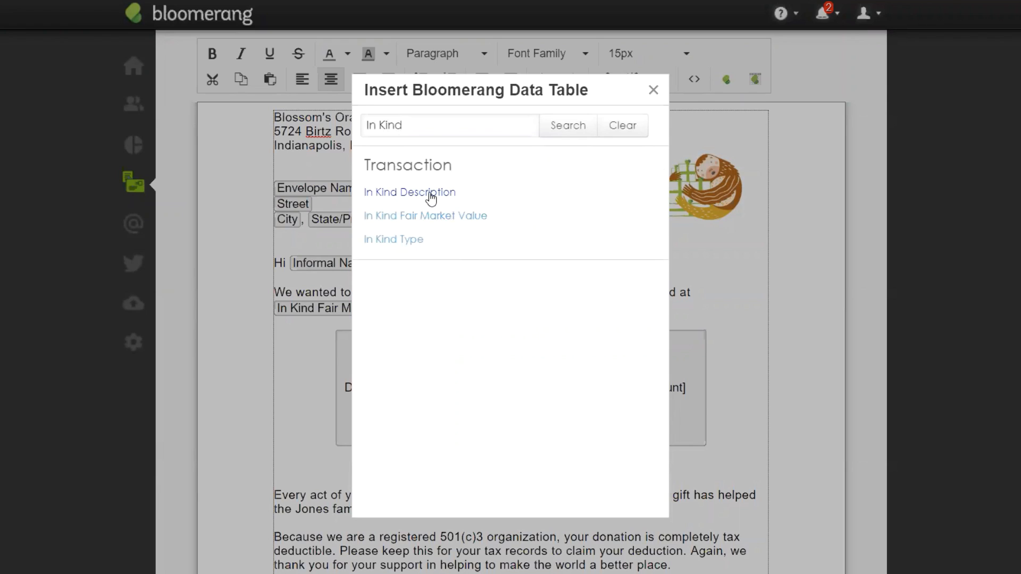
pyautogui.click(429, 193)
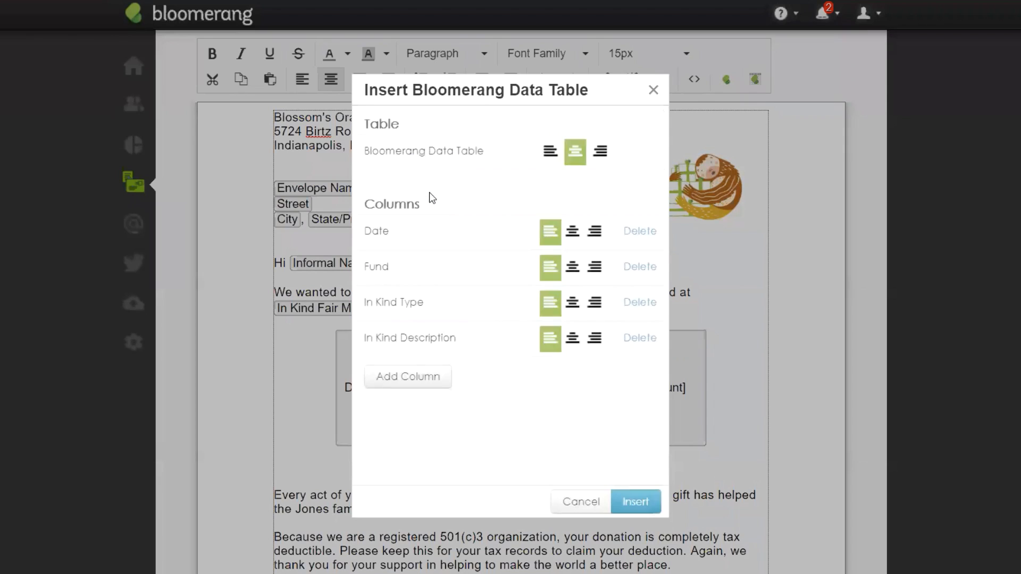
pyautogui.click(430, 378)
pyautogui.click(456, 215)
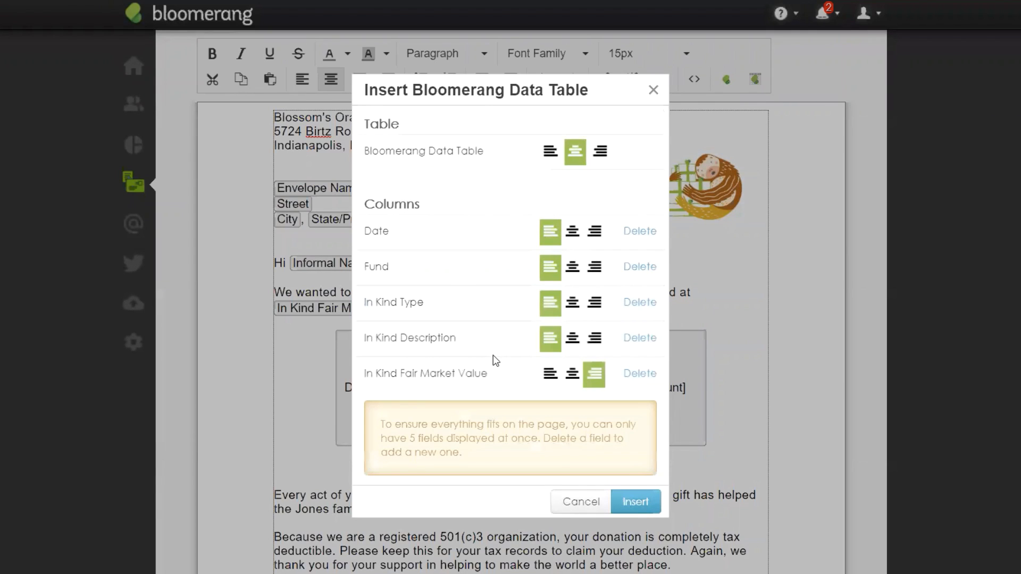
# Apply the In Kind column settings to the letter's data table
pyautogui.click(641, 504)
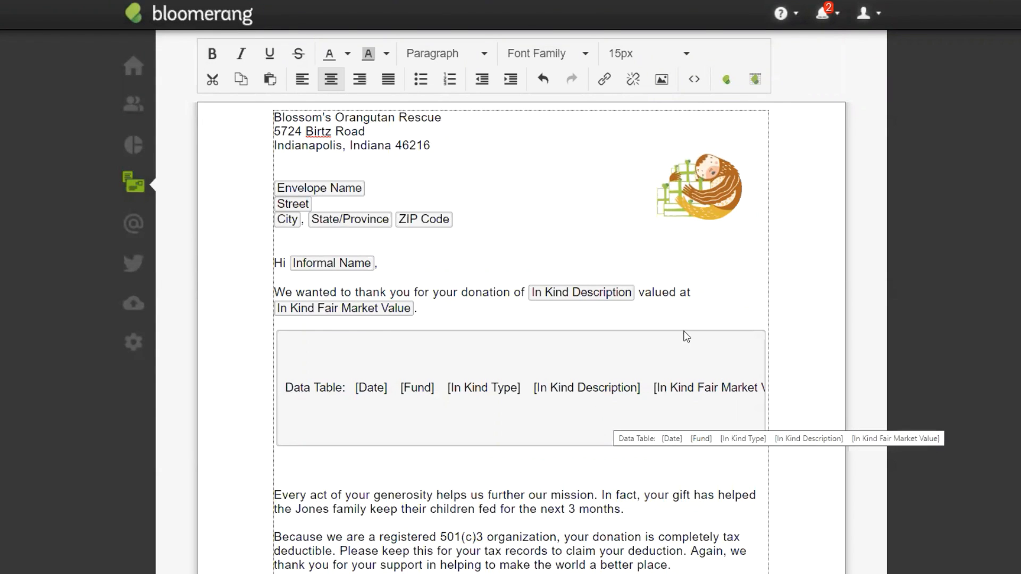
pyautogui.click(619, 302)
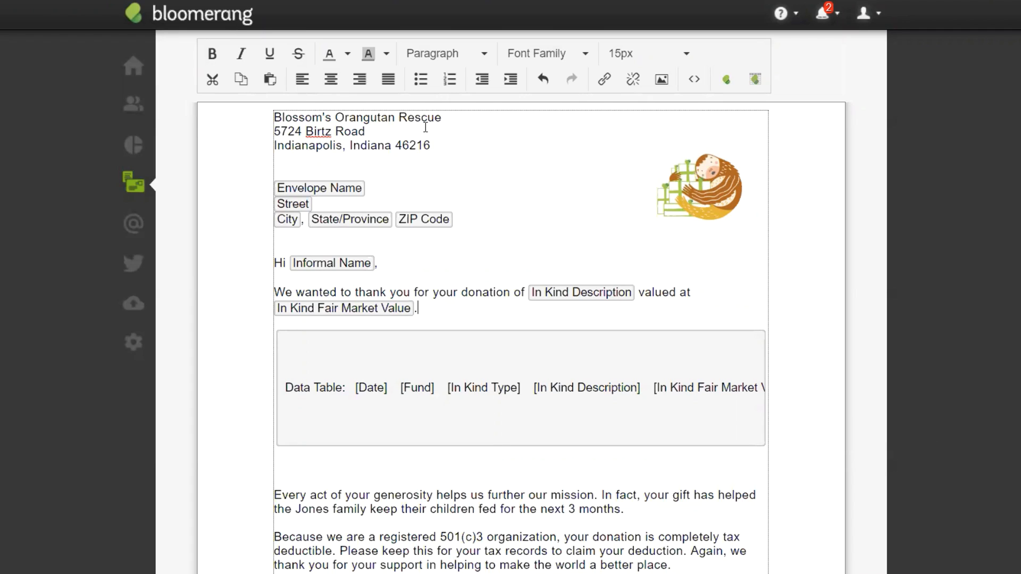
# Open the constituents page in a new tab and view the most recent constituent's latest donation
pyautogui.rightClick(134, 112)
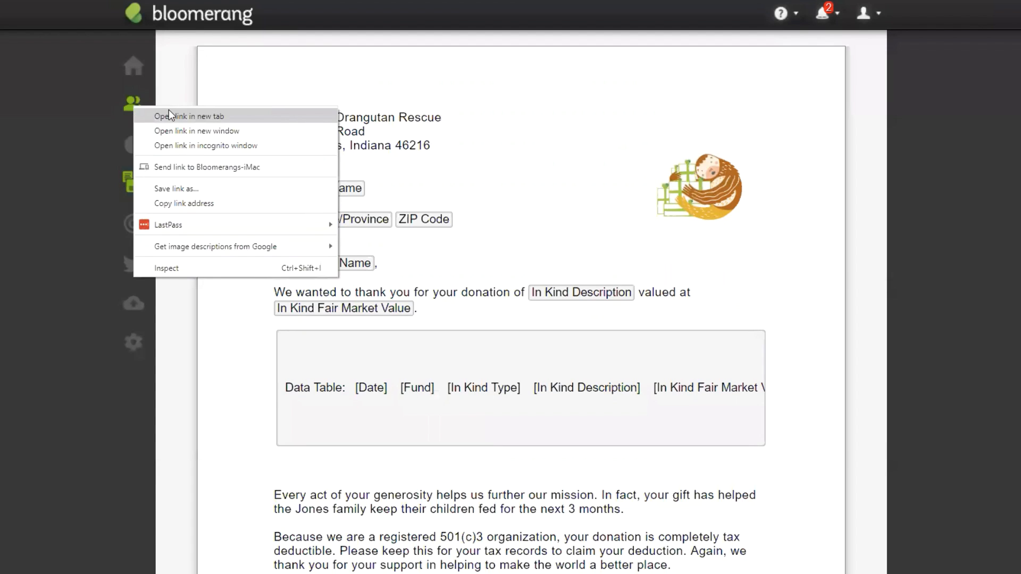
pyautogui.click(168, 110)
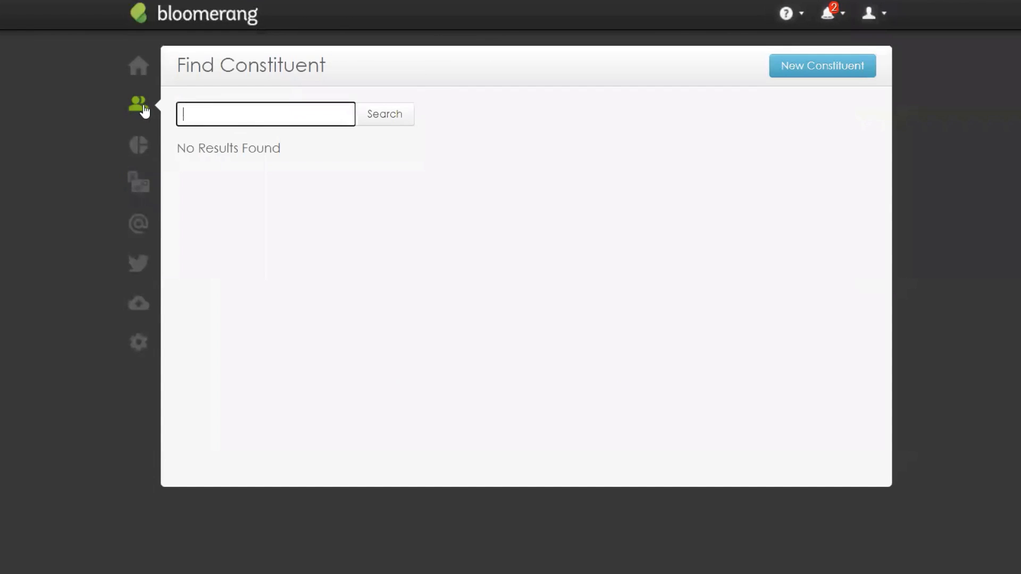
pyautogui.moveTo(142, 109)
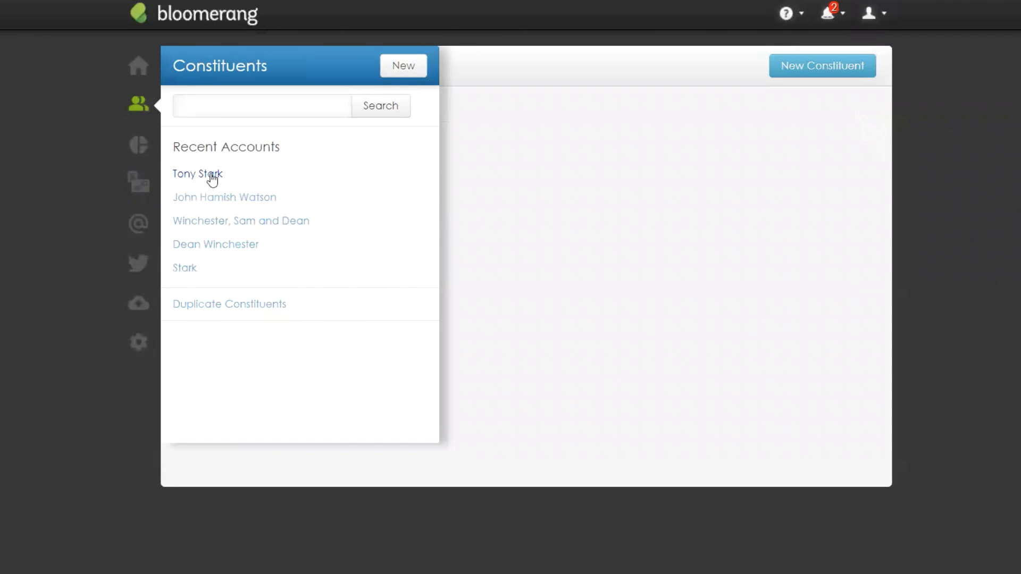
pyautogui.click(212, 179)
pyautogui.scroll(-6, 448, 369)
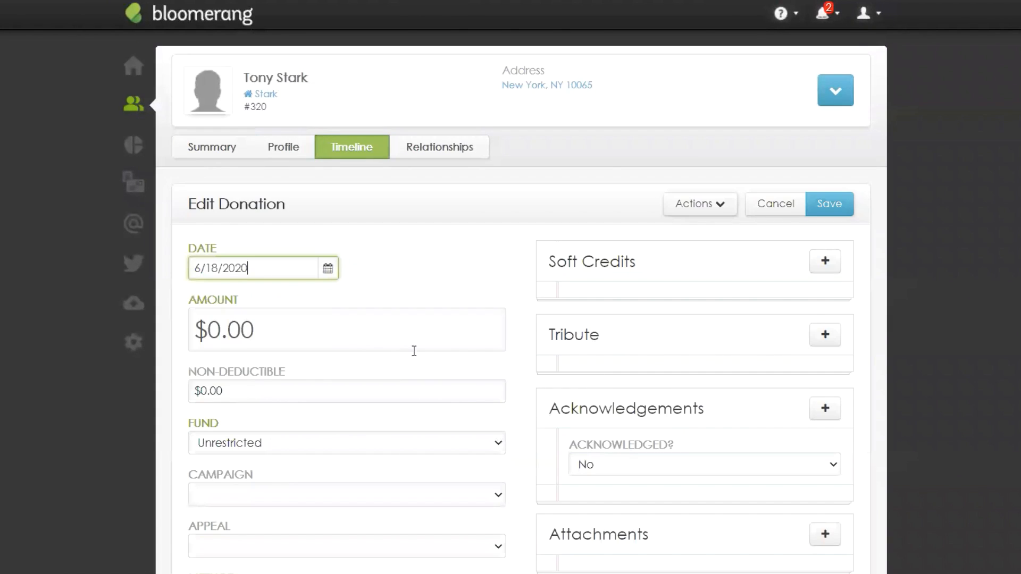
# Examine the donation's In Kind method together with its type, fair market value and description fields
pyautogui.scroll(-4, 471, 393)
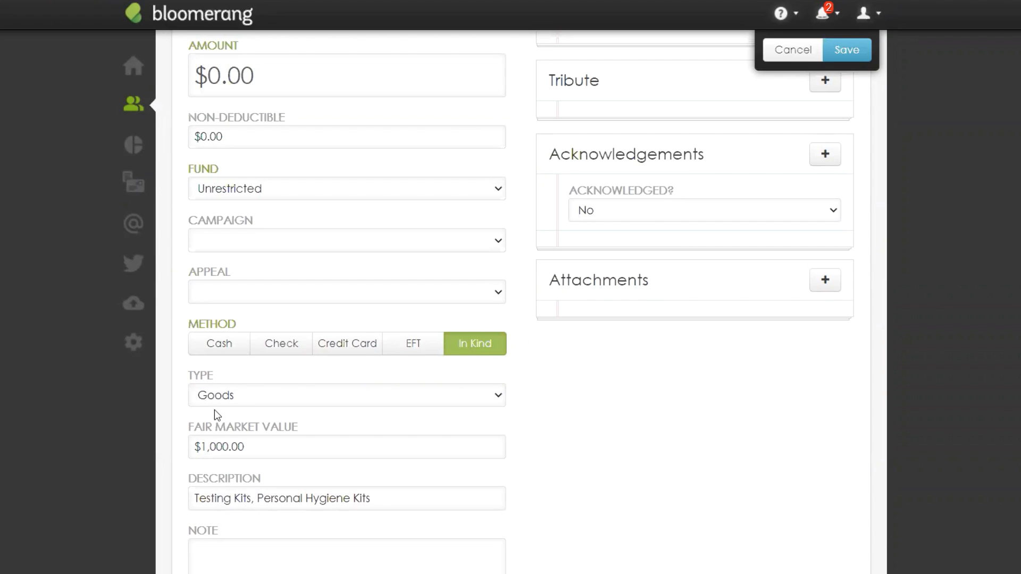
pyautogui.scroll(-1, 214, 409)
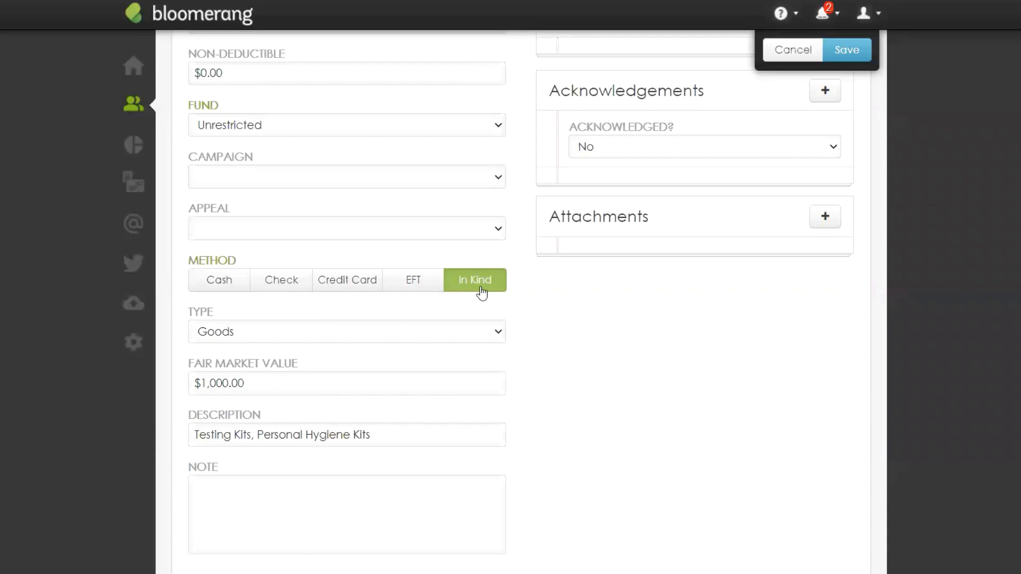
pyautogui.moveTo(191, 314); pyautogui.dragTo(464, 459)
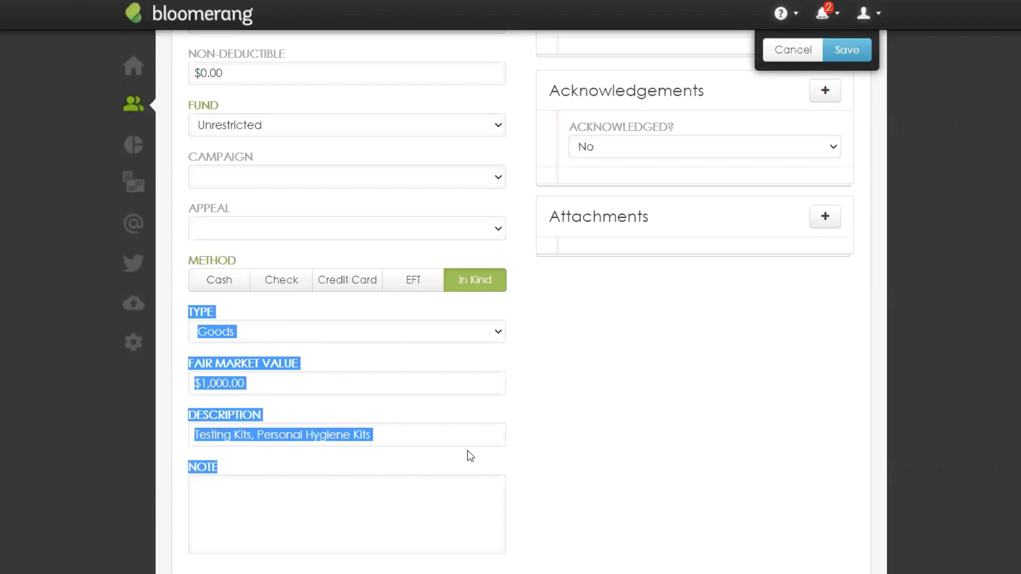
pyautogui.click(537, 447)
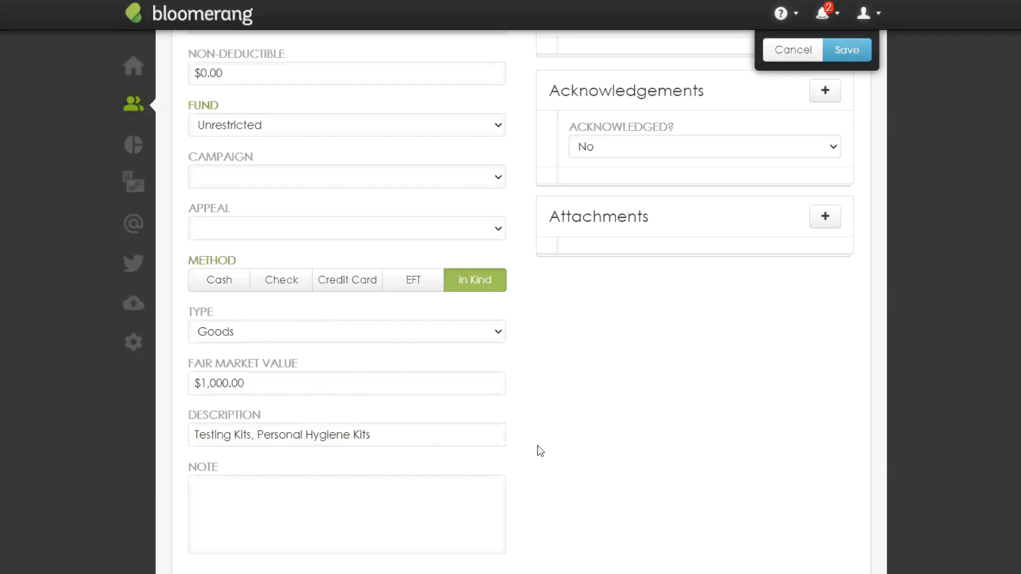
# Return to the In Kind letter, save it and open its preview
pyautogui.scroll(6, 675, 414)
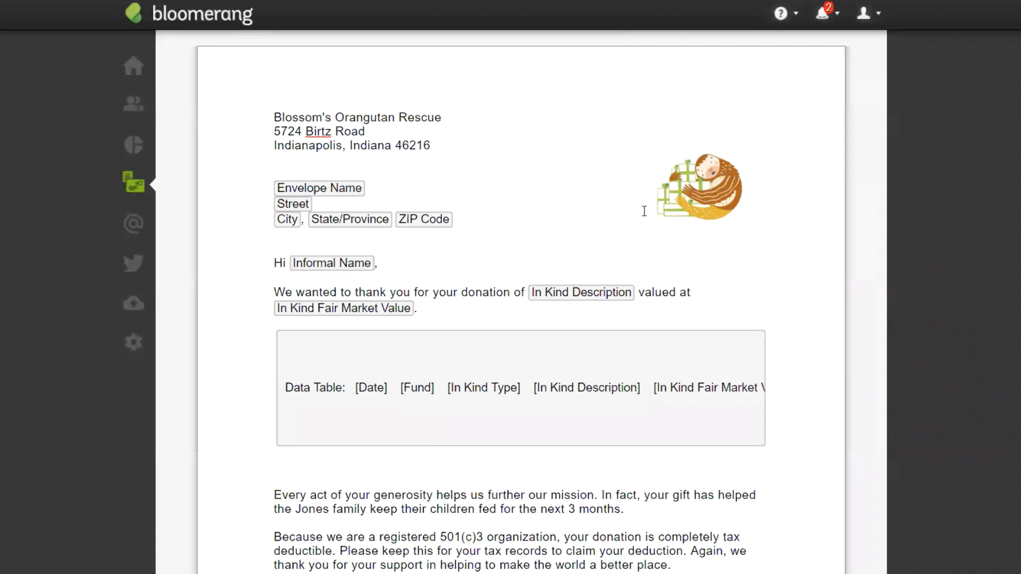
pyautogui.scroll(3, 789, 455)
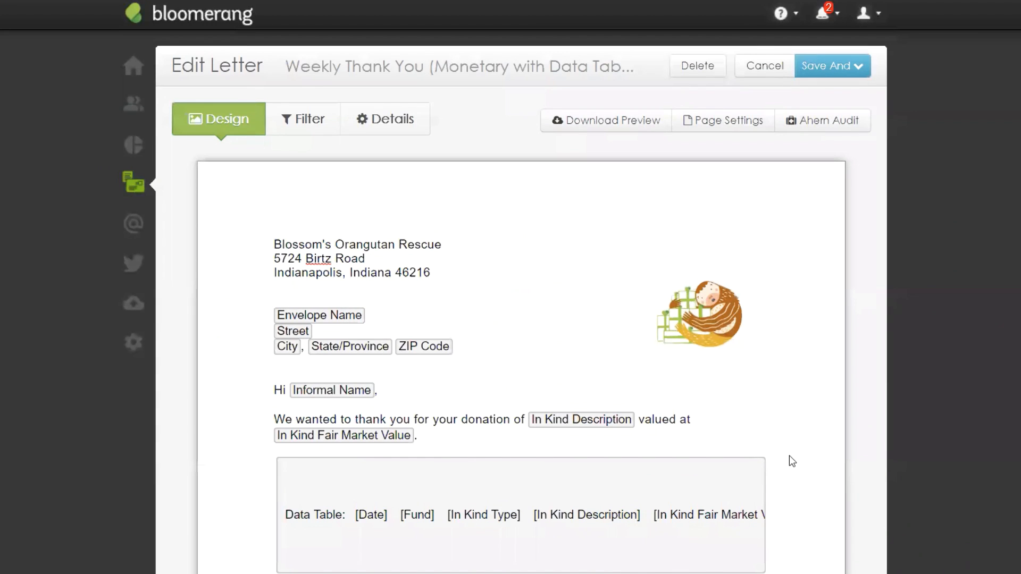
pyautogui.click(855, 65)
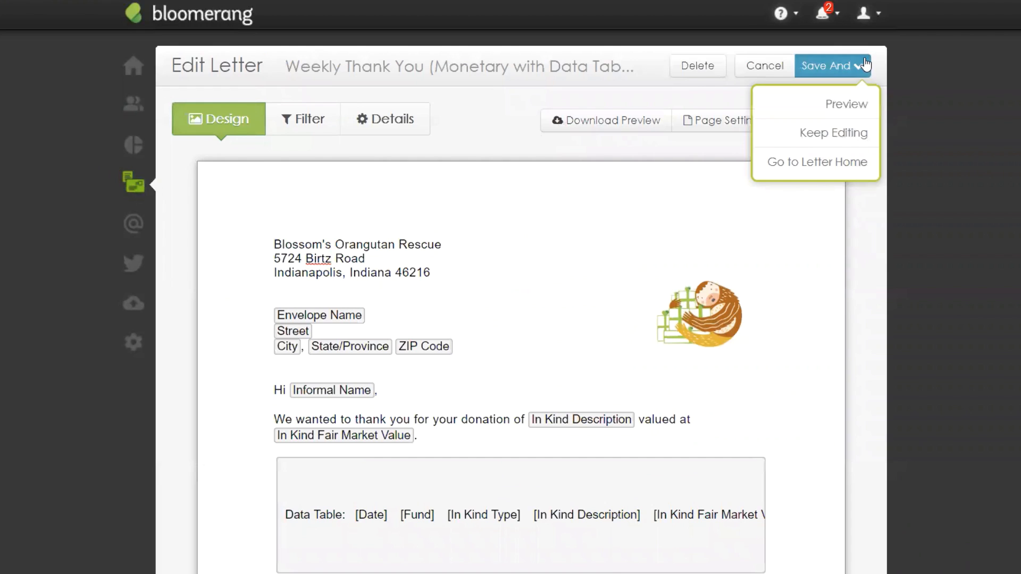
pyautogui.click(857, 99)
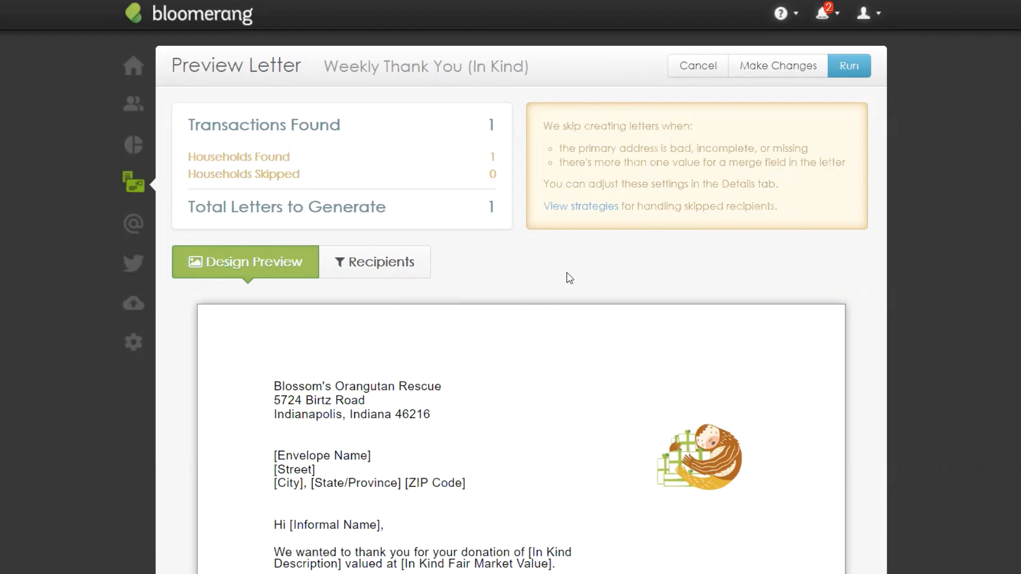
# Run the Weekly Thank You (In Kind) letter as sample letters, then download and open the result
pyautogui.scroll(-3, 567, 277)
pyautogui.scroll(3, 579, 273)
pyautogui.click(846, 66)
pyautogui.click(386, 250)
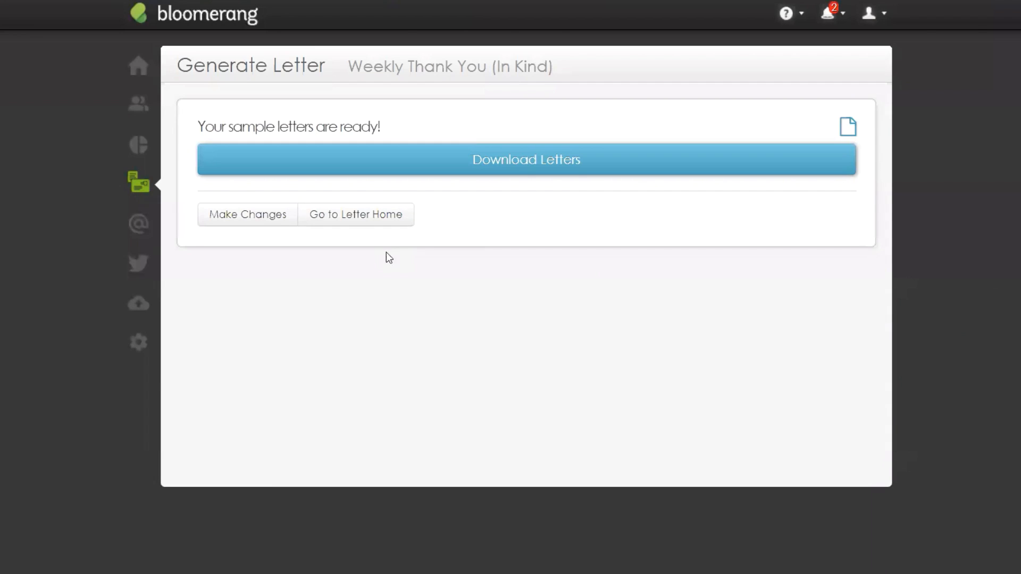
pyautogui.click(537, 164)
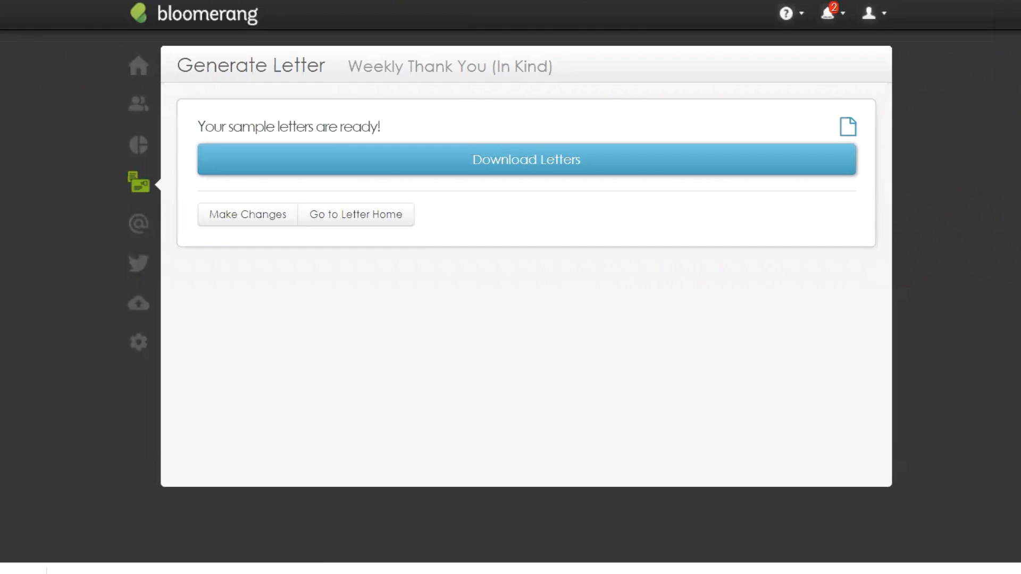
pyautogui.click(22, 569)
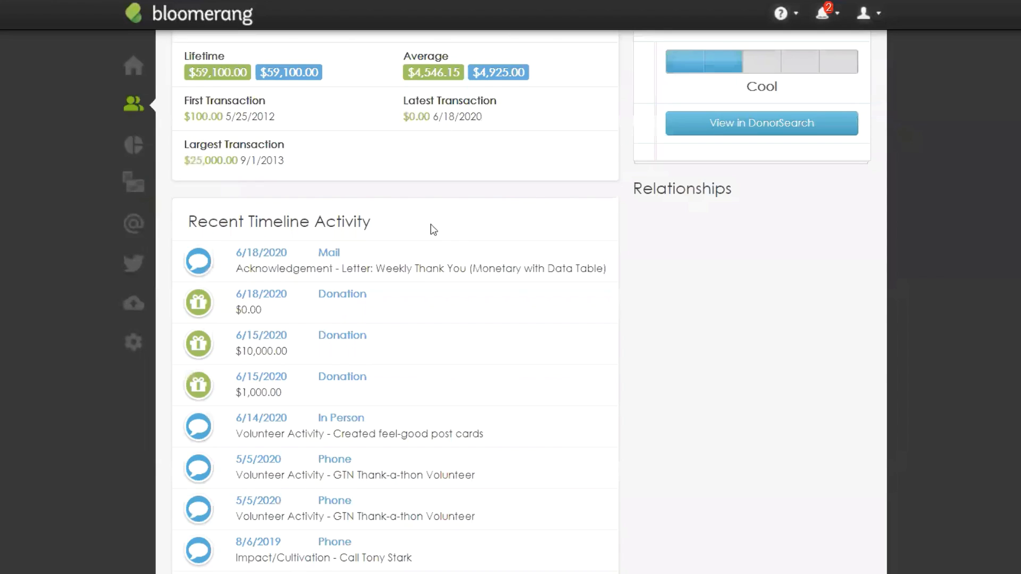
# Reopen the constituent's 6/18/2020 donation from the summary timeline and examine its fair market value
pyautogui.scroll(6, 428, 228)
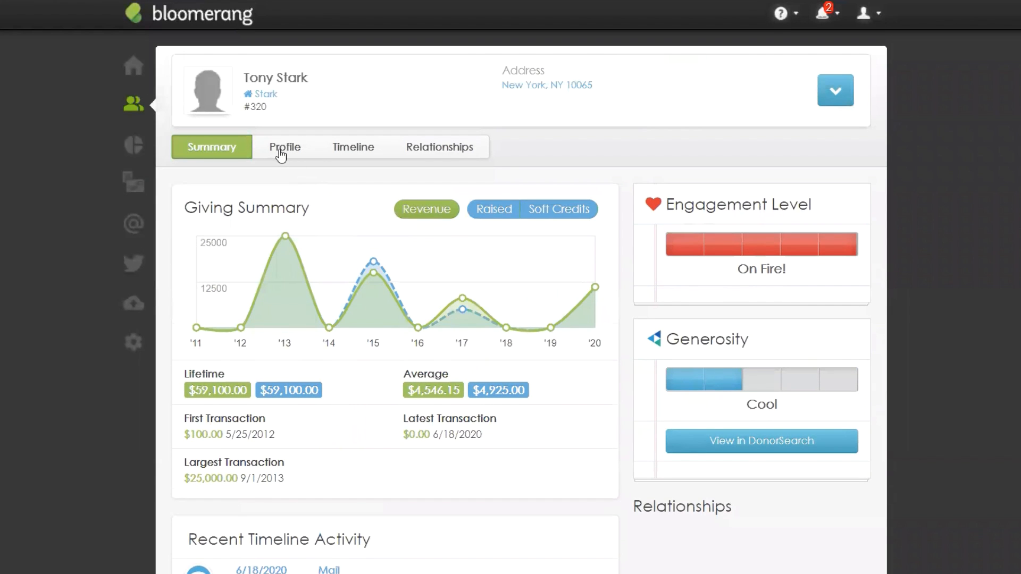
pyautogui.click(281, 156)
pyautogui.click(218, 150)
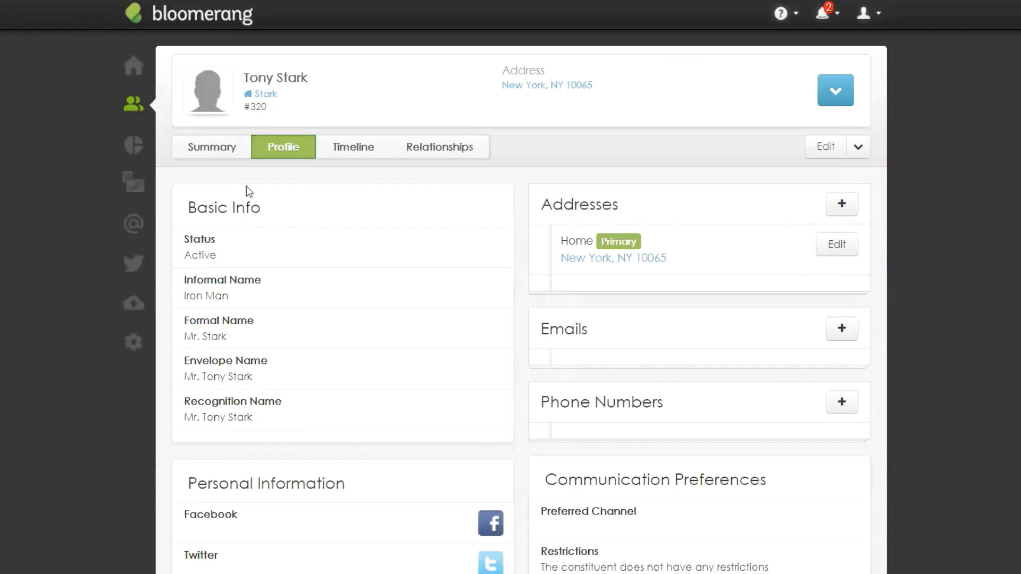
pyautogui.scroll(-5, 371, 387)
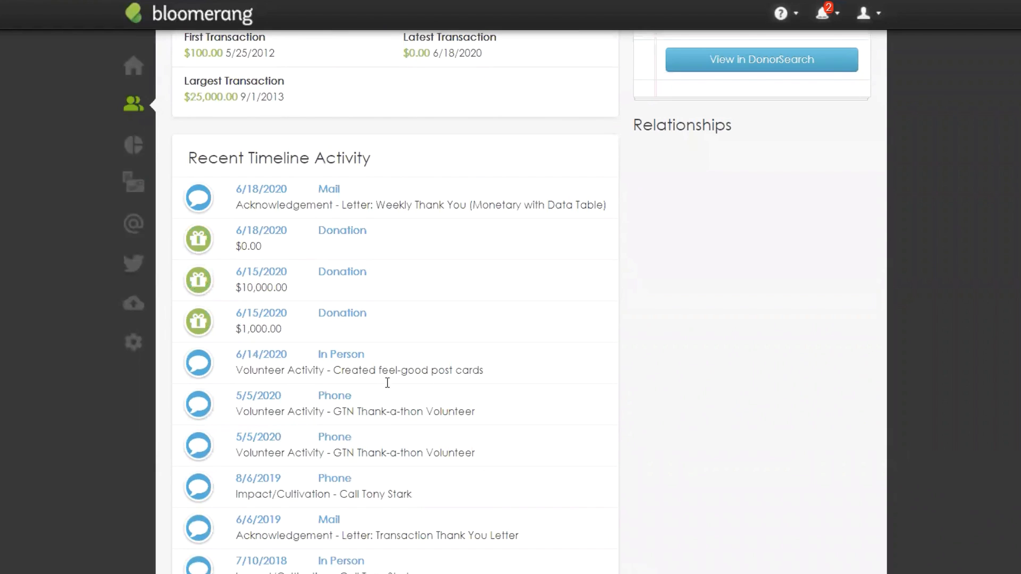
pyautogui.click(349, 231)
pyautogui.scroll(-8, 397, 430)
pyautogui.scroll(-1, 398, 427)
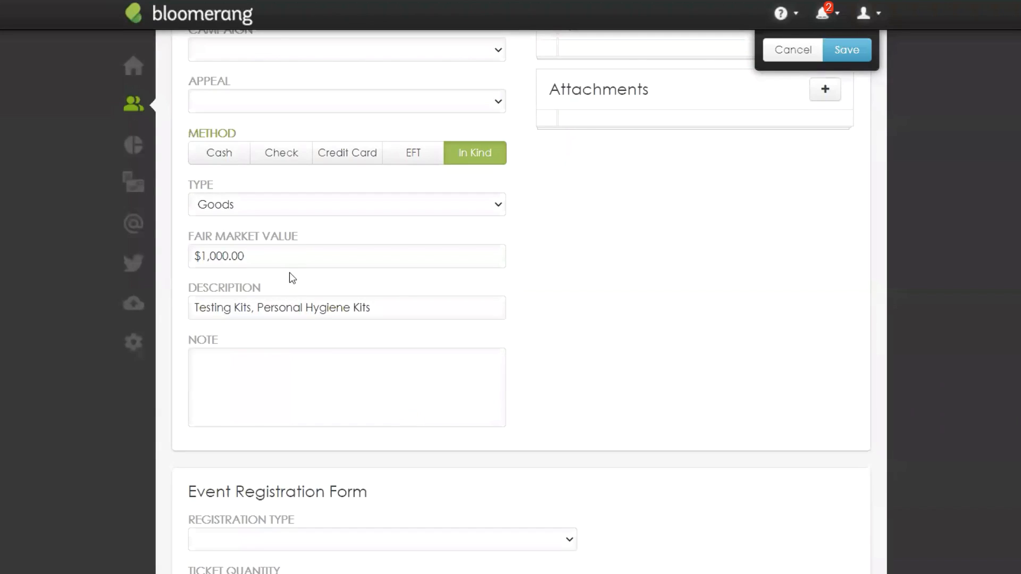
pyautogui.click(288, 260)
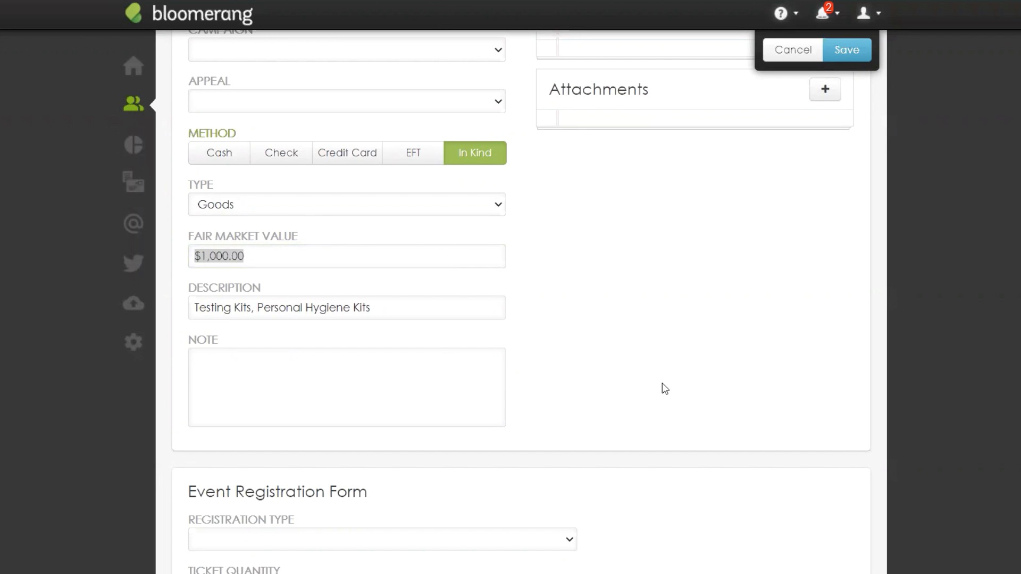
pyautogui.scroll(8, 662, 380)
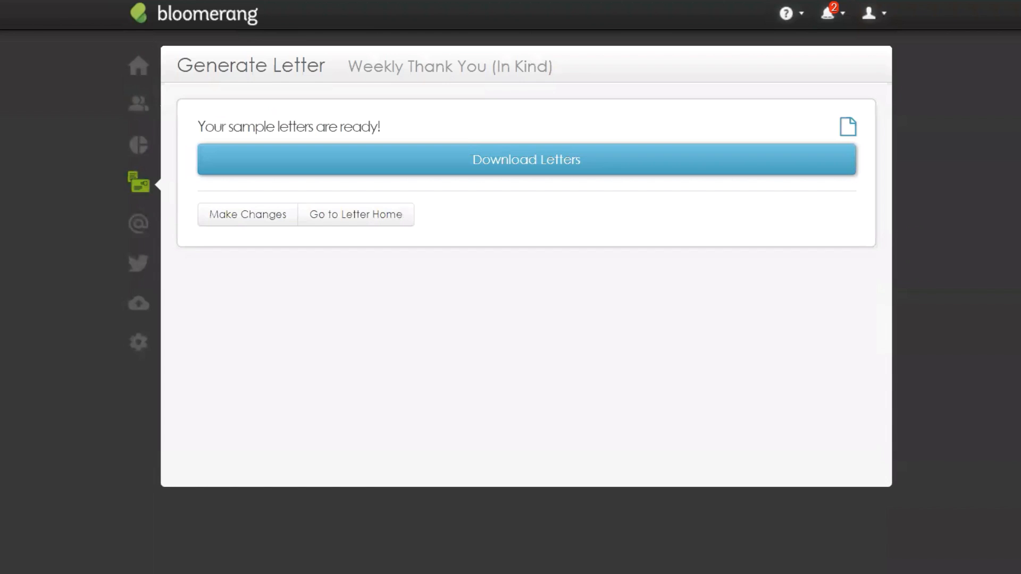
# Go to the letter home and look over the letter templates
pyautogui.click(345, 227)
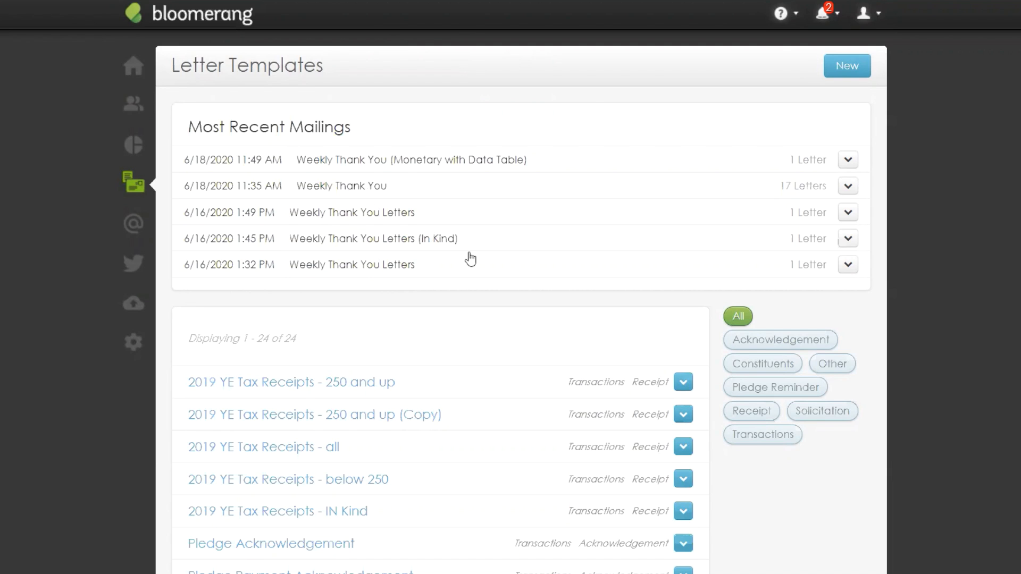
pyautogui.scroll(-5, 931, 308)
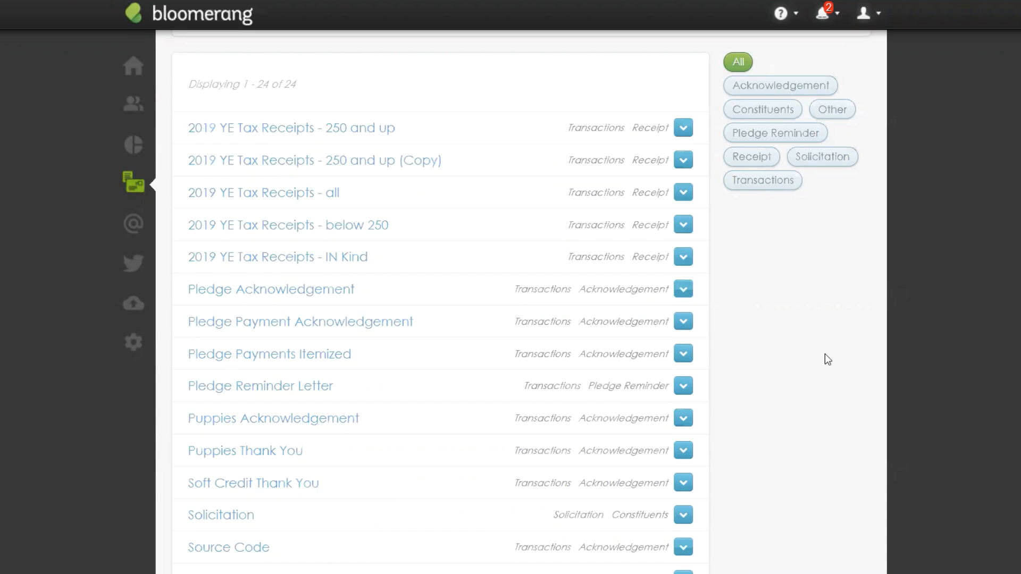
pyautogui.scroll(4, 822, 355)
pyautogui.scroll(2, 821, 353)
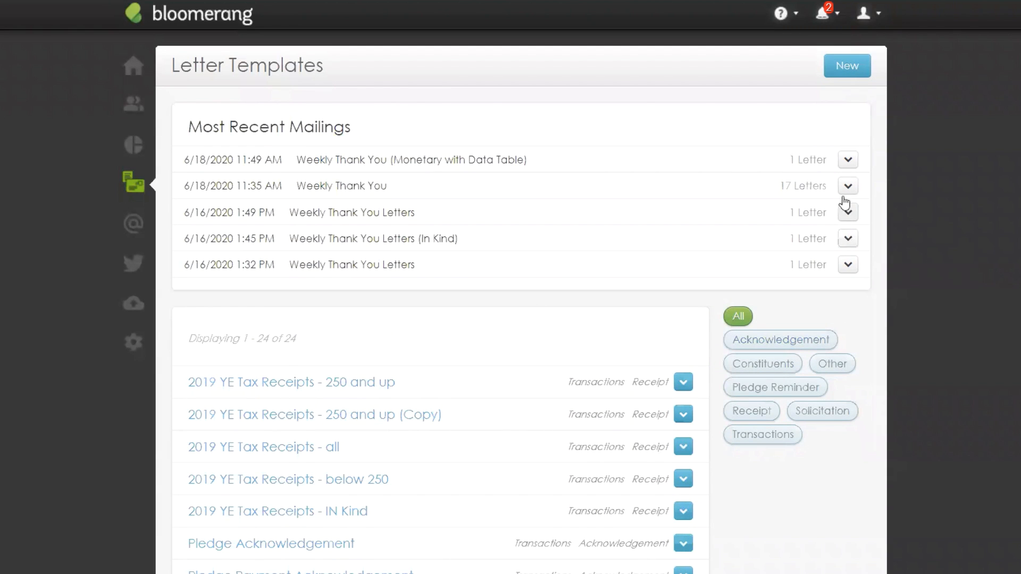
# Review the 6/18/2020 Weekly Thank You and Monetary with Data Table entries among the most recent mailings
pyautogui.moveTo(831, 187); pyautogui.dragTo(782, 185)
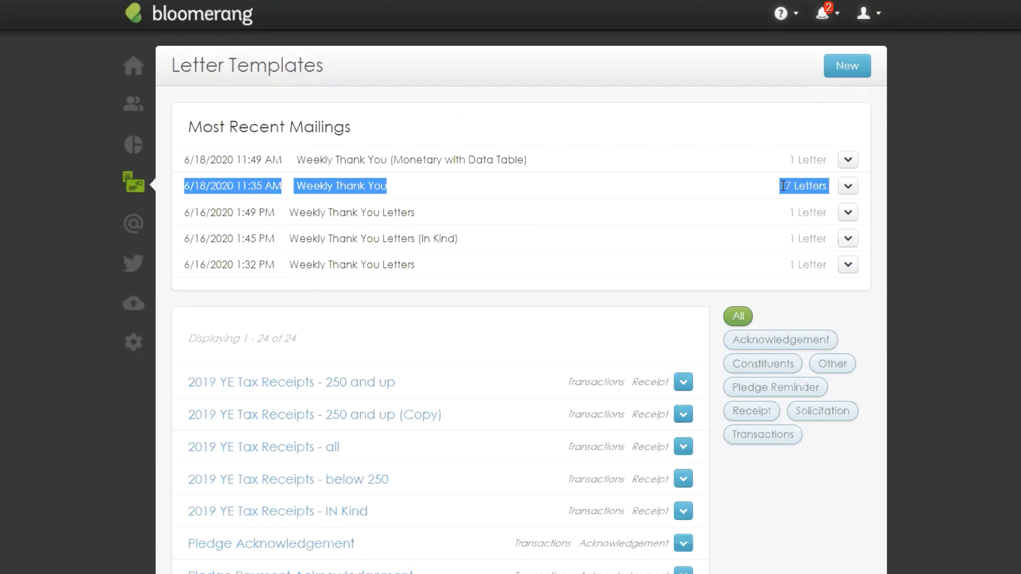
pyautogui.click(901, 210)
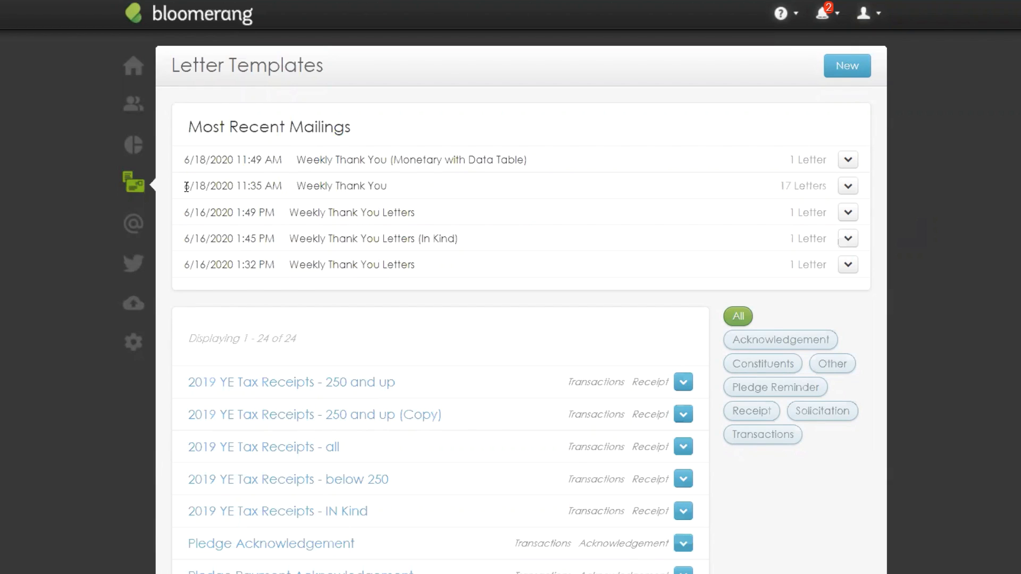
pyautogui.moveTo(187, 186); pyautogui.dragTo(924, 208)
pyautogui.click(923, 208)
pyautogui.tripleClick(833, 162)
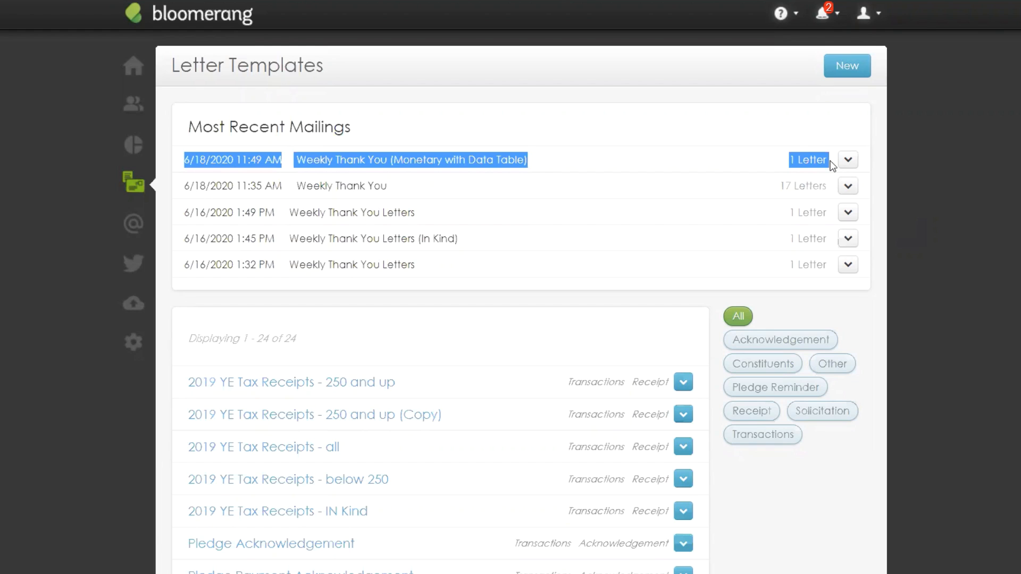
pyautogui.click(959, 208)
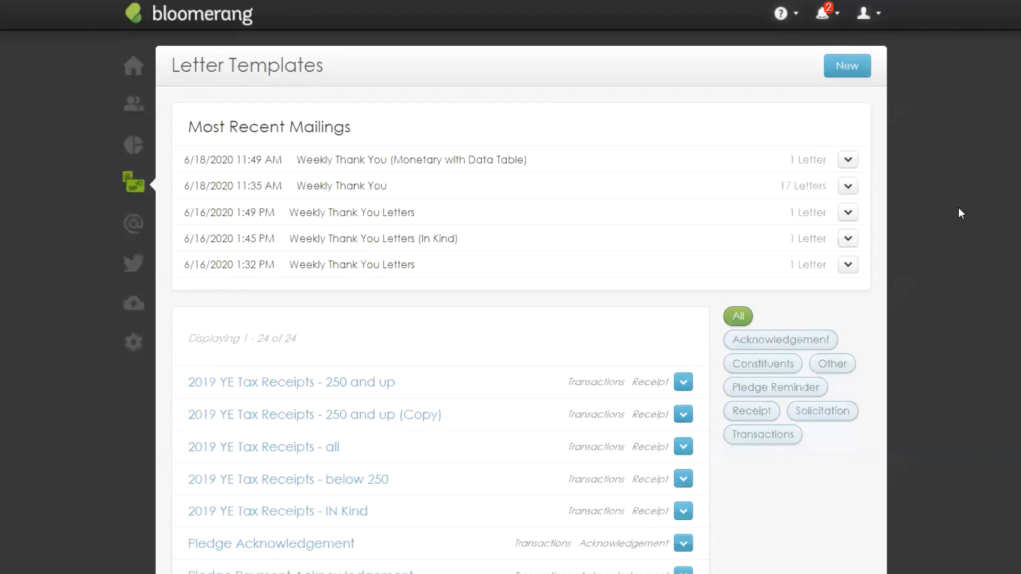
# Check the download and delete options available for the two most recent mailings
pyautogui.click(849, 162)
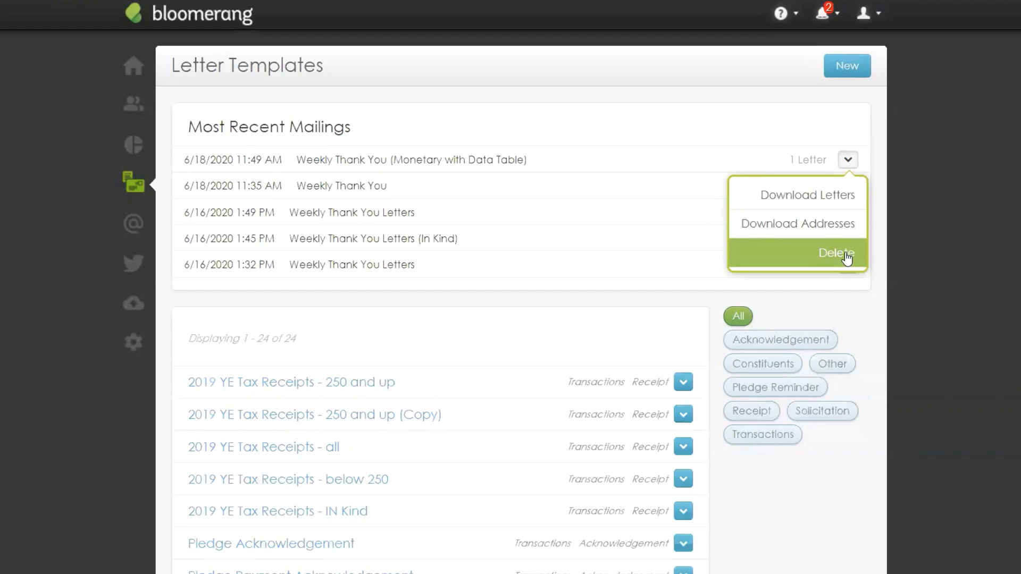
pyautogui.click(900, 259)
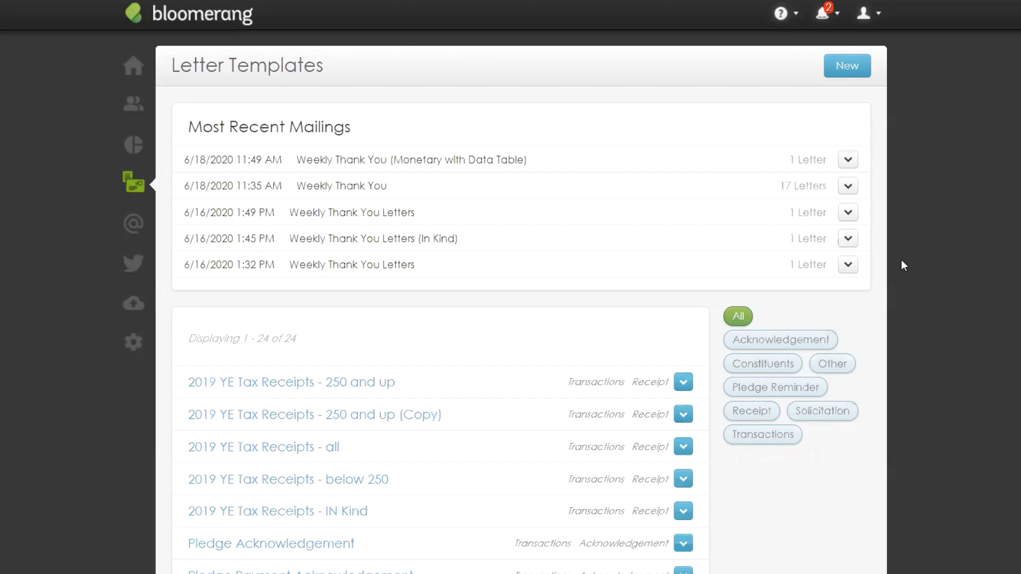
pyautogui.click(850, 187)
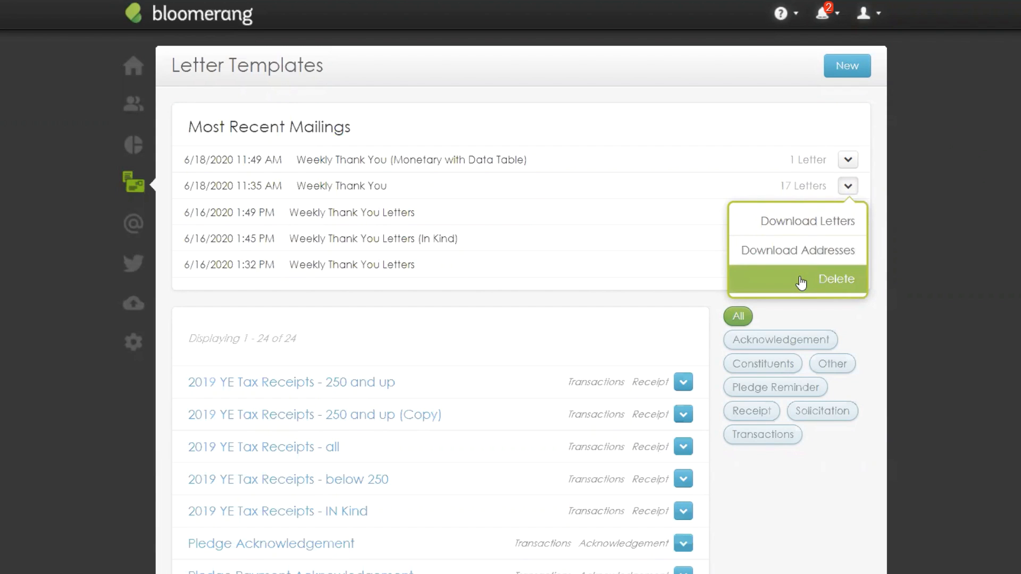
# Delete the 6/18/2020 11:35 AM Weekly Thank You mailing, resetting the Acknowledged field to "No" if this is the only acknowledgement
pyautogui.scroll(-8, 511, 308)
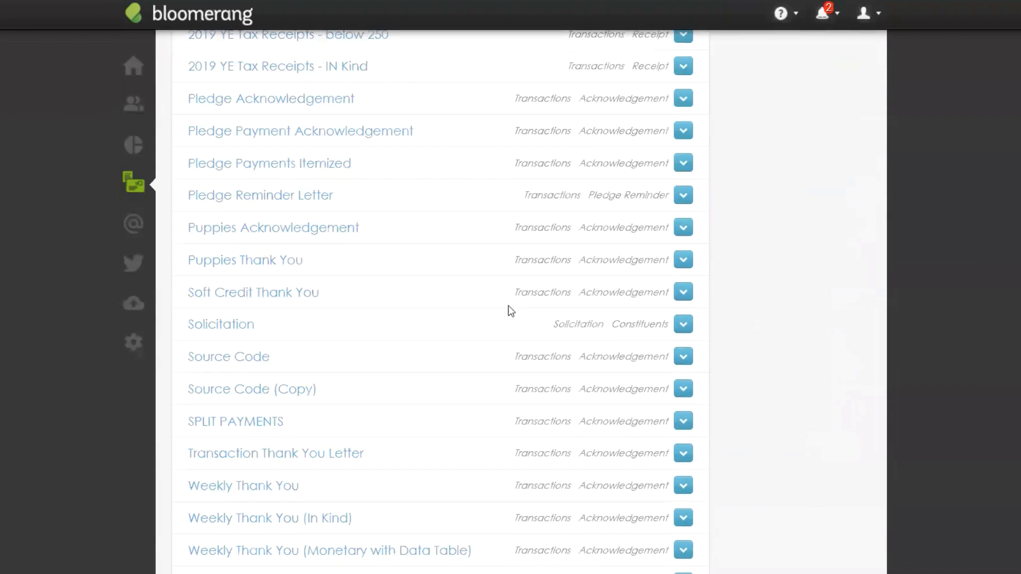
pyautogui.scroll(-3, 359, 501)
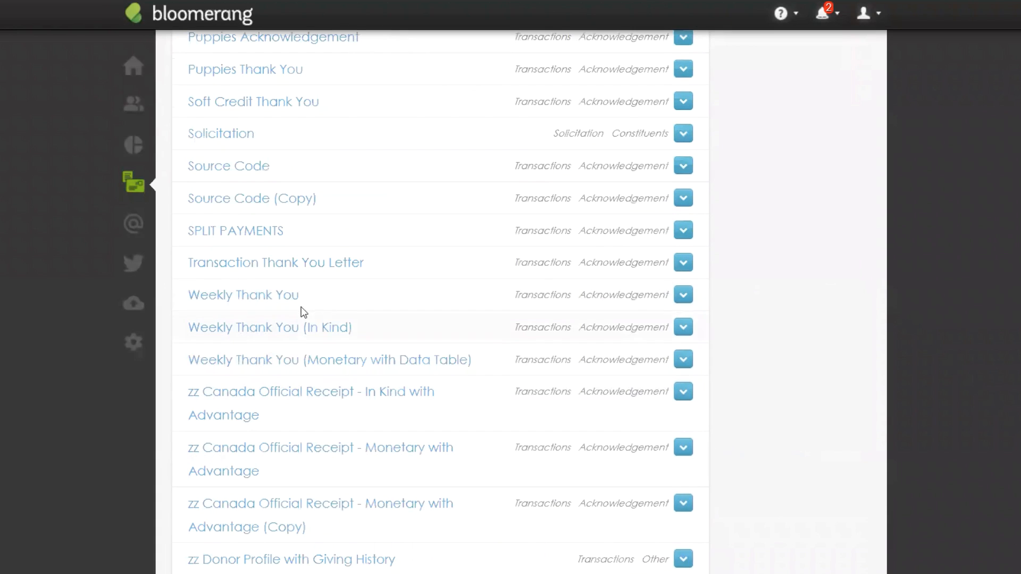
pyautogui.scroll(12, 898, 461)
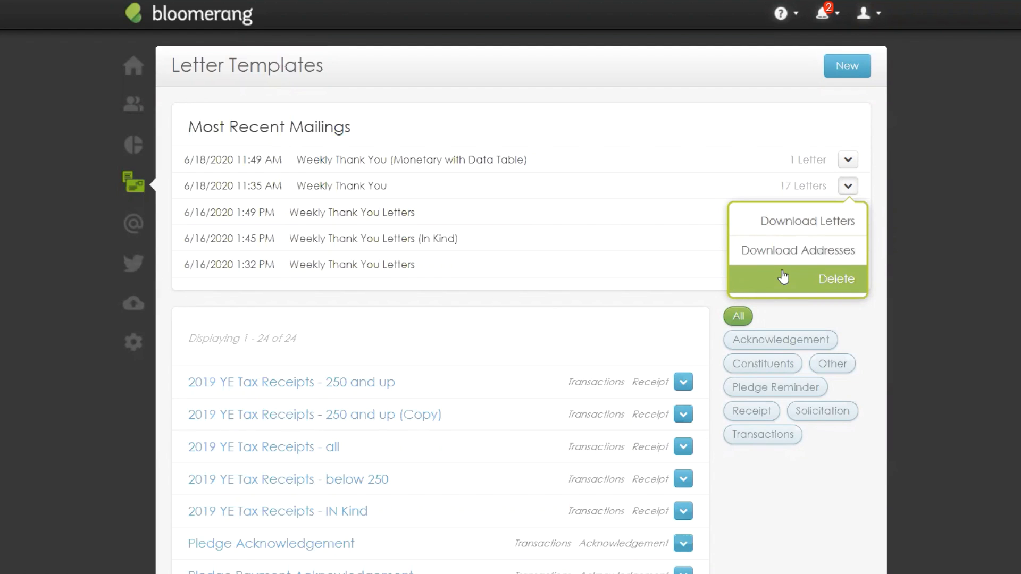
pyautogui.click(783, 277)
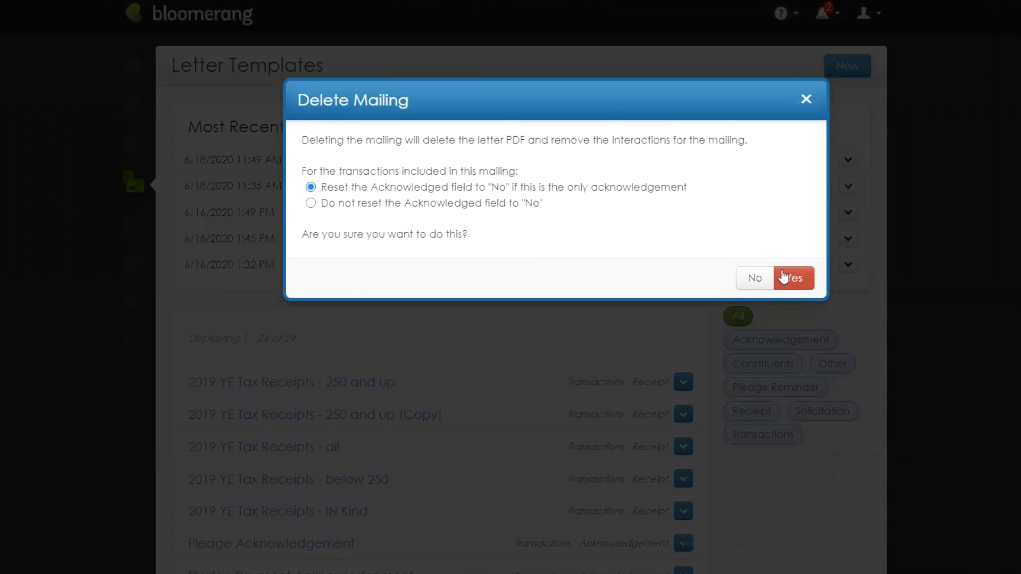
pyautogui.click(442, 203)
pyautogui.click(430, 189)
pyautogui.click(809, 286)
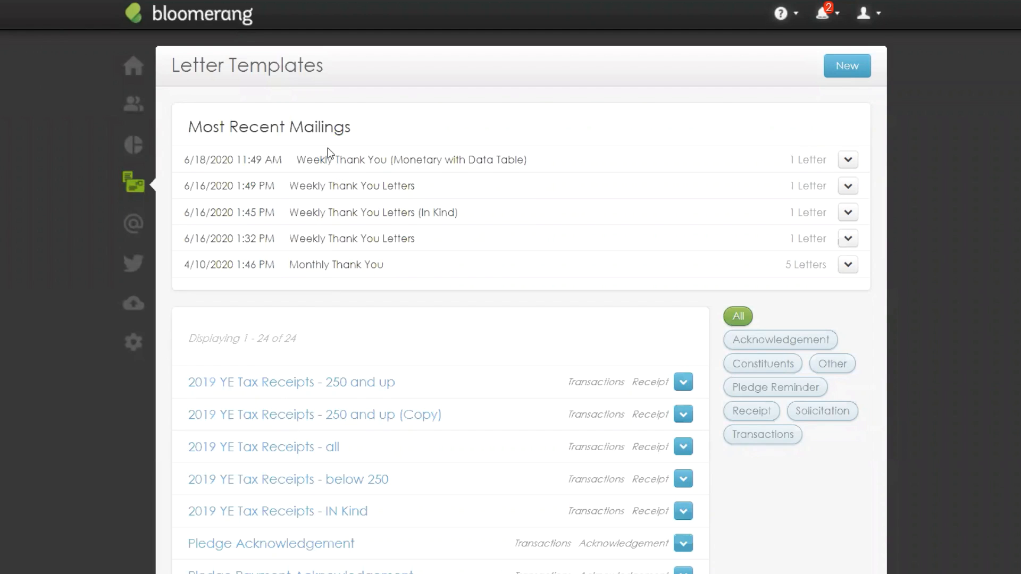
# Open the second recent constituent's 6/18/2020 donation from the summary timeline and check its Acknowledgements section
pyautogui.click(133, 104)
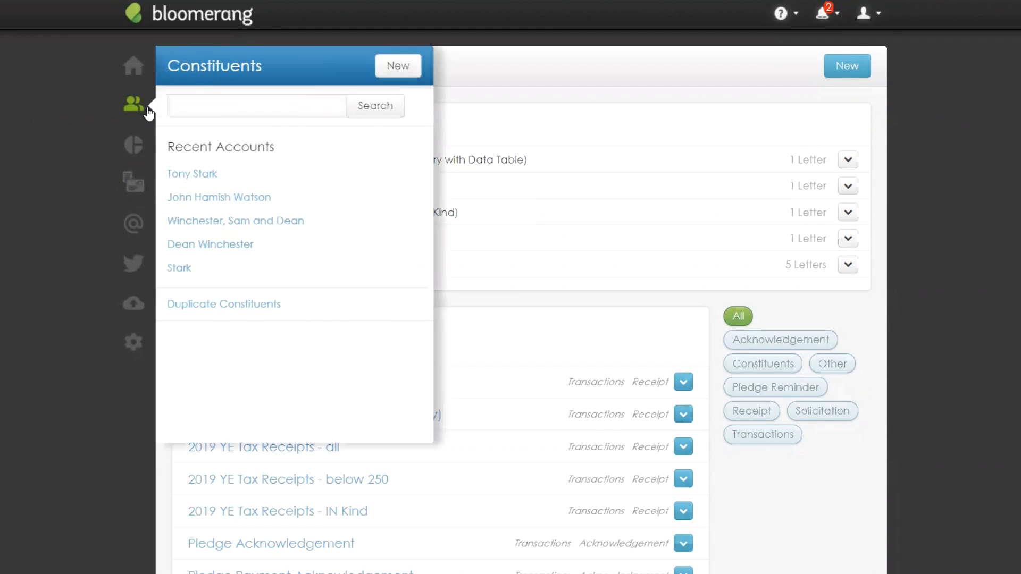
pyautogui.click(209, 198)
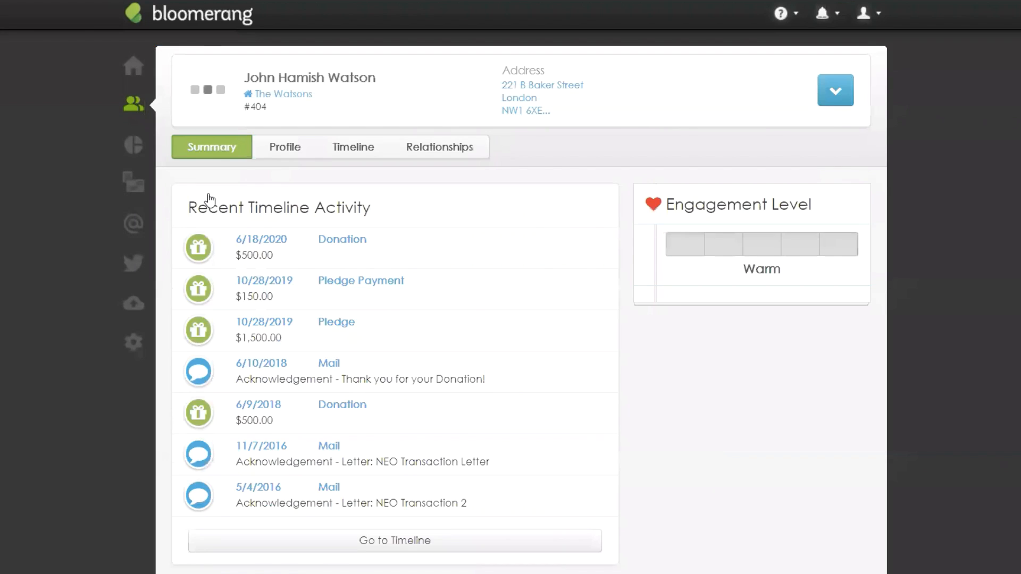
pyautogui.scroll(-6, 438, 340)
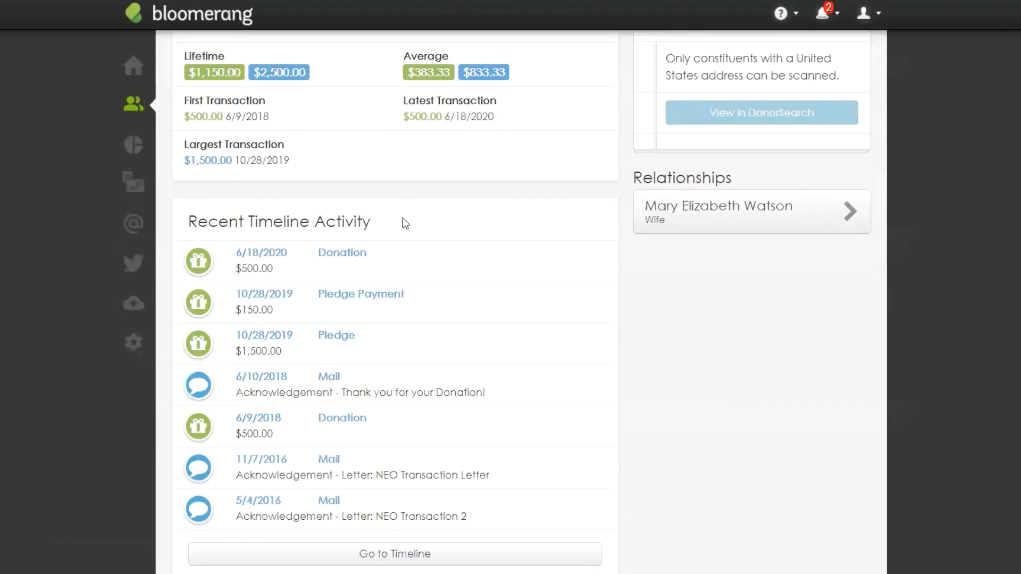
pyautogui.click(355, 254)
pyautogui.scroll(-3, 626, 424)
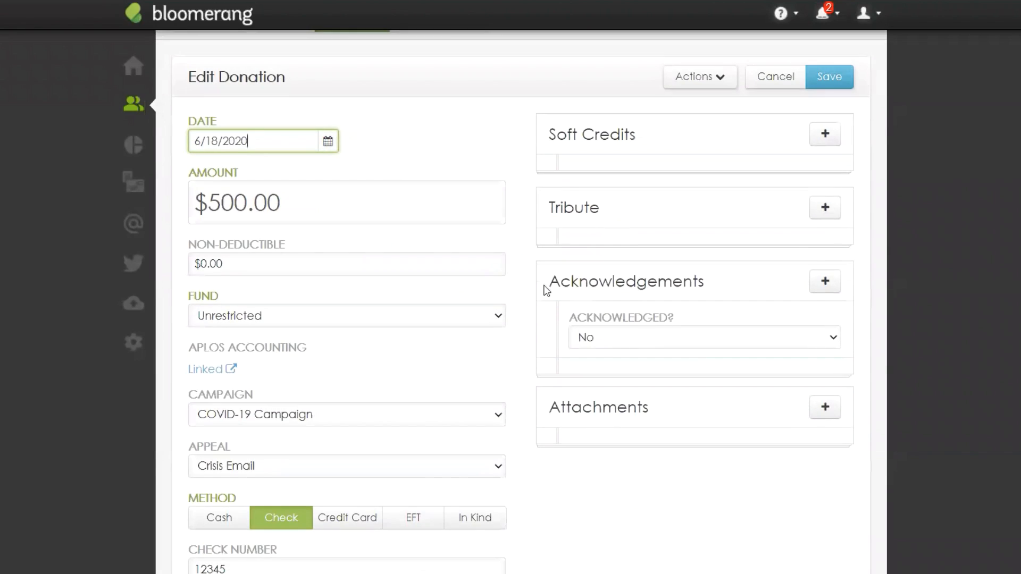
pyautogui.moveTo(548, 282); pyautogui.dragTo(712, 287)
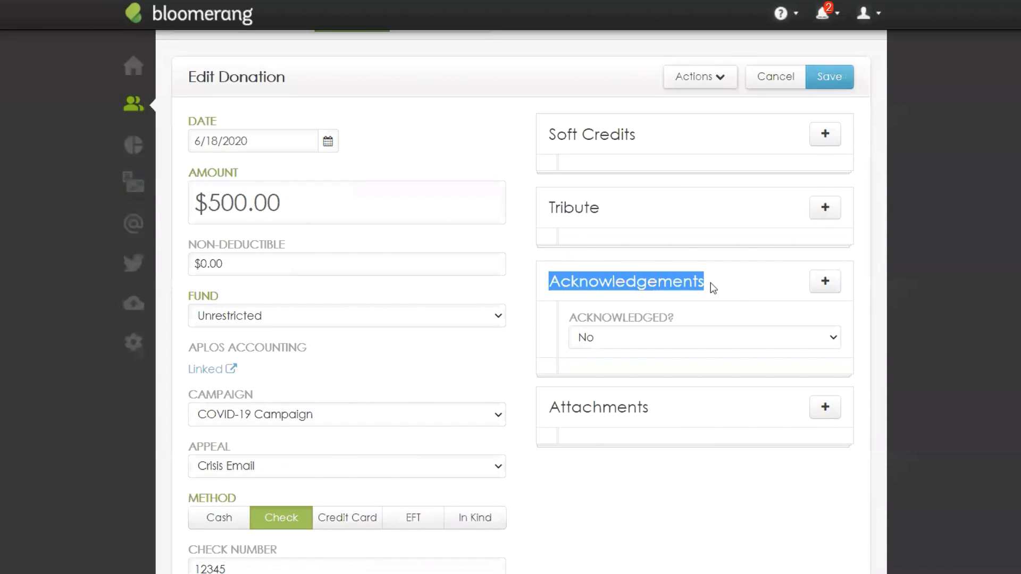
# Return to the letter templates and open the Weekly Thank You template
pyautogui.click(135, 189)
pyautogui.scroll(-7, 458, 367)
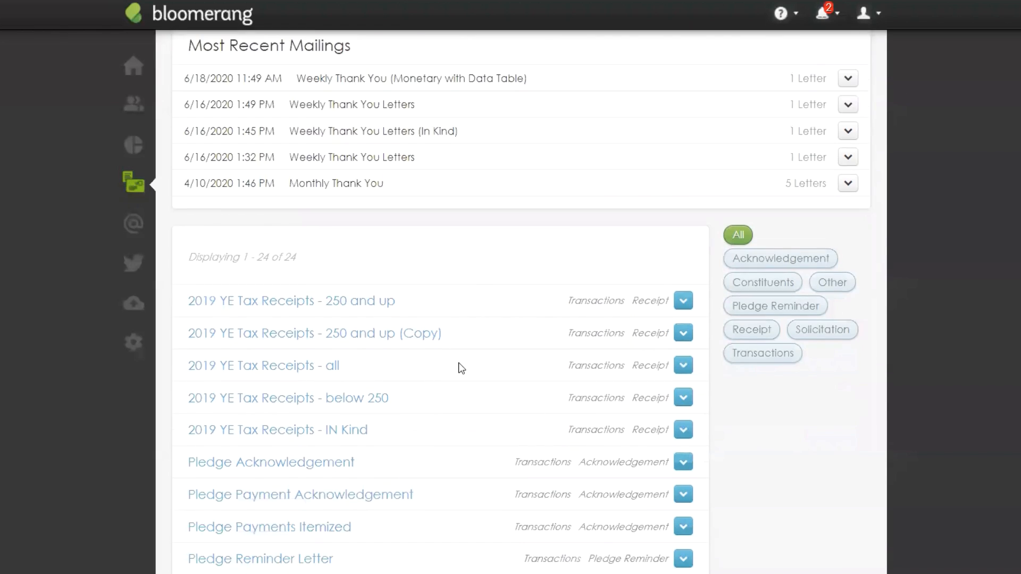
pyautogui.scroll(-3, 461, 368)
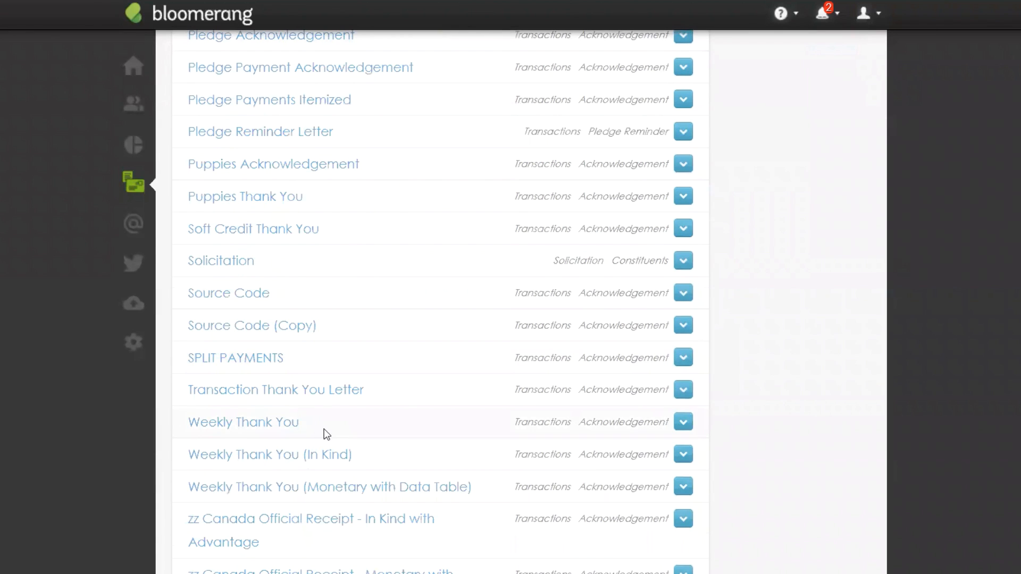
pyautogui.click(246, 422)
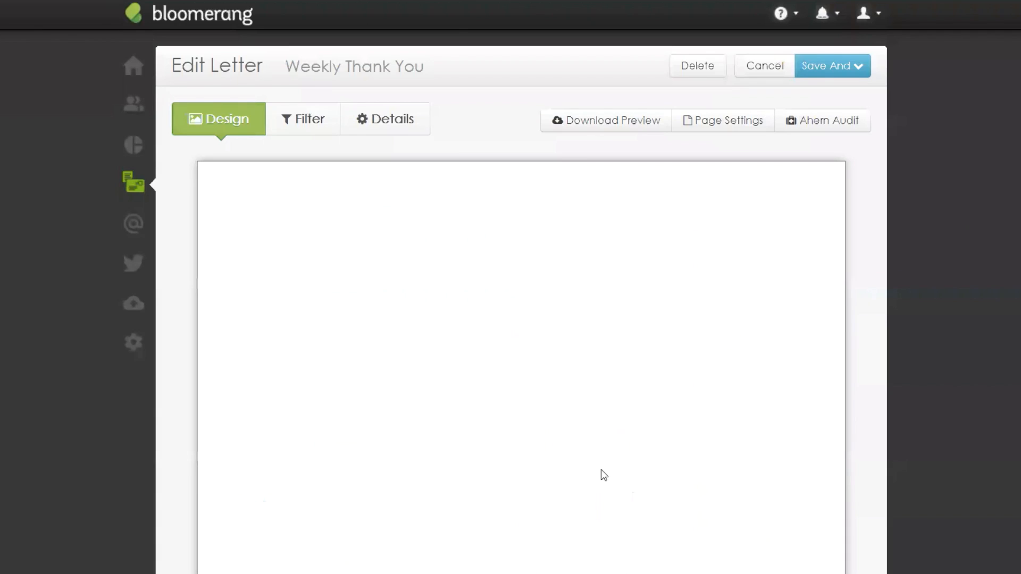
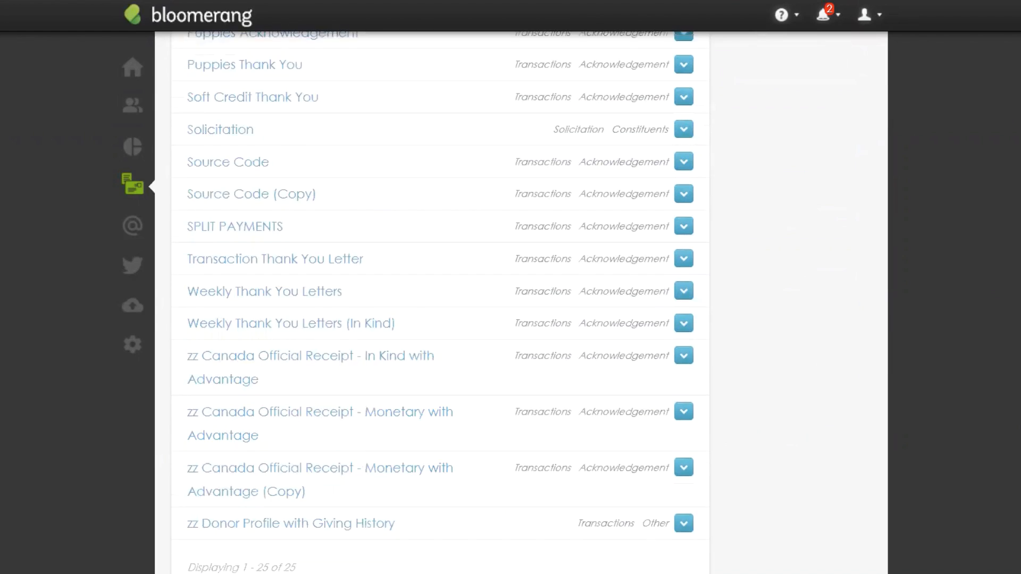
# Open the My Organization settings and find the NCOA section
pyautogui.scroll(11, 519, 318)
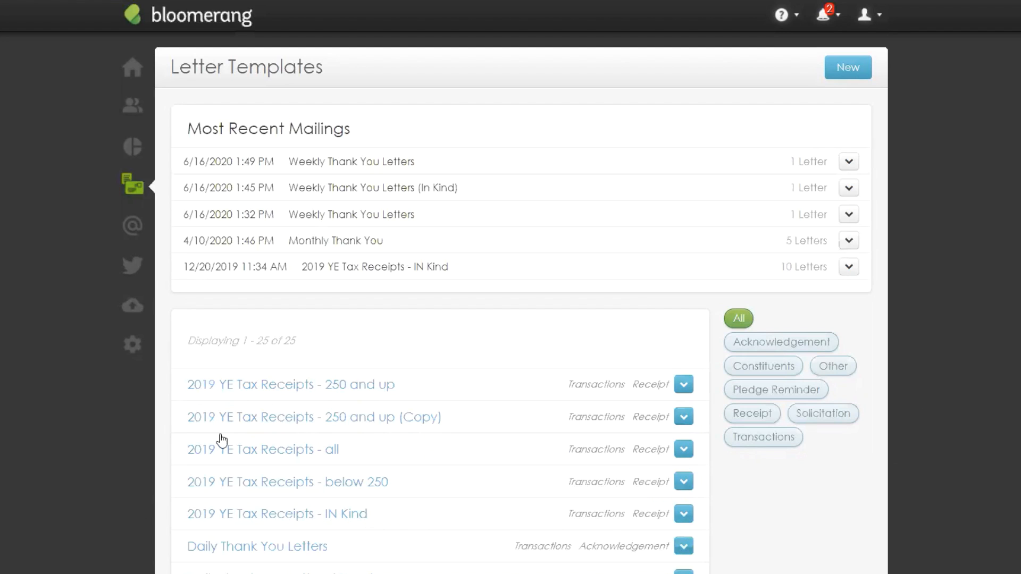
pyautogui.click(132, 348)
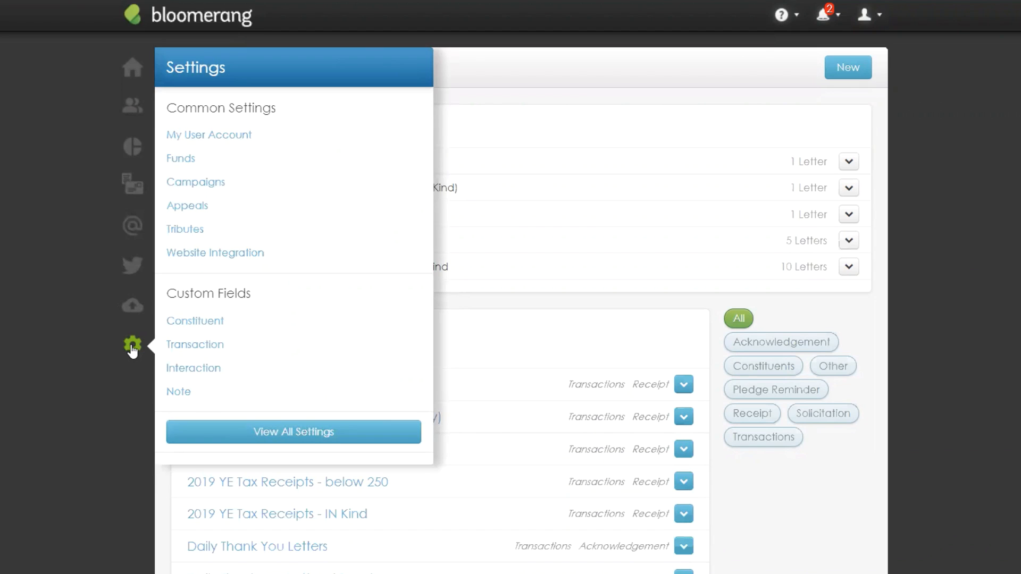
pyautogui.click(333, 437)
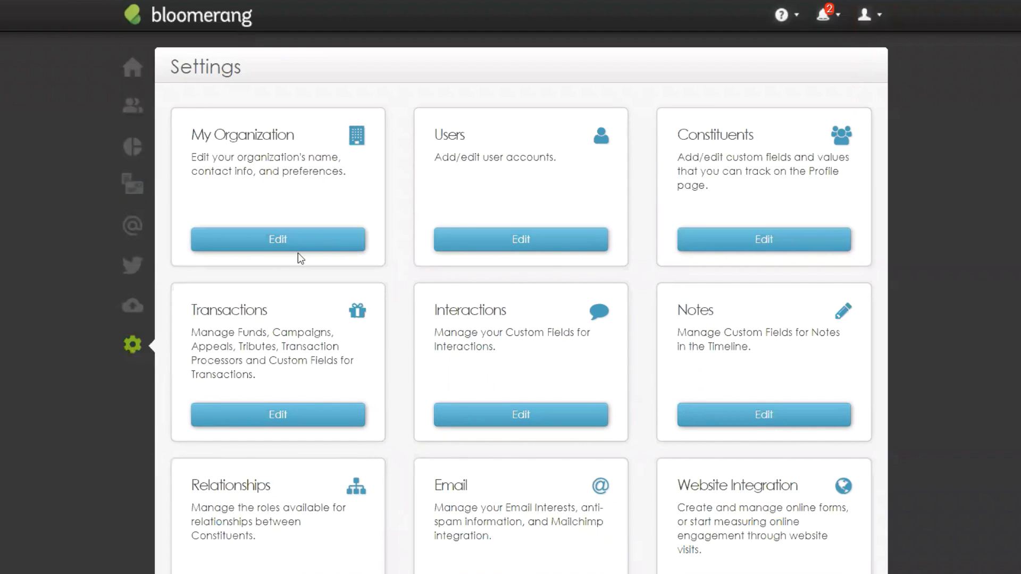
pyautogui.click(323, 238)
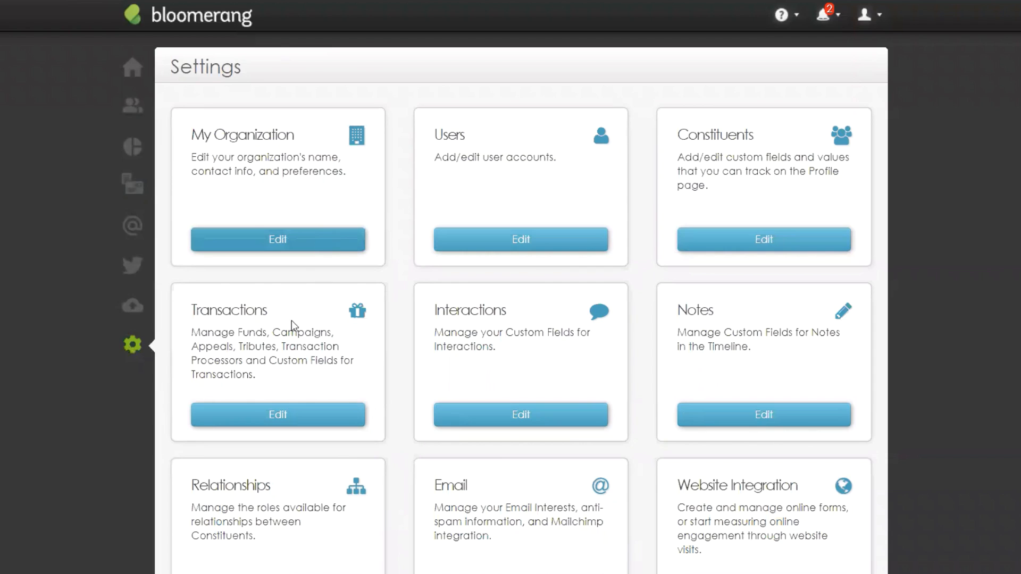
pyautogui.scroll(-10, 293, 318)
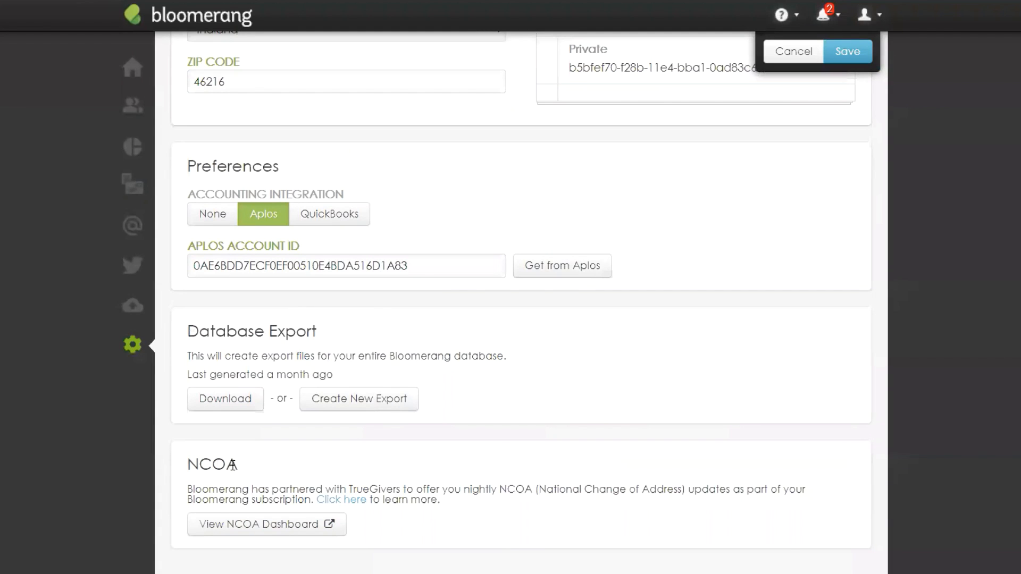
pyautogui.moveTo(245, 469); pyautogui.dragTo(190, 468)
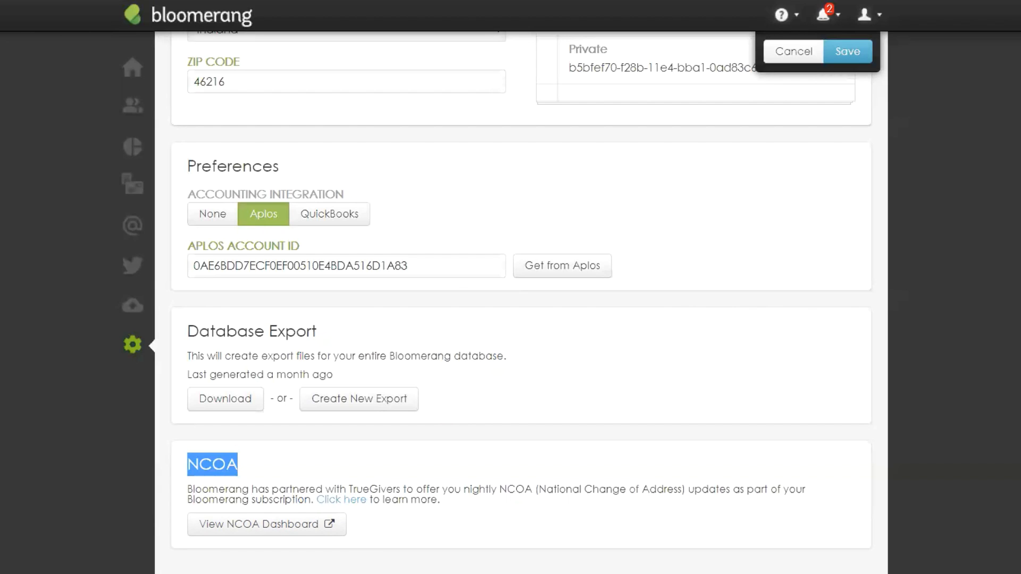
# Search for the constituent by full name and open the matching record's profile
pyautogui.click(132, 106)
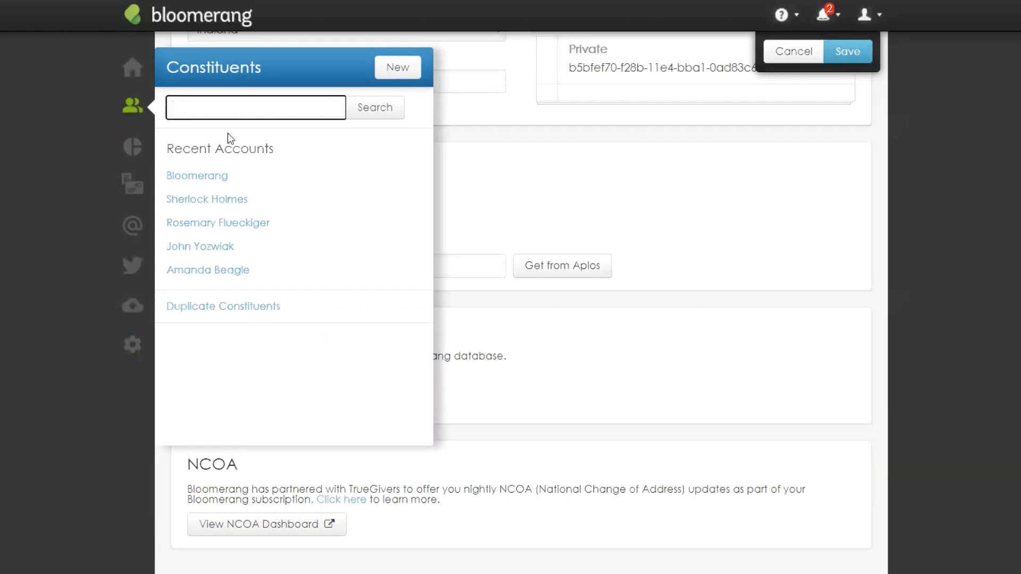
pyautogui.write('Judith Hi')
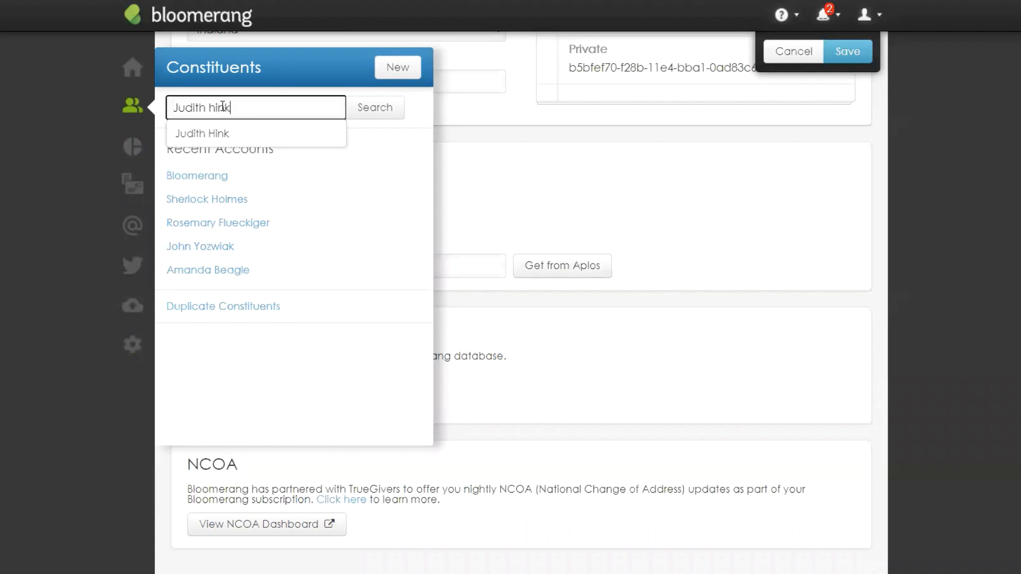
pyautogui.click(228, 133)
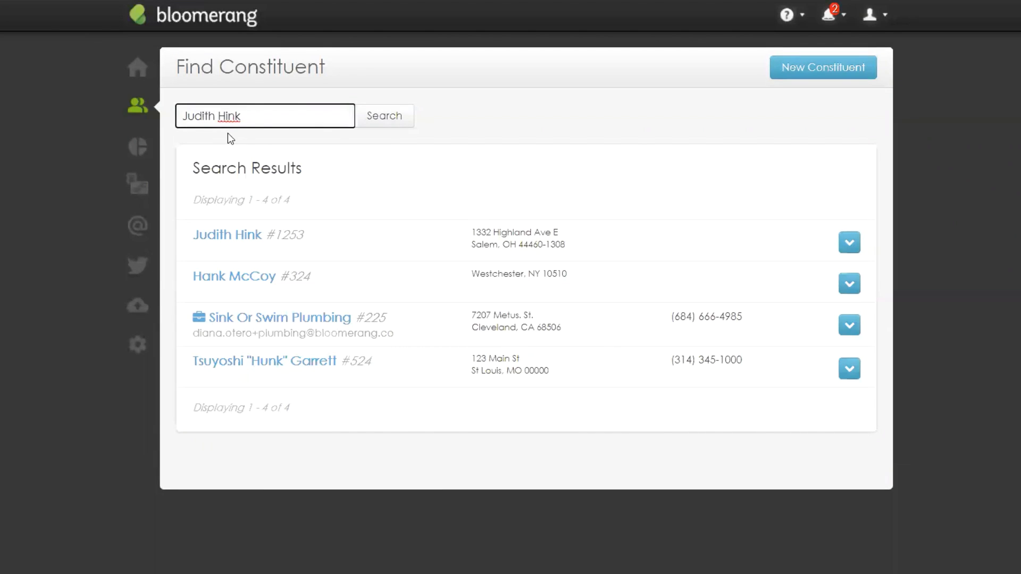
pyautogui.click(230, 236)
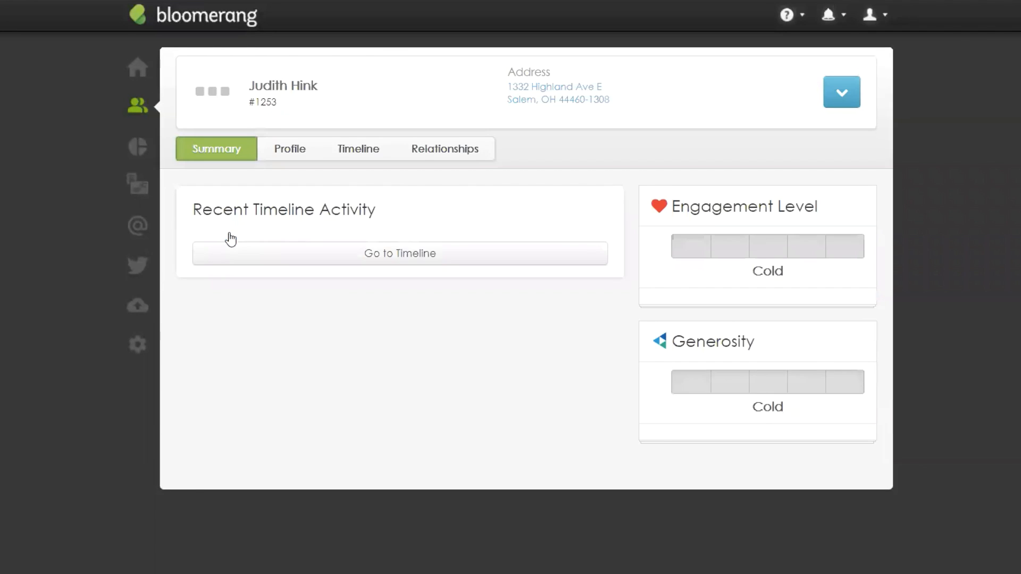
pyautogui.click(288, 154)
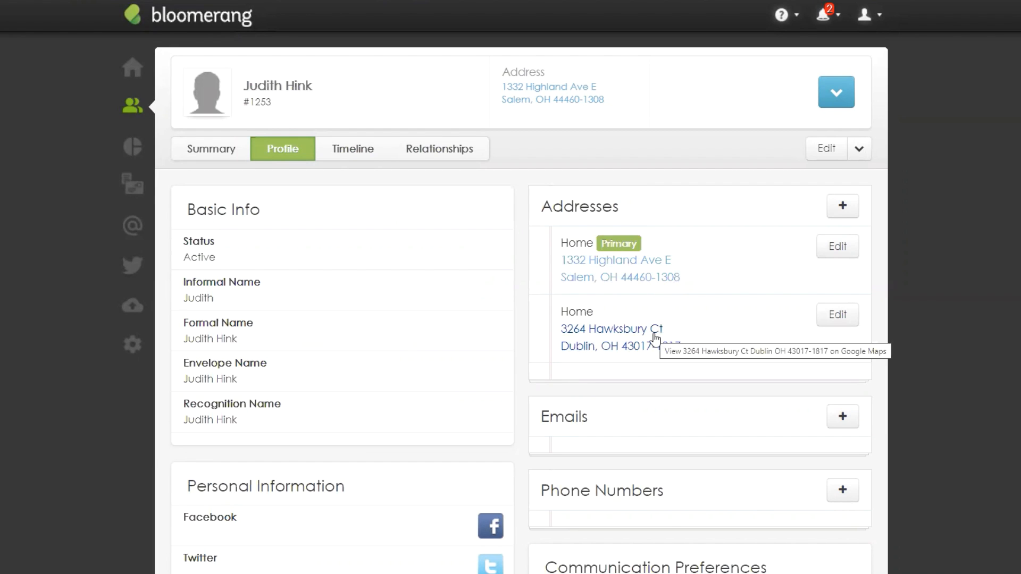
# Open the constituent's primary home address for editing and examine the update date, moved date and reason in the NCOA note
pyautogui.click(837, 248)
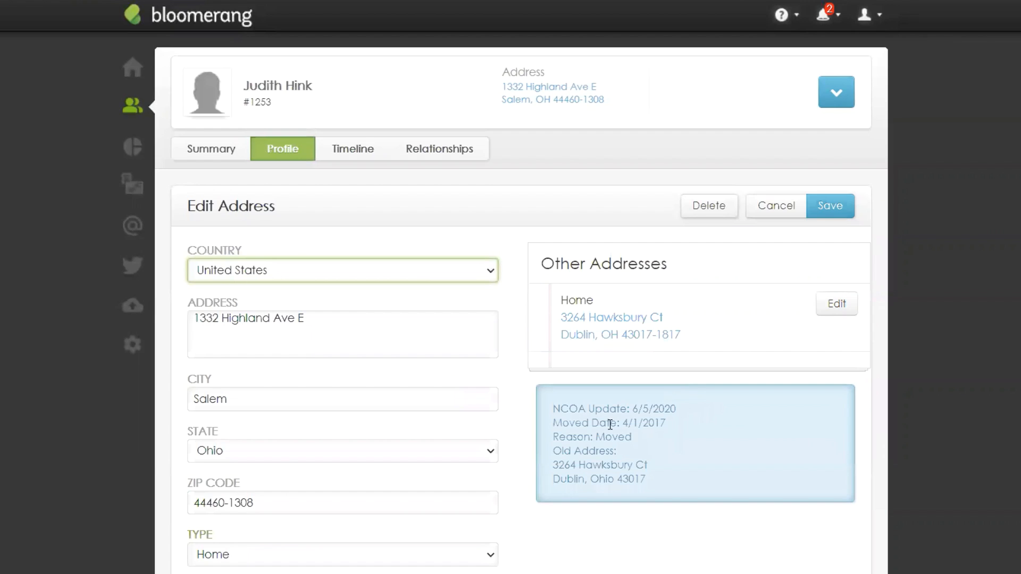
pyautogui.moveTo(556, 411); pyautogui.dragTo(676, 406)
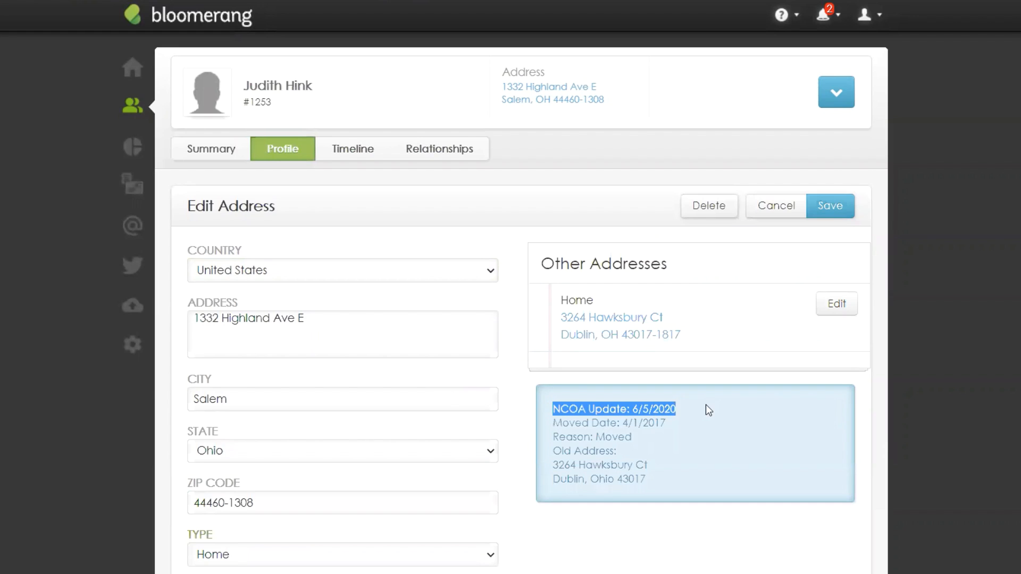
pyautogui.click(676, 417)
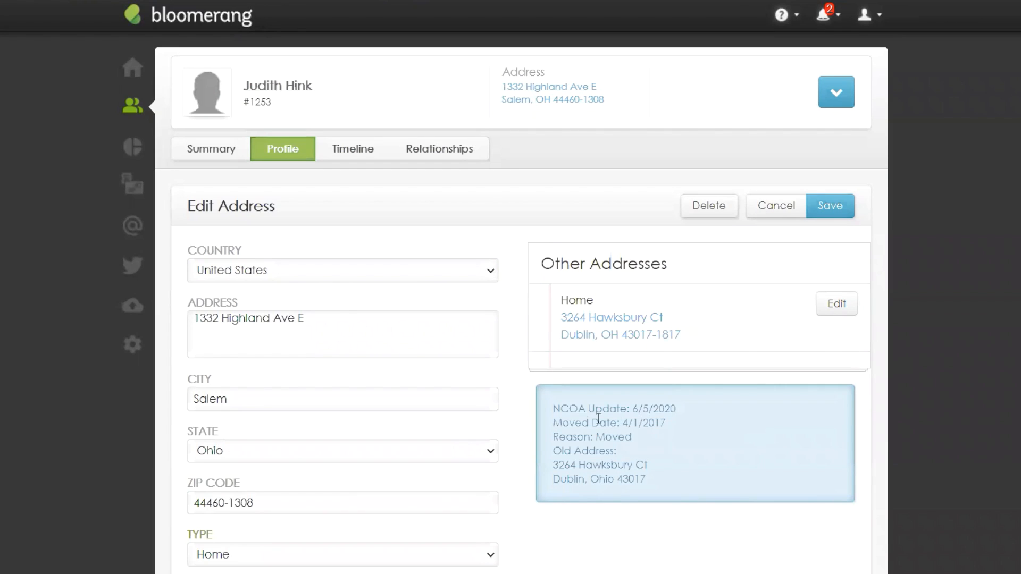
pyautogui.moveTo(553, 410); pyautogui.dragTo(555, 439)
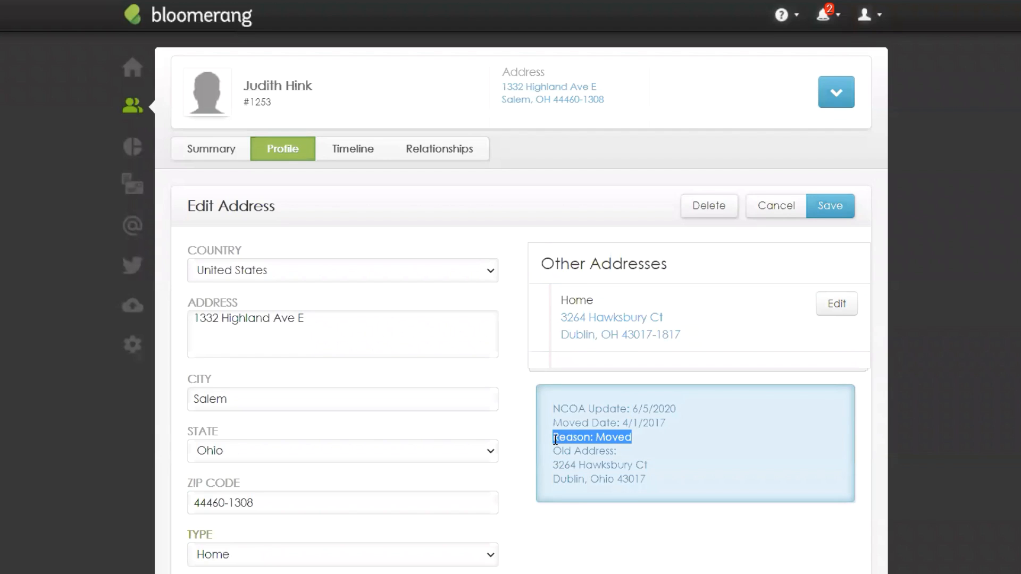
pyautogui.click(574, 439)
pyautogui.moveTo(594, 440); pyautogui.dragTo(632, 439)
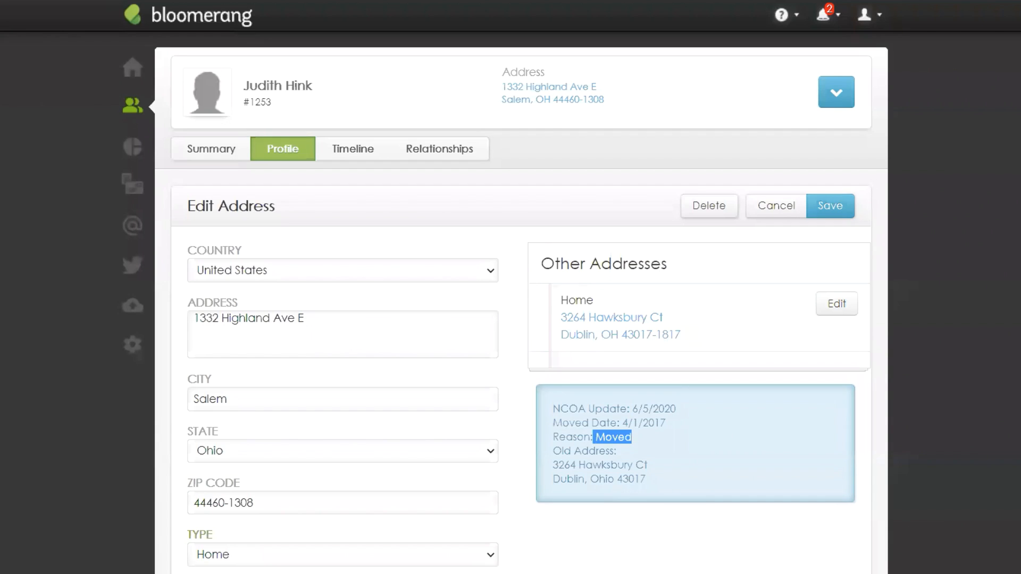
pyautogui.doubleClick(632, 435)
pyautogui.click(615, 439)
pyautogui.moveTo(677, 426); pyautogui.dragTo(535, 423)
pyautogui.click(719, 464)
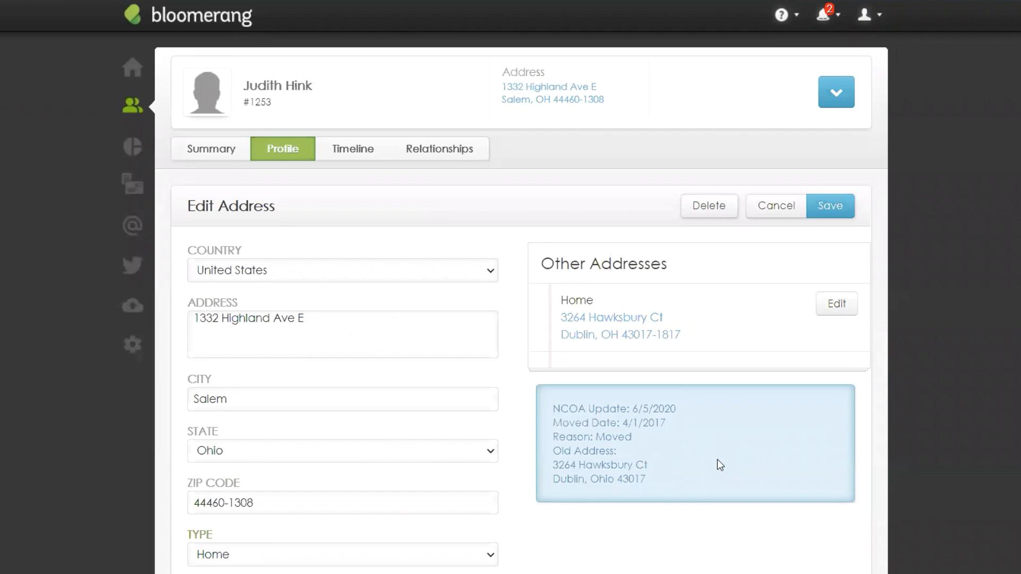
# Examine the old address and the move reason recorded in the NCOA note
pyautogui.moveTo(555, 452); pyautogui.dragTo(676, 481)
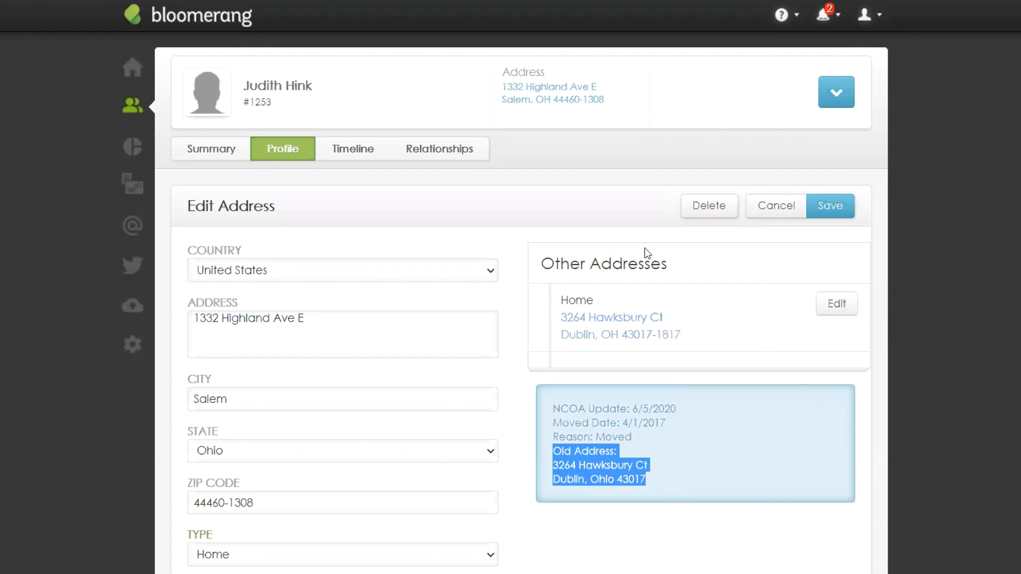
pyautogui.click(635, 448)
pyautogui.moveTo(636, 438); pyautogui.dragTo(553, 437)
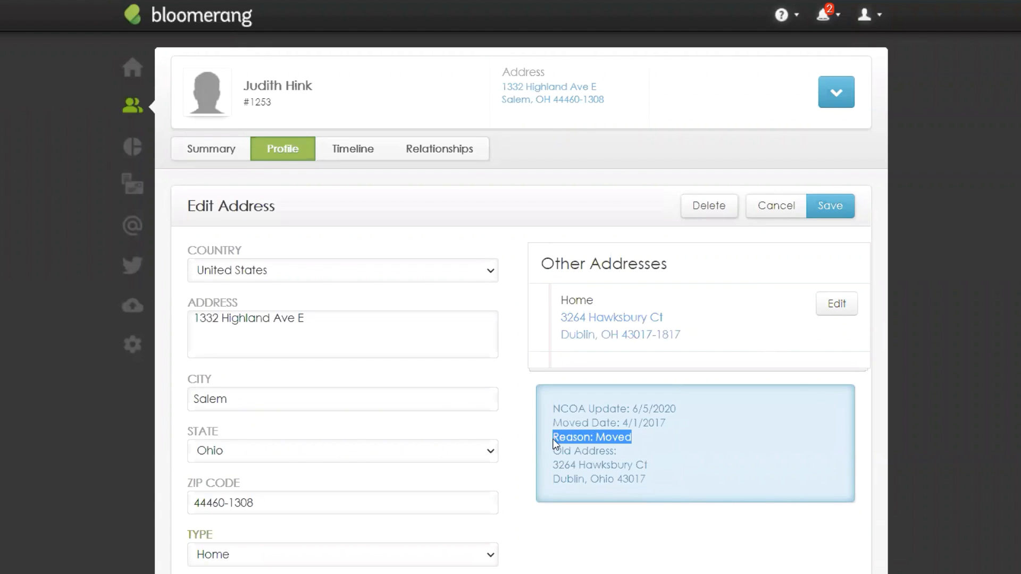
# Close the primary home address without saving and reopen it for editing
pyautogui.click(782, 205)
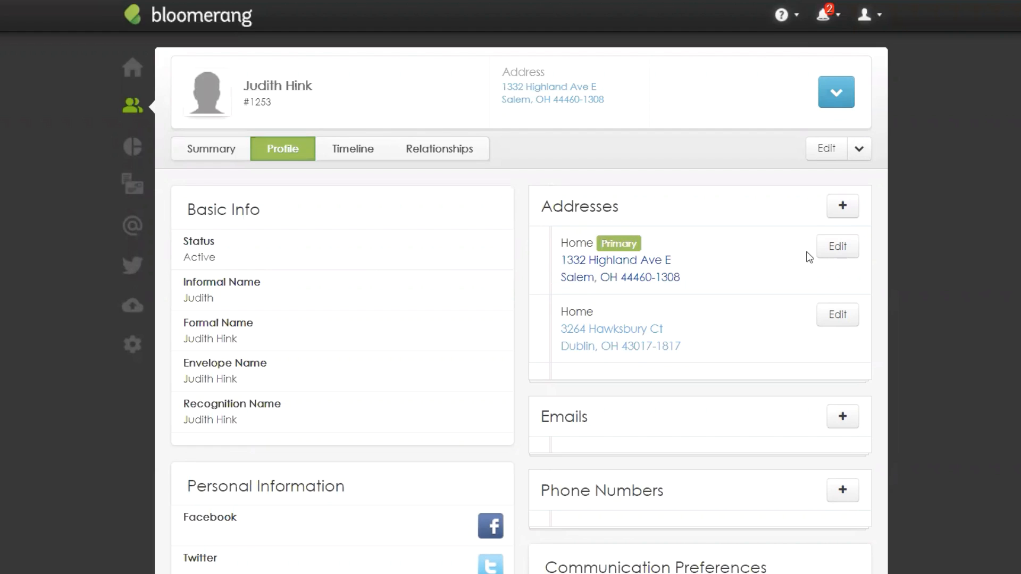
pyautogui.click(826, 249)
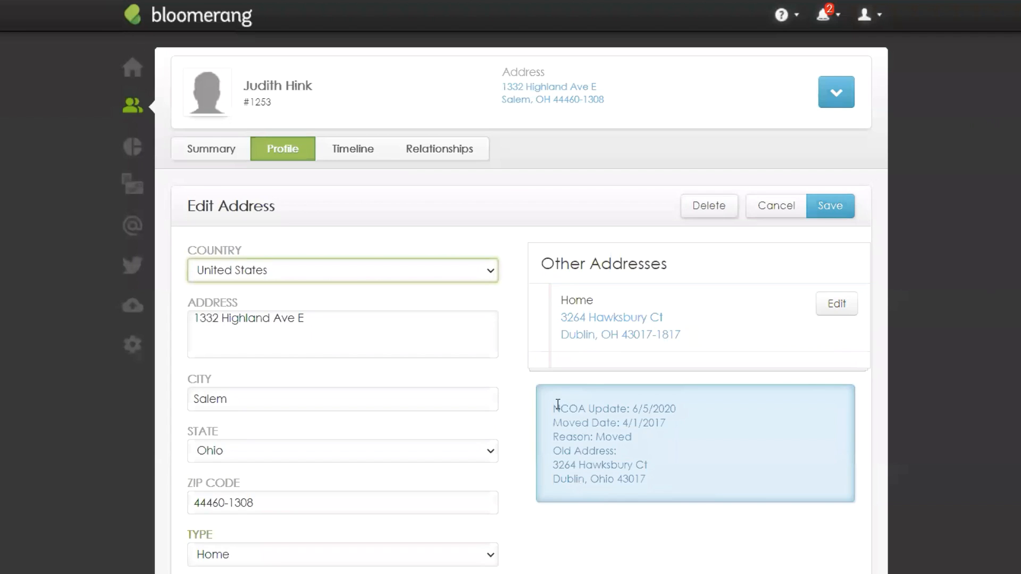
# Examine the full NCOA note beside the open home address, focusing on the update entry and the recorded reason
pyautogui.moveTo(552, 409); pyautogui.dragTo(684, 493)
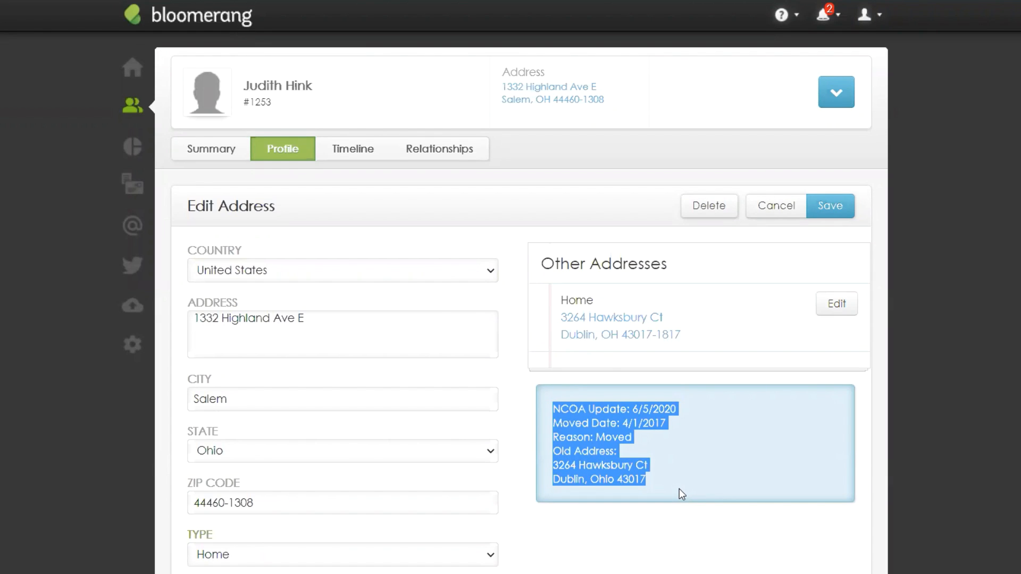
pyautogui.click(718, 471)
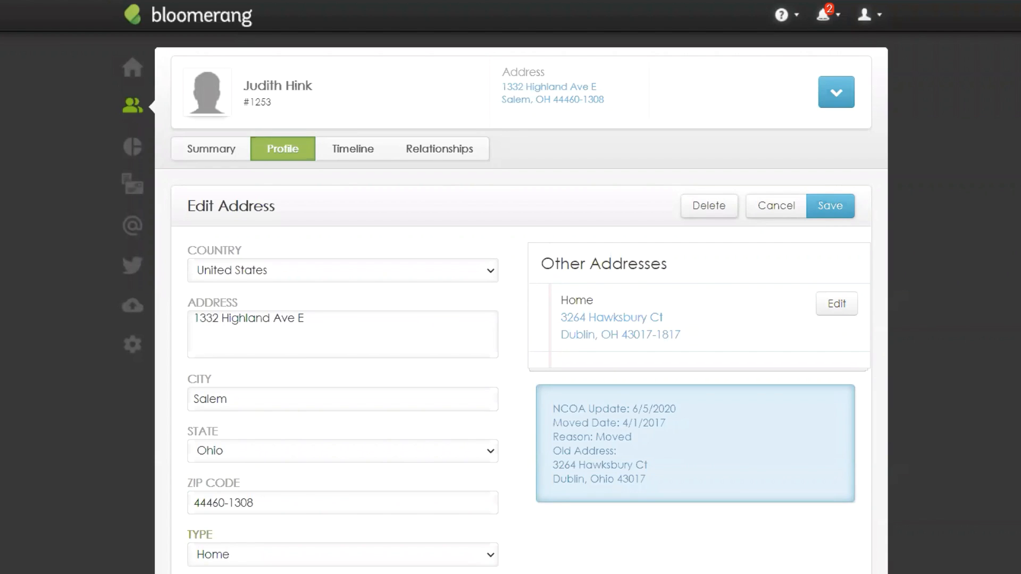
pyautogui.moveTo(552, 408); pyautogui.dragTo(627, 410)
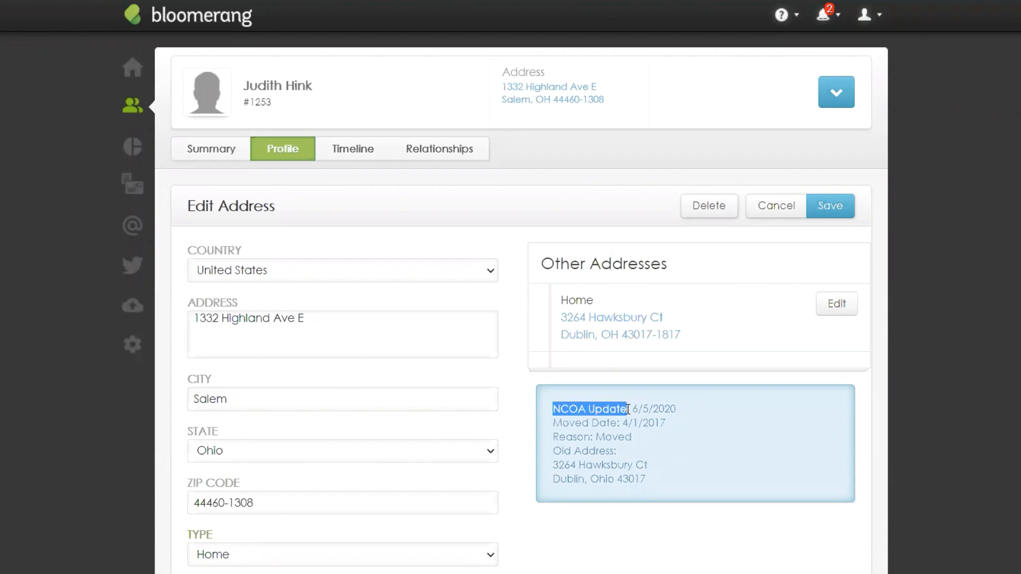
pyautogui.click(642, 438)
pyautogui.doubleClick(599, 437)
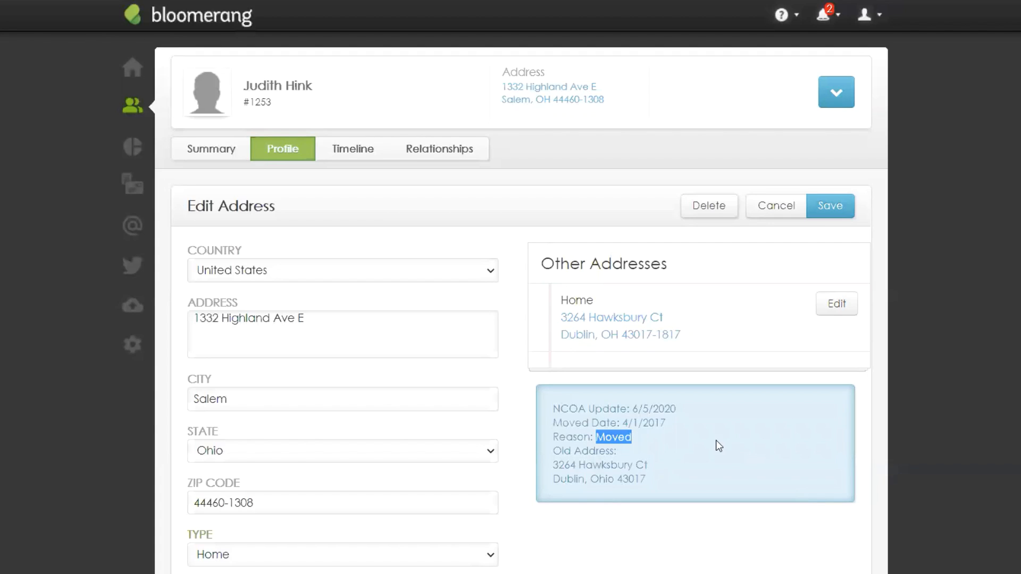
pyautogui.click(642, 442)
pyautogui.moveTo(636, 437); pyautogui.dragTo(595, 437)
# Open the home address of the last constituent listed among the recent accounts and examine its NCOA update date and reason
pyautogui.click(137, 106)
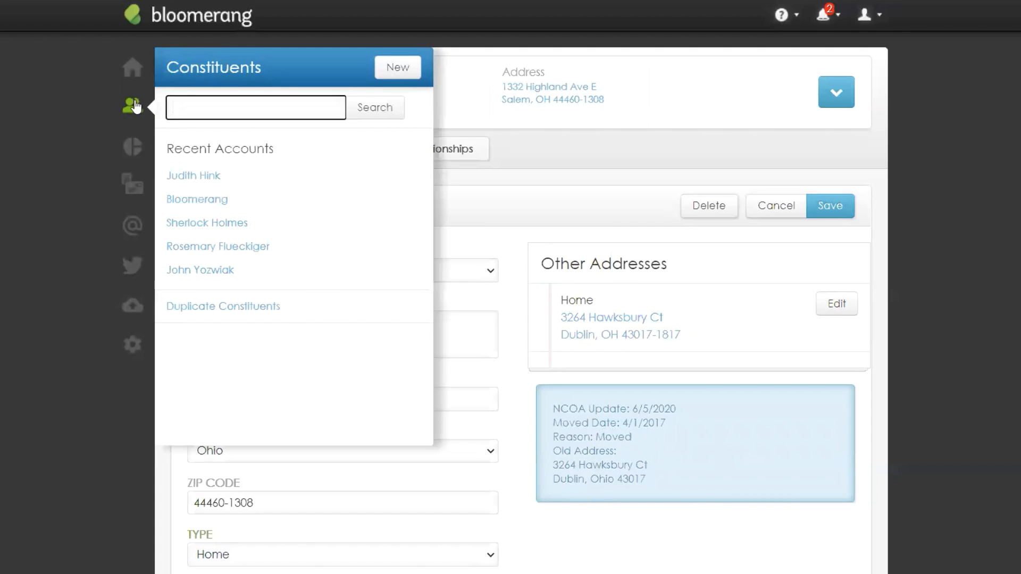
pyautogui.click(209, 273)
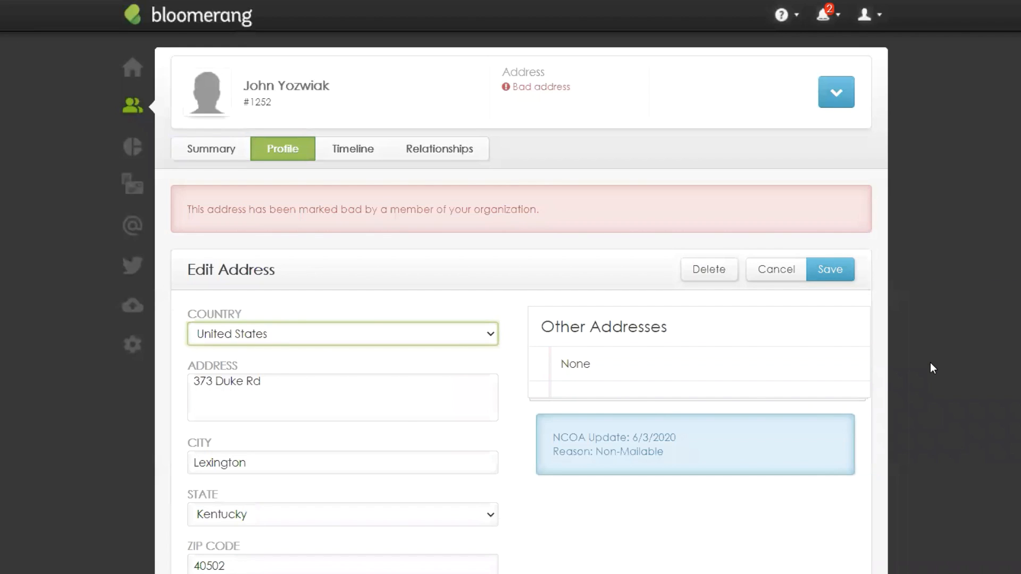
pyautogui.scroll(-3, 617, 528)
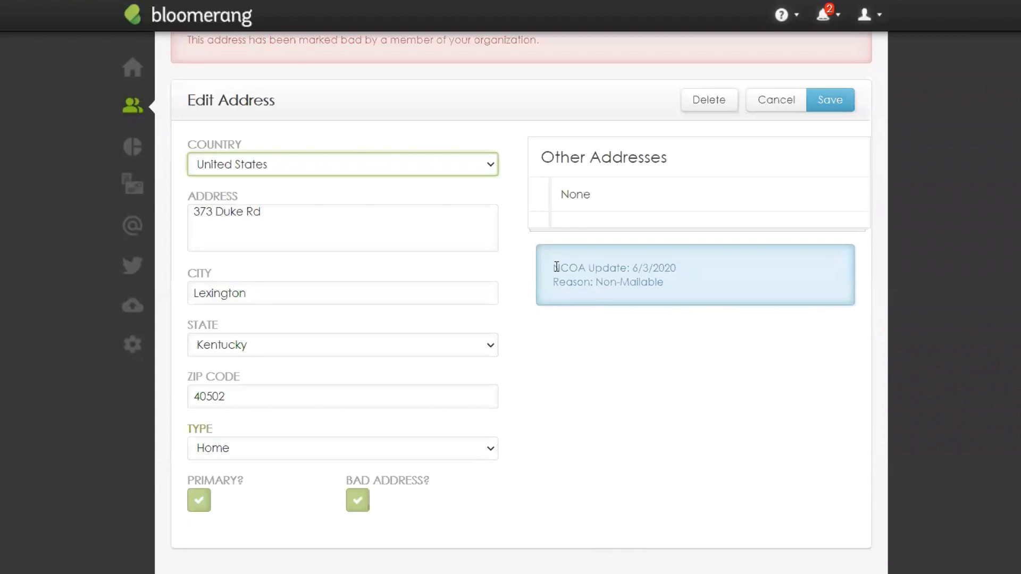
pyautogui.moveTo(554, 267); pyautogui.dragTo(632, 268)
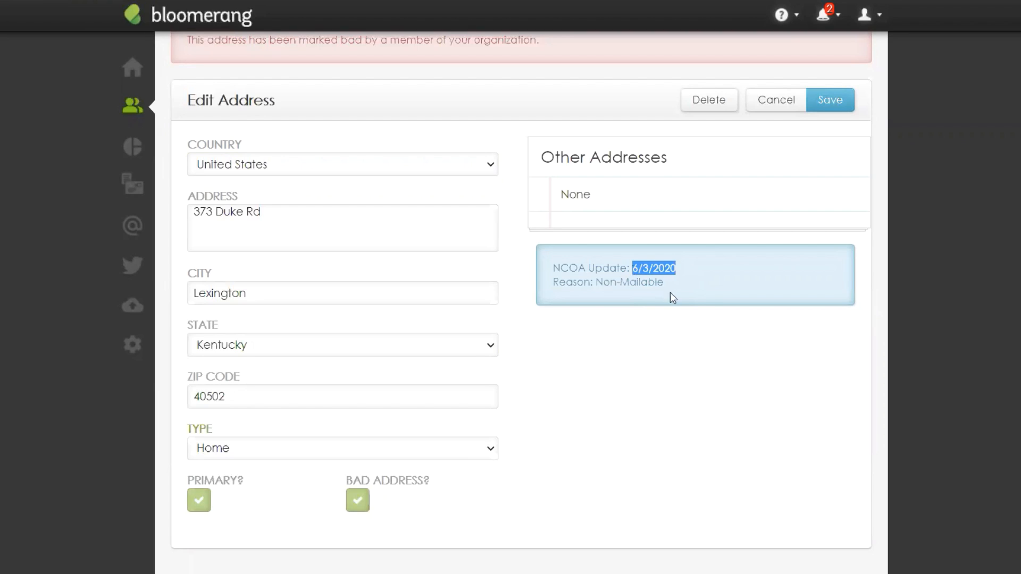
pyautogui.tripleClick(626, 282)
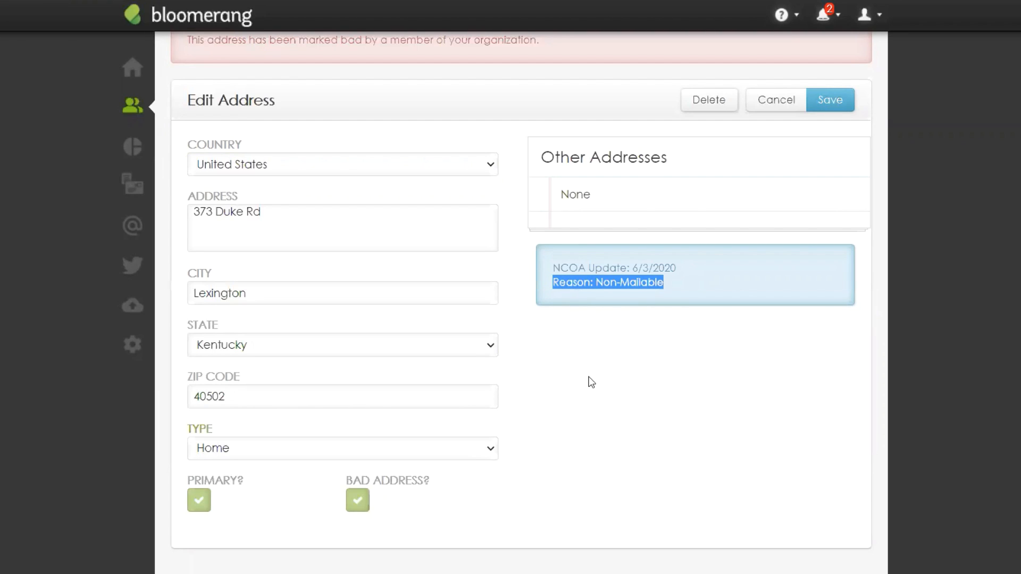
pyautogui.tripleClick(641, 286)
# Compare the complete NCOA note with the bad-address flag in the constituent's header
pyautogui.scroll(3, 576, 503)
pyautogui.moveTo(550, 448); pyautogui.dragTo(697, 460)
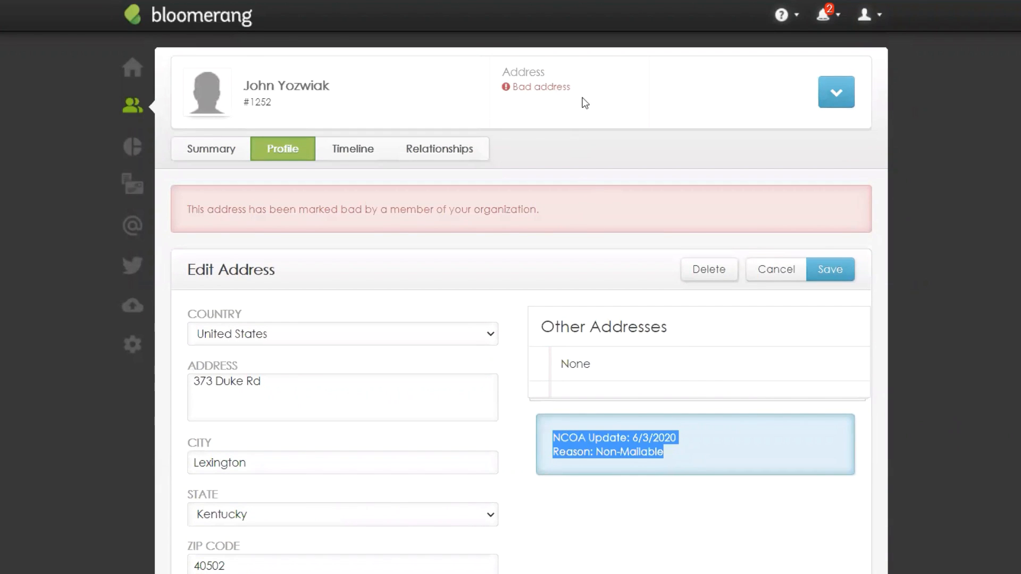
pyautogui.moveTo(571, 88); pyautogui.dragTo(509, 87)
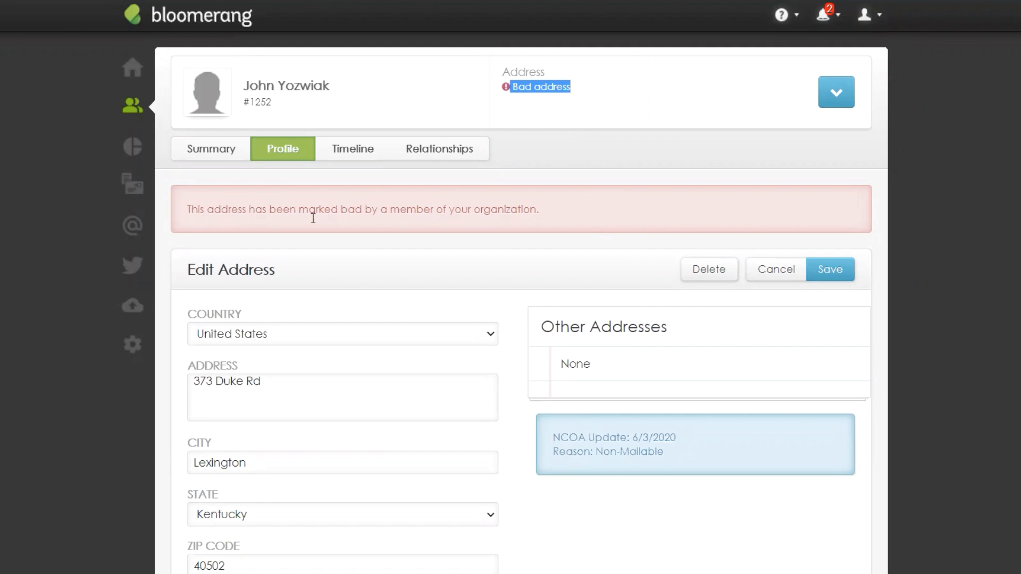
# Create a new custom report based on constituents
pyautogui.moveTo(131, 150)
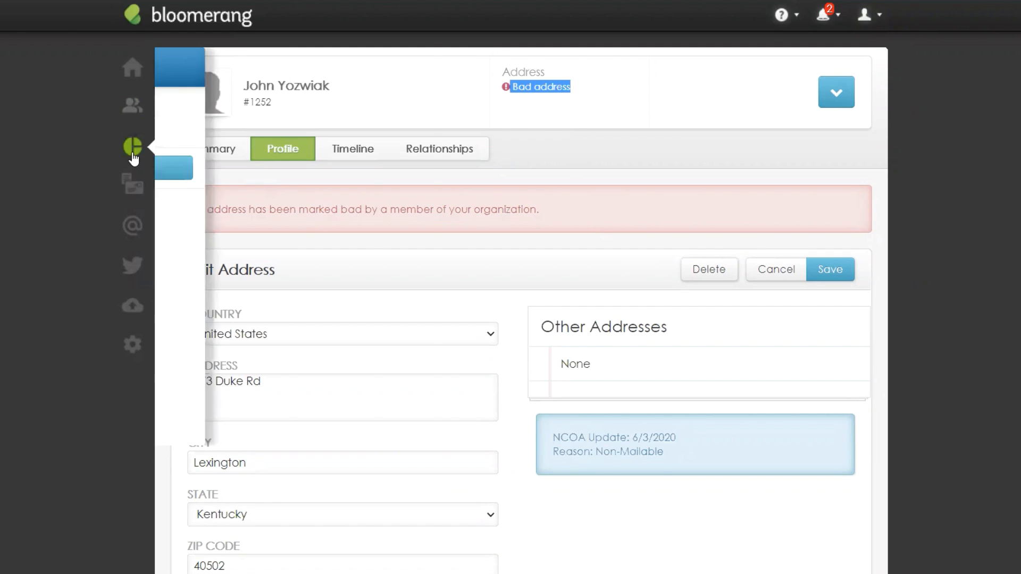
pyautogui.click(244, 171)
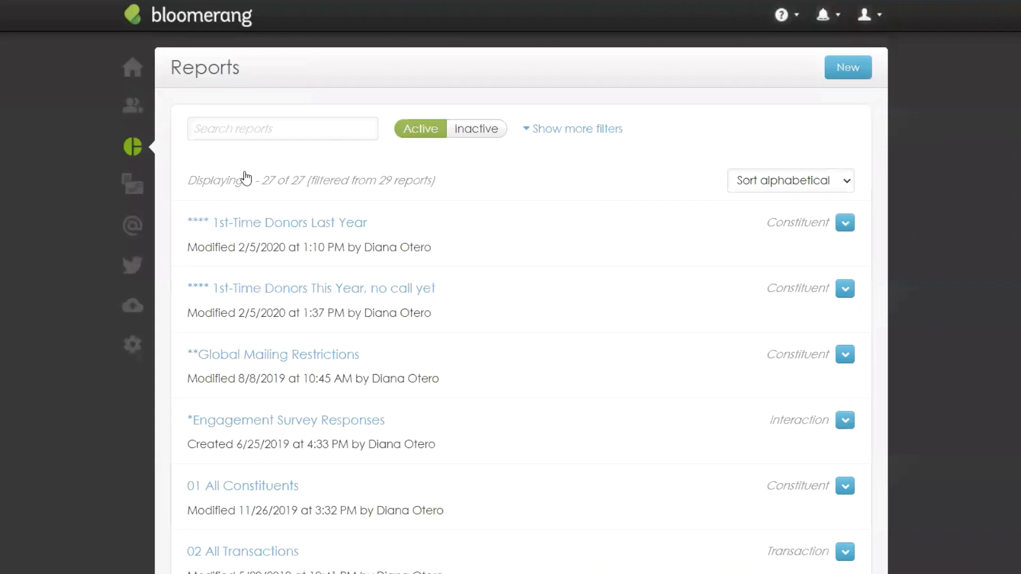
pyautogui.click(851, 69)
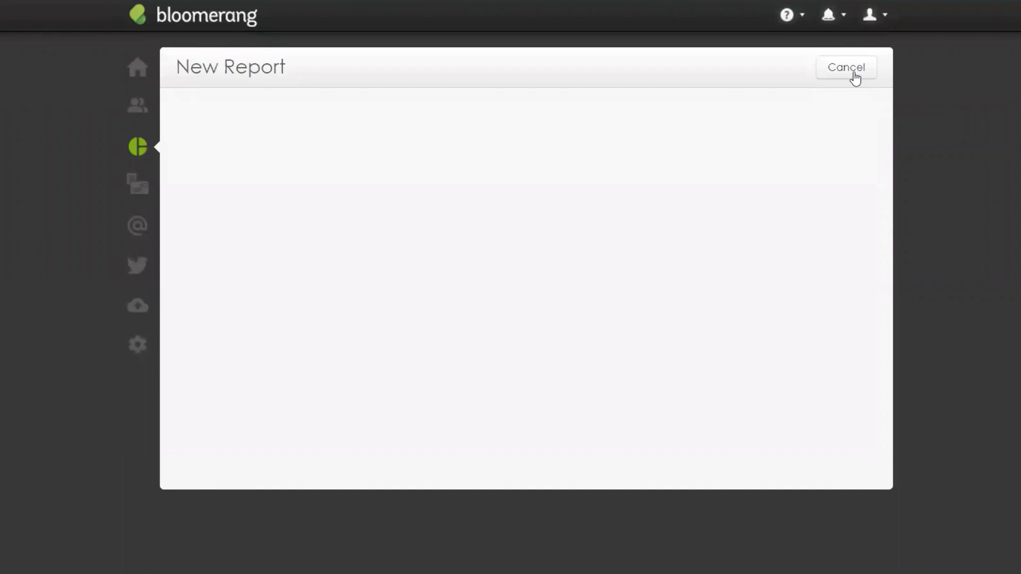
pyautogui.click(438, 177)
pyautogui.click(387, 326)
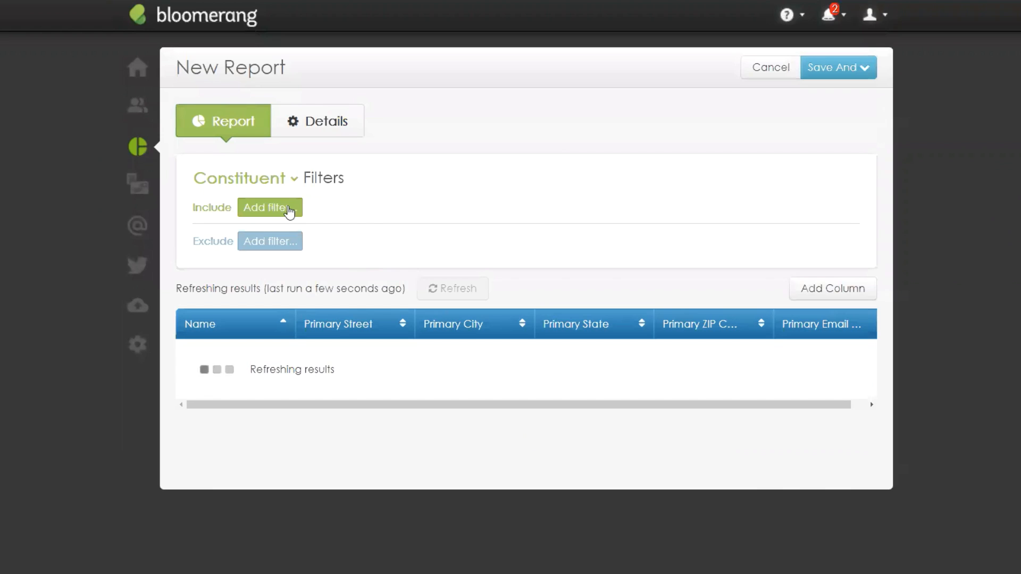
# Add an include filter for constituents with Has any Addresses and narrow it to Specific Addresses
pyautogui.click(288, 207)
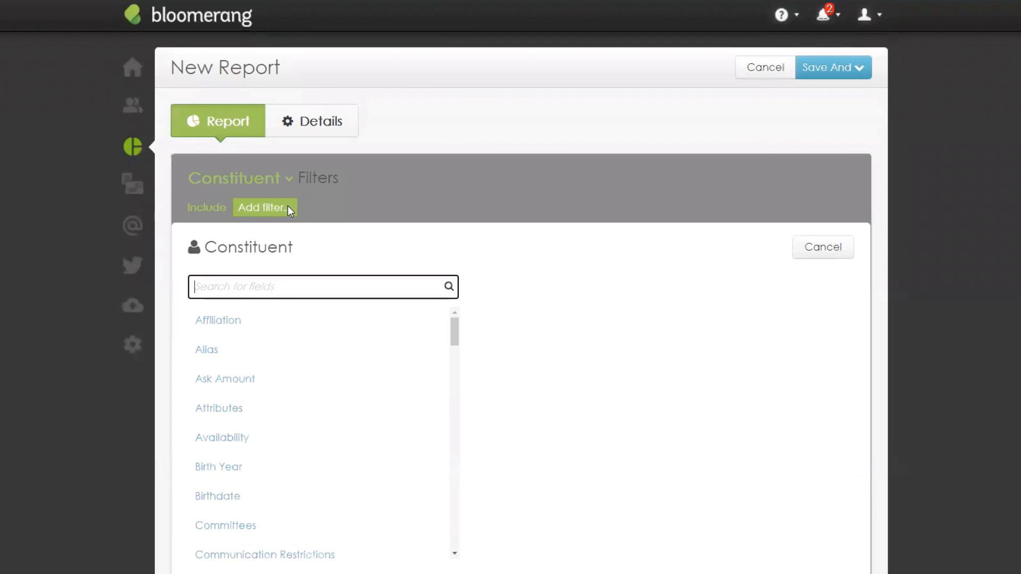
pyautogui.write('has add')
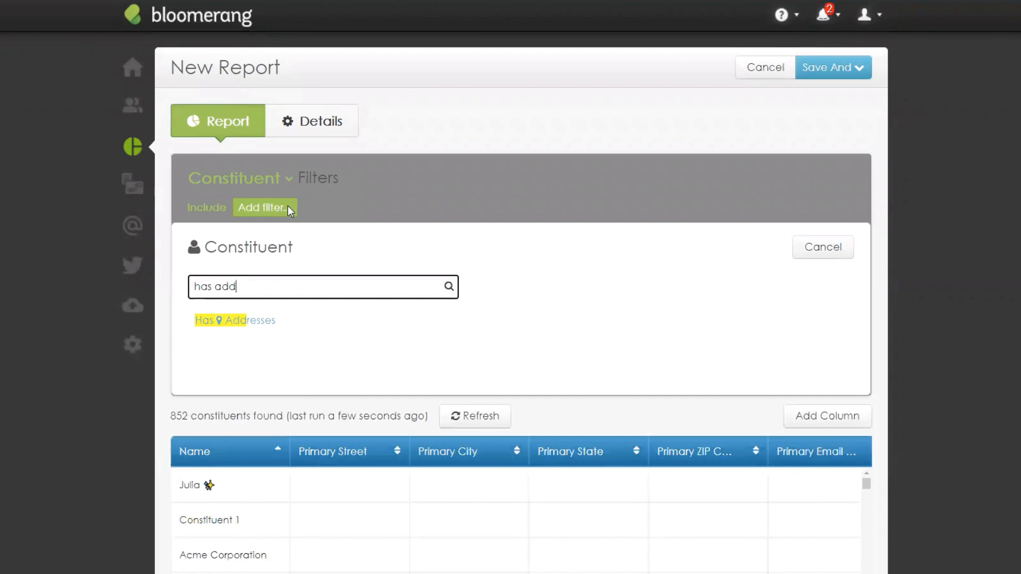
pyautogui.click(271, 329)
pyautogui.click(271, 328)
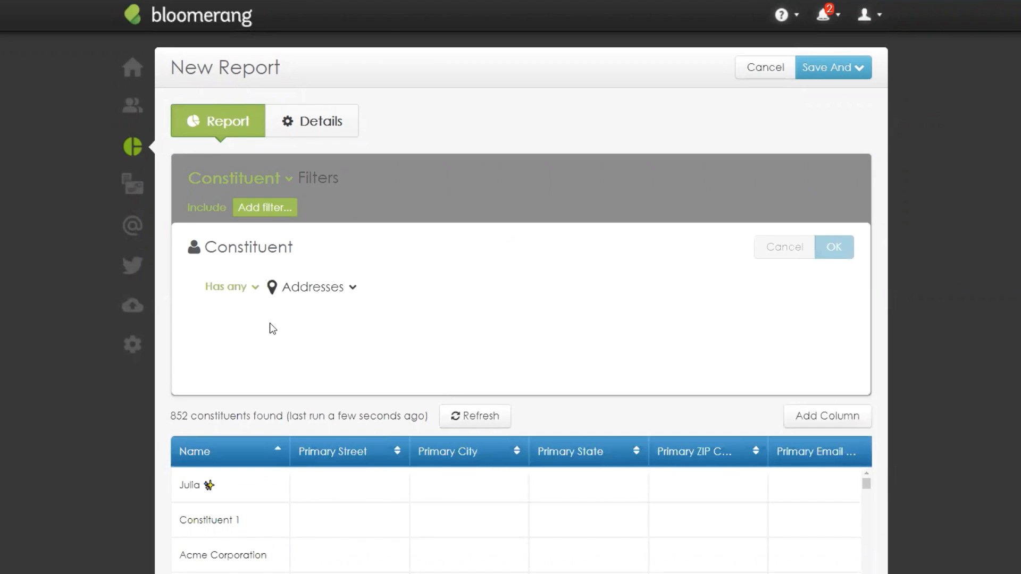
pyautogui.click(292, 289)
pyautogui.click(326, 339)
# Restrict the specific addresses to those whose Note contains NCOA and apply the filter to the report
pyautogui.click(319, 366)
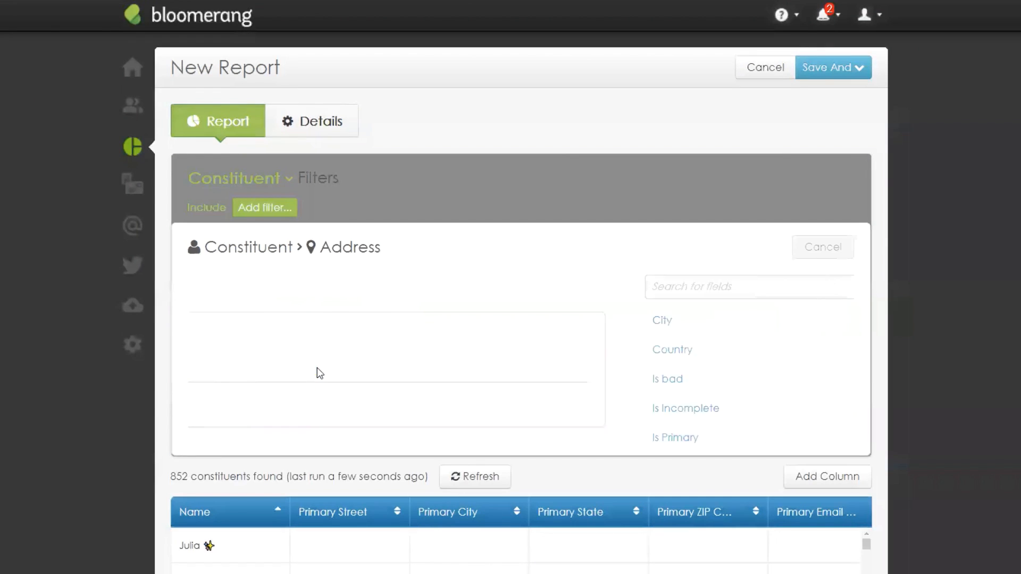
pyautogui.write('Note')
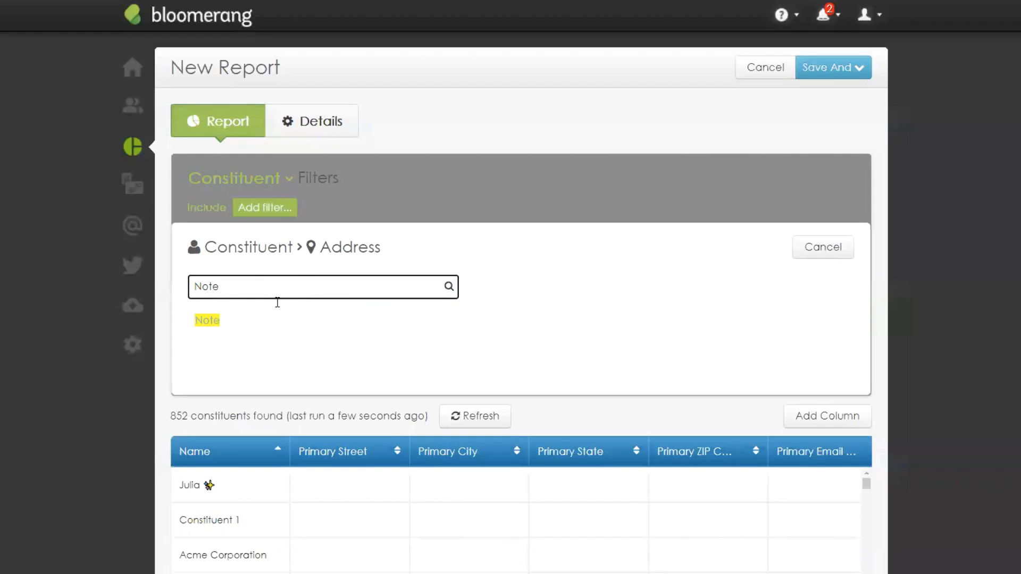
pyautogui.click(235, 334)
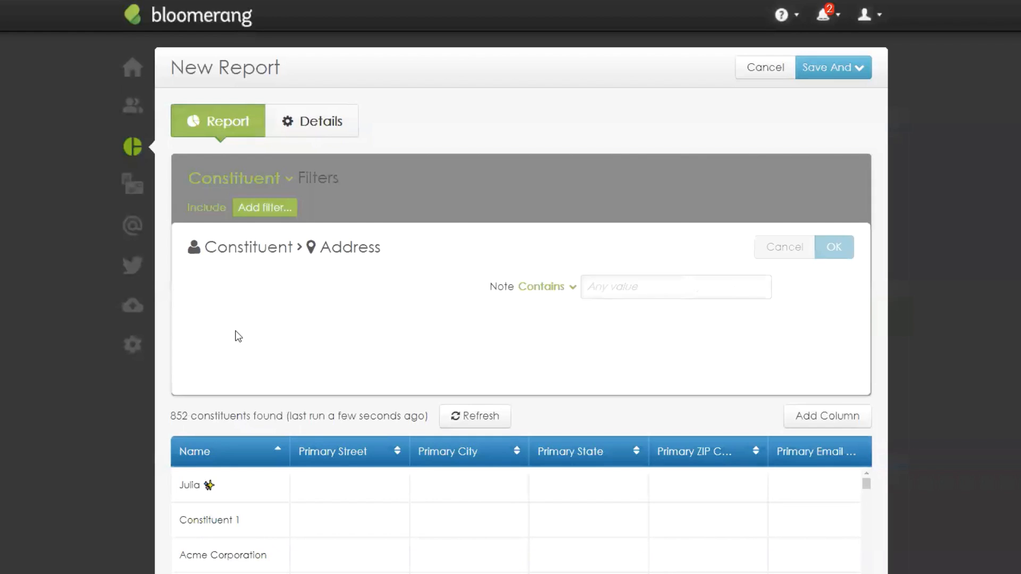
pyautogui.click(313, 292)
pyautogui.write('NCOA')
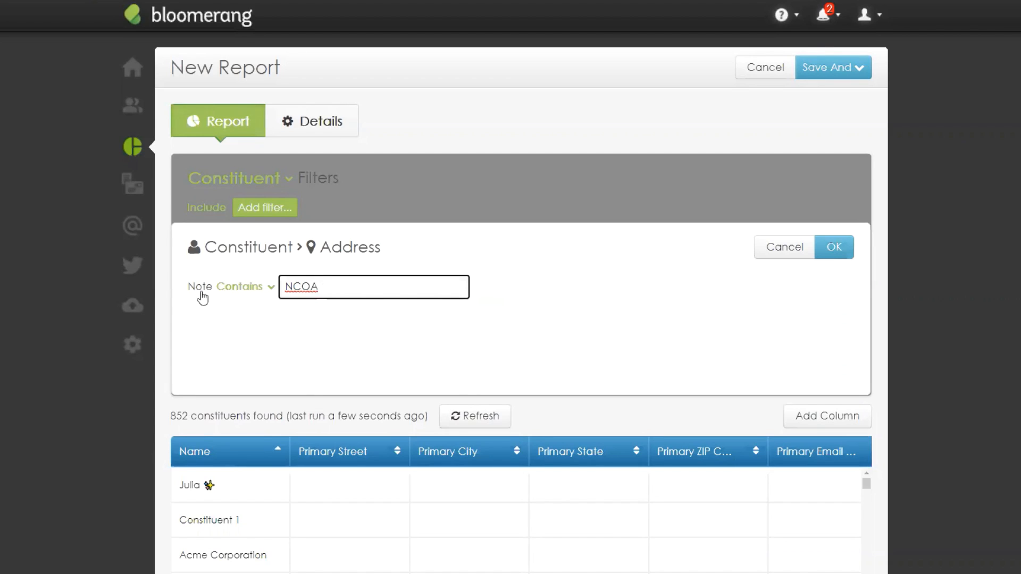
pyautogui.click(833, 248)
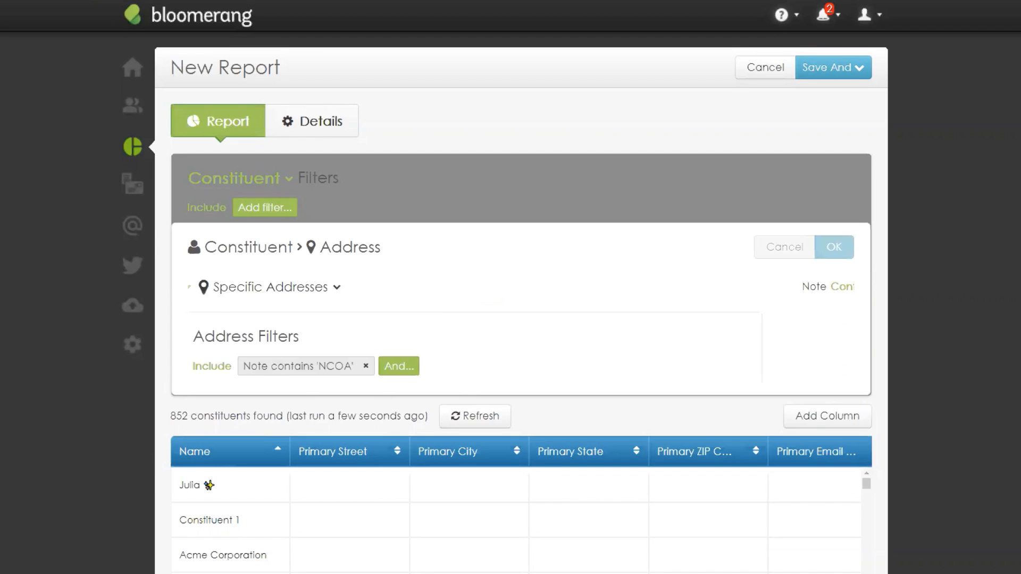
pyautogui.click(833, 254)
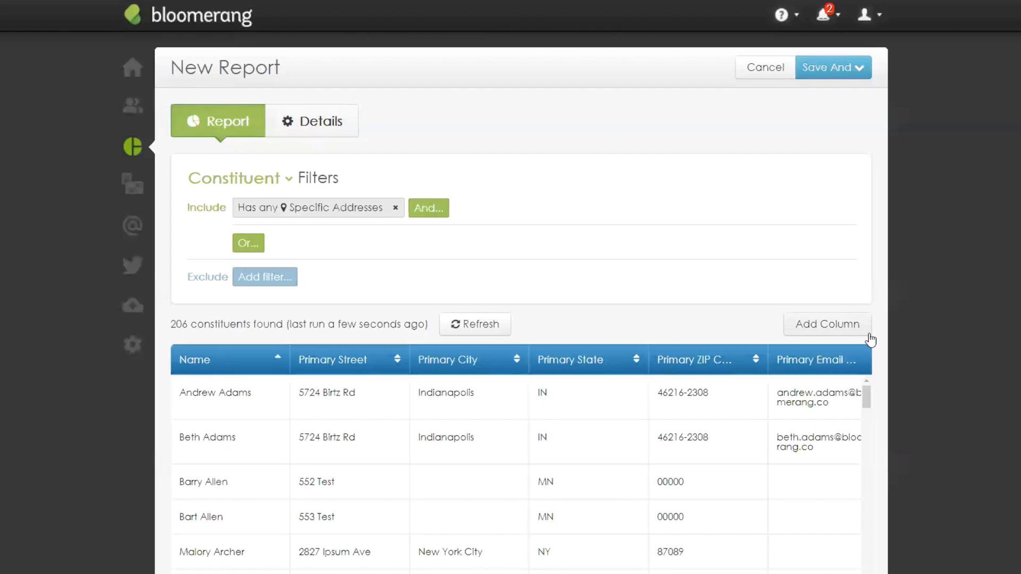
# Add a report column showing the Note of the Primary address
pyautogui.scroll(-3, 927, 382)
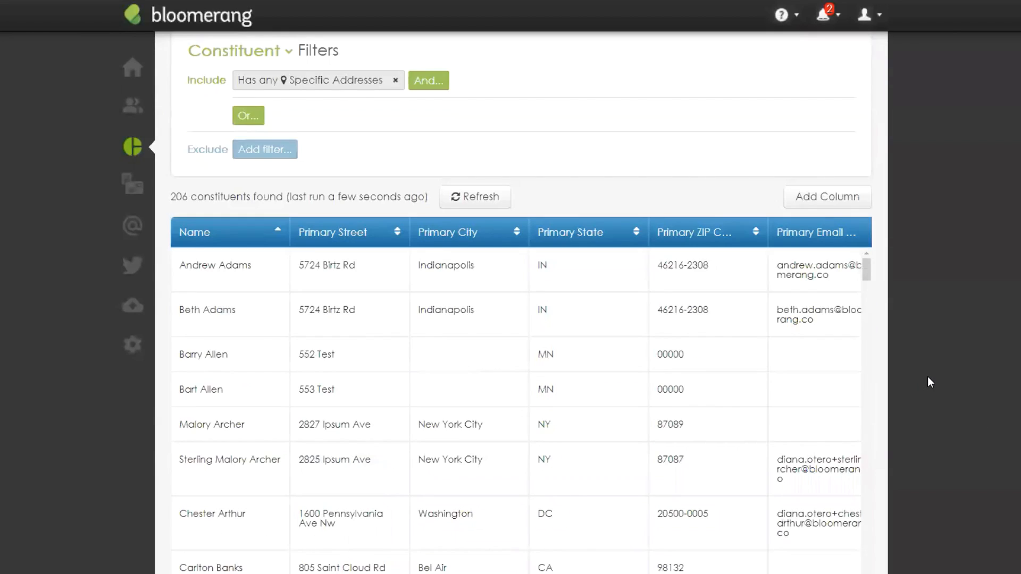
pyautogui.click(828, 203)
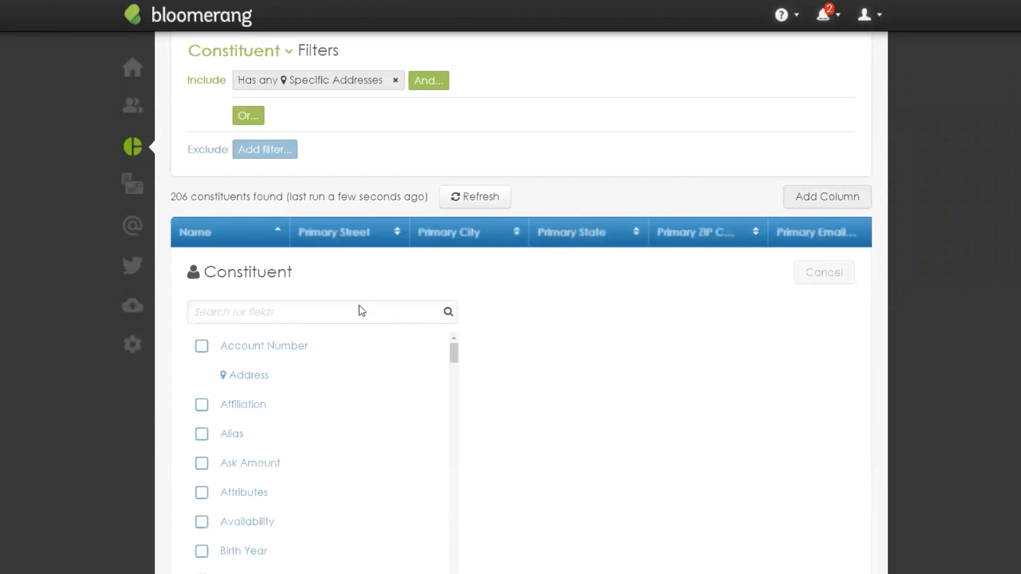
pyautogui.click(316, 313)
pyautogui.write('no')
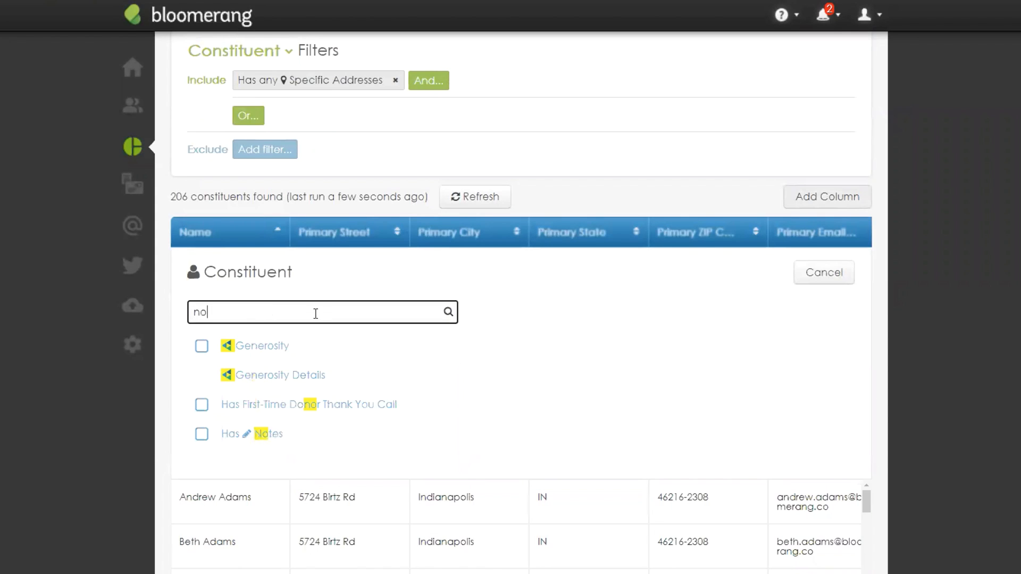
pyautogui.press('BackSpace')
pyautogui.press('BackSpace')
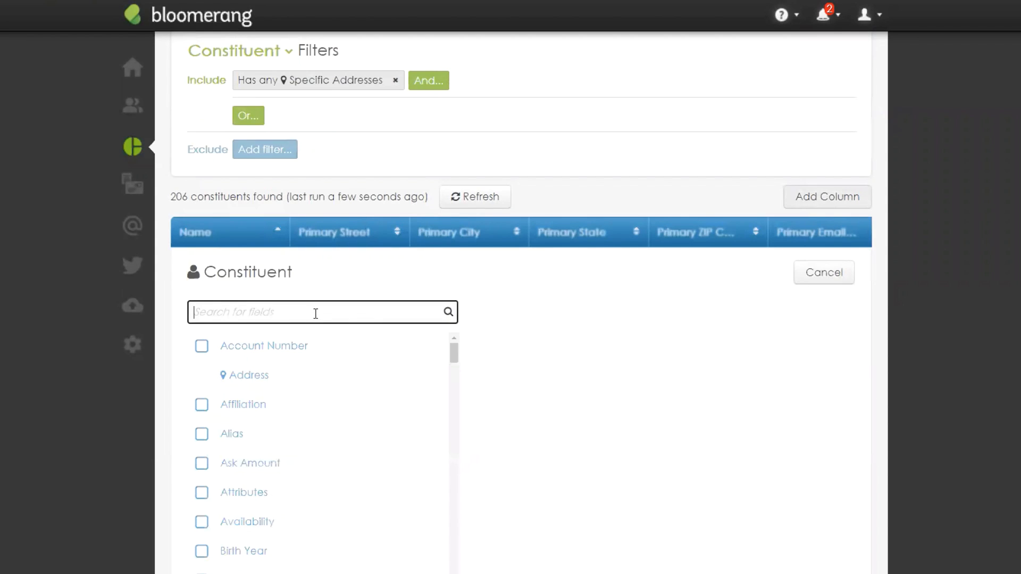
pyautogui.write('addre')
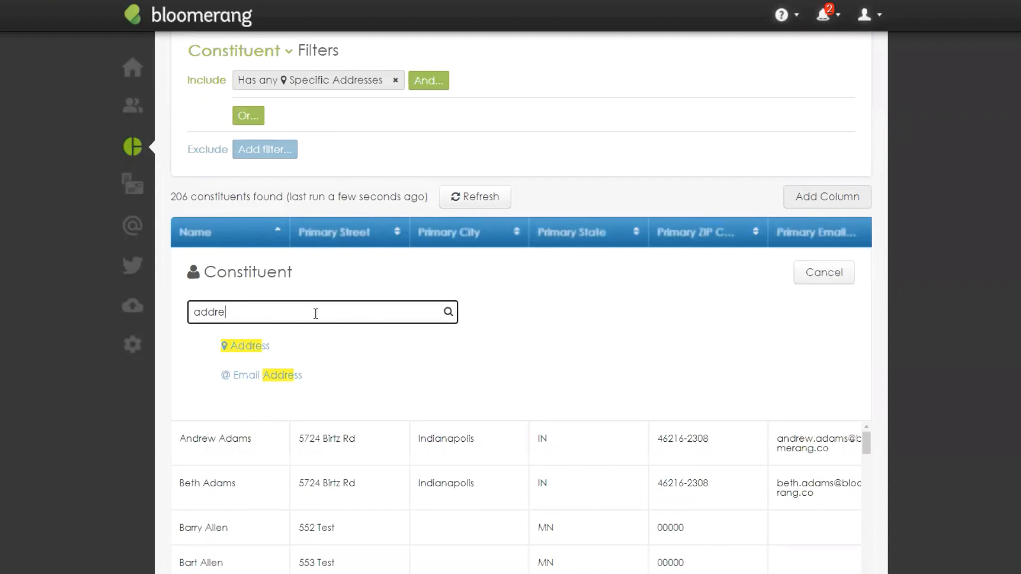
pyautogui.click(257, 353)
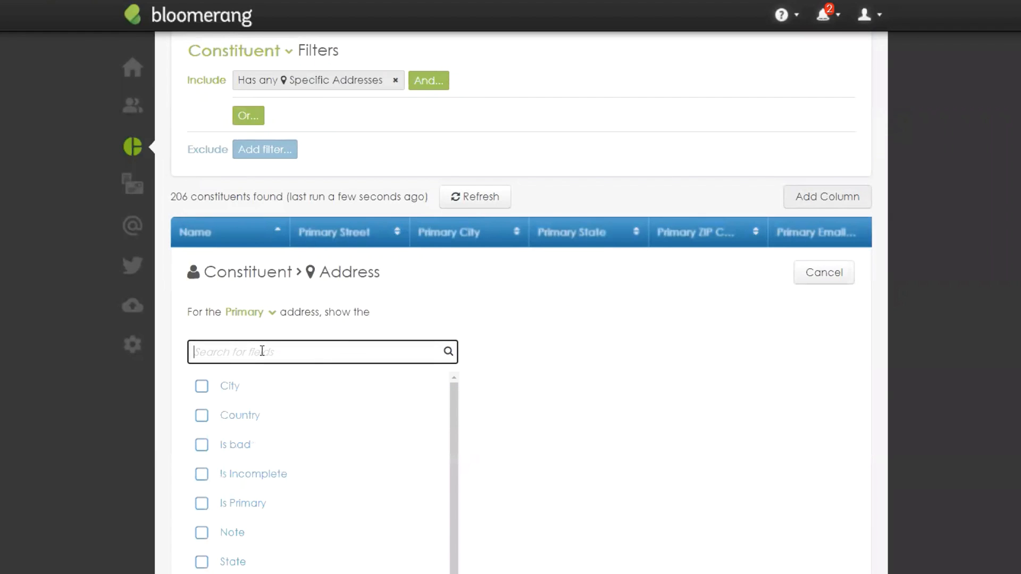
pyautogui.write('note')
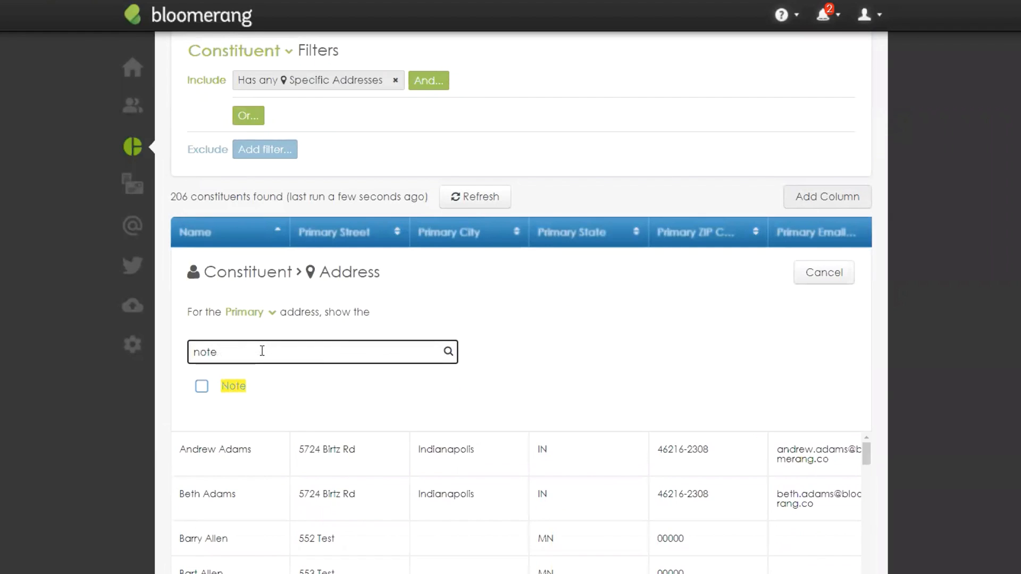
pyautogui.click(201, 387)
pyautogui.click(726, 287)
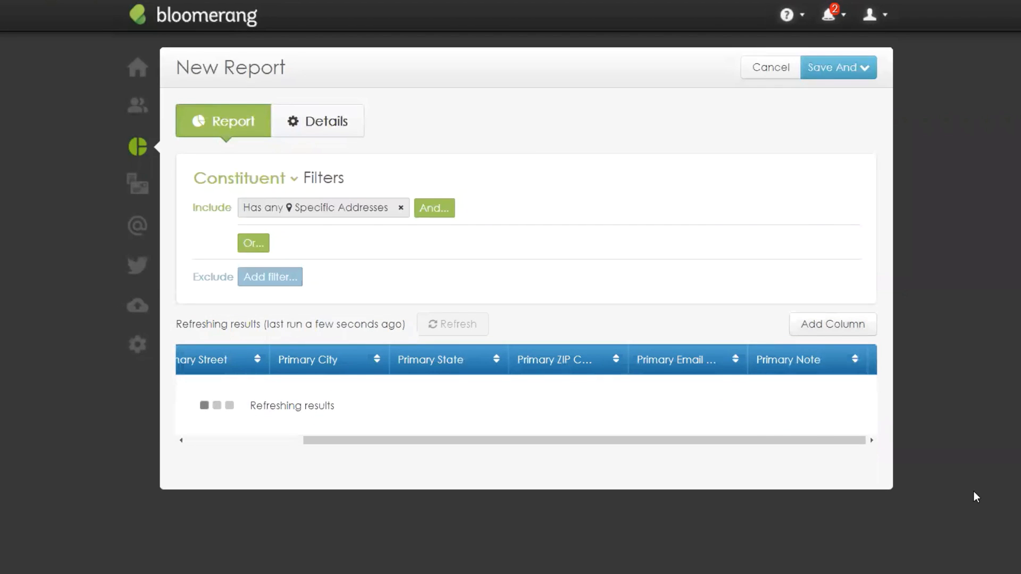
# Examine the NCOA update dates and reasons listed in the report's Primary Note column
pyautogui.scroll(-2, 973, 468)
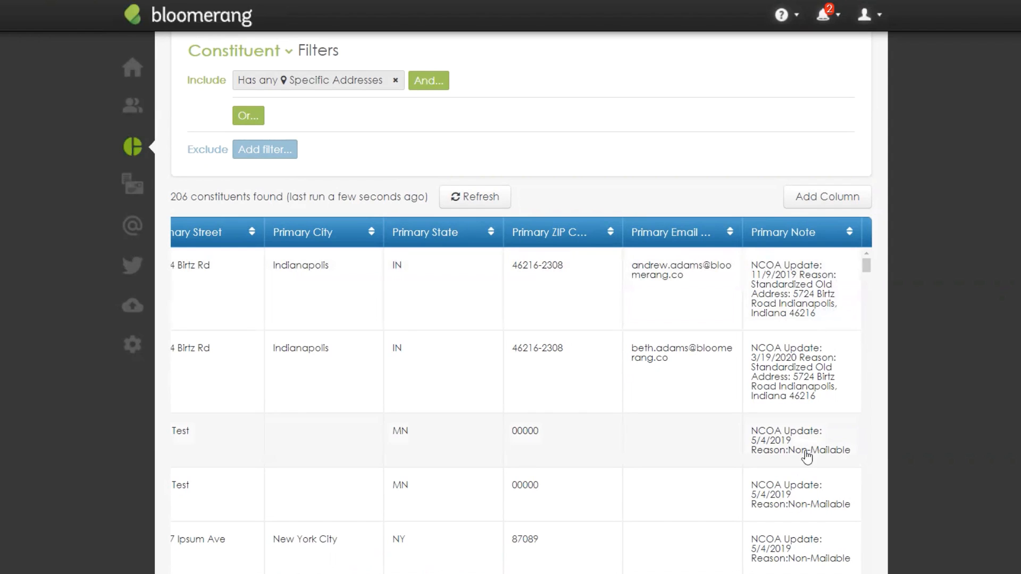
pyautogui.scroll(-3, 878, 449)
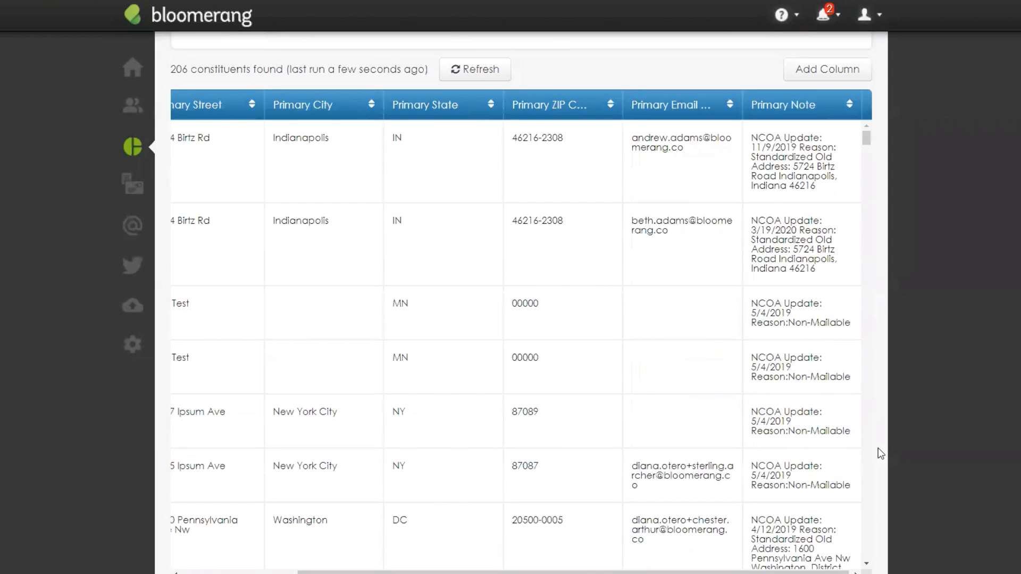
pyautogui.scroll(5, 905, 428)
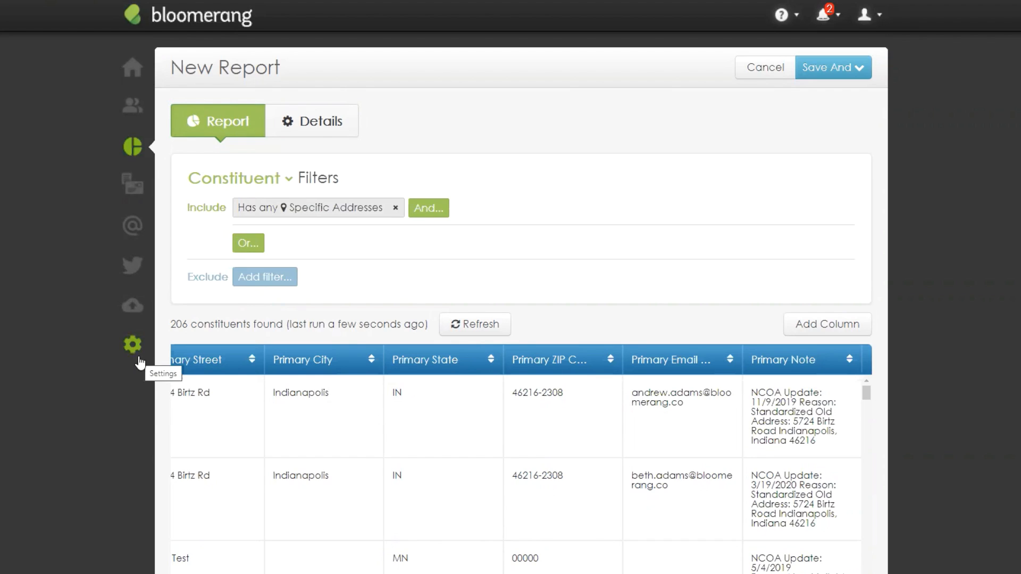
# Name the new report NCOA Updates and save it, returning to the report list
pyautogui.click(856, 70)
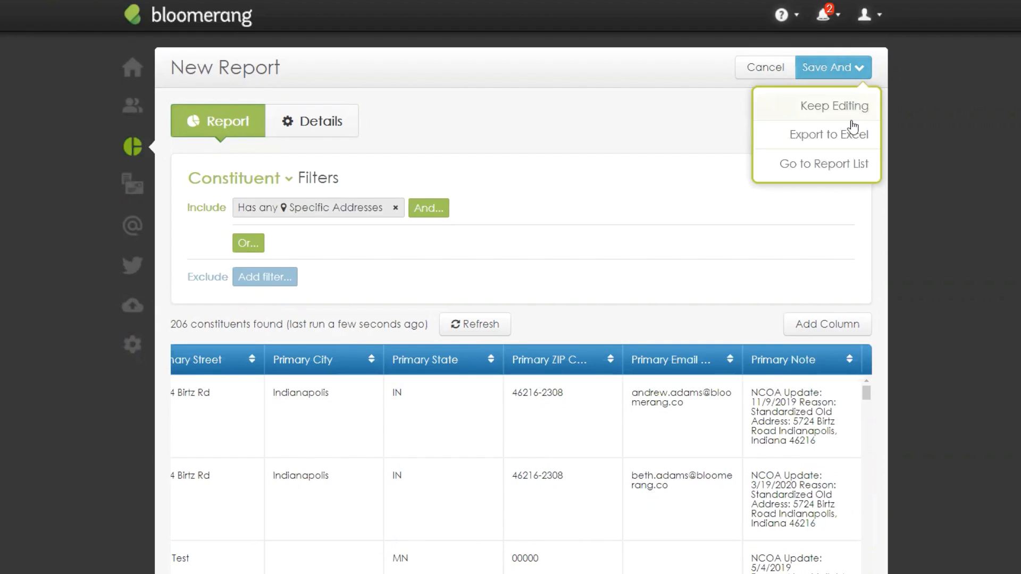
pyautogui.click(802, 107)
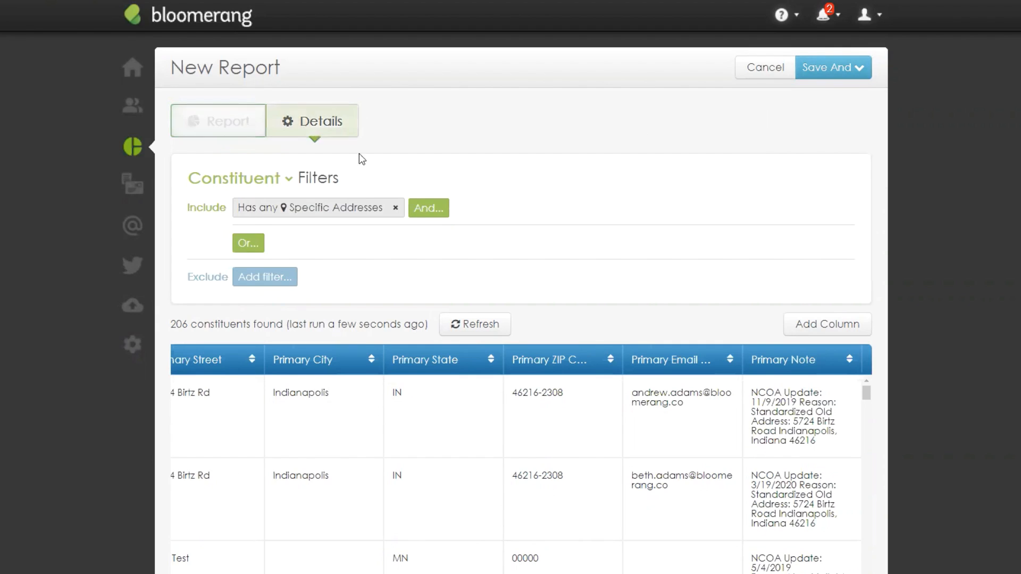
pyautogui.click(237, 197)
pyautogui.write('NCOA ')
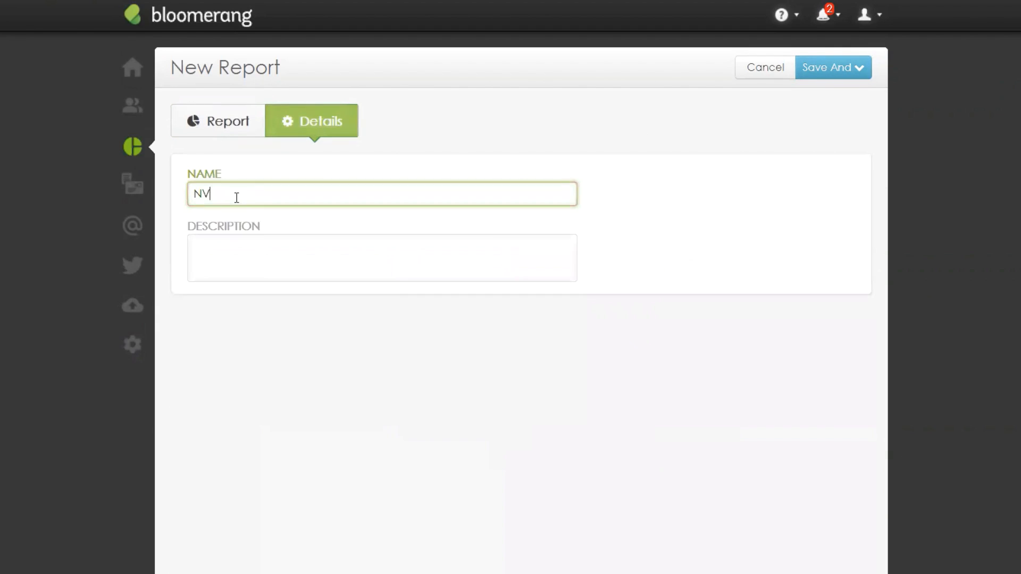
pyautogui.write('Updates')
pyautogui.click(864, 65)
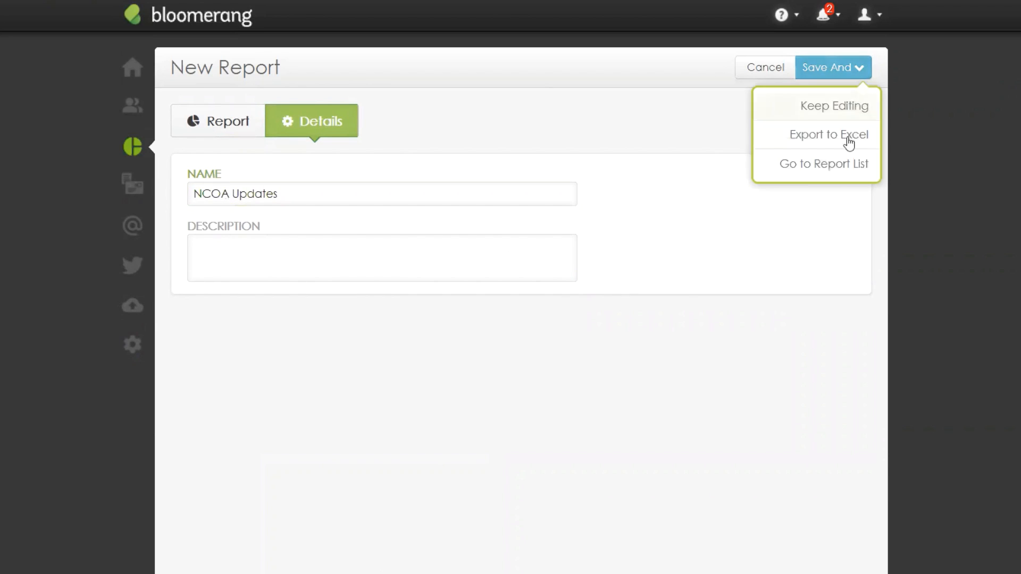
pyautogui.click(846, 137)
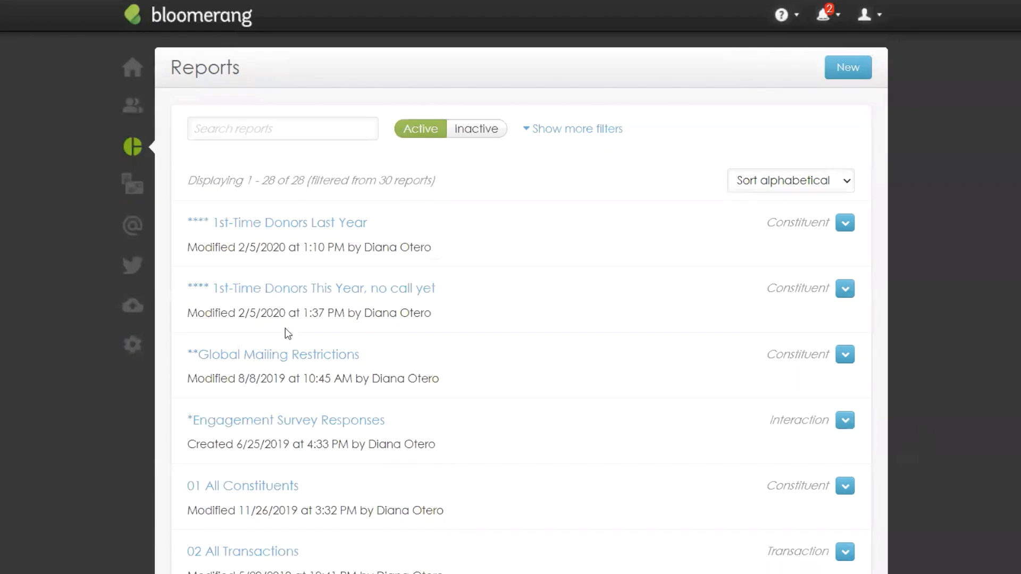
# Open the Organization Settings details from the full list of settings
pyautogui.click(131, 350)
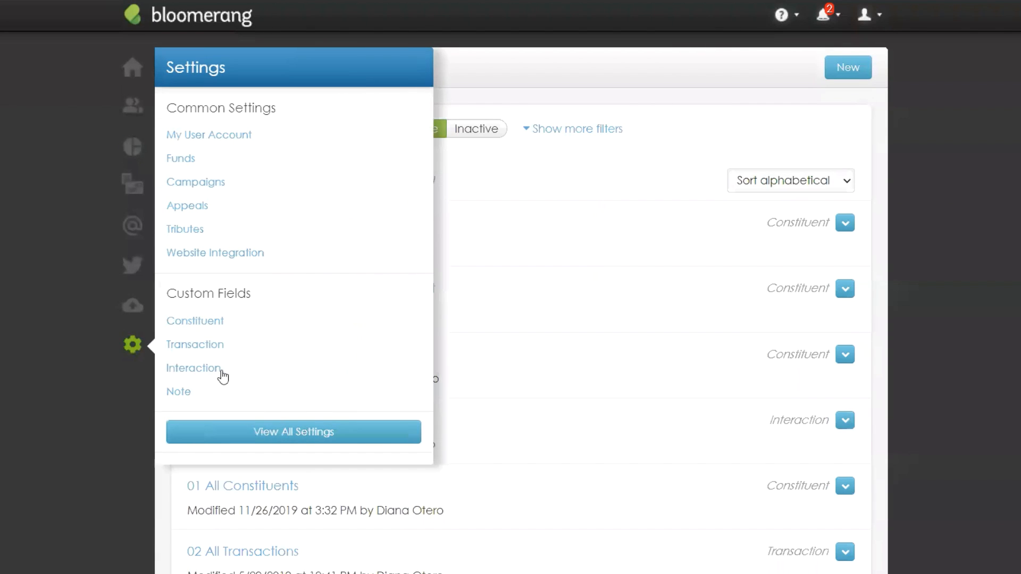
pyautogui.click(41, 372)
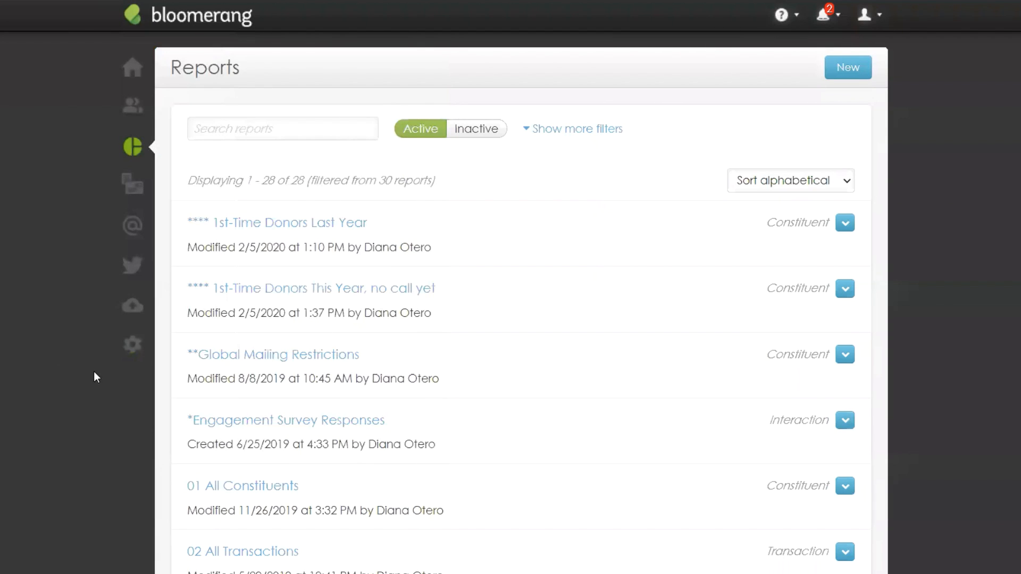
pyautogui.click(132, 348)
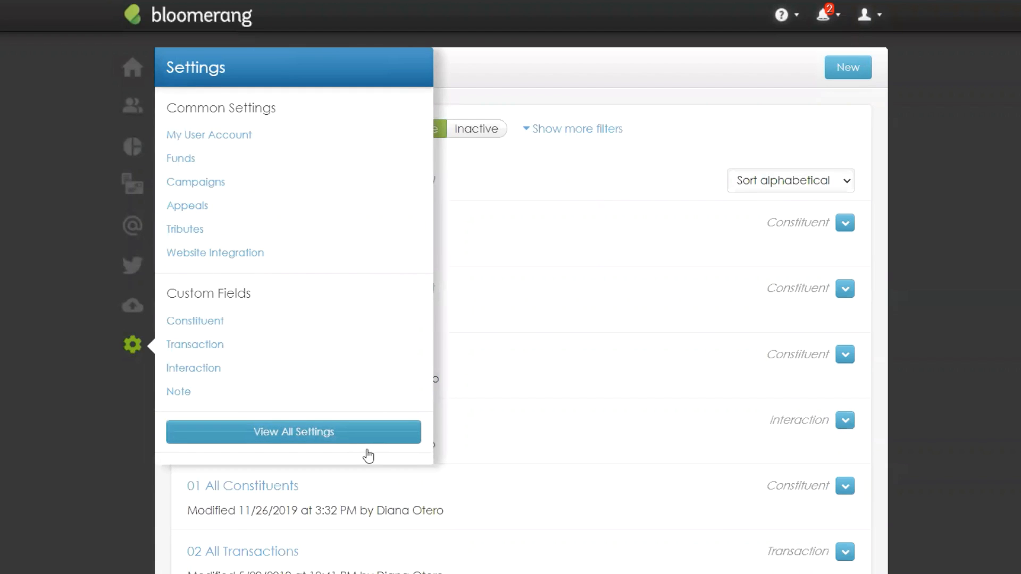
pyautogui.click(367, 439)
pyautogui.click(299, 237)
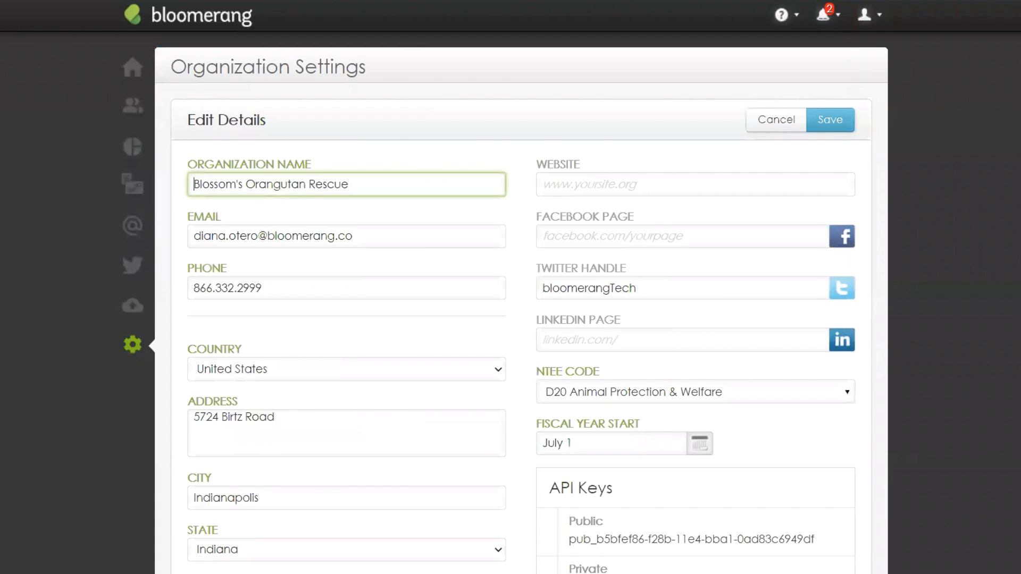
# Examine the NCOA section of the organization settings, including its TrueGivers description and NCOA dashboard option
pyautogui.scroll(-10, 521, 553)
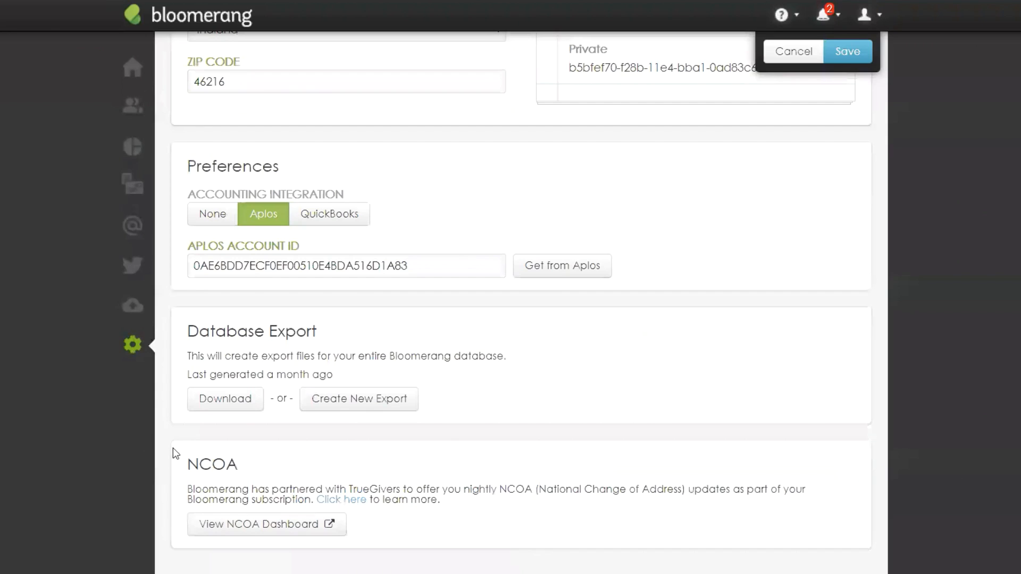
pyautogui.moveTo(185, 464); pyautogui.dragTo(247, 468)
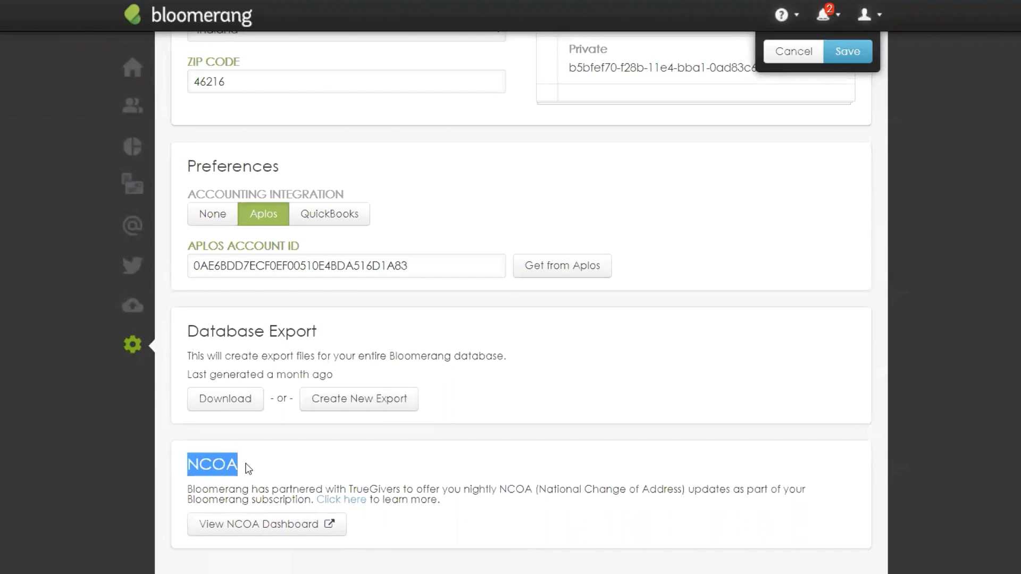
pyautogui.click(246, 467)
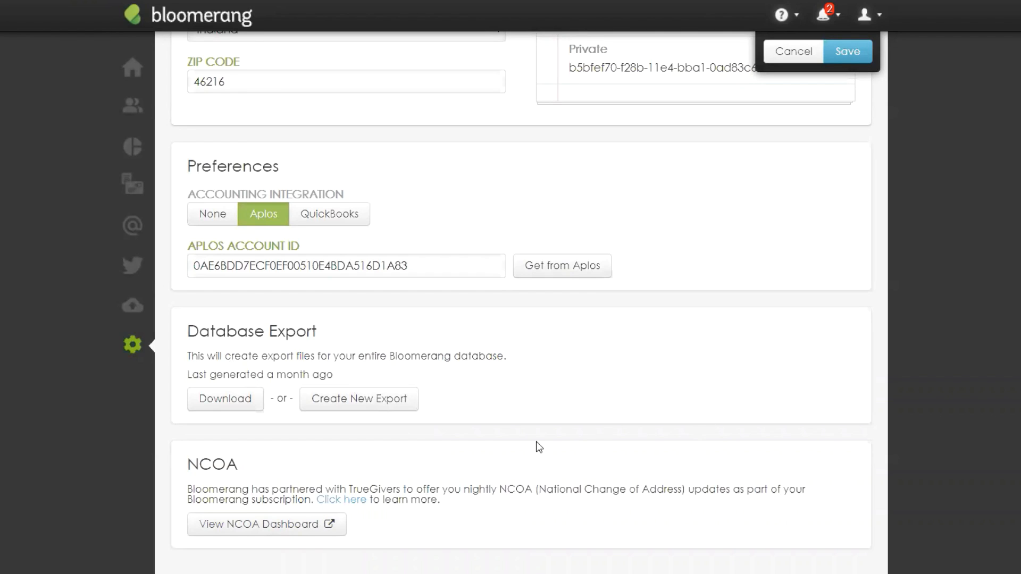
pyautogui.moveTo(239, 465); pyautogui.dragTo(183, 467)
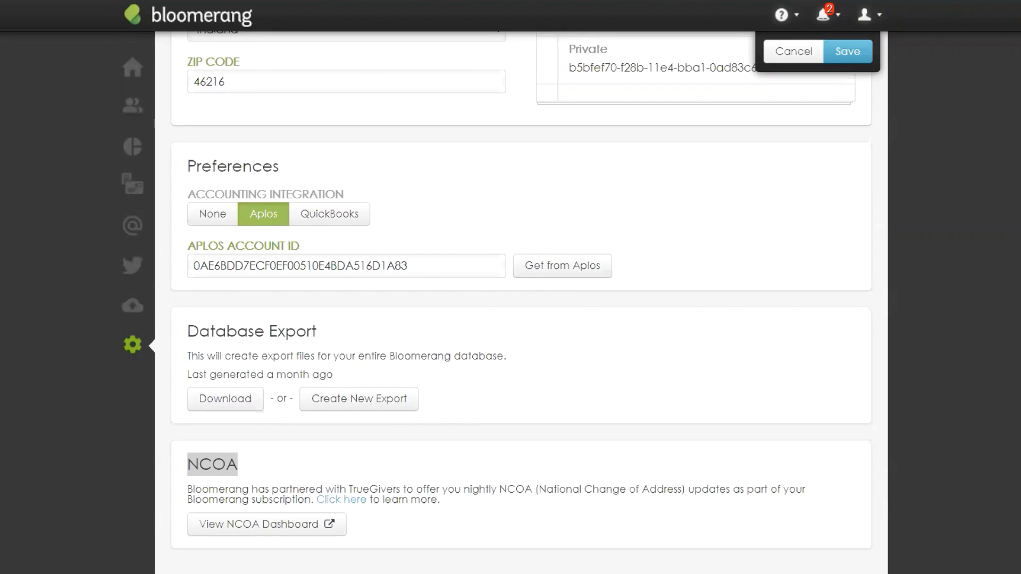
pyautogui.scroll(4, 90, 375)
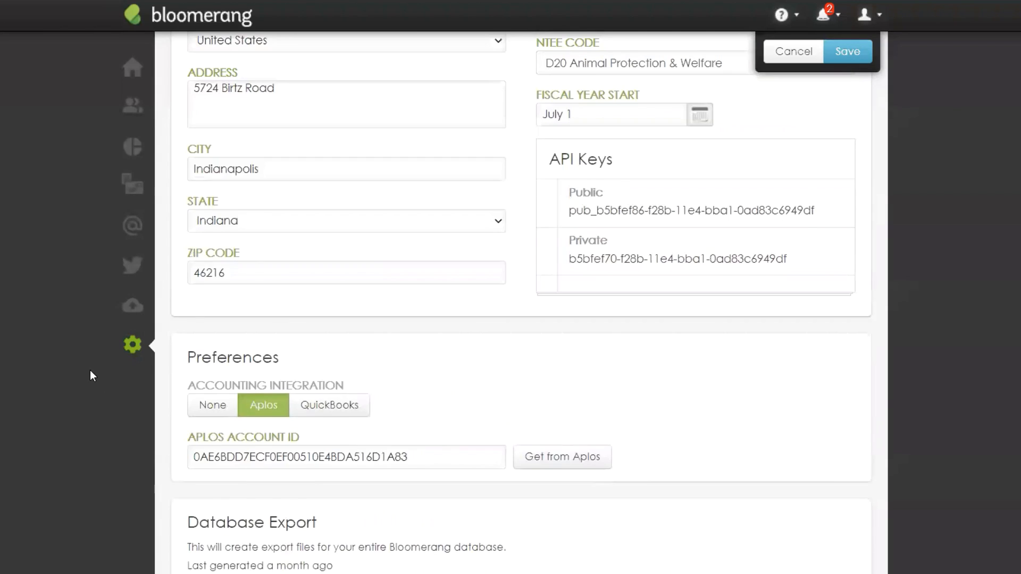
pyautogui.scroll(6, 90, 372)
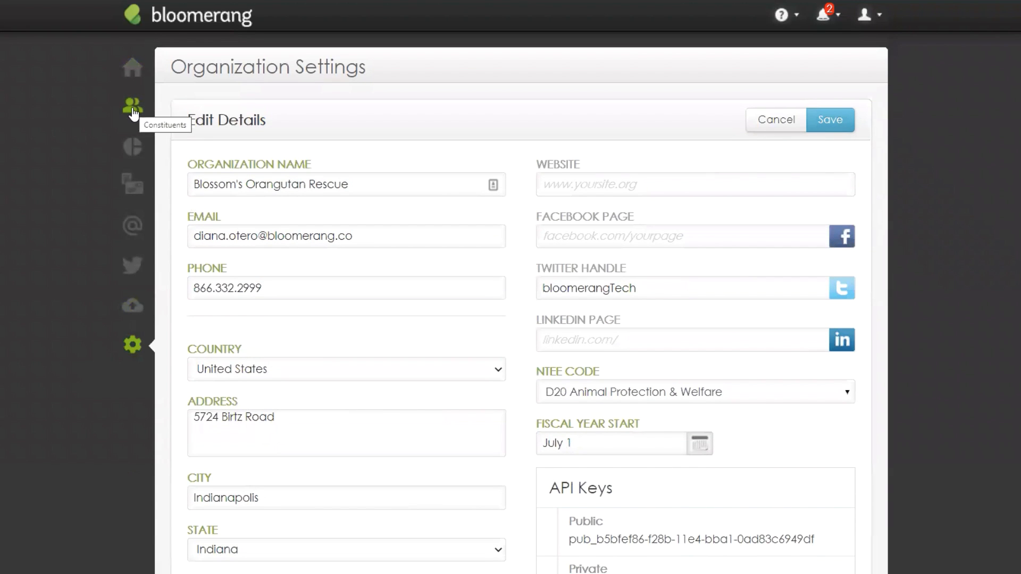
pyautogui.scroll(-10, 96, 260)
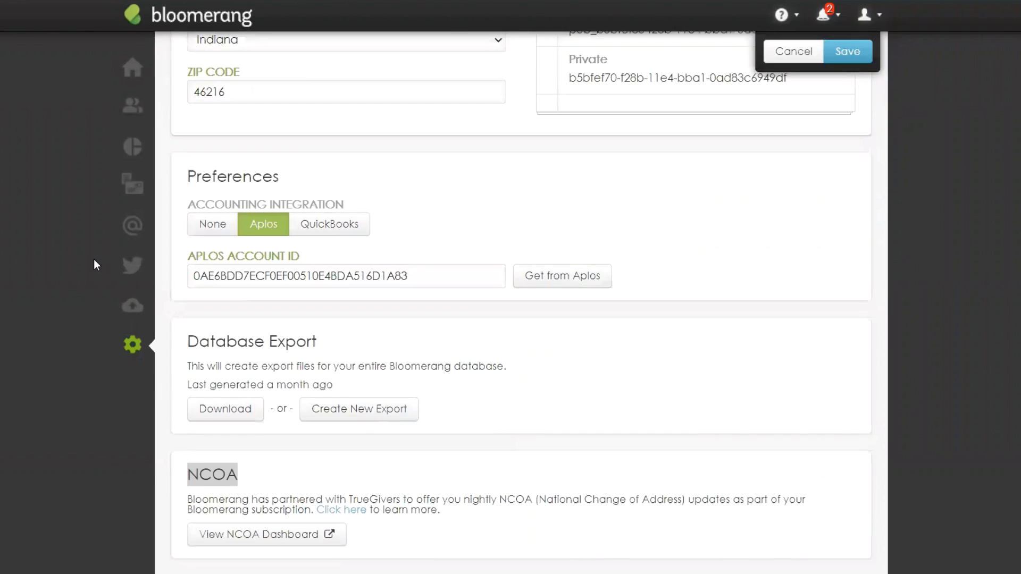
# Open the record of the fourth constituent listed among the recent accounts
pyautogui.scroll(10, 94, 261)
pyautogui.click(132, 107)
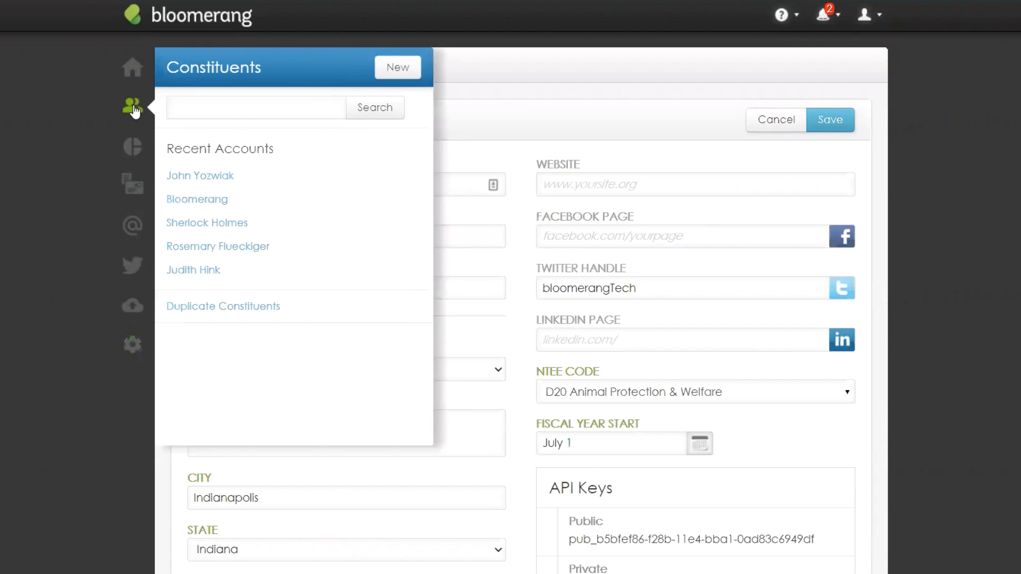
pyautogui.click(255, 250)
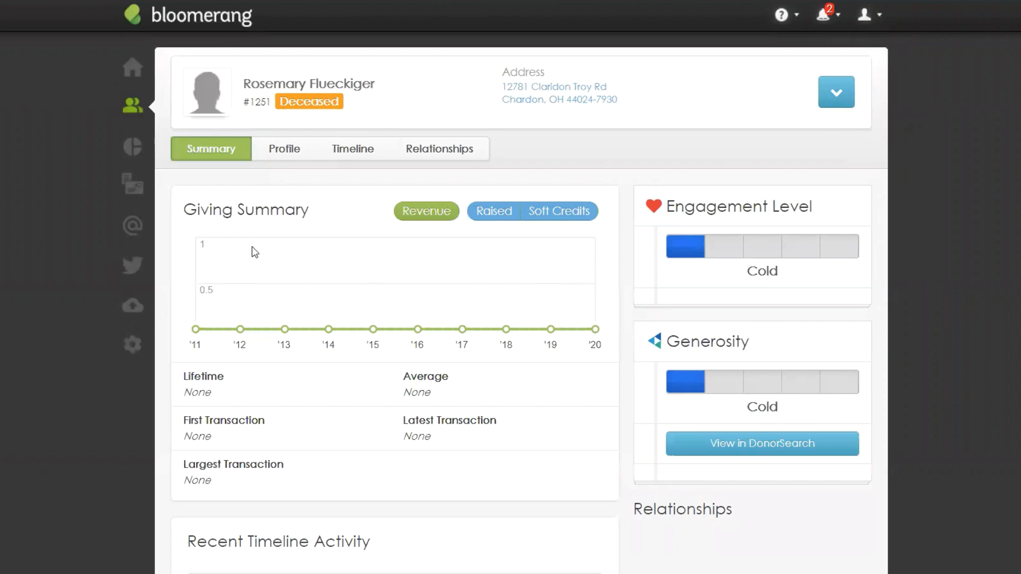